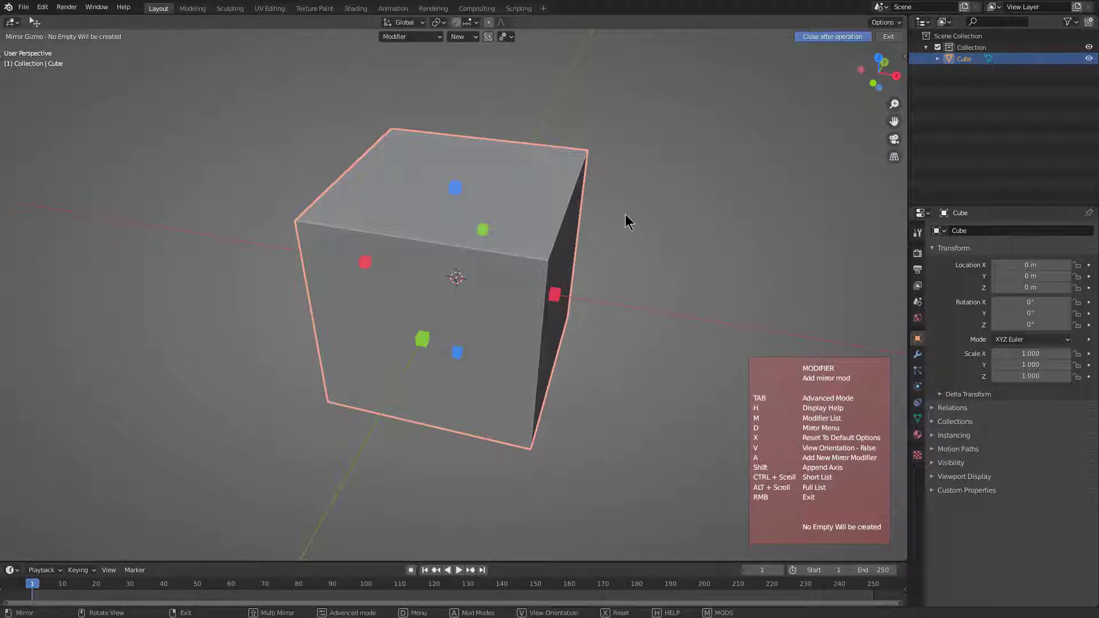
# Look through the mirror gizmo's mirror mode choices and its list of mirror modifiers
pyautogui.rightClick(538, 218)
pyautogui.press('x')
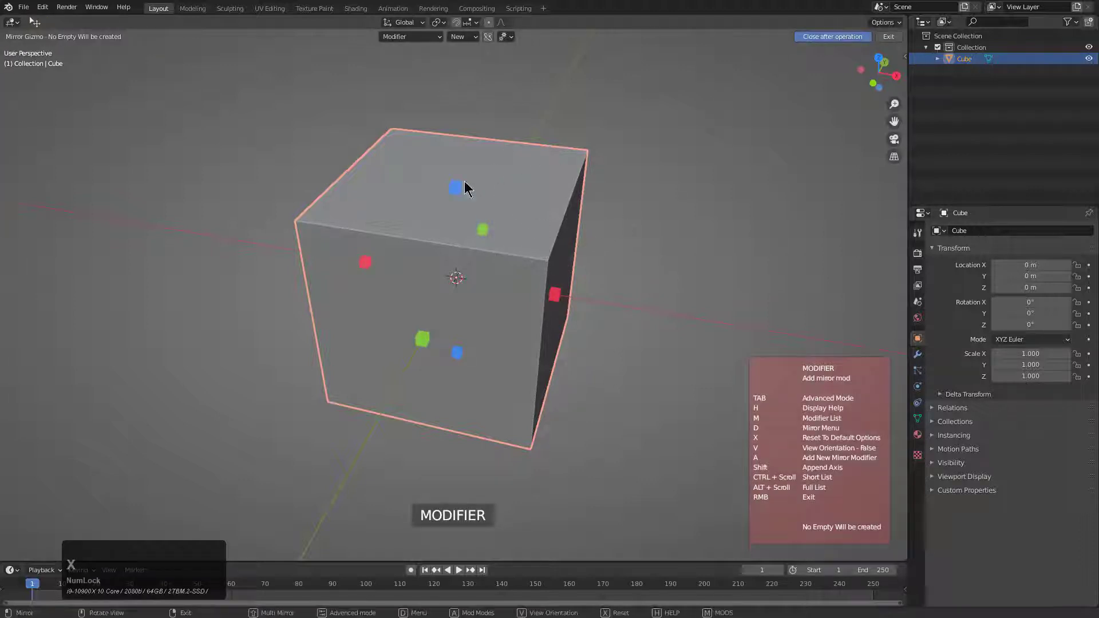
pyautogui.click(410, 36)
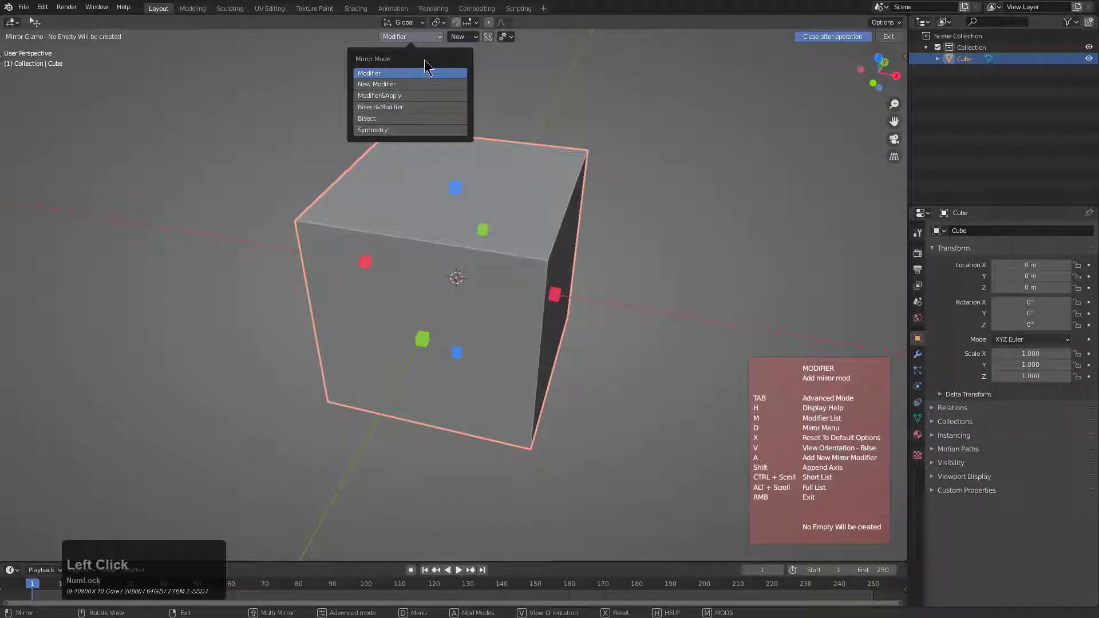
pyautogui.click(458, 37)
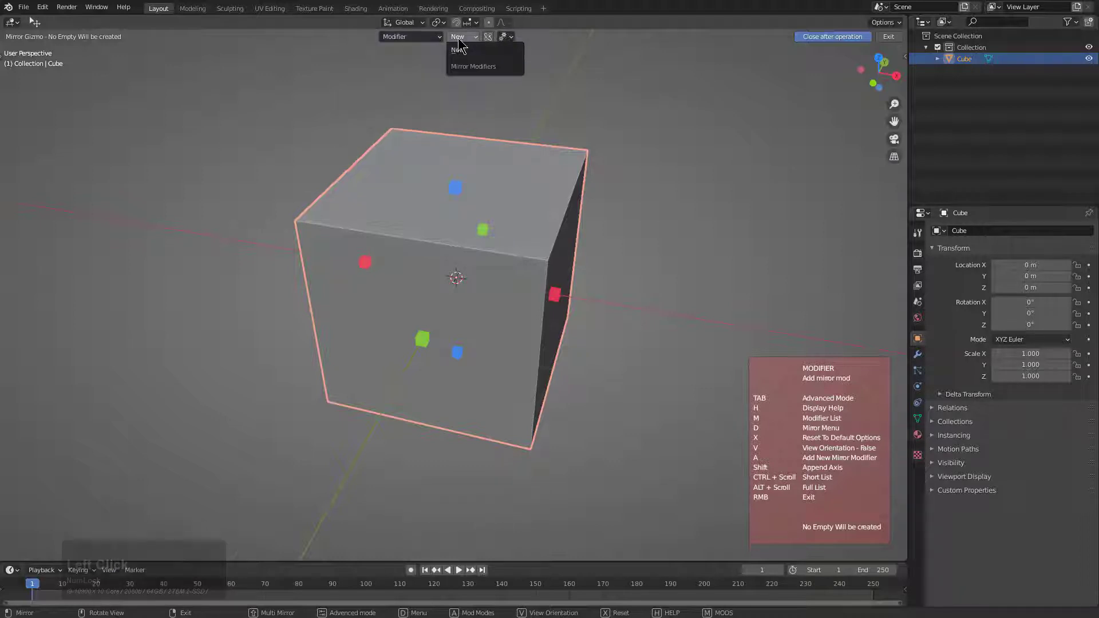
# Toggle the mirror gizmo between simple and advanced options, leaving it in advanced mode
pyautogui.click(489, 41)
pyautogui.click(489, 41)
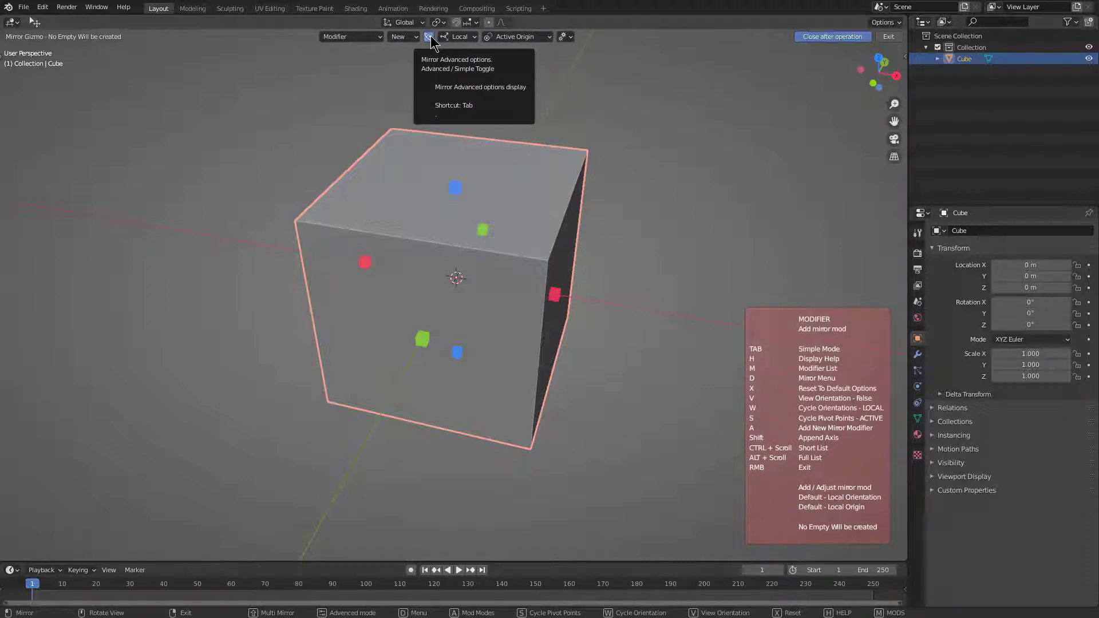
pyautogui.click(430, 41)
pyautogui.click(485, 39)
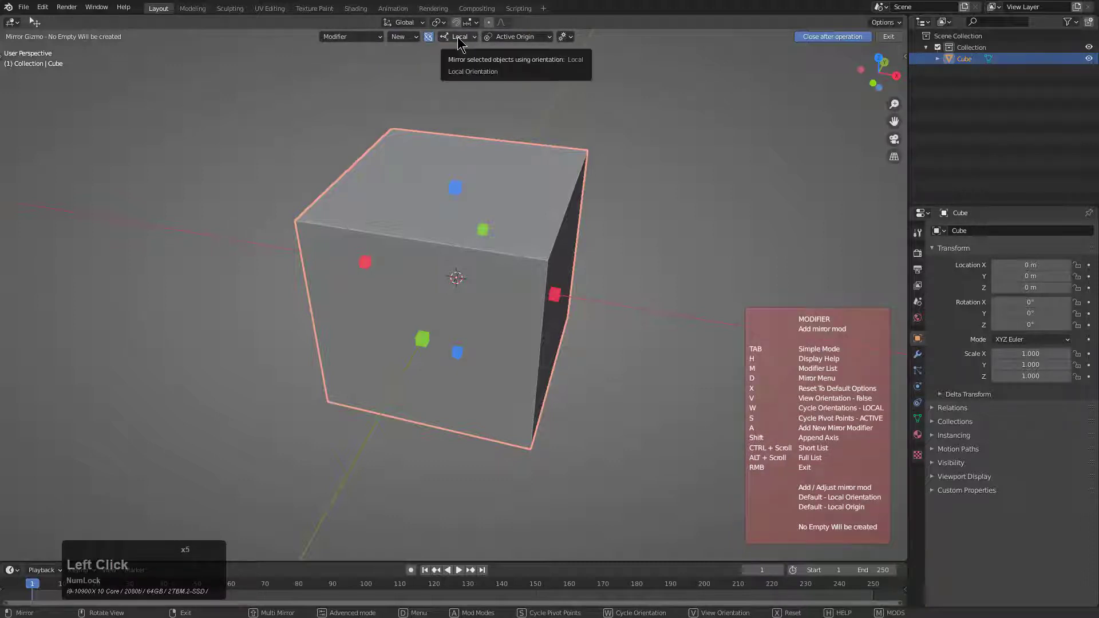
pyautogui.press('Tab')
pyautogui.press('Tab')
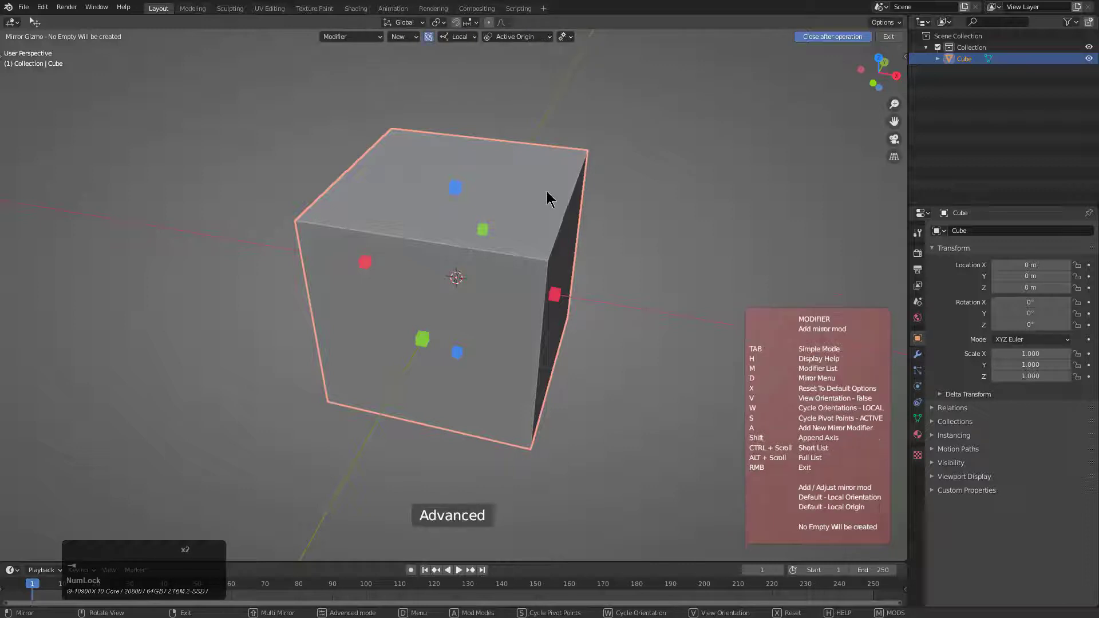
# Look through the mirror gizmo's transform orientation and pivot point choices
pyautogui.click(464, 37)
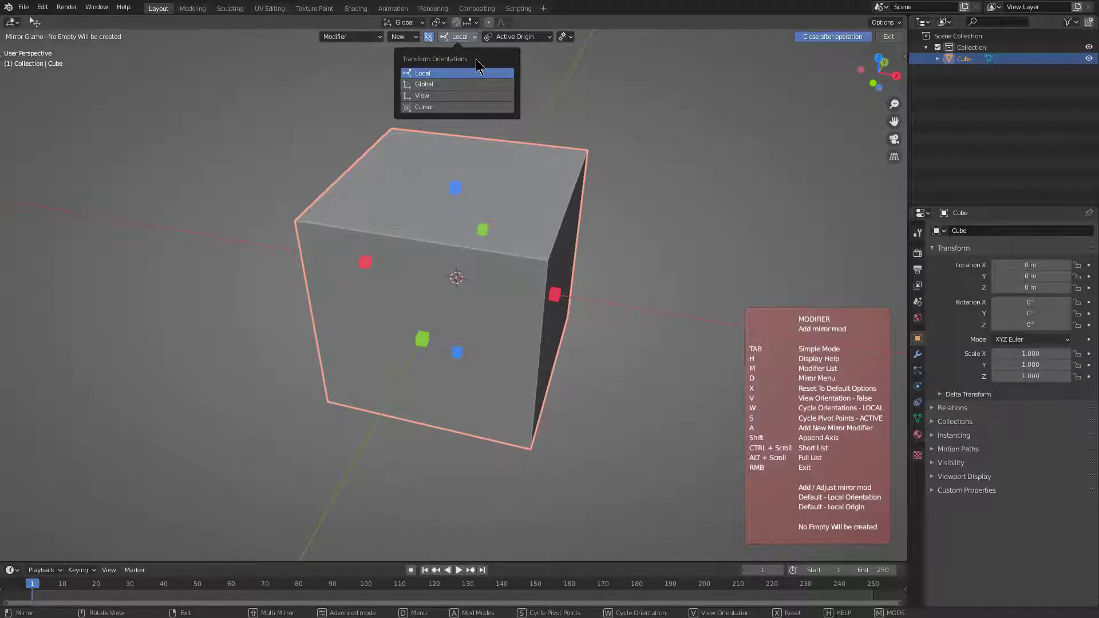
pyautogui.click(515, 38)
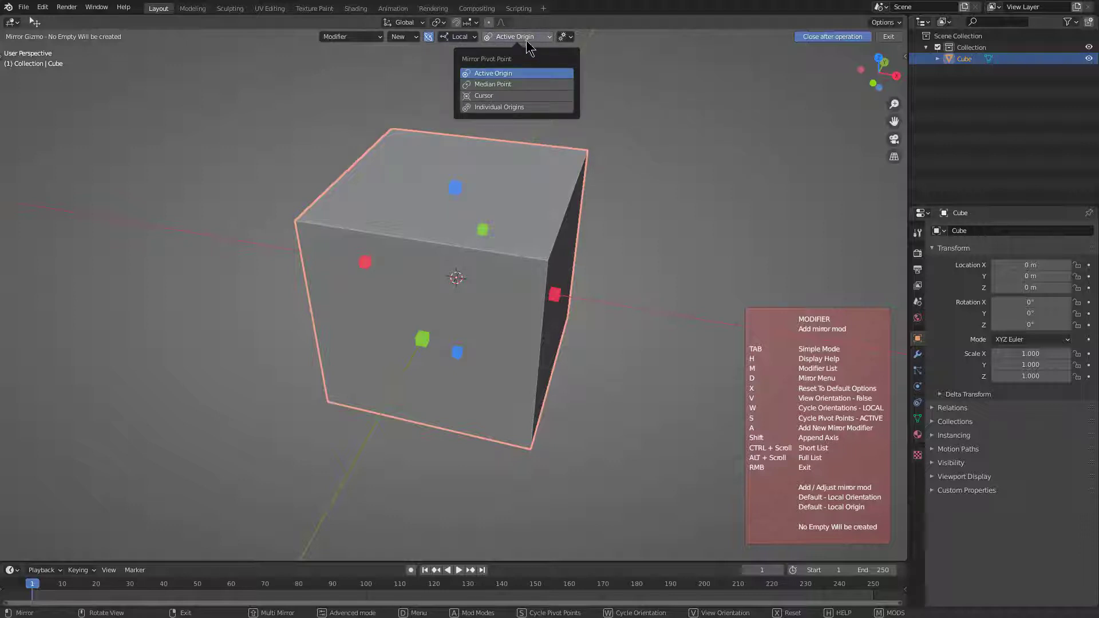
pyautogui.moveTo(567, 39)
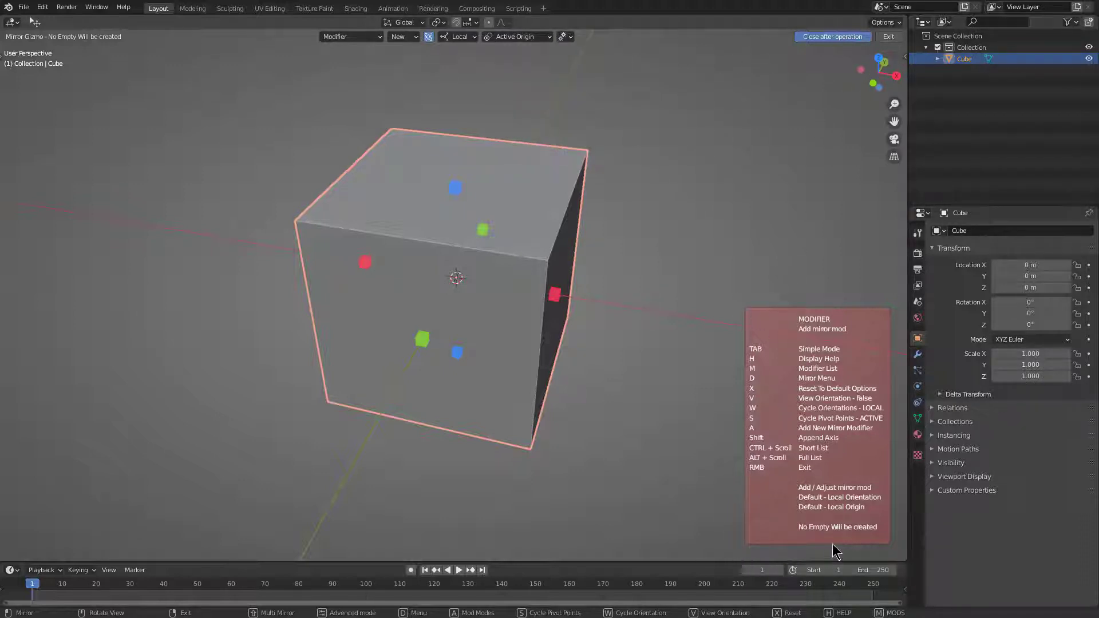
# Toggle the mirror gizmo's help display off and back on twice
pyautogui.press('h')
pyautogui.press('h')
pyautogui.press('h')
pyautogui.press('h')
# Set the mirror pivot point to Cursor and reset the gizmo to its default options
pyautogui.click(515, 39)
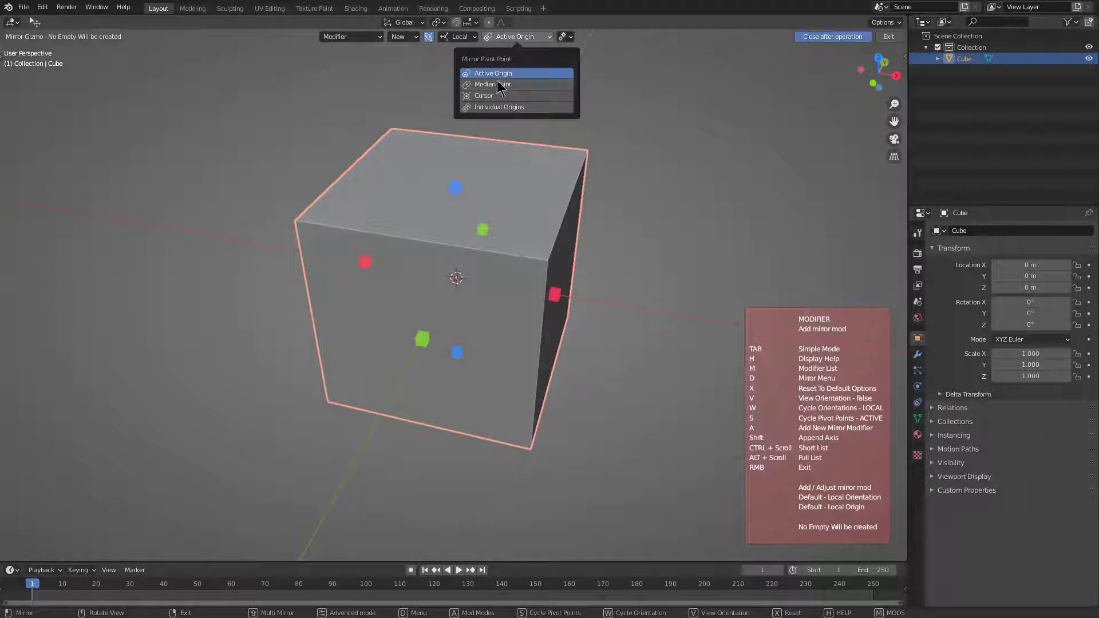
pyautogui.click(496, 97)
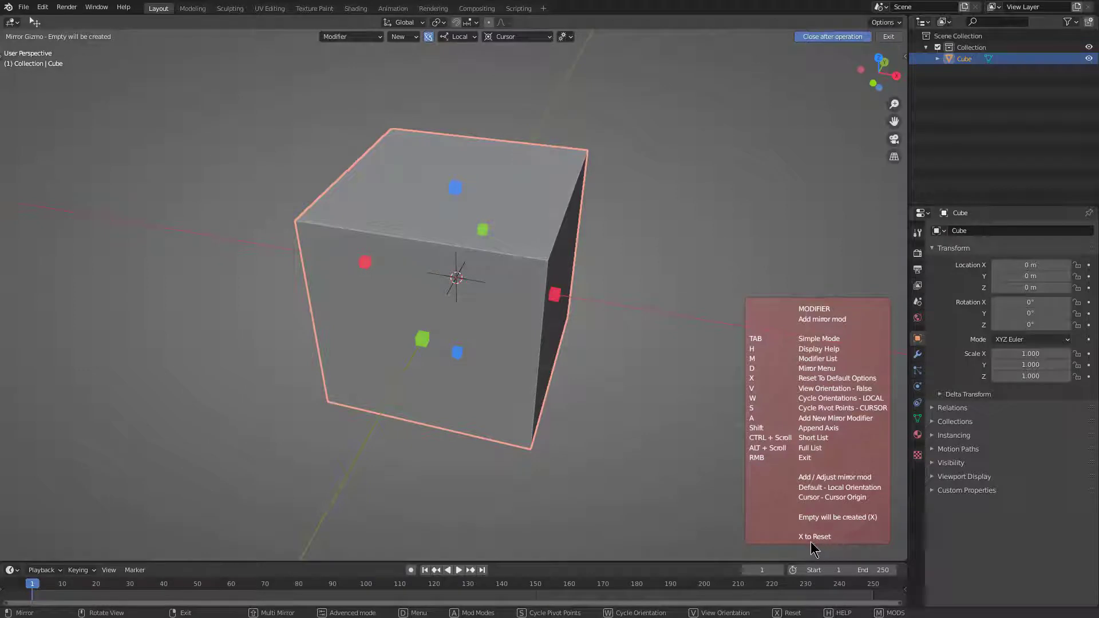
pyautogui.press('x')
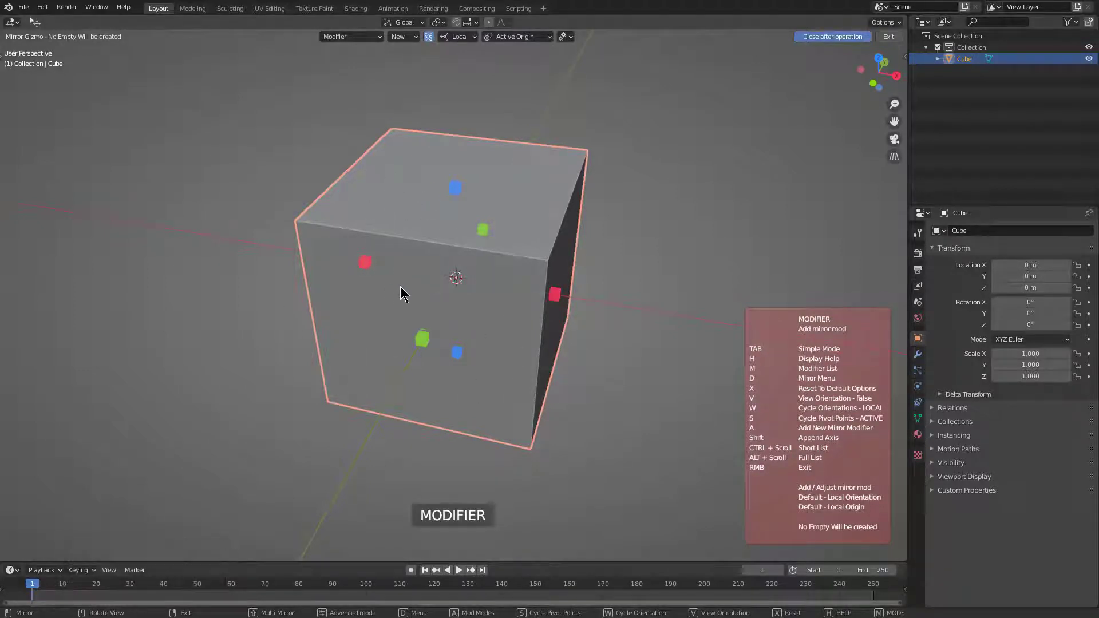
pyautogui.press('x')
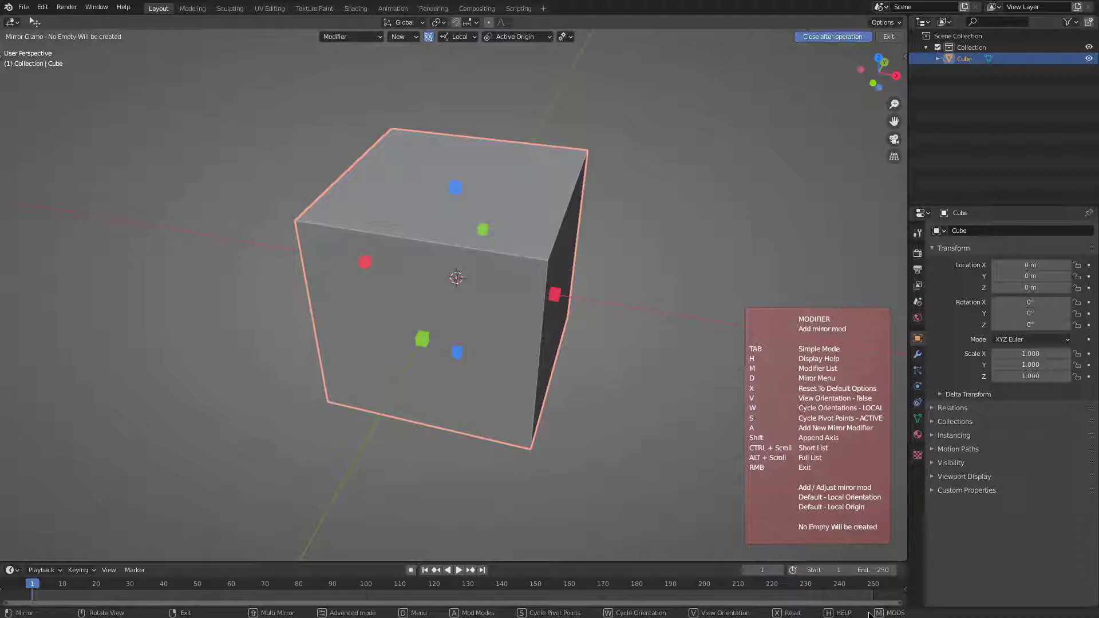
# Compare the contents of the mirror menu in advanced mode and in simple mode
pyautogui.press('Tab')
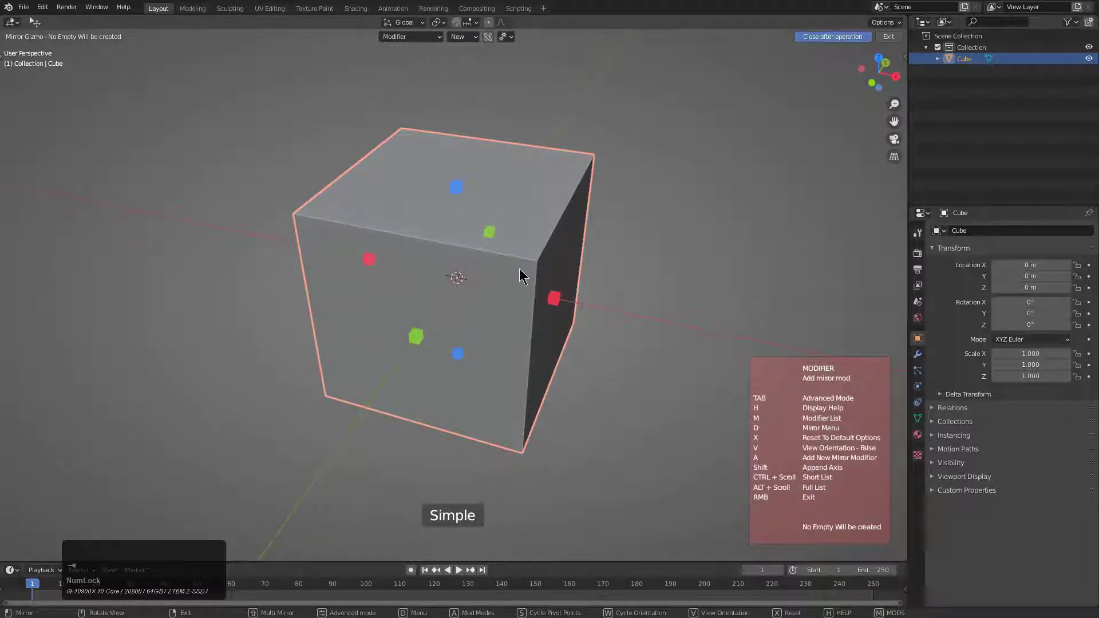
pyautogui.press('Tab')
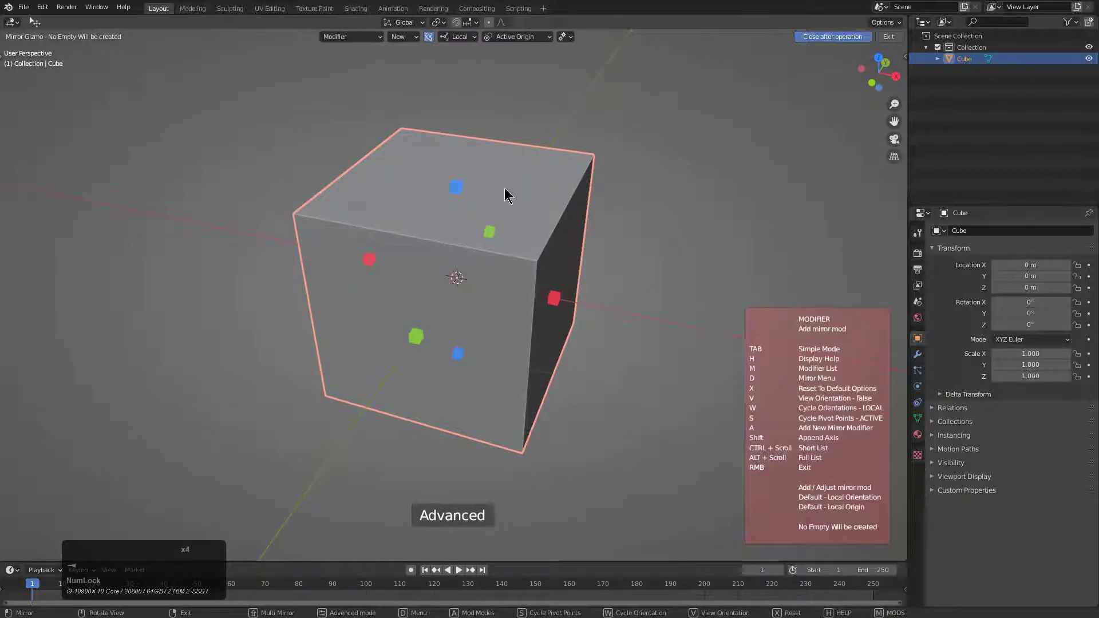
pyautogui.press('d')
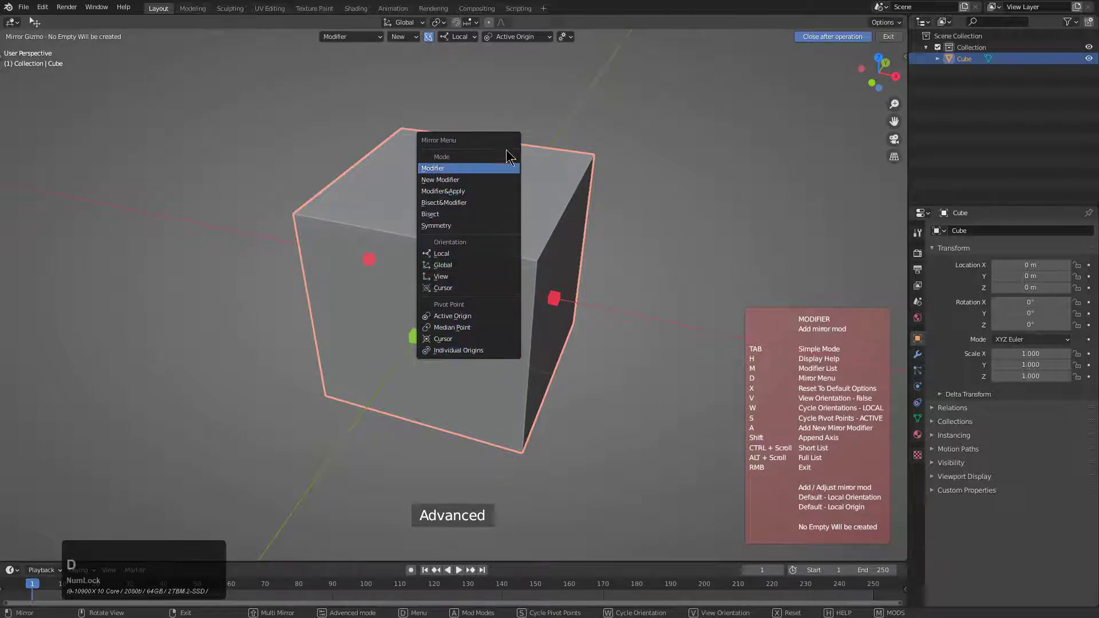
pyautogui.press('Tab')
pyautogui.press('d')
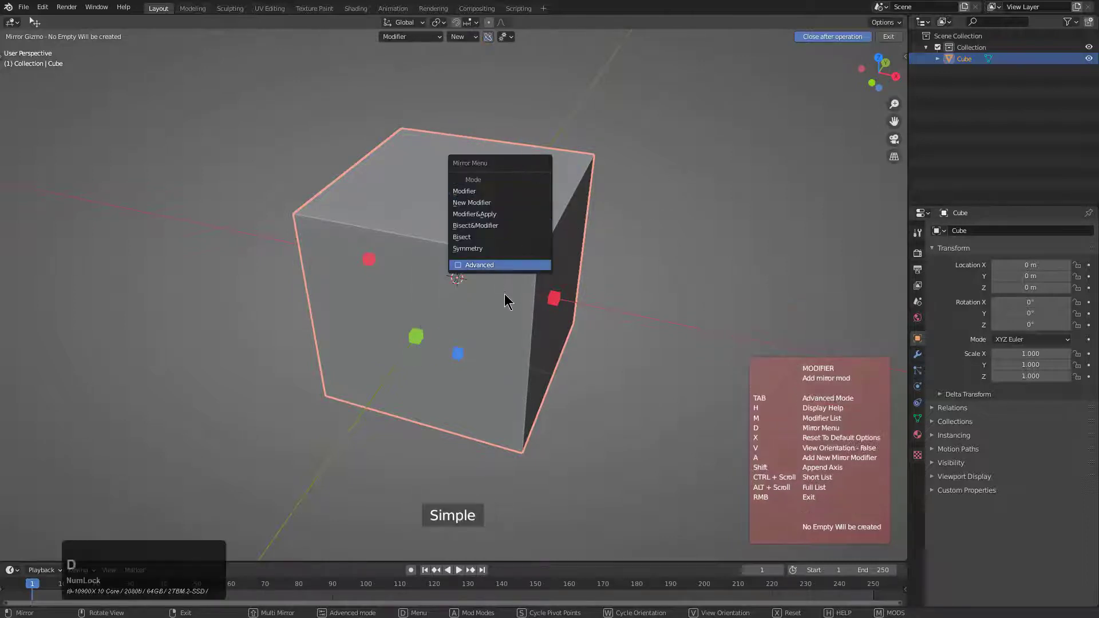
# Try cycling the mirror pivot point and orientation while the gizmo is in simple mode
pyautogui.moveTo(634, 358); pyautogui.dragTo(555, 277, button='middle')
pyautogui.press('s')
pyautogui.press('s')
pyautogui.press('s')
pyautogui.press('s')
pyautogui.press('s')
pyautogui.press('s')
pyautogui.press('s')
pyautogui.press('s')
pyautogui.press('w')
pyautogui.press('w')
# Switch the mirror gizmo to advanced mode and cycle its transform orientation repeatedly, stopping at Global
pyautogui.press('Tab')
pyautogui.press('w')
pyautogui.press('w')
pyautogui.press('w')
pyautogui.press('w')
pyautogui.press('w')
pyautogui.press('w')
pyautogui.press('w')
pyautogui.press('w')
pyautogui.press('w')
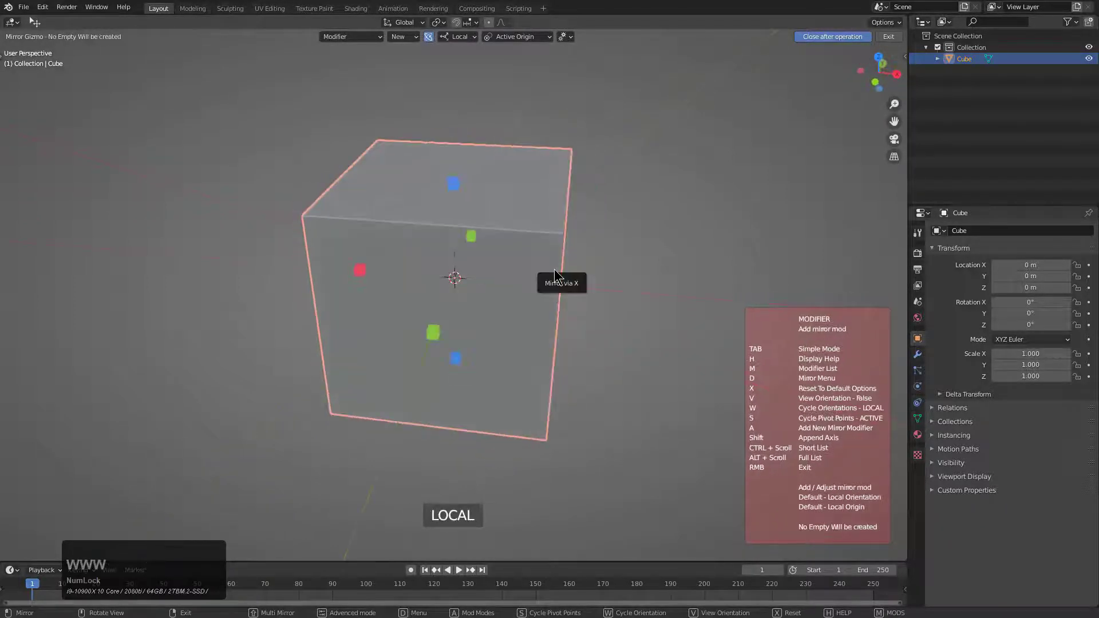
pyautogui.press('w')
pyautogui.press('w')
pyautogui.press('w')
pyautogui.press('w')
pyautogui.press('w')
pyautogui.press('w')
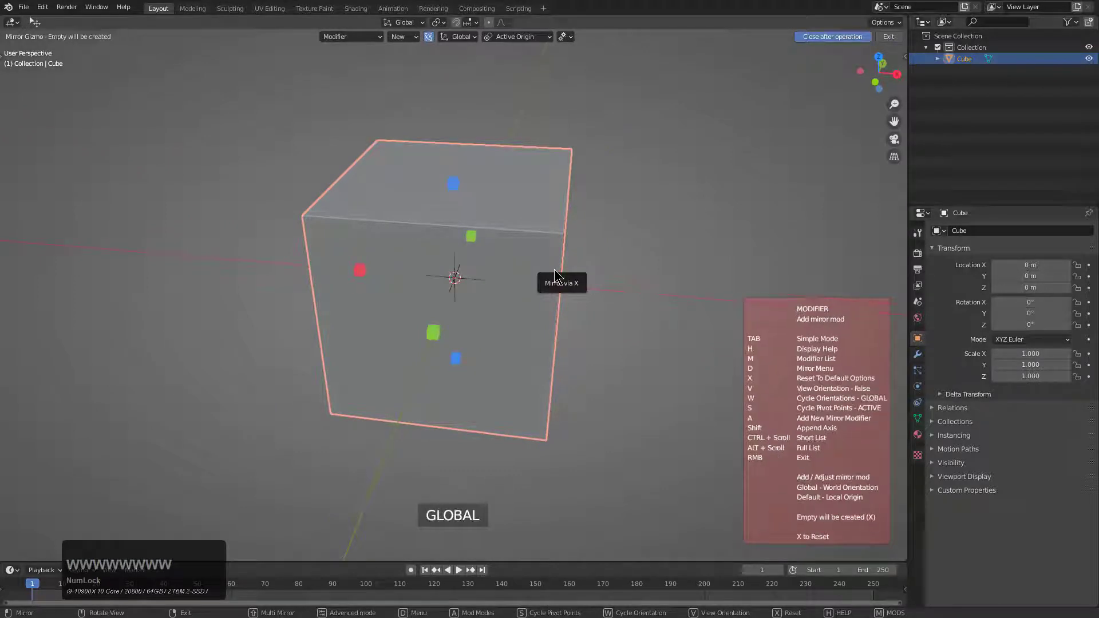
# Cycle the mirror gizmo's pivot point repeatedly, passing through Individual Origins
pyautogui.press('s')
pyautogui.press('s')
pyautogui.press('s')
pyautogui.press('s')
pyautogui.press('s')
pyautogui.press('s')
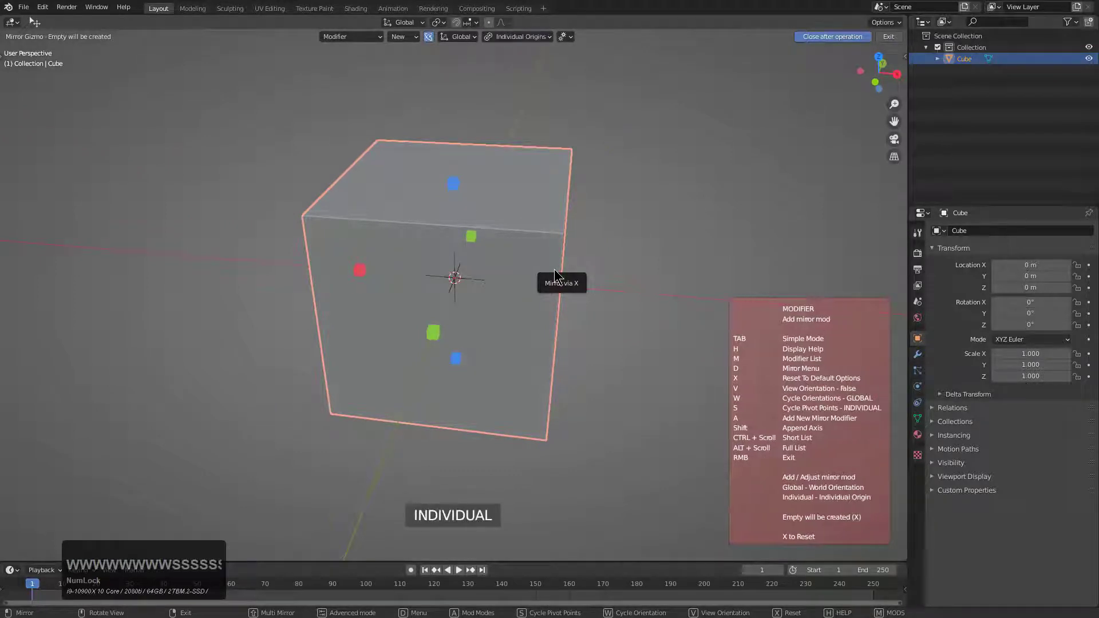
pyautogui.press('s')
pyautogui.press('s')
# Reset the mirror gizmo to Local orientation and Active Origin pivot, and mirror the cube across X
pyautogui.moveTo(554, 269); pyautogui.dragTo(523, 257, button='middle')
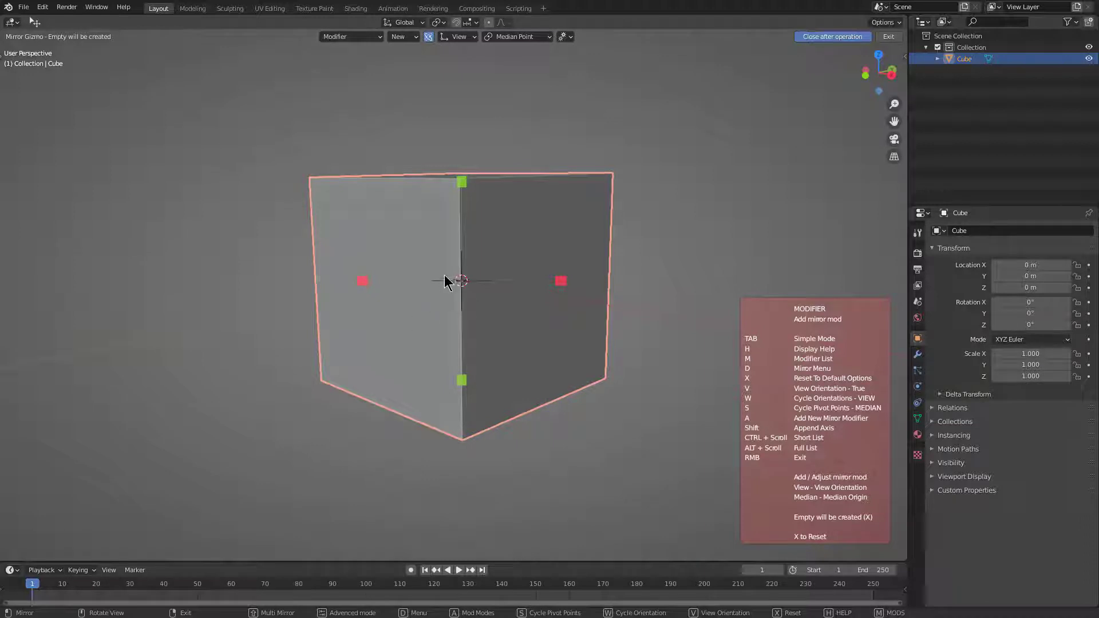
pyautogui.moveTo(452, 279); pyautogui.dragTo(477, 297, button='middle')
pyautogui.press('x')
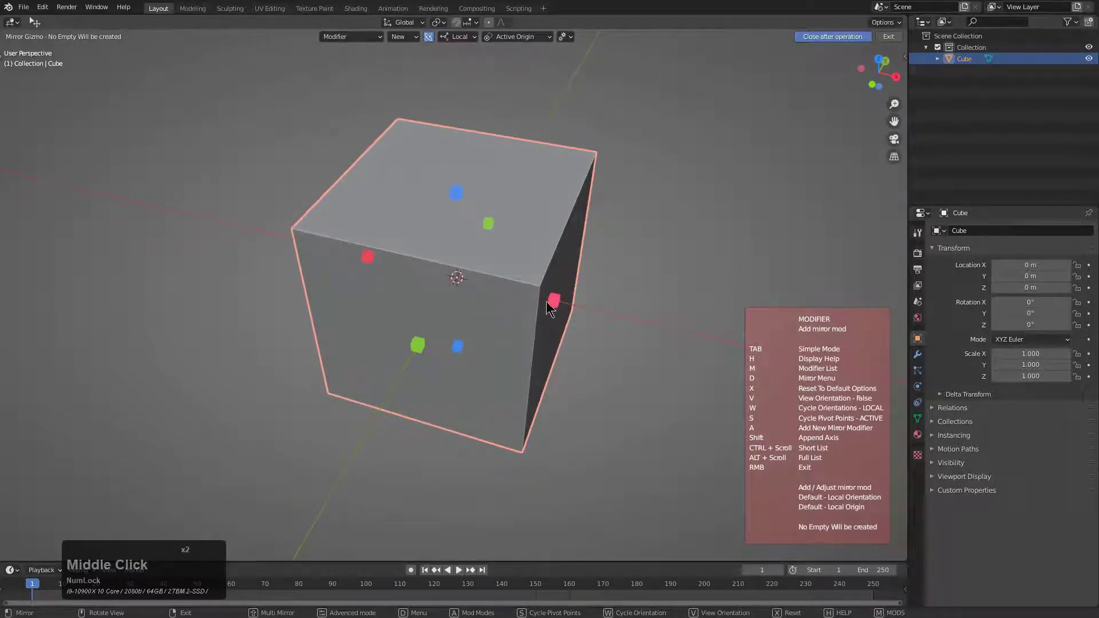
pyautogui.click(554, 309)
# Add a HardOps bevel to the mirrored cube, rounding all its edges
pyautogui.moveTo(559, 307); pyautogui.dragTo(532, 309, button='middle')
pyautogui.scroll(2, 496, 292)
pyautogui.press('q')
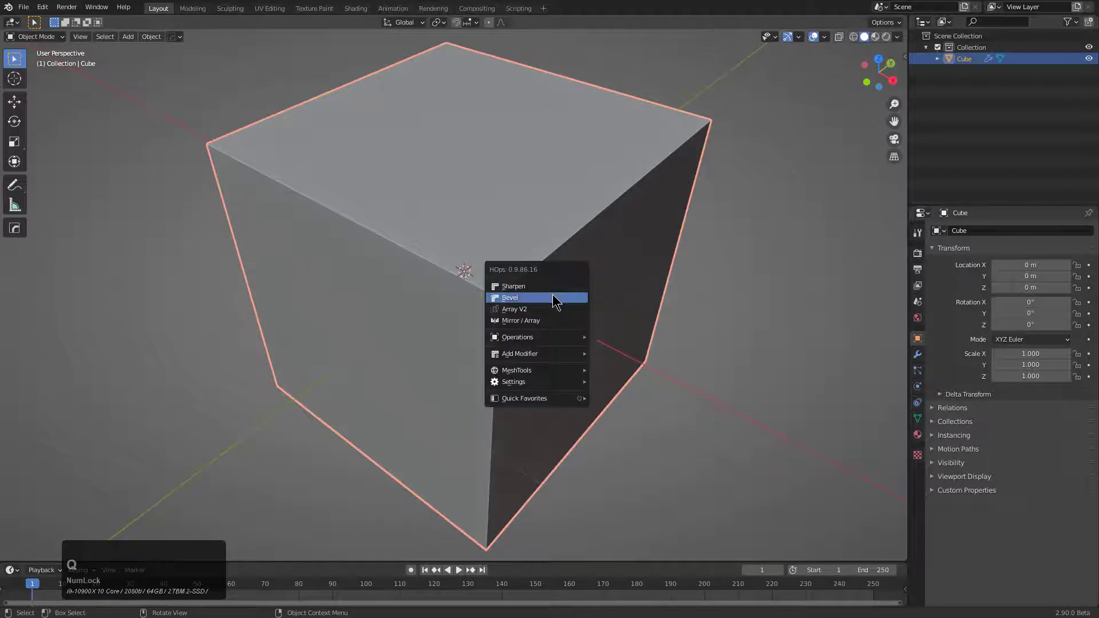
pyautogui.click(554, 299)
pyautogui.scroll(4, 458, 302)
pyautogui.click(490, 288)
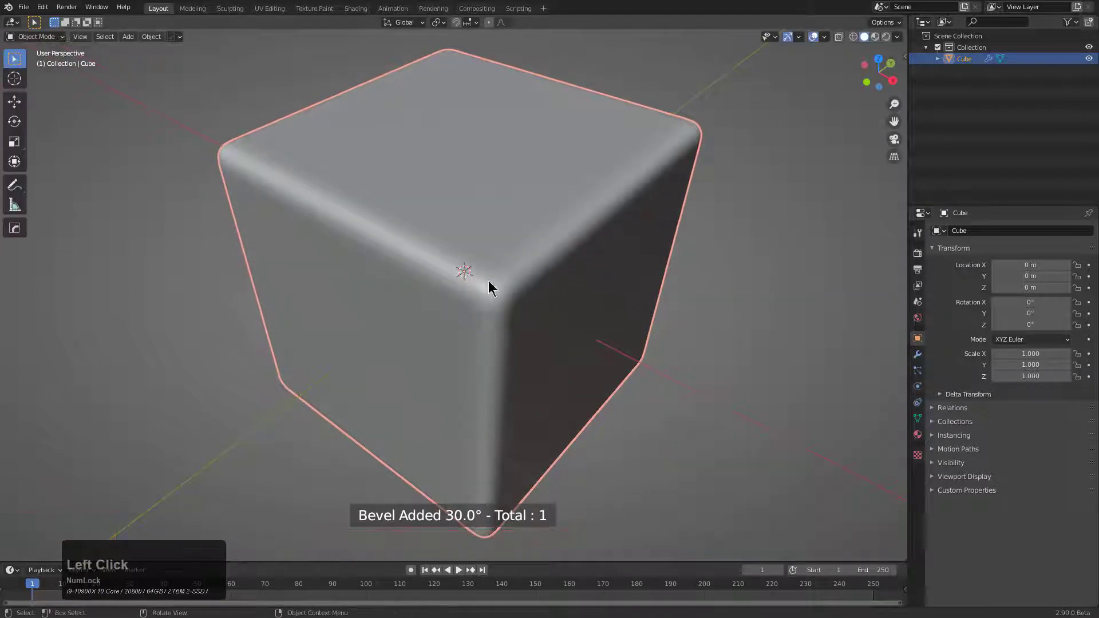
# Add a new cube at the 3D cursor on the beveled cube's upper edge and scale it to about 0.352
pyautogui.keyDown('shift'); pyautogui.rightClick(594, 202); pyautogui.keyUp('shift')
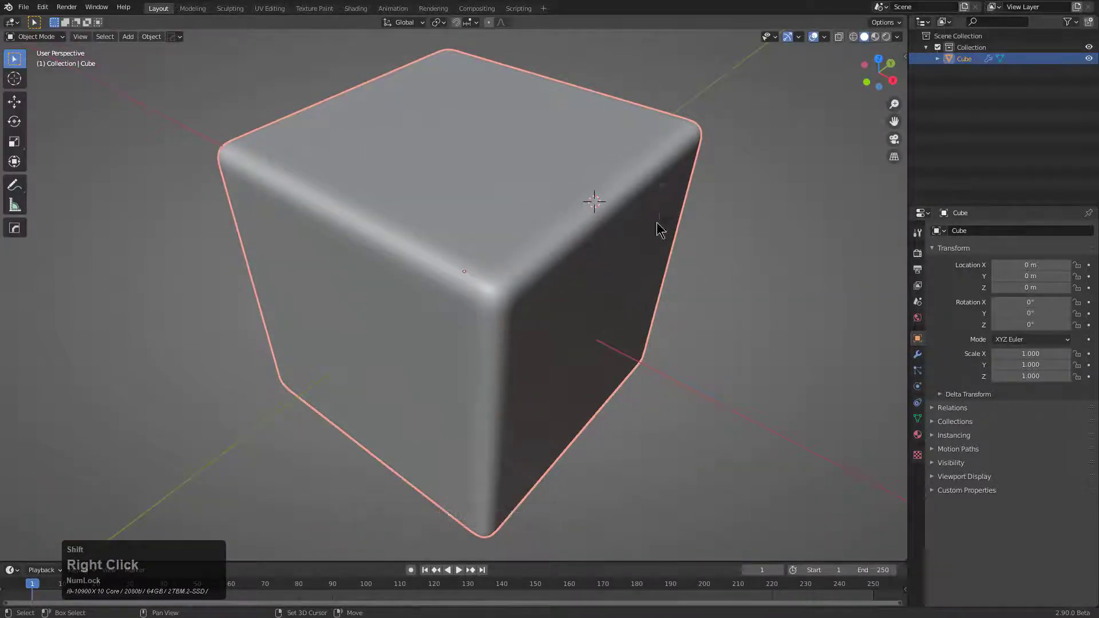
pyautogui.hotkey('shift', 'a')
pyautogui.moveTo(656, 222)
pyautogui.click(723, 238)
pyautogui.scroll(-6, 757, 302)
pyautogui.press('s')
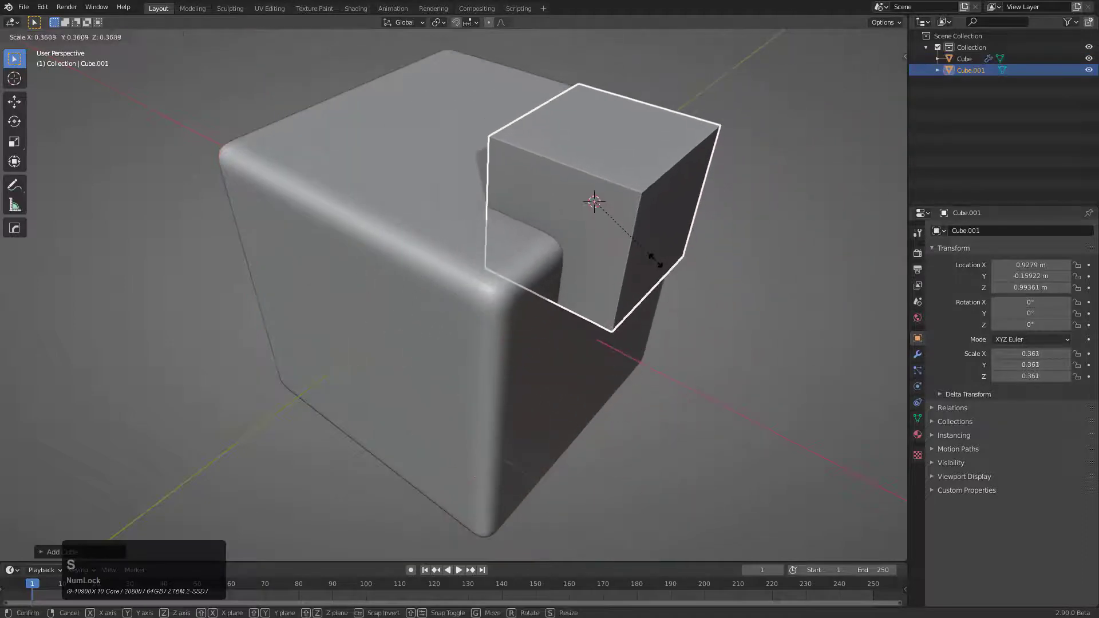
pyautogui.click(595, 243)
# Subtract the small cube from the beveled cube with a HardOps Difference boolean
pyautogui.keyDown('shift'); pyautogui.click(532, 266); pyautogui.keyUp('shift')
pyautogui.press('q')
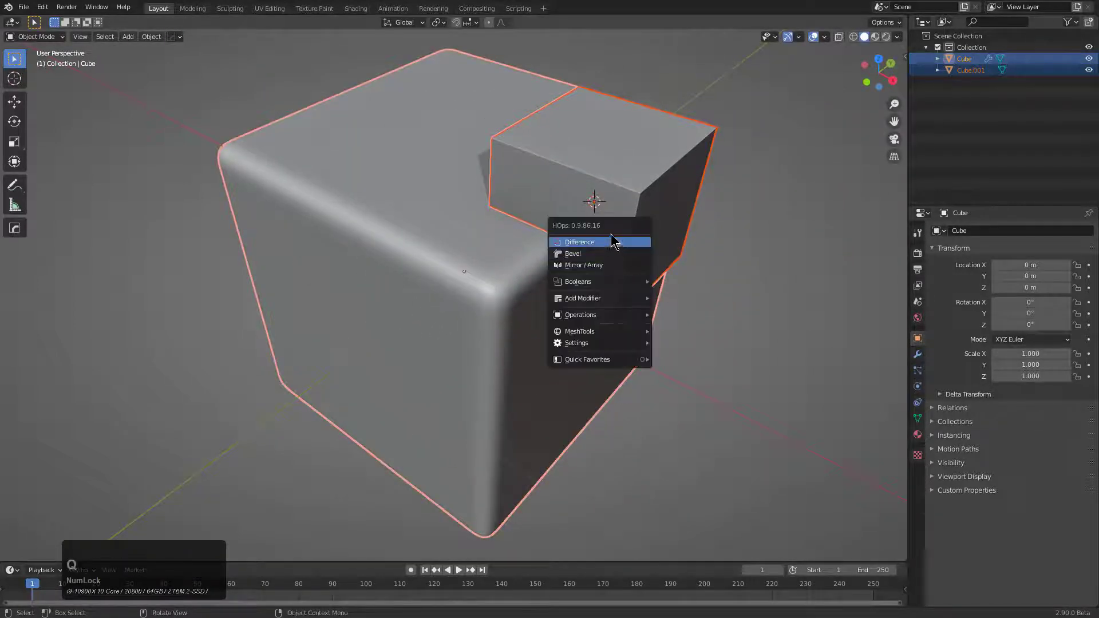
pyautogui.click(611, 240)
pyautogui.middleClick(598, 258)
pyautogui.moveTo(598, 259); pyautogui.dragTo(527, 298, button='middle')
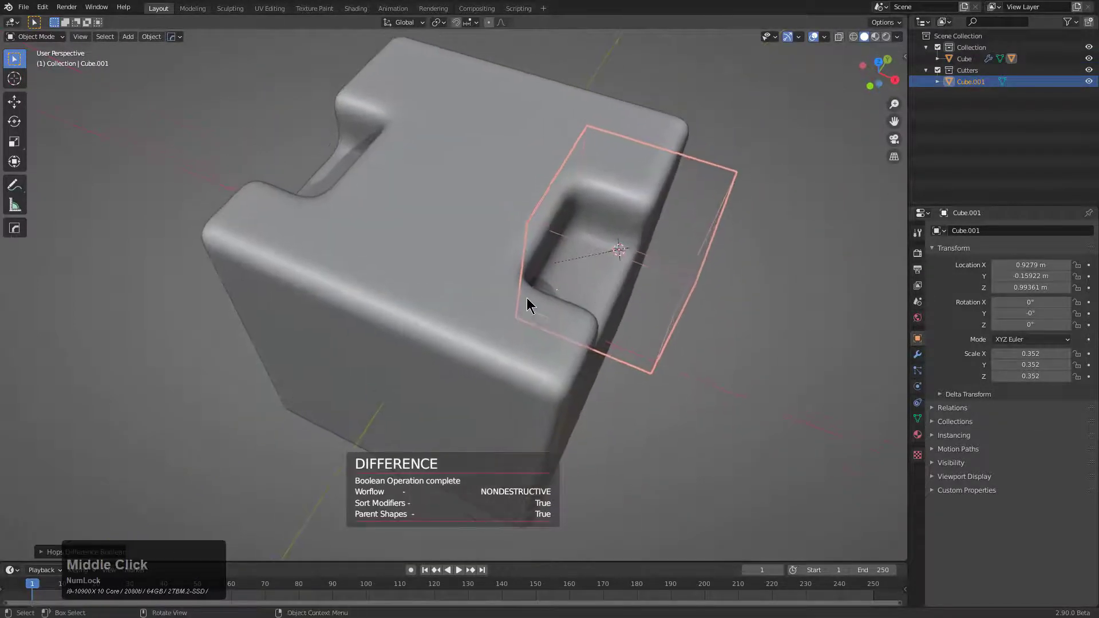
# Open the mirror gizmo on the cut cube to examine its modifier stack and base mesh, and return to object mode
pyautogui.click(477, 291)
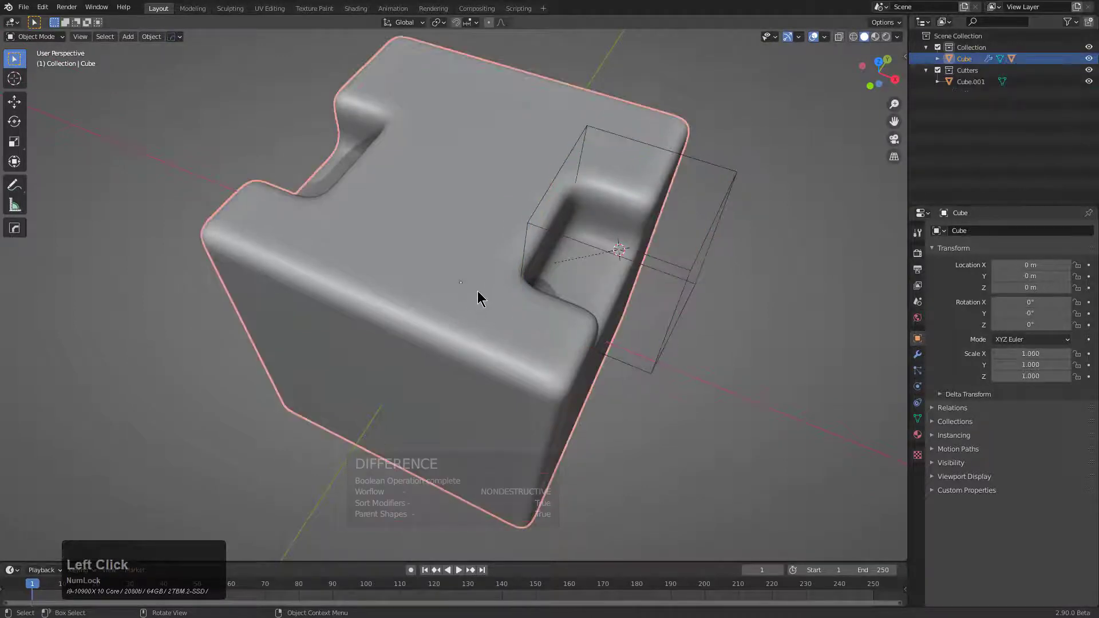
pyautogui.hotkey('alt', 'x')
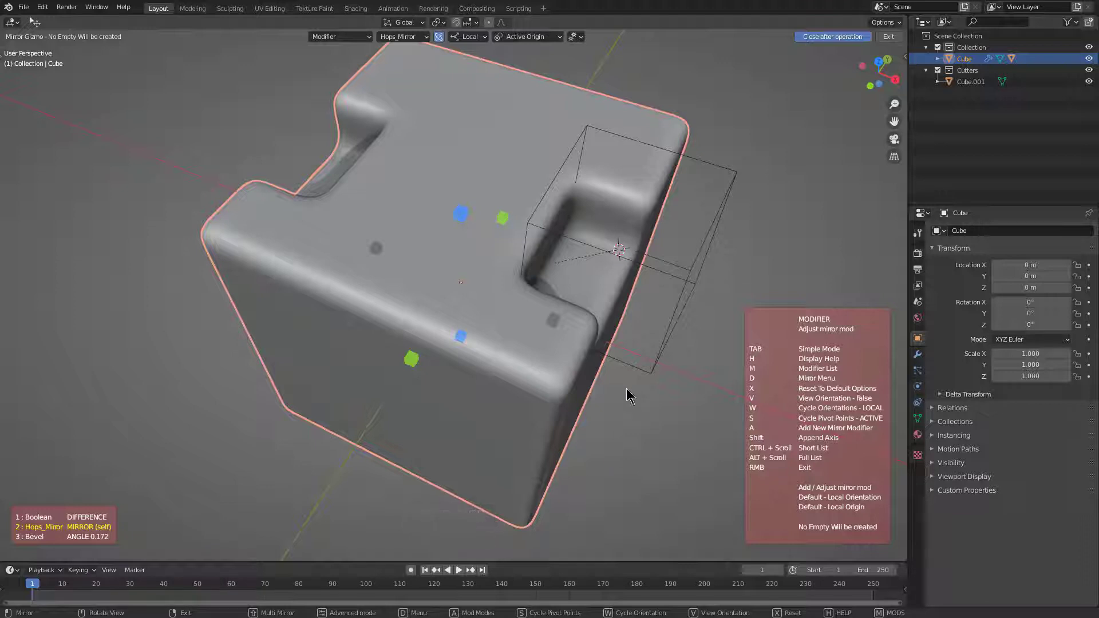
pyautogui.rightClick(520, 277)
pyautogui.press('Tab')
pyautogui.moveTo(521, 277); pyautogui.dragTo(623, 238, button='middle')
pyautogui.press('Tab')
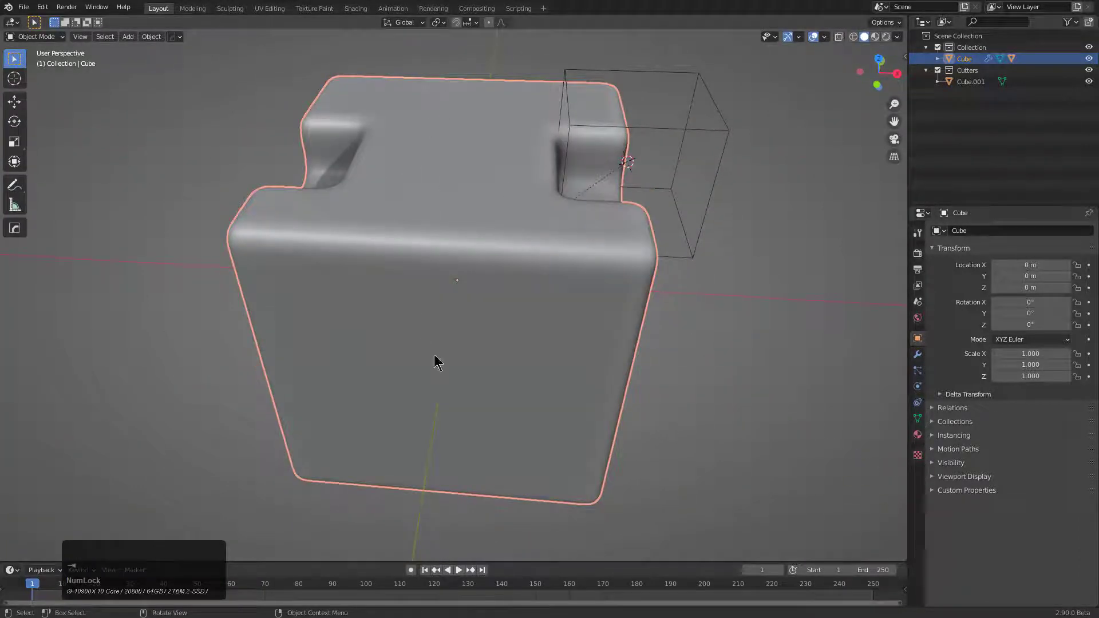
# Slide the boolean cutter cube along the global X axis to reposition the mirrored cuts in the beveled cube
pyautogui.moveTo(463, 269); pyautogui.dragTo(473, 286, button='middle')
pyautogui.click(737, 264)
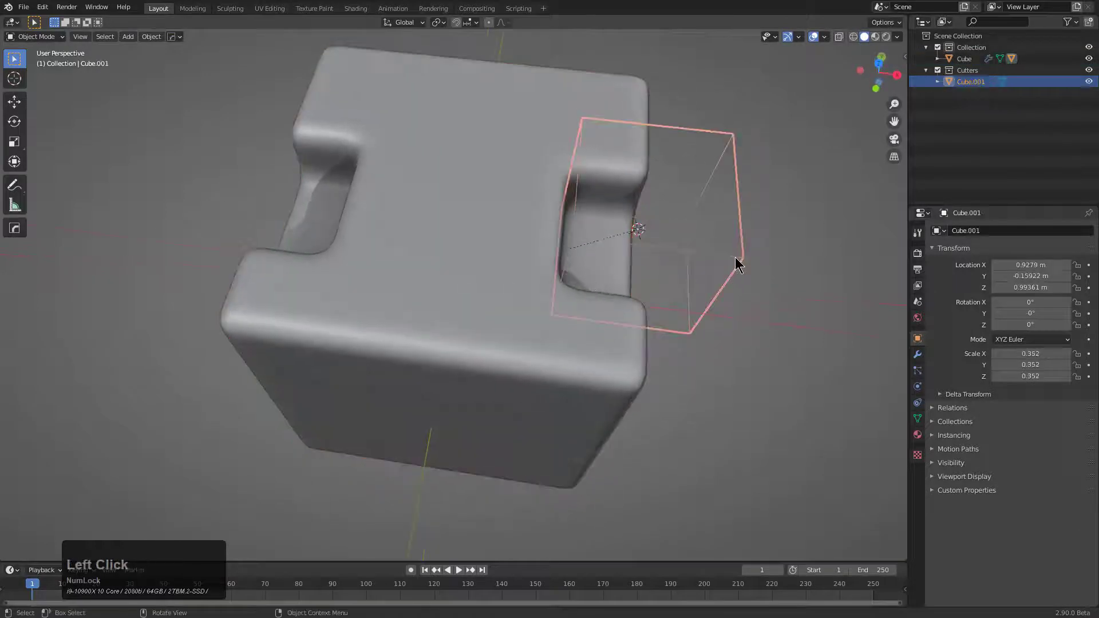
pyautogui.press('g')
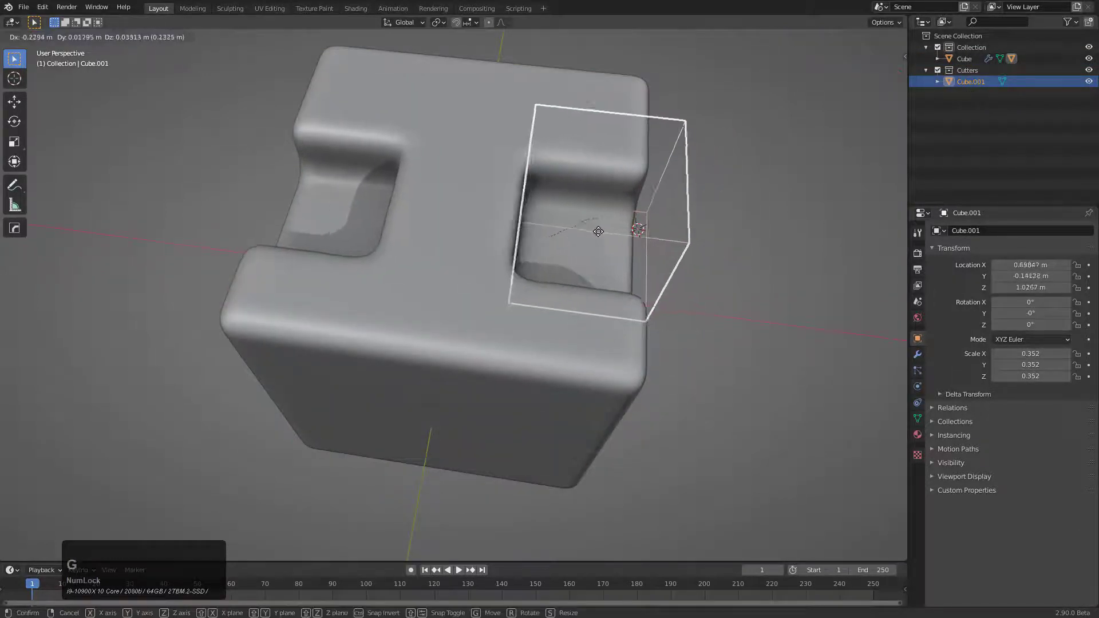
pyautogui.press('x')
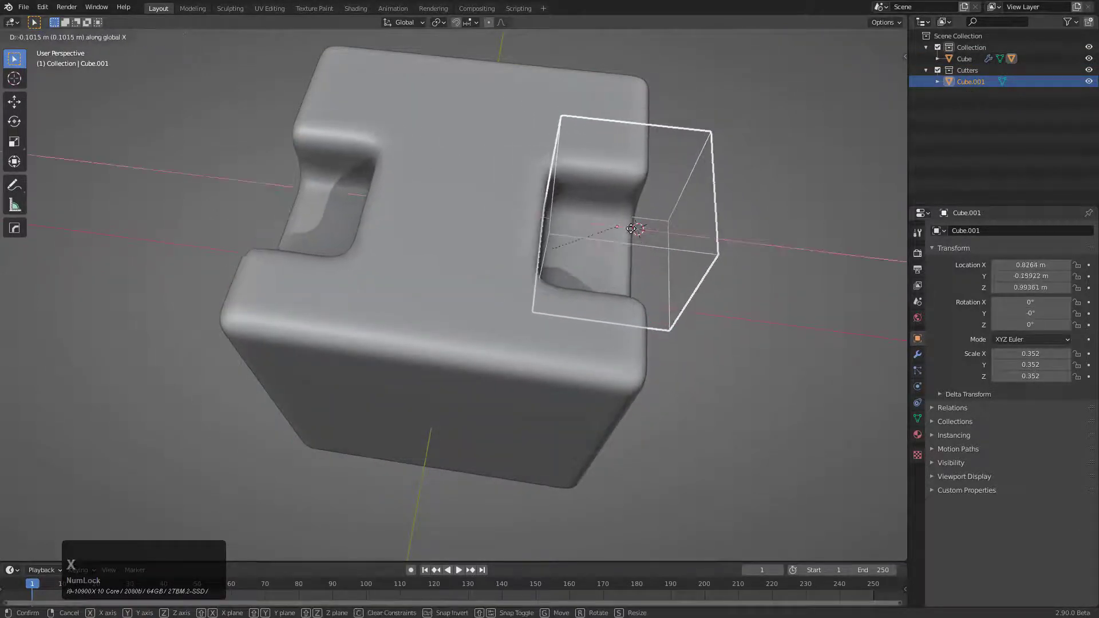
pyautogui.press('y')
pyautogui.press('x')
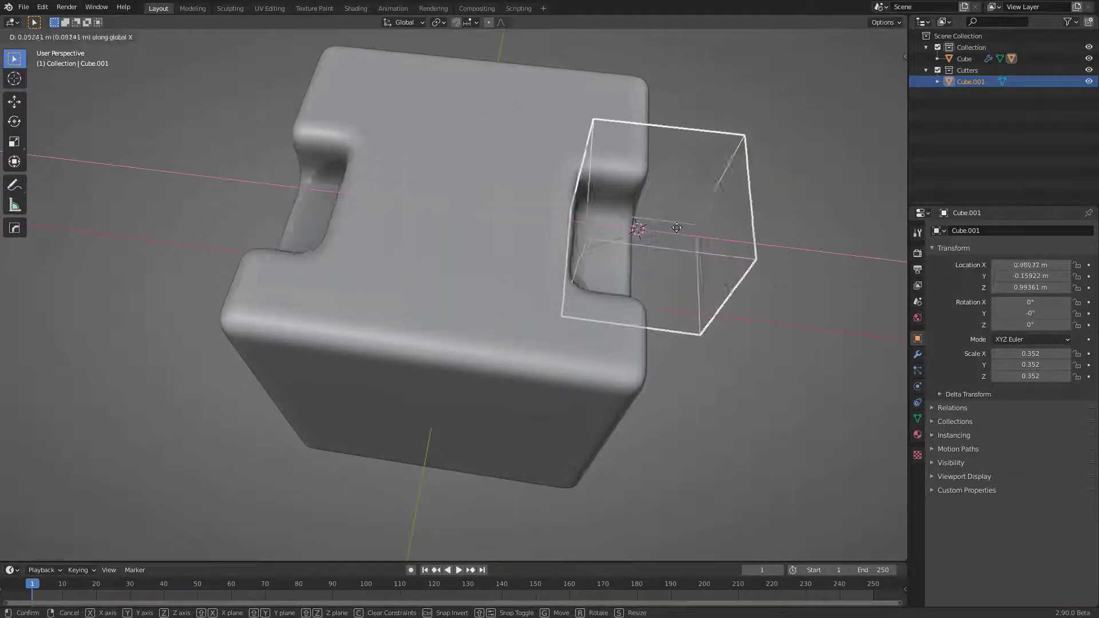
pyautogui.click(749, 221)
# Revert the scene to the plain cube from before the bevel and boolean cuts
pyautogui.scroll(-2, 470, 228)
pyautogui.moveTo(471, 228)
pyautogui.mouseDown(button='middle')
pyautogui.moveTo(443, 198)
pyautogui.moveTo(463, 228)
pyautogui.mouseUp(button='middle')
pyautogui.hotkey('ctrl', 'alt', 'z')
pyautogui.press('Return')
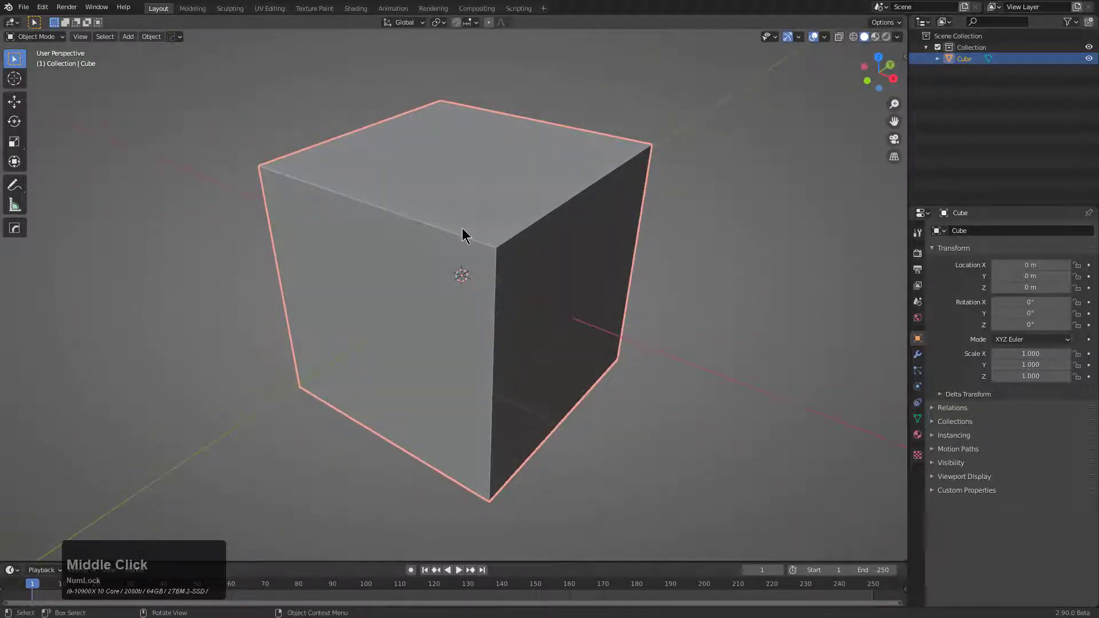
# Convert the cube into a sphere with the HardOps SphereCast tool
pyautogui.press('q')
pyautogui.moveTo(452, 317)
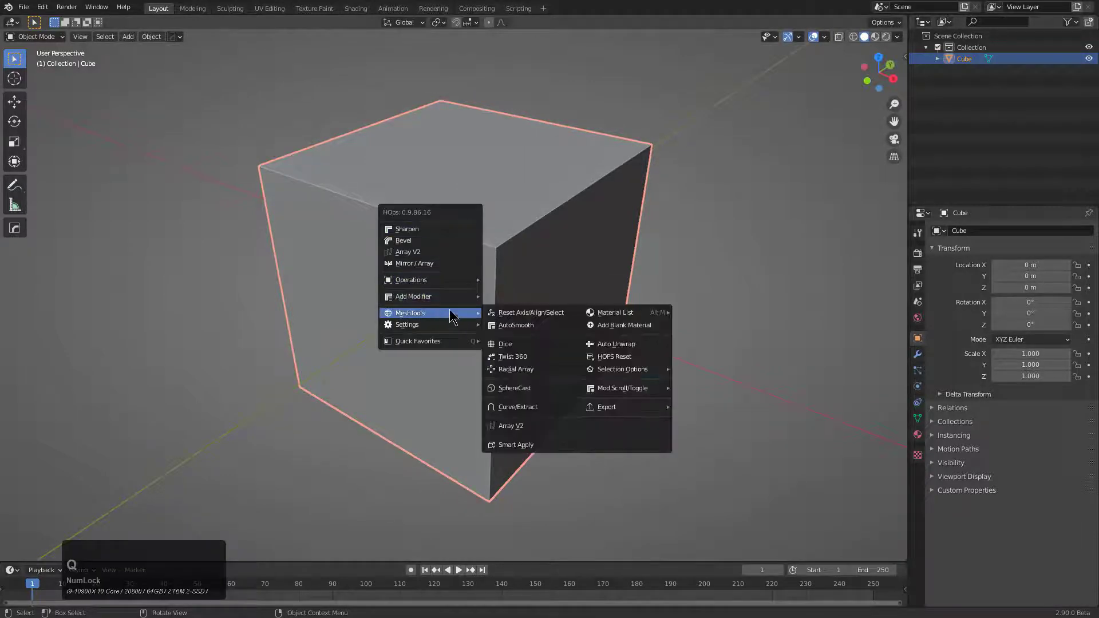
pyautogui.click(514, 388)
pyautogui.moveTo(510, 368); pyautogui.dragTo(574, 336, button='middle')
pyautogui.scroll(2, 478, 245)
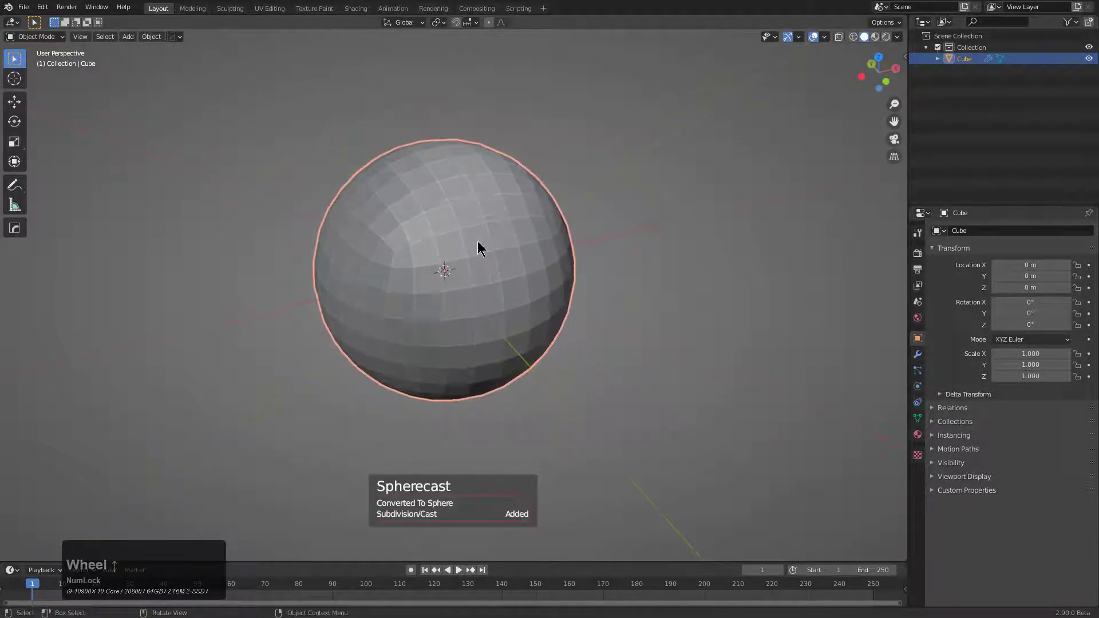
# Set the sphere's subdivision to level 2, apply its visual geometry to the mesh, and check the result in edit mode
pyautogui.hotkey('ctrl', '2')
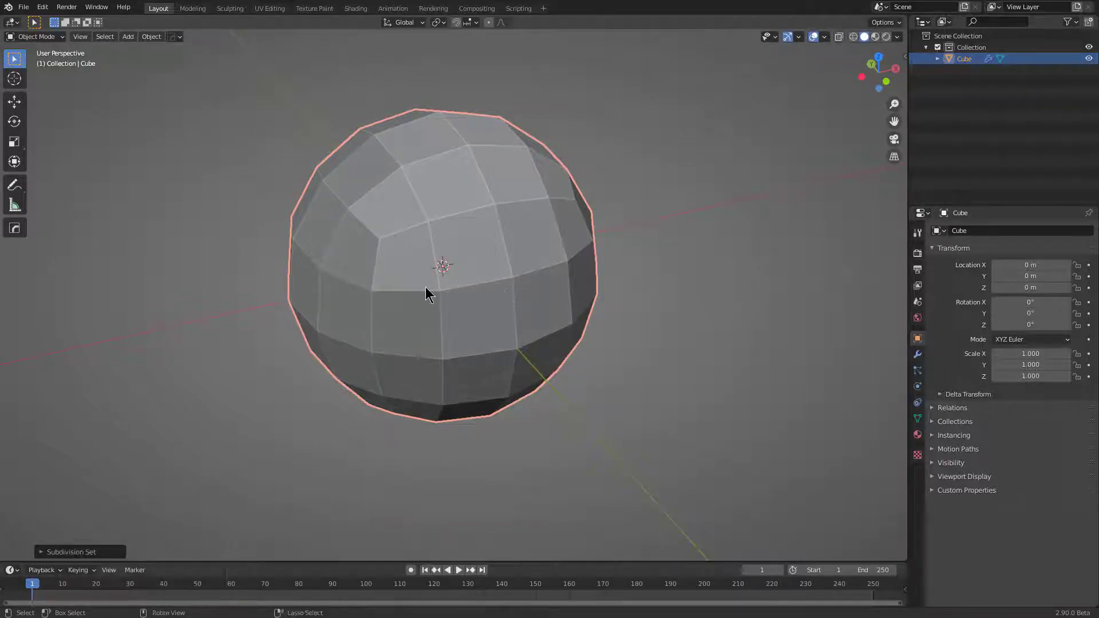
pyautogui.hotkey('ctrl', 'a')
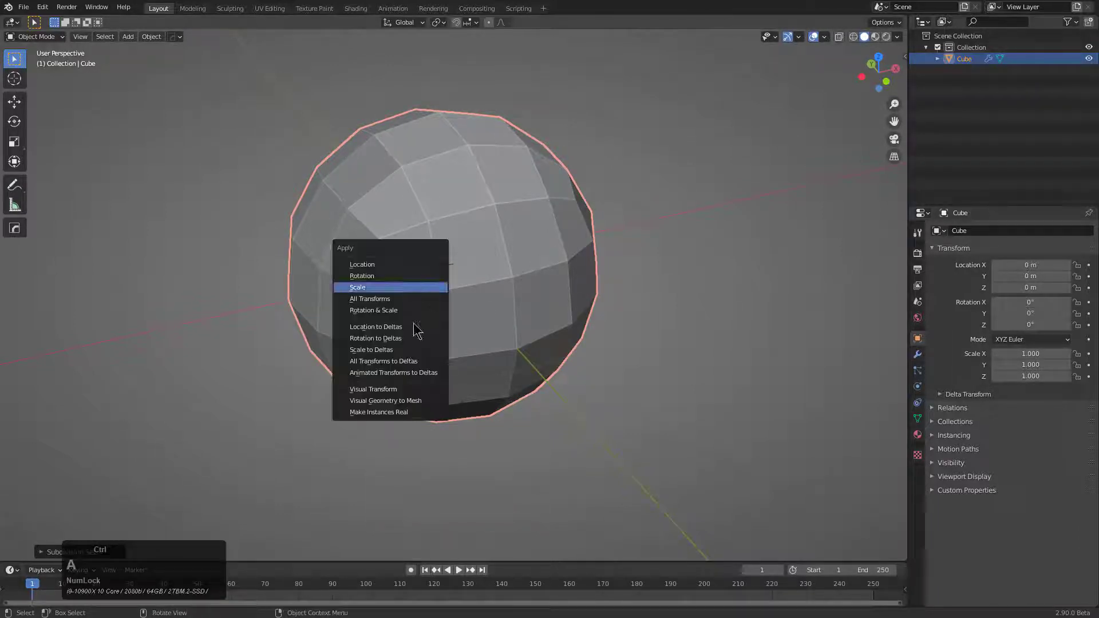
pyautogui.click(402, 404)
pyautogui.press('Tab')
pyautogui.moveTo(493, 375); pyautogui.dragTo(408, 362, button='middle')
pyautogui.click(409, 363)
pyautogui.press('Tab')
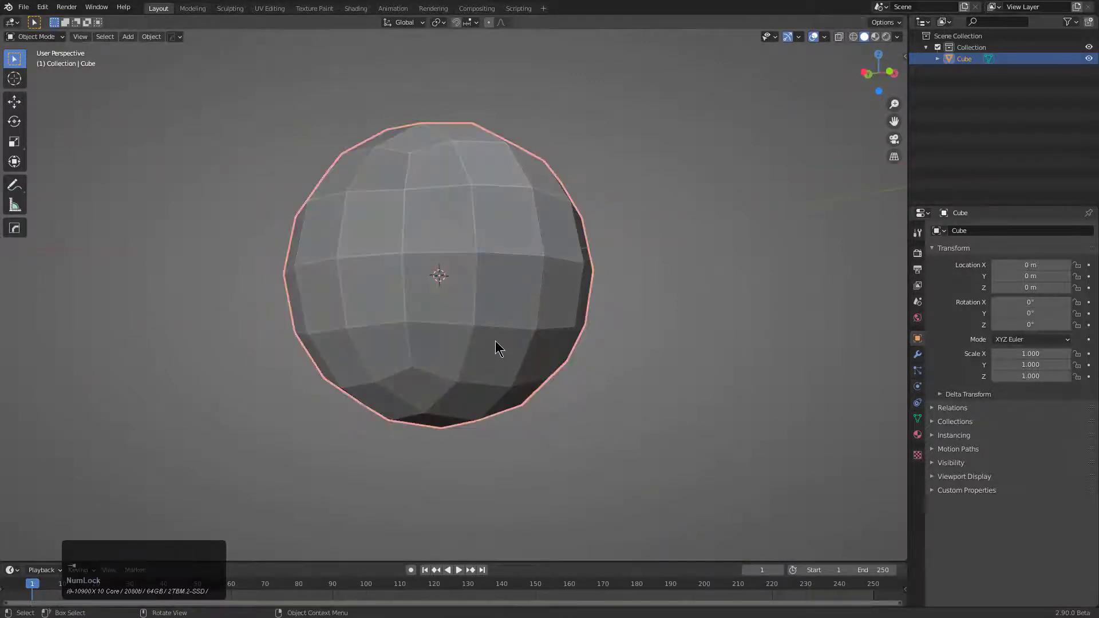
# Mirror the sphere along the X axis with the HardOps mirror gizmo
pyautogui.hotkey('alt', 'x')
pyautogui.moveTo(495, 348); pyautogui.dragTo(430, 331, button='middle')
pyautogui.click(347, 284)
# Select the lower edge loop of the mirrored sphere in edit mode and move it down
pyautogui.press('Tab')
pyautogui.scroll(-1, 449, 363)
pyautogui.keyDown('alt'); pyautogui.click(437, 359); pyautogui.keyUp('alt')
pyautogui.press('g')
pyautogui.click(442, 396)
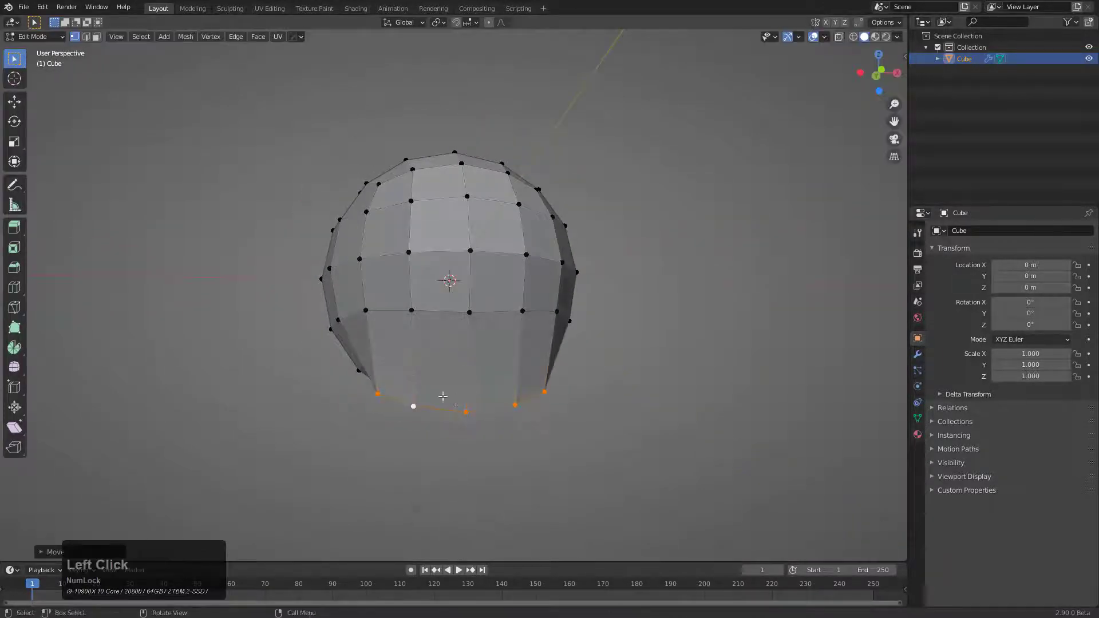
# Move individual lower vertices to shape a pointed chin and tapered jaw on the head
pyautogui.click(398, 402)
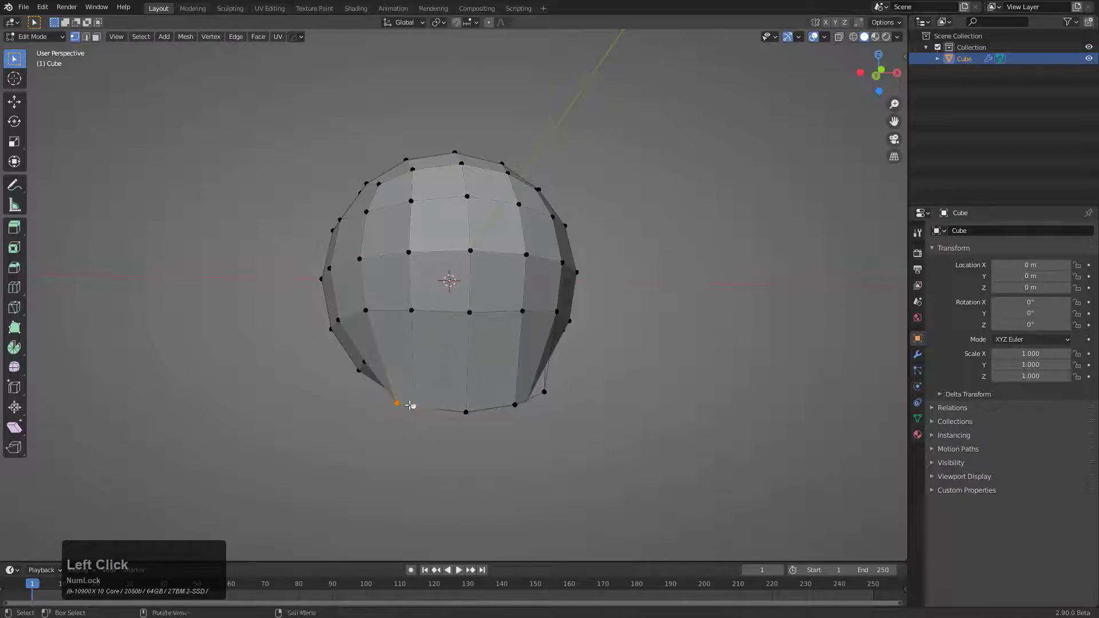
pyautogui.press('g')
pyautogui.click(403, 441)
pyautogui.click(466, 411)
pyautogui.press('g')
pyautogui.click(465, 467)
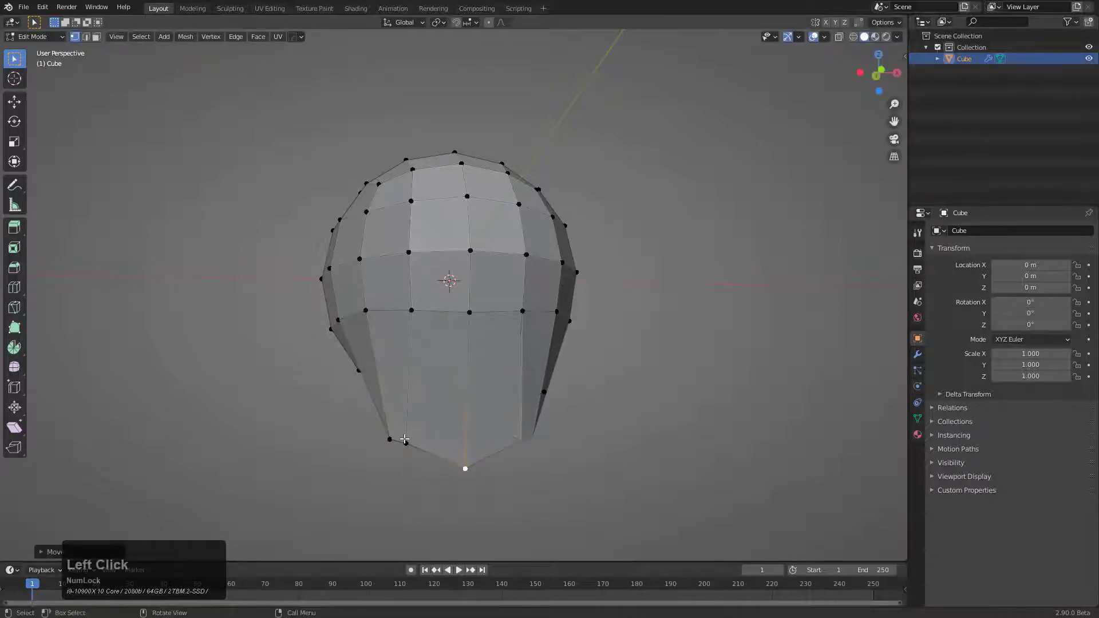
pyautogui.press('g')
pyautogui.click(389, 404)
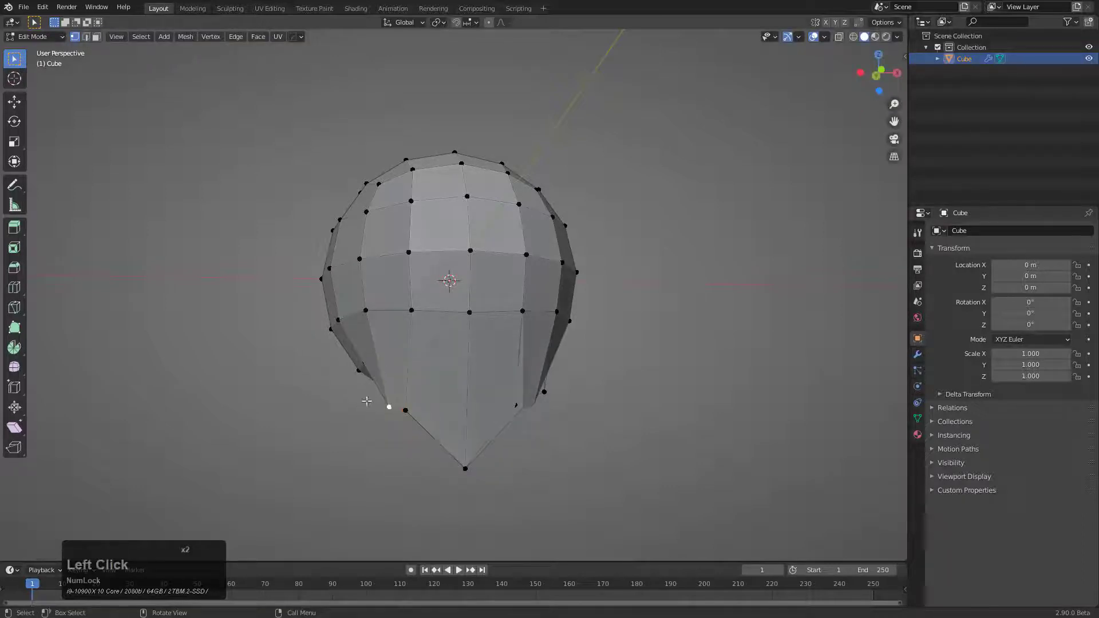
pyautogui.press('g')
pyautogui.click(381, 366)
# Pull the head's side vertices inward with smooth proportional editing and return to object mode
pyautogui.moveTo(297, 304); pyautogui.dragTo(330, 314, button='middle')
pyautogui.click(333, 309)
pyautogui.press('g')
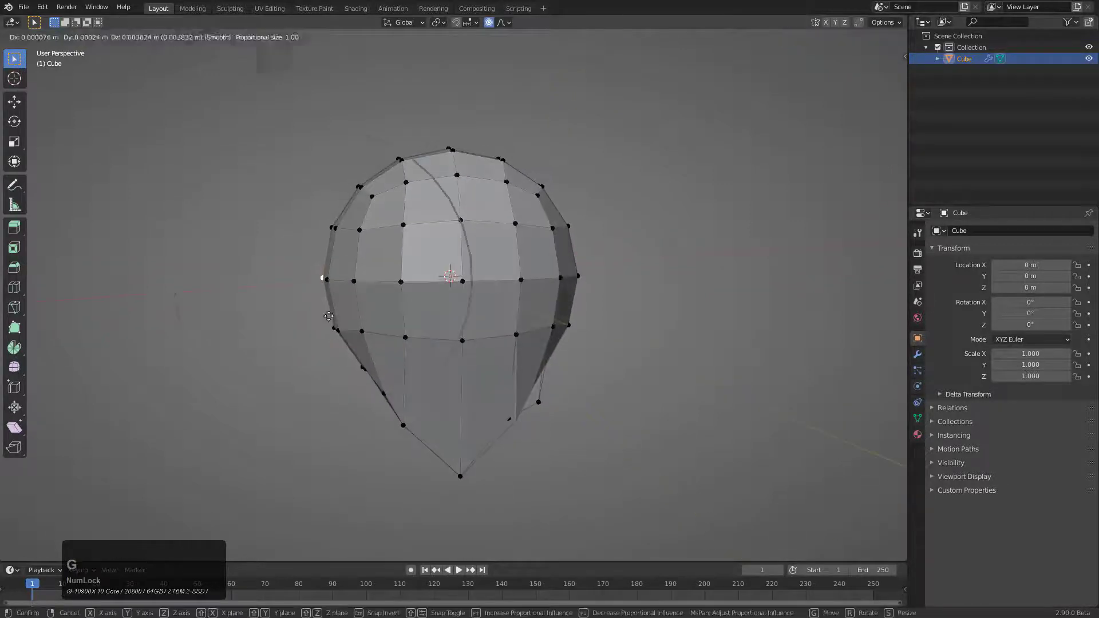
pyautogui.click(370, 311)
pyautogui.press('Tab')
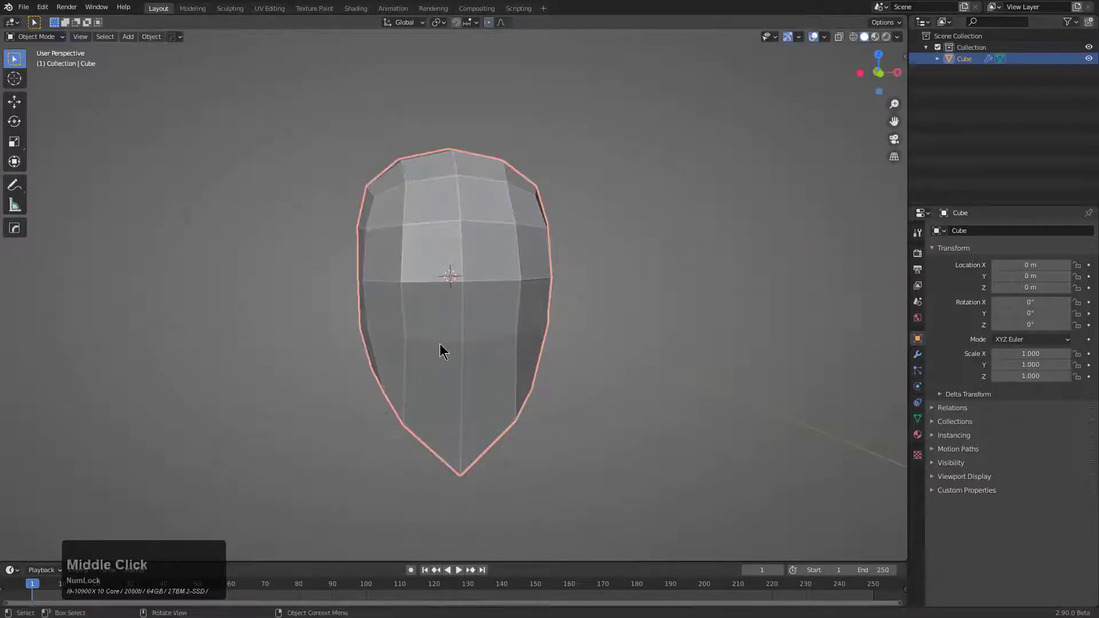
# Compare the head's full base mesh in edit mode with its mirrored shape in object mode
pyautogui.moveTo(443, 348); pyautogui.dragTo(403, 345, button='middle')
pyautogui.press('Tab')
pyautogui.moveTo(476, 339); pyautogui.dragTo(551, 268, button='middle')
pyautogui.press('Tab')
pyautogui.press('Tab')
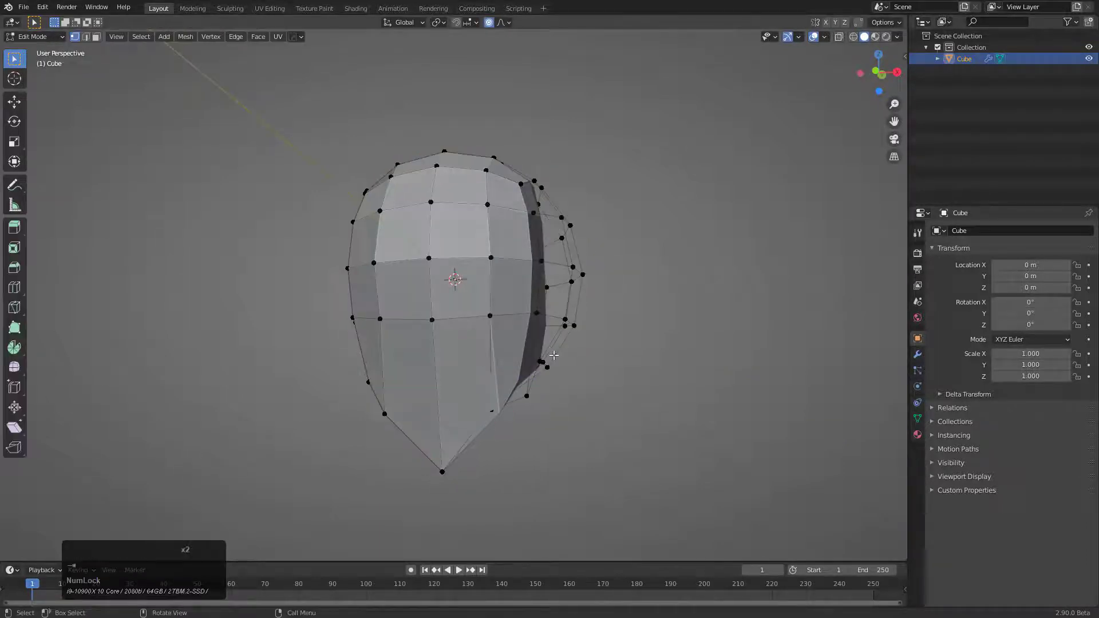
pyautogui.moveTo(559, 363); pyautogui.dragTo(497, 377, button='middle')
pyautogui.scroll(2, 508, 372)
pyautogui.press('Tab')
pyautogui.scroll(-1, 516, 363)
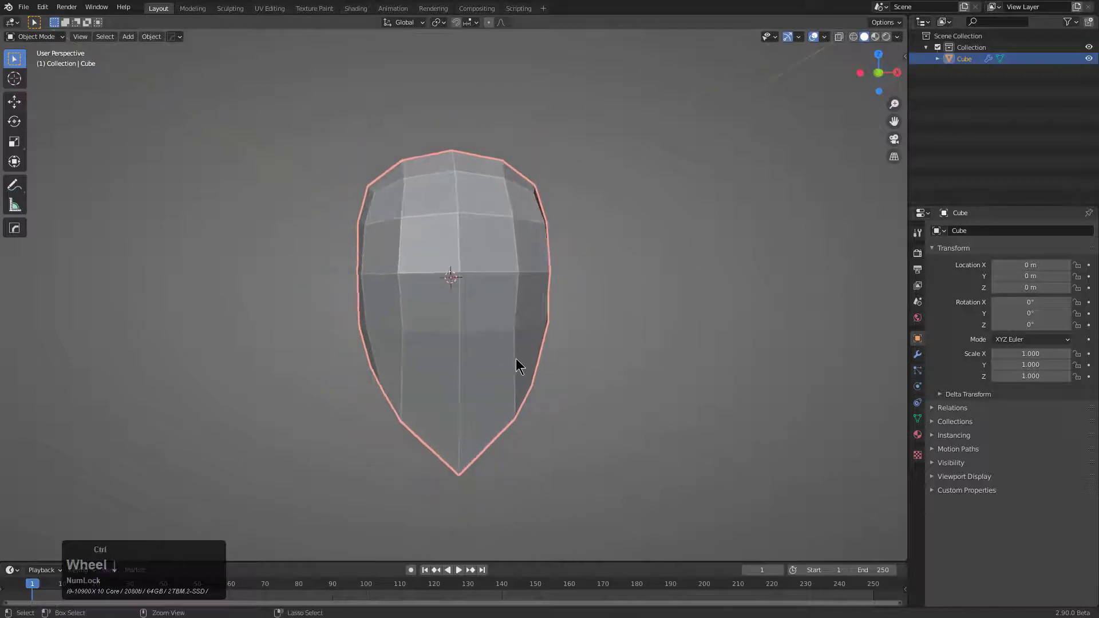
# Remove the Hops_Mirror modifier from the head using the HOps Helper
pyautogui.hotkey('ctrl', '`')
pyautogui.click(426, 372)
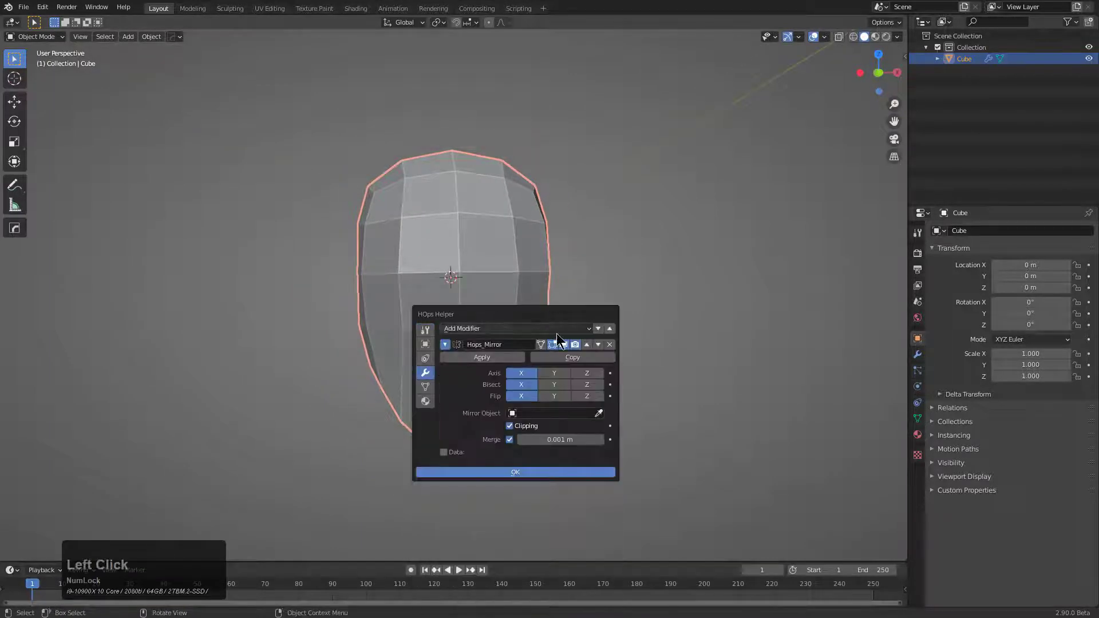
pyautogui.click(609, 344)
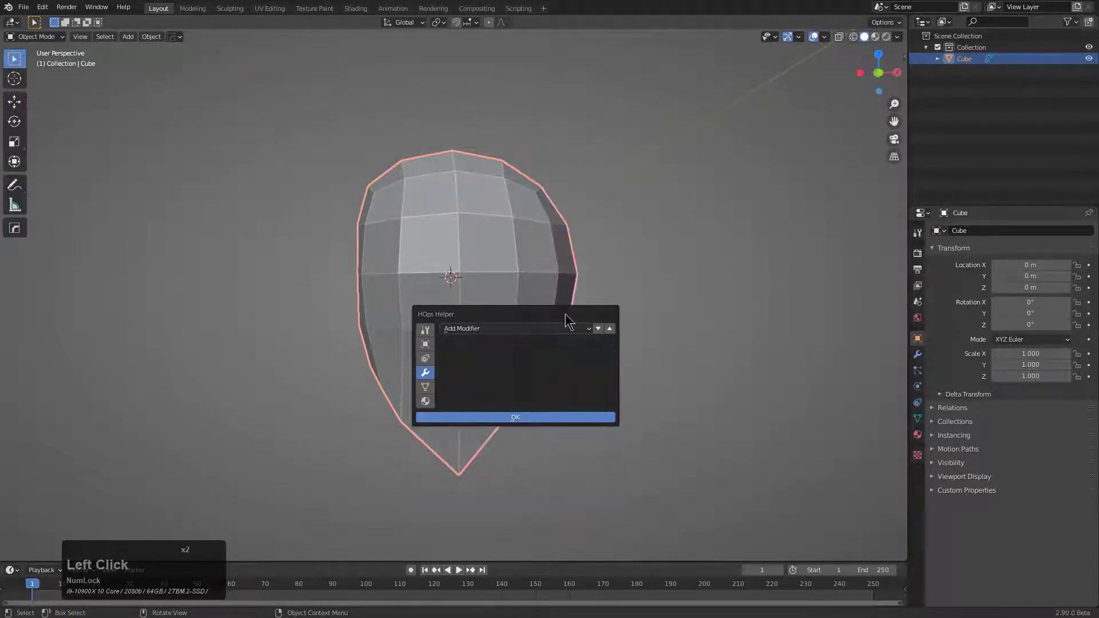
# Bisect the head and mirror it across X with the mirror gizmo in Bisect&Modifier mode, and enter edit mode
pyautogui.moveTo(451, 291); pyautogui.dragTo(481, 306, button='middle')
pyautogui.hotkey('alt', 'x')
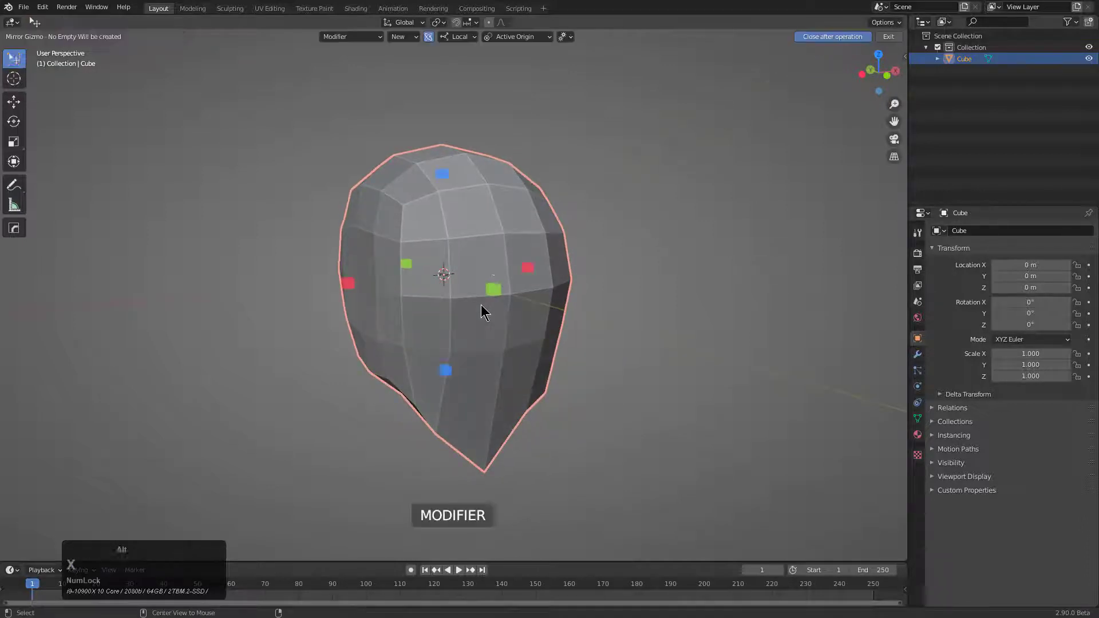
pyautogui.scroll(-1, 481, 306)
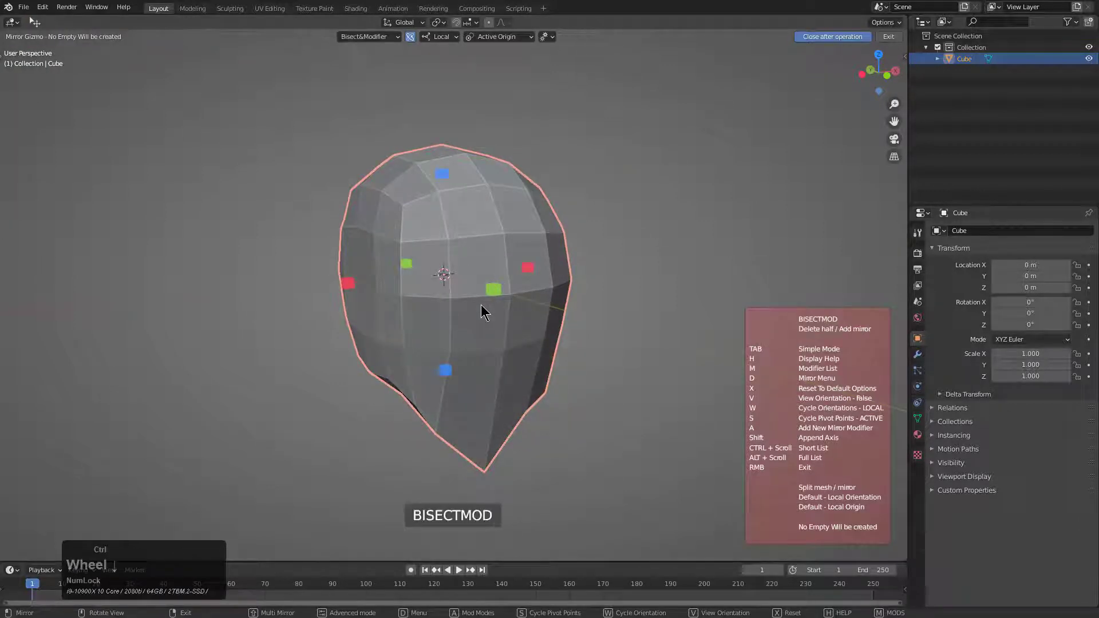
pyautogui.click(348, 281)
pyautogui.press('Tab')
pyautogui.moveTo(462, 213); pyautogui.dragTo(467, 172, button='middle')
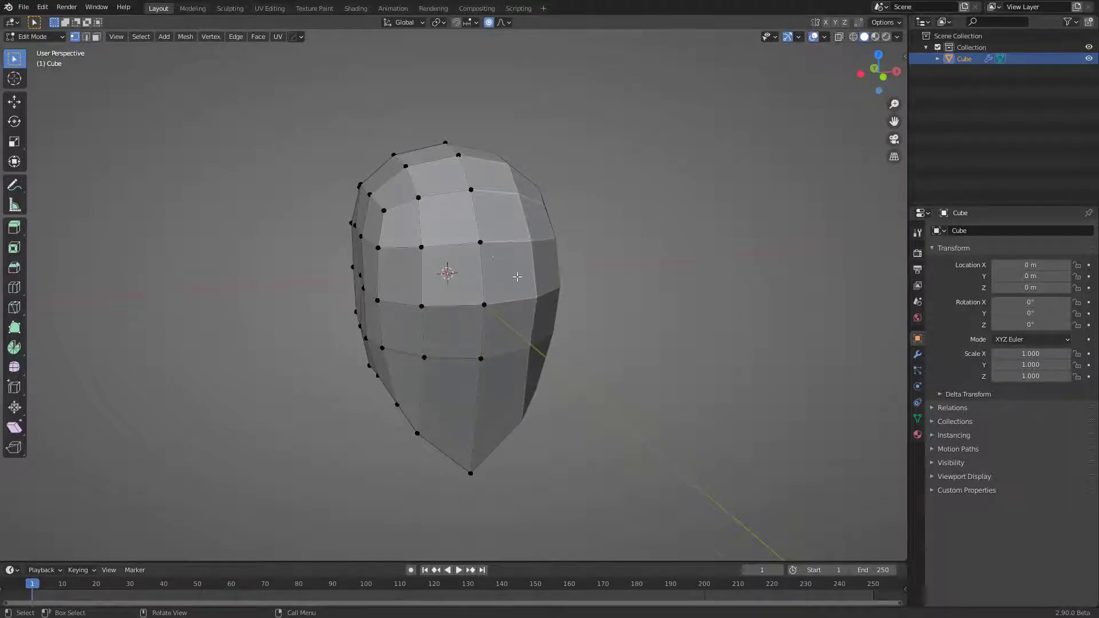
# Move the jaw vertex and pull the chin tip forward with proportional editing to shape the lower face
pyautogui.moveTo(517, 277); pyautogui.dragTo(492, 353, button='middle')
pyautogui.scroll(1, 493, 353)
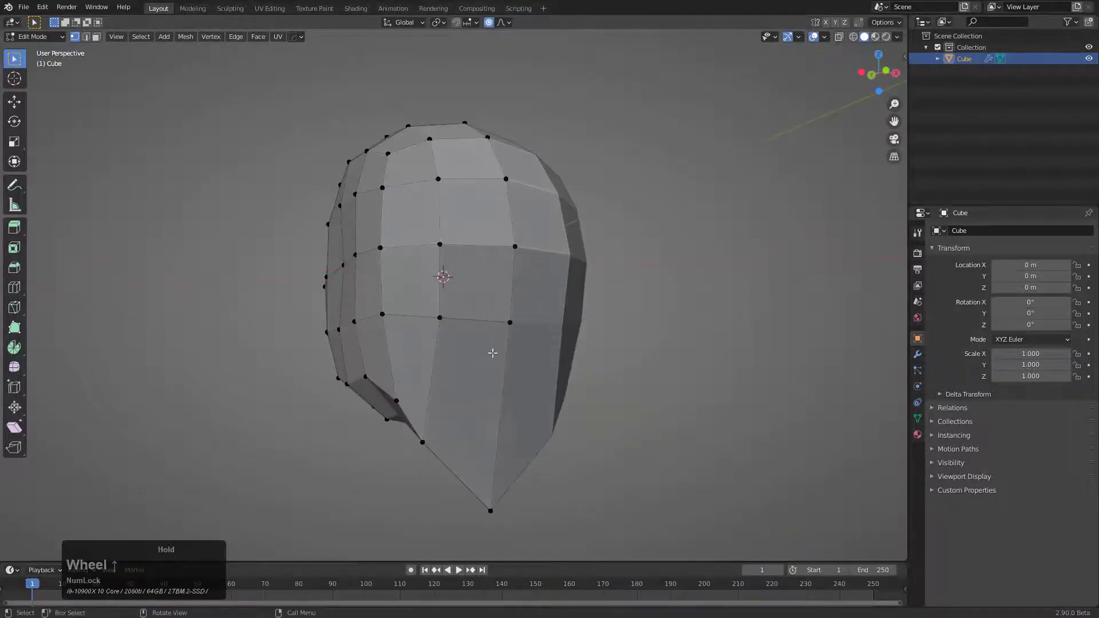
pyautogui.click(425, 420)
pyautogui.moveTo(426, 421); pyautogui.dragTo(504, 440, button='middle')
pyautogui.press('g')
pyautogui.click(498, 462)
pyautogui.moveTo(515, 488); pyautogui.dragTo(549, 441, button='middle')
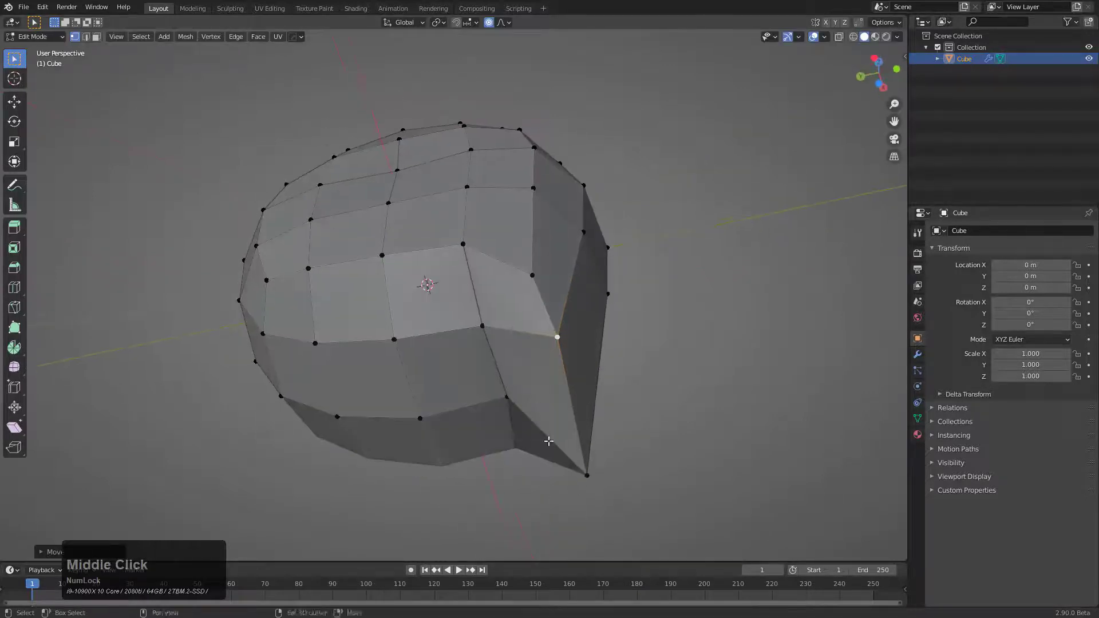
pyautogui.click(587, 475)
pyautogui.press('g')
pyautogui.scroll(-3, 589, 435)
pyautogui.click(577, 372)
pyautogui.press('g')
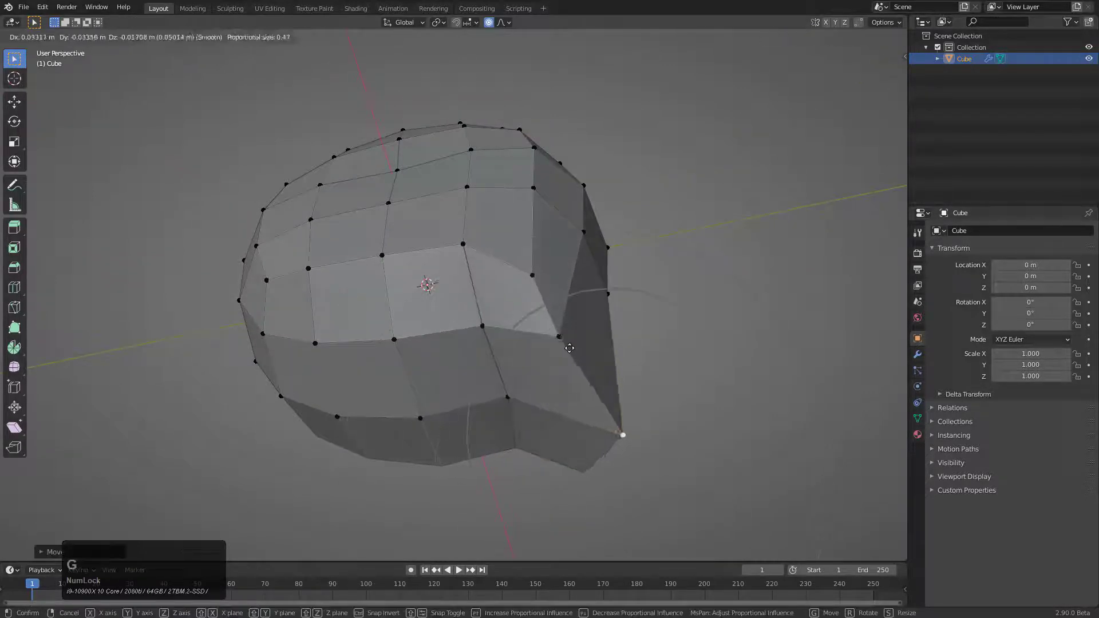
pyautogui.scroll(-2, 569, 348)
pyautogui.rightClick(554, 338)
# Adjust the chin and jaw vertices further with proportional editing to refine the lower face
pyautogui.moveTo(554, 338); pyautogui.dragTo(468, 339, button='middle')
pyautogui.keyDown('shift'); pyautogui.scroll(-2, 555, 404); pyautogui.keyUp('shift')
pyautogui.press('g')
pyautogui.scroll(-5, 560, 356)
pyautogui.click(563, 360)
pyautogui.press('g')
pyautogui.click(508, 334)
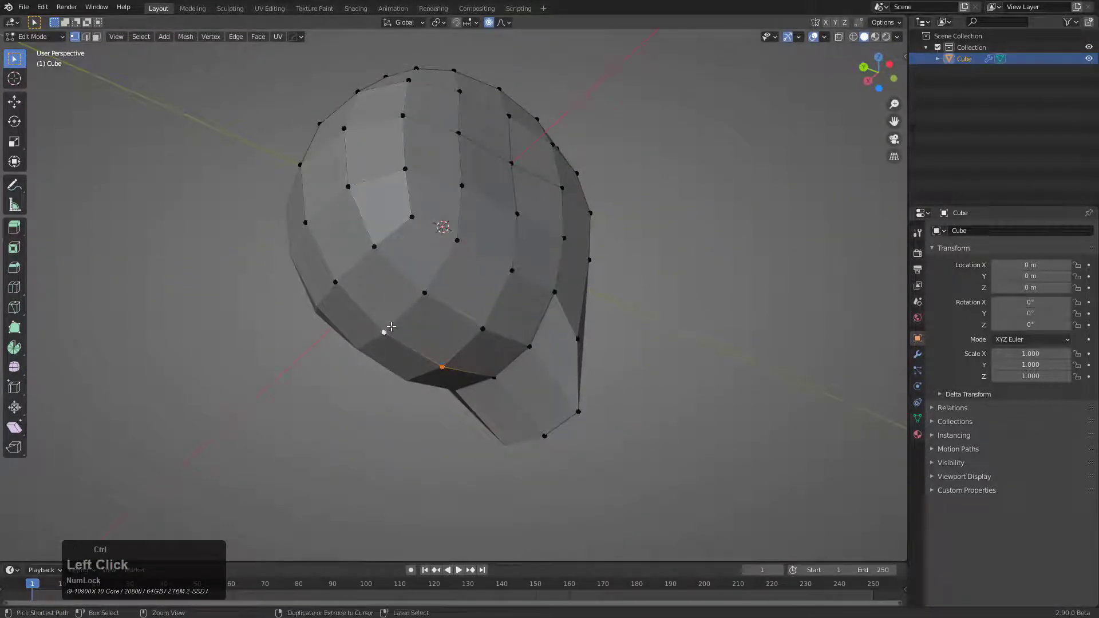
# Select the faces on the head's underside behind the jaw and extrude them downward to form a neck
pyautogui.press('ctrl+KP_Add')
pyautogui.press('ctrl+KP_Add')
pyautogui.hotkey('ctrl', 'z')
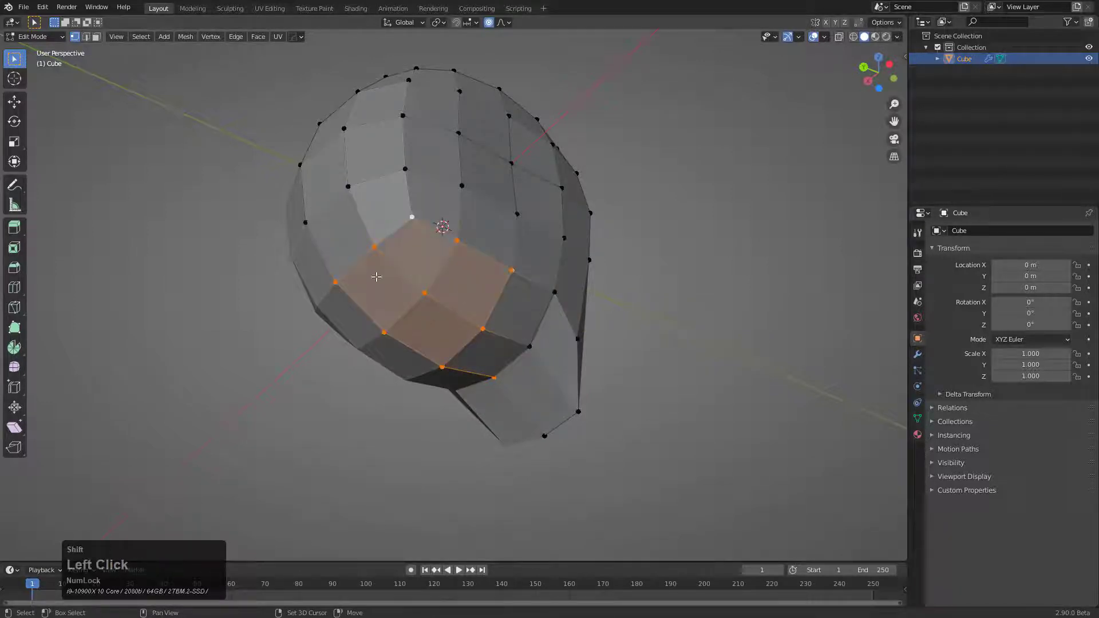
pyautogui.moveTo(484, 376); pyautogui.dragTo(452, 384, button='middle')
pyautogui.press('e')
pyautogui.click(366, 441)
# Move the extruded neck's lower end to lengthen and angle the neck below the head
pyautogui.keyDown('shift'); pyautogui.moveTo(366, 440); pyautogui.dragTo(449, 355, button='middle'); pyautogui.keyUp('shift')
pyautogui.moveTo(449, 355); pyautogui.dragTo(347, 350, button='middle')
pyautogui.scroll(-2, 346, 350)
pyautogui.press('g')
pyautogui.click(351, 444)
pyautogui.scroll(-1, 351, 420)
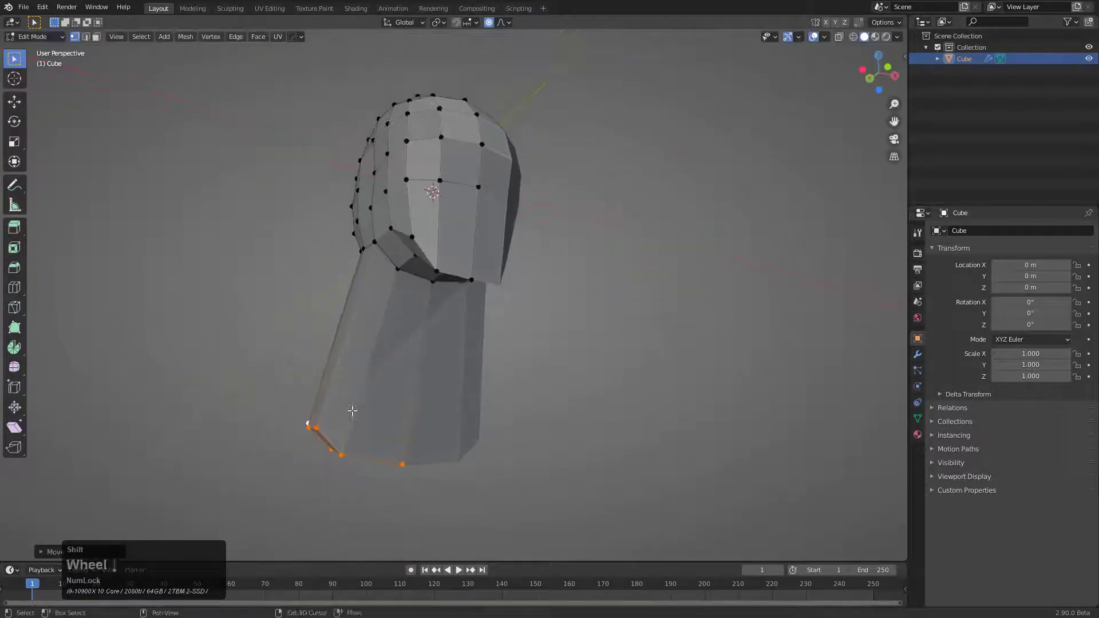
pyautogui.keyDown('shift'); pyautogui.moveTo(351, 412); pyautogui.dragTo(345, 403, button='middle'); pyautogui.keyUp('shift')
pyautogui.press('g')
pyautogui.click(366, 450)
# Add three evenly spaced loop cuts along the neck
pyautogui.hotkey('ctrl', 'r')
pyautogui.click(366, 364)
pyautogui.rightClick(366, 364)
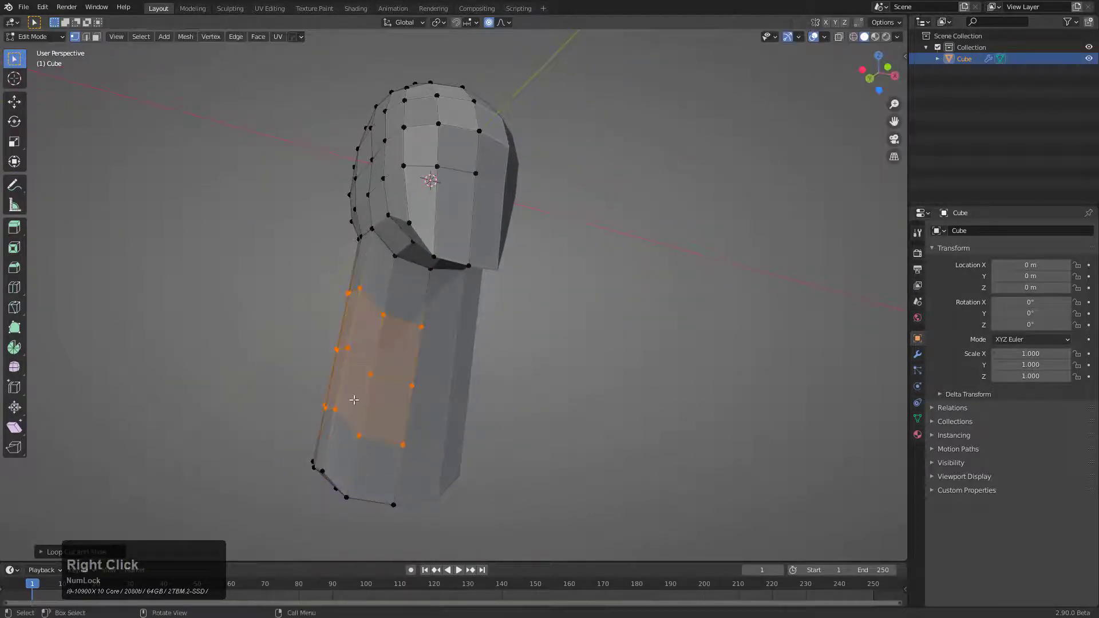
# Select the outer vertices at the neck's base and pull them outward to start the shoulder
pyautogui.moveTo(365, 364); pyautogui.dragTo(321, 458, button='middle')
pyautogui.scroll(1, 320, 458)
pyautogui.keyDown('shift'); pyautogui.click(291, 504); pyautogui.keyUp('shift')
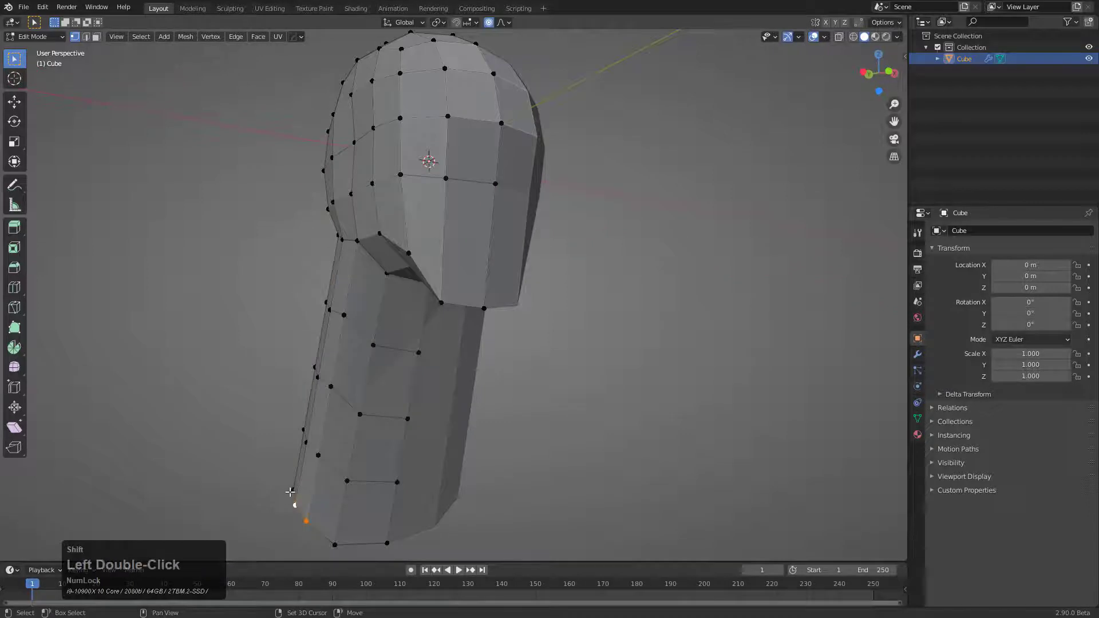
pyautogui.keyDown('shift'); pyautogui.click(290, 491); pyautogui.keyUp('shift')
pyautogui.press('g')
pyautogui.click(226, 487)
pyautogui.scroll(-1, 269, 477)
pyautogui.moveTo(268, 473); pyautogui.dragTo(411, 438, button='middle')
pyautogui.press('g')
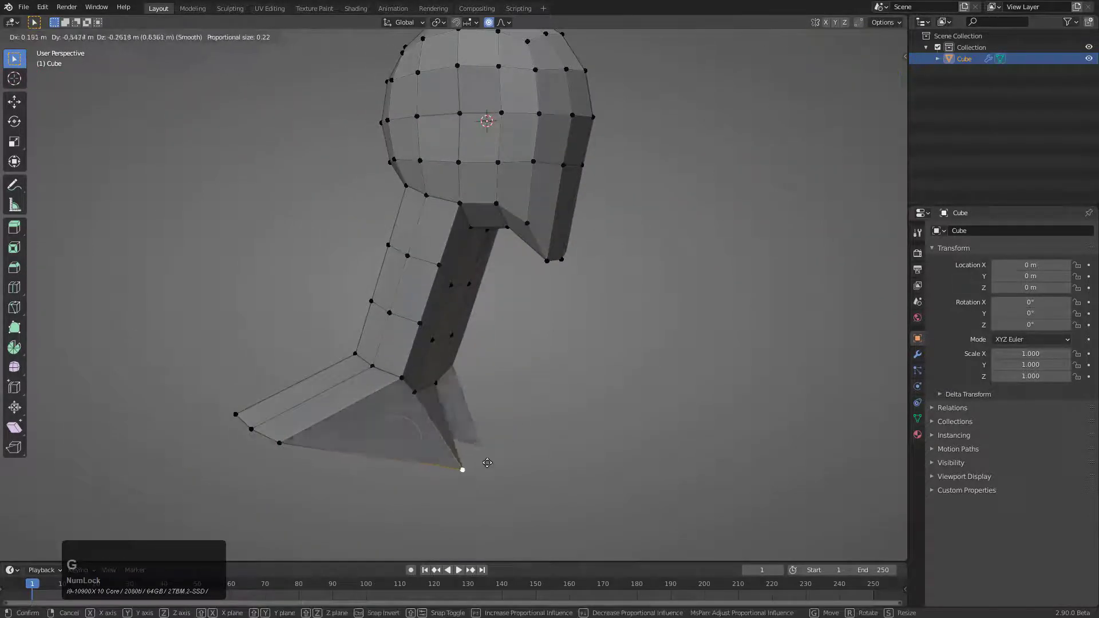
pyautogui.rightClick(444, 459)
pyautogui.press('g')
pyautogui.press('y')
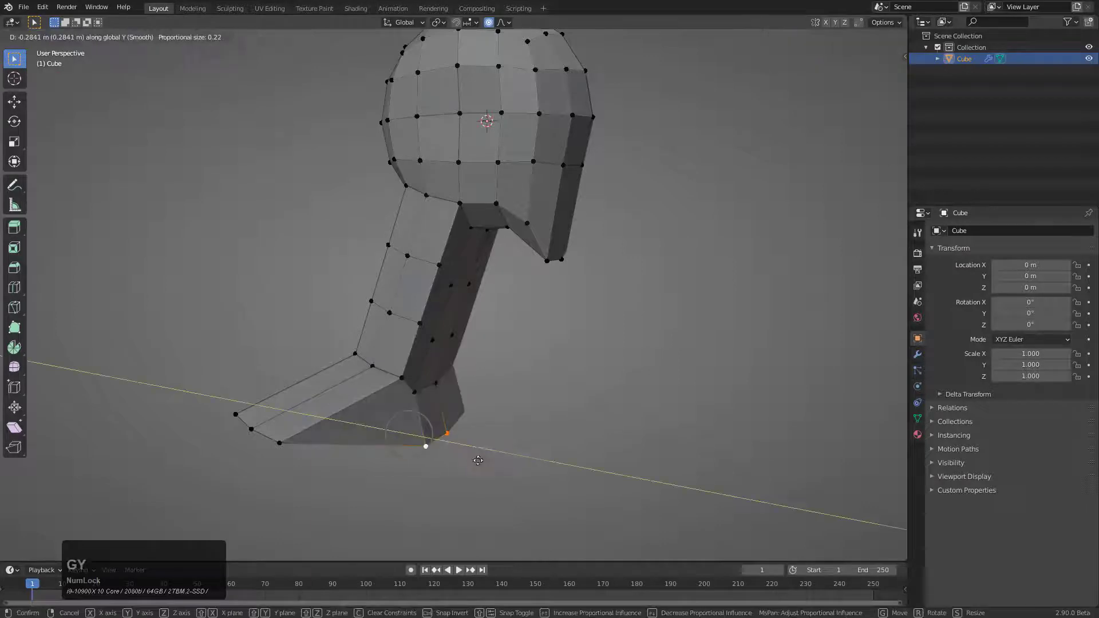
pyautogui.scroll(-5, 462, 449)
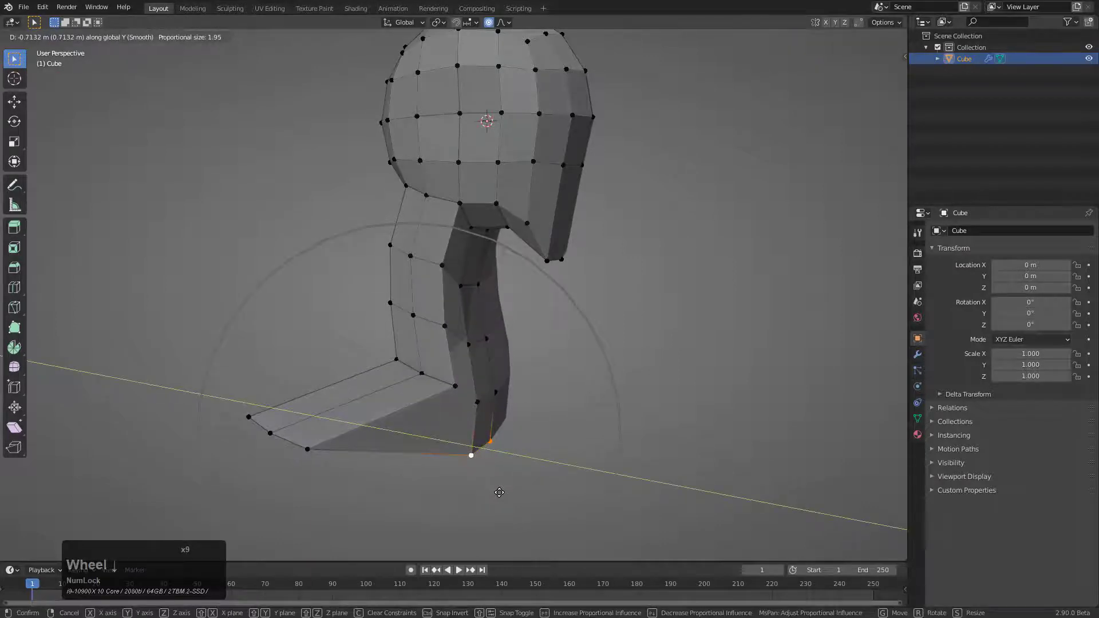
pyautogui.rightClick(499, 493)
# Move the lower front chest vertices further forward and down using proportional editing with a reduced influence radius
pyautogui.moveTo(499, 492); pyautogui.dragTo(503, 460, button='middle')
pyautogui.press('g')
pyautogui.scroll(9, 492, 472)
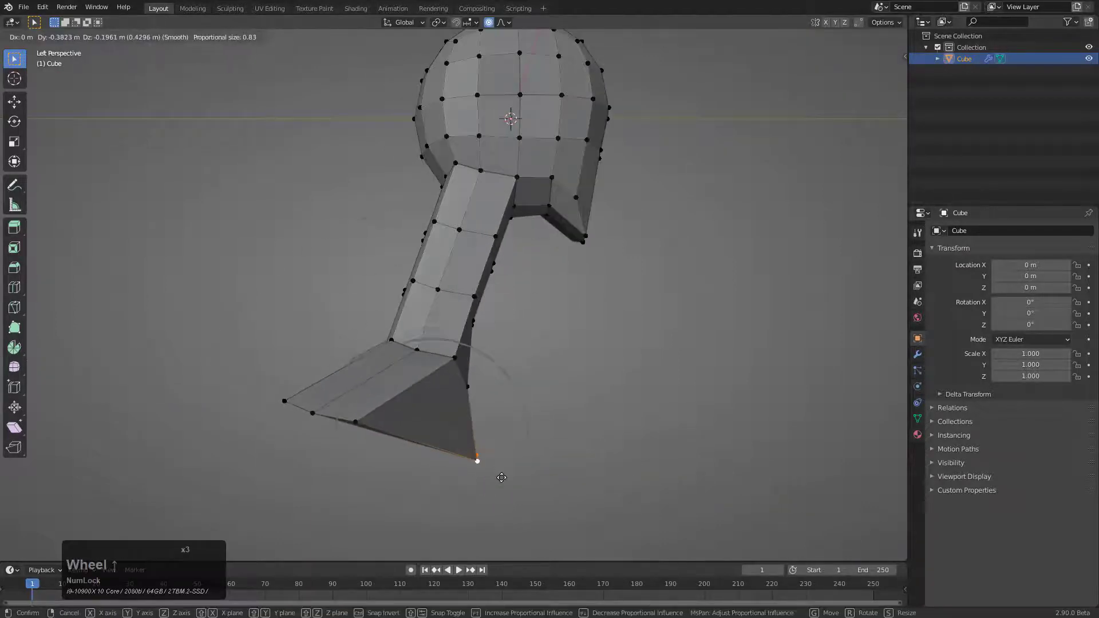
pyautogui.click(523, 490)
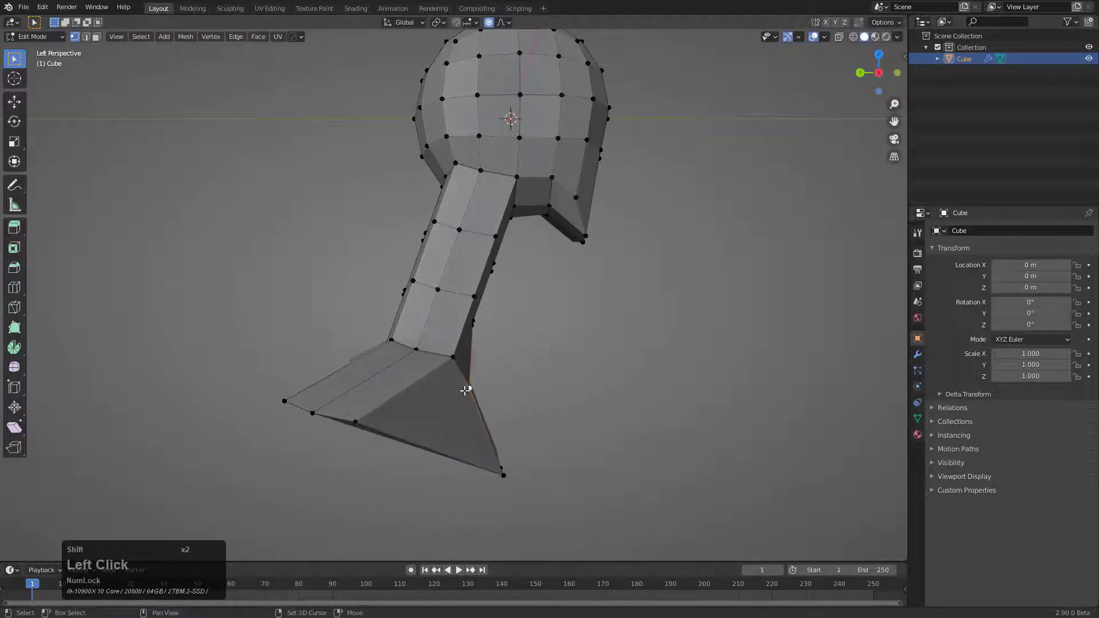
# Move the vertices at the front base of the neck slightly forward and adjust the throat profile above them
pyautogui.click(465, 390)
pyautogui.moveTo(465, 389); pyautogui.dragTo(510, 393, button='middle')
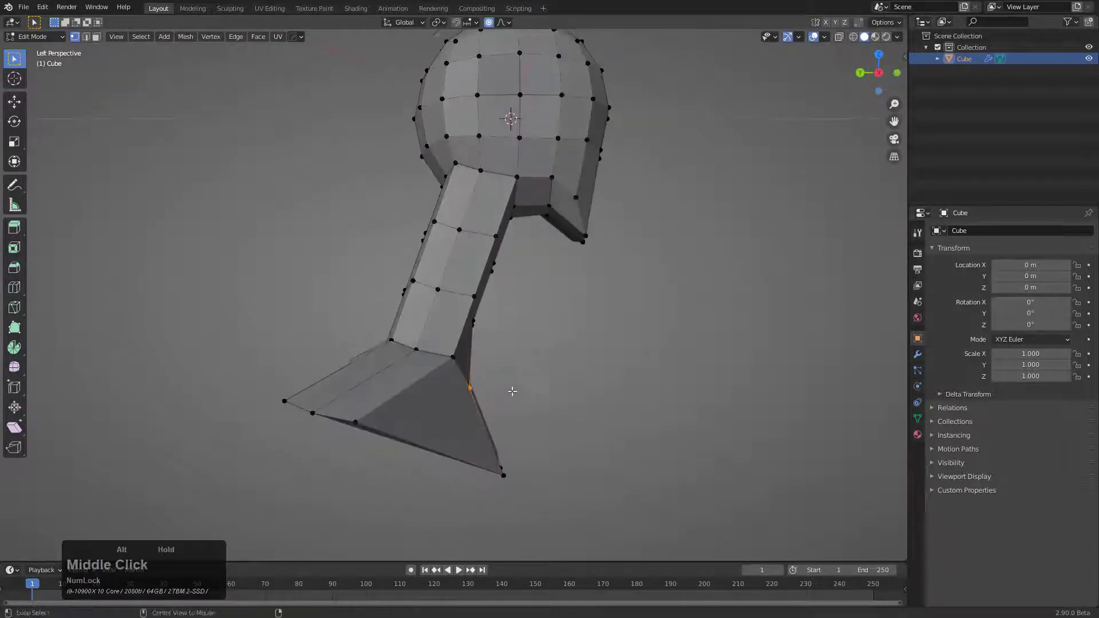
pyautogui.press('g')
pyautogui.click(525, 391)
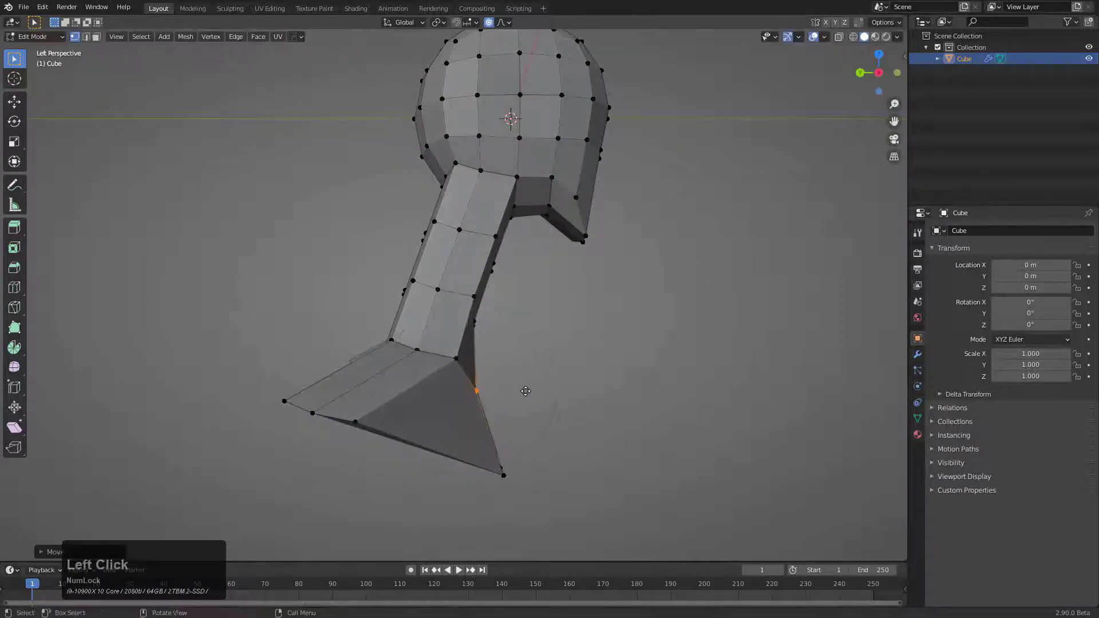
pyautogui.press('g')
pyautogui.click(488, 300)
pyautogui.hotkey('alt', 'z')
# Move the rear shoulder and upper back vertices inward to reshape the back of the shoulders
pyautogui.click(289, 400)
pyautogui.press('g')
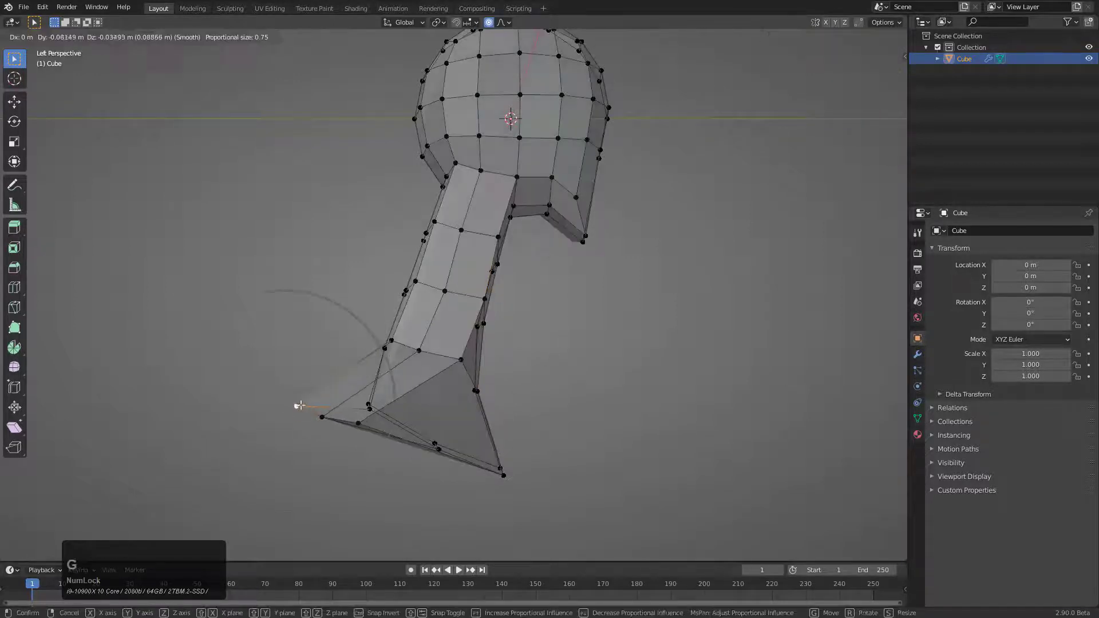
pyautogui.click(297, 405)
pyautogui.press('g')
pyautogui.click(331, 363)
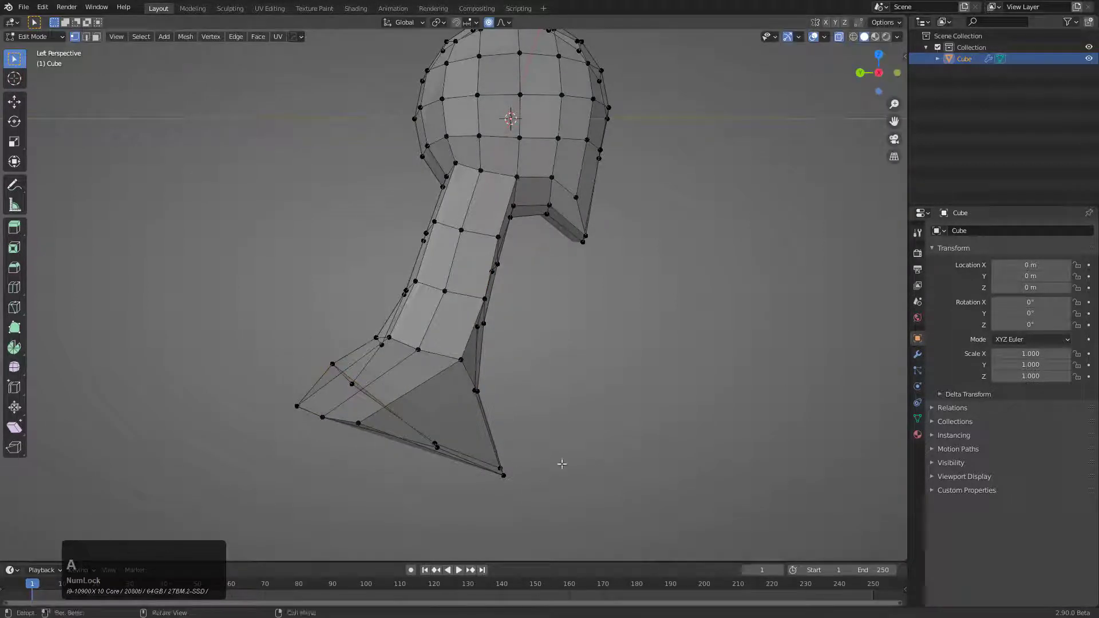
# Select all the vertices along the bust's bottom rim and raise them with proportional editing to shorten the neck
pyautogui.moveTo(284, 454); pyautogui.dragTo(265, 479)
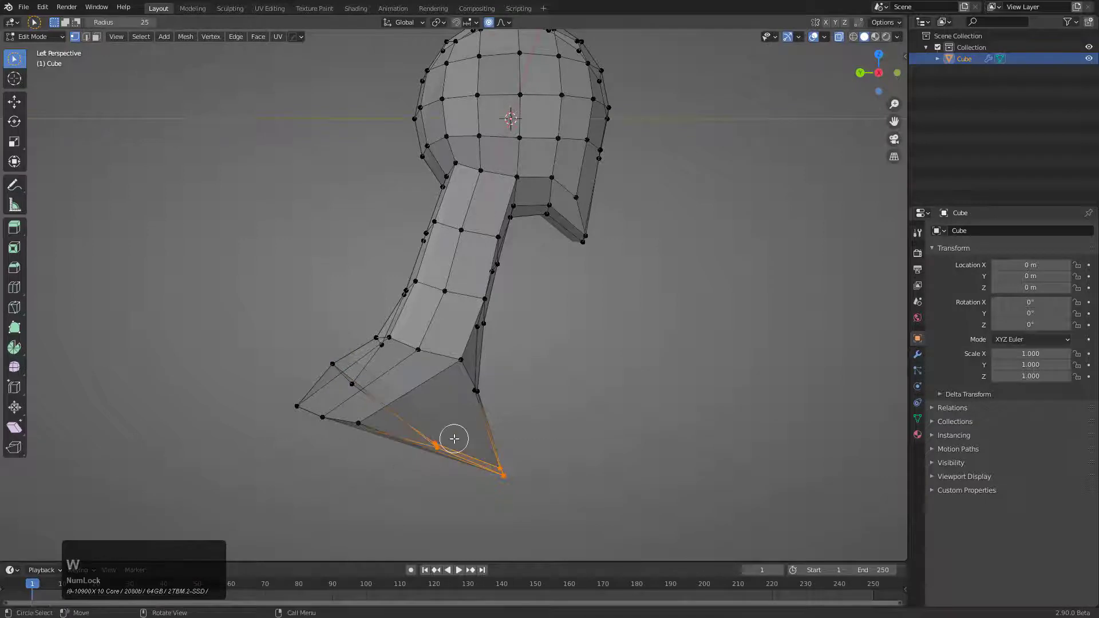
pyautogui.press('g')
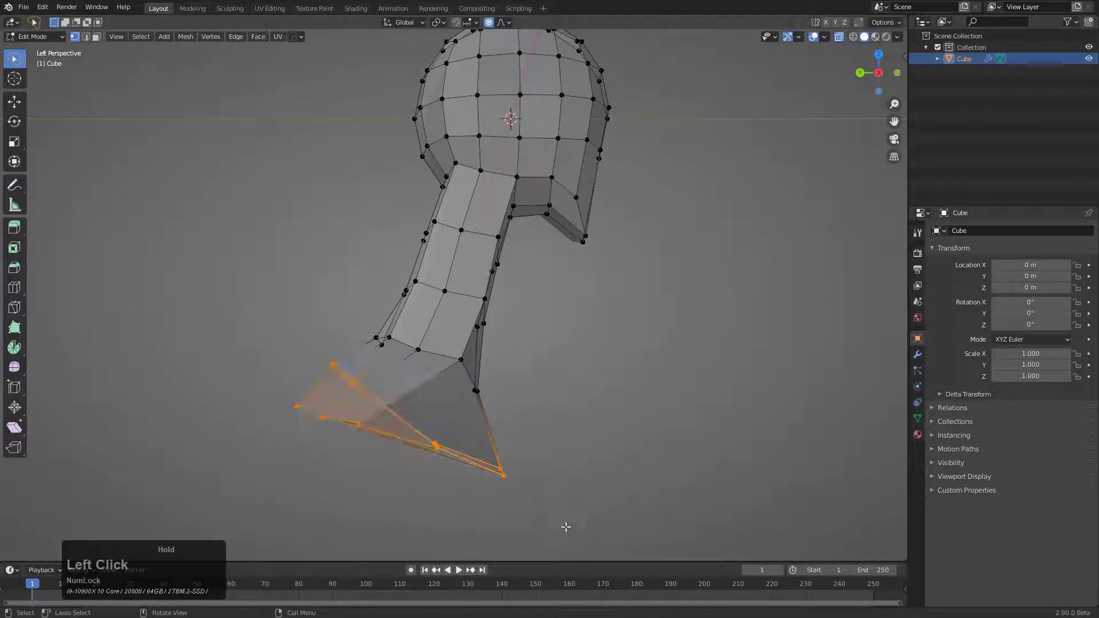
pyautogui.scroll(-6, 577, 477)
pyautogui.scroll(3, 592, 437)
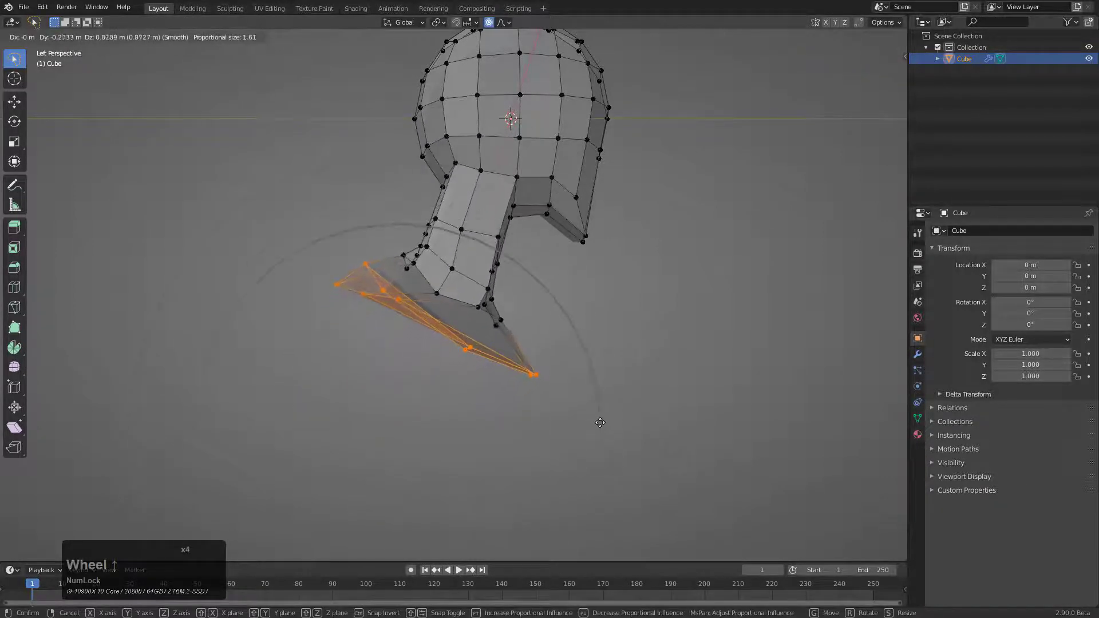
pyautogui.click(571, 393)
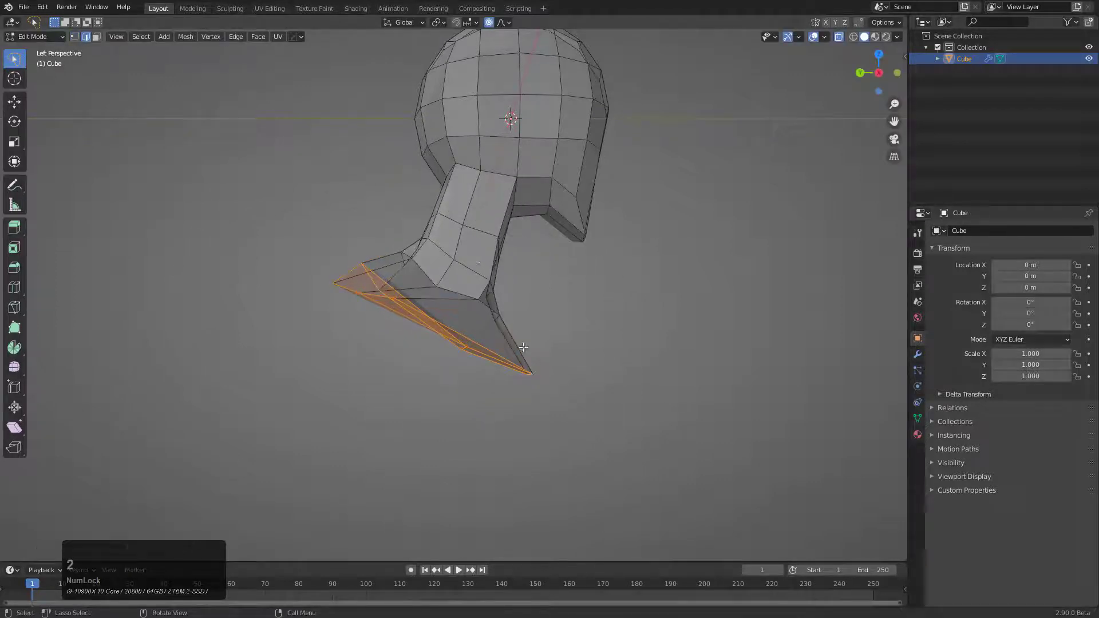
# Edge-slide the edge loop around the middle of the neck up toward the head
pyautogui.keyDown('alt'); pyautogui.click(474, 232); pyautogui.keyUp('alt')
pyautogui.press('g')
pyautogui.press('g')
pyautogui.click(497, 201)
pyautogui.hotkey('alt', 'z')
pyautogui.moveTo(510, 220); pyautogui.dragTo(424, 263, button='middle')
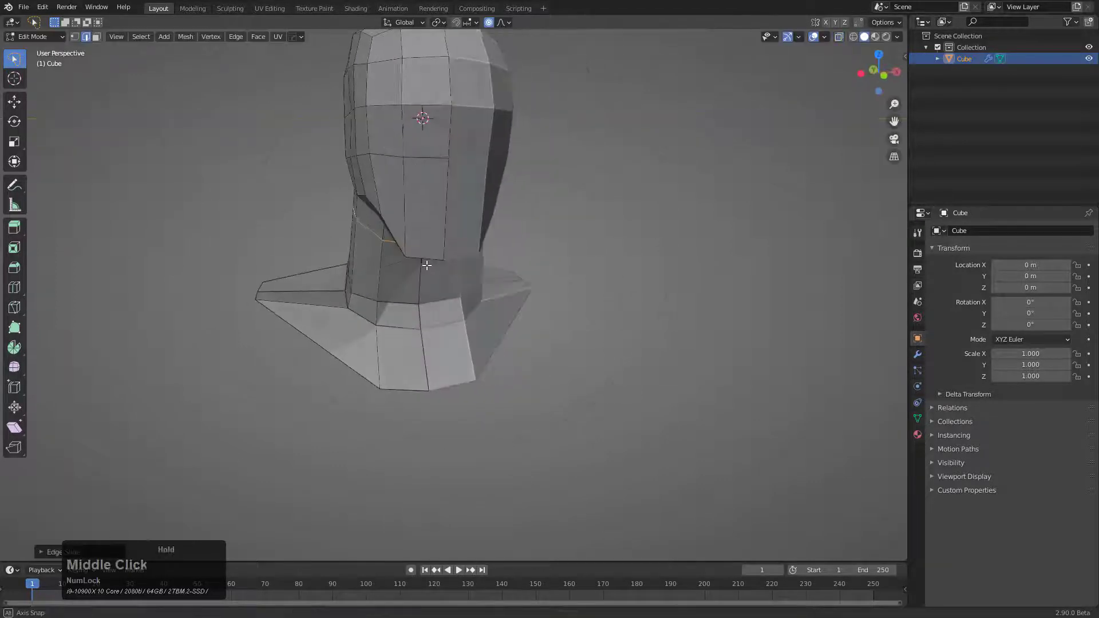
# Edge-slide the edge loop at the front neck base down toward the chest's bottom rim
pyautogui.scroll(1, 353, 318)
pyautogui.keyDown('alt'); pyautogui.click(378, 333); pyautogui.keyUp('alt')
pyautogui.press('g')
pyautogui.press('g')
pyautogui.click(376, 356)
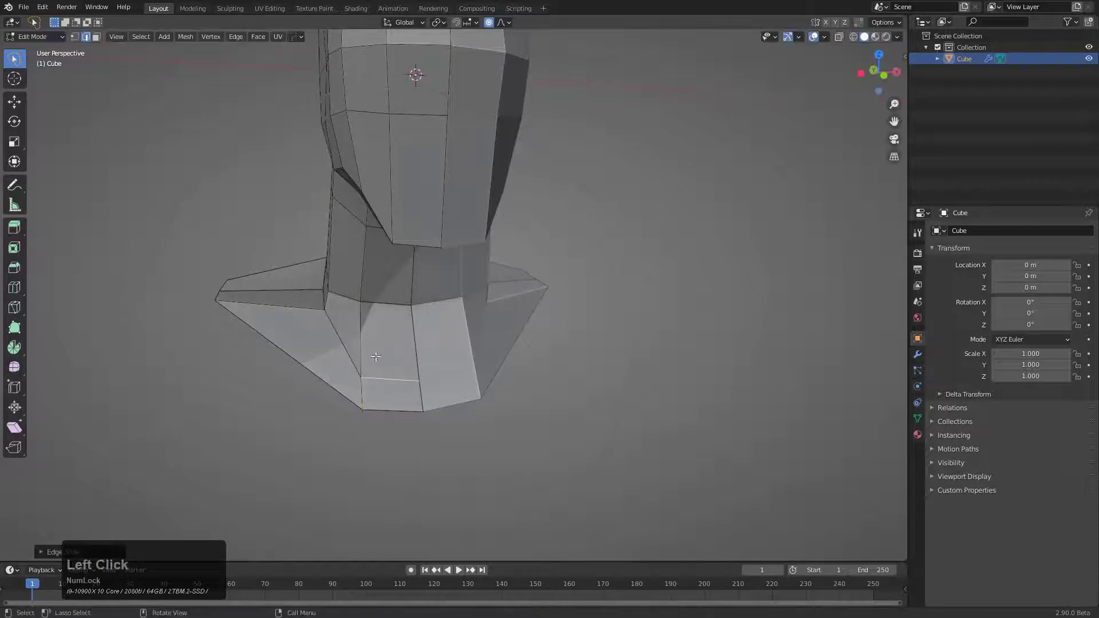
# Move the vertices at the side of the neck base and on the shoulder to refine the neck-to-shoulder slope
pyautogui.click(328, 319)
pyautogui.press('g')
pyautogui.click(347, 330)
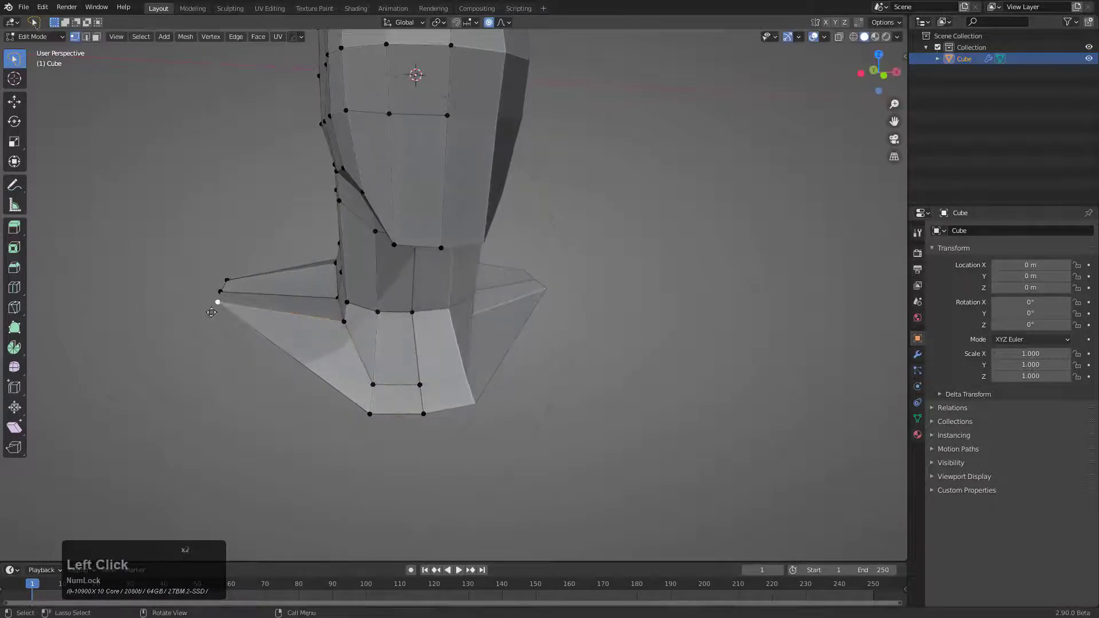
pyautogui.scroll(-4, 223, 355)
pyautogui.moveTo(265, 363); pyautogui.dragTo(368, 346, button='middle')
pyautogui.press('Tab')
pyautogui.press('Tab')
pyautogui.press('g')
pyautogui.scroll(-2, 344, 380)
pyautogui.click(340, 384)
# Add a centered loop cut around the neck and move the side neck vertices inward
pyautogui.hotkey('ctrl', 'r')
pyautogui.click(365, 335)
pyautogui.rightClick(365, 335)
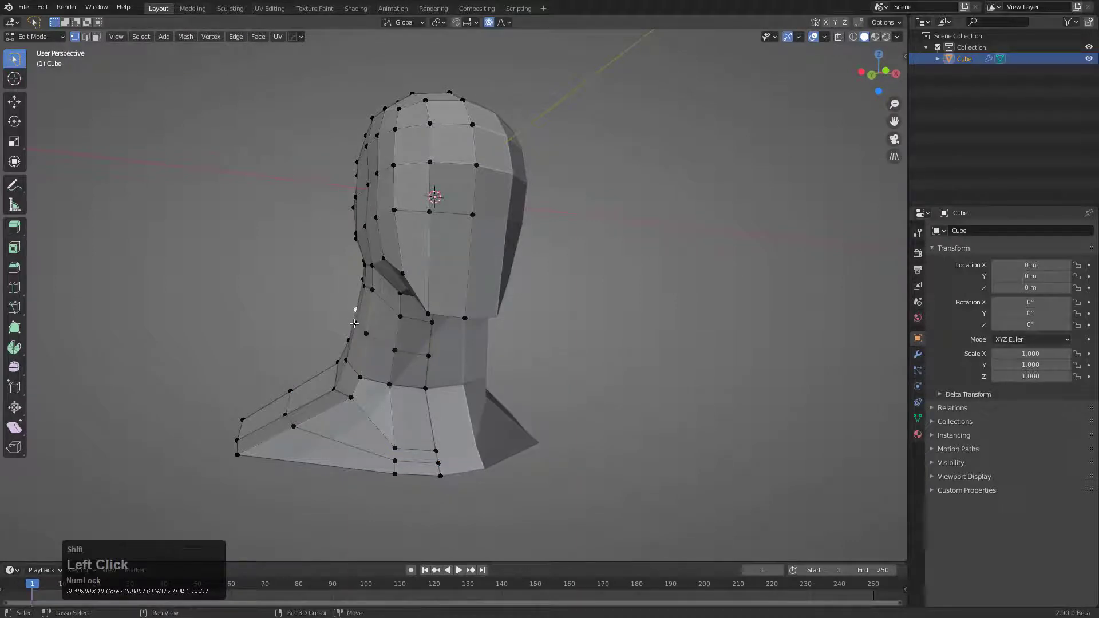
pyautogui.press('g')
pyautogui.click(374, 330)
# Move the shoulder vertices with proportional editing to round the shoulders, and return to Object Mode
pyautogui.moveTo(374, 330); pyautogui.dragTo(351, 423, button='middle')
pyautogui.press('Tab')
pyautogui.press('Tab')
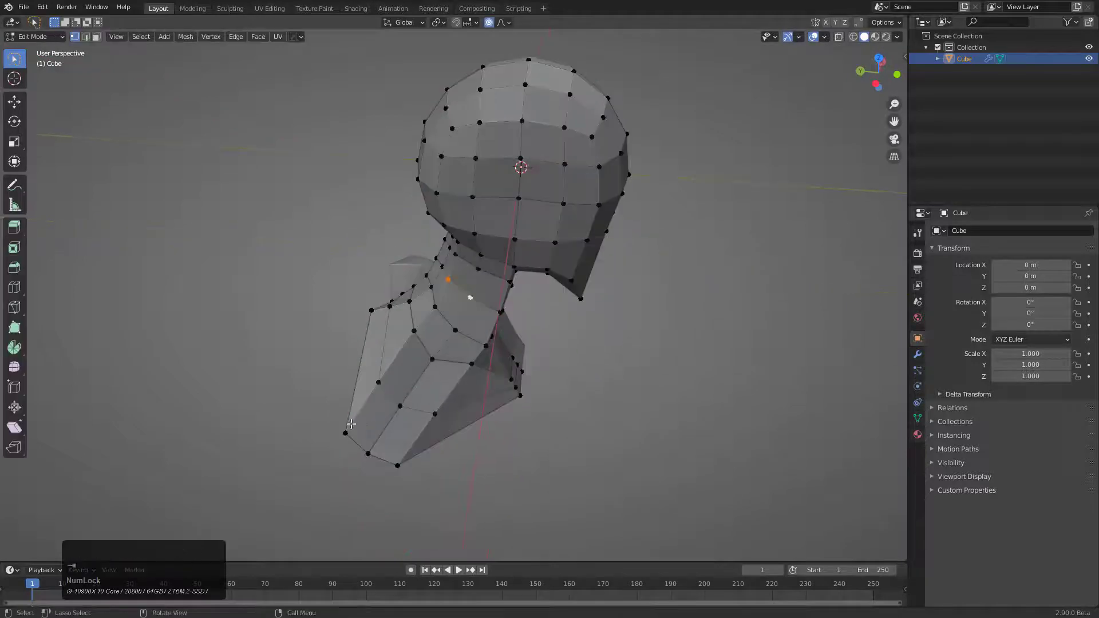
pyautogui.moveTo(400, 464); pyautogui.dragTo(441, 229, button='middle')
pyautogui.press('g')
pyautogui.click(424, 444)
pyautogui.press('Tab')
# Add a cube at the side of the head and scale it down to 0.272
pyautogui.hotkey('shift', 'a')
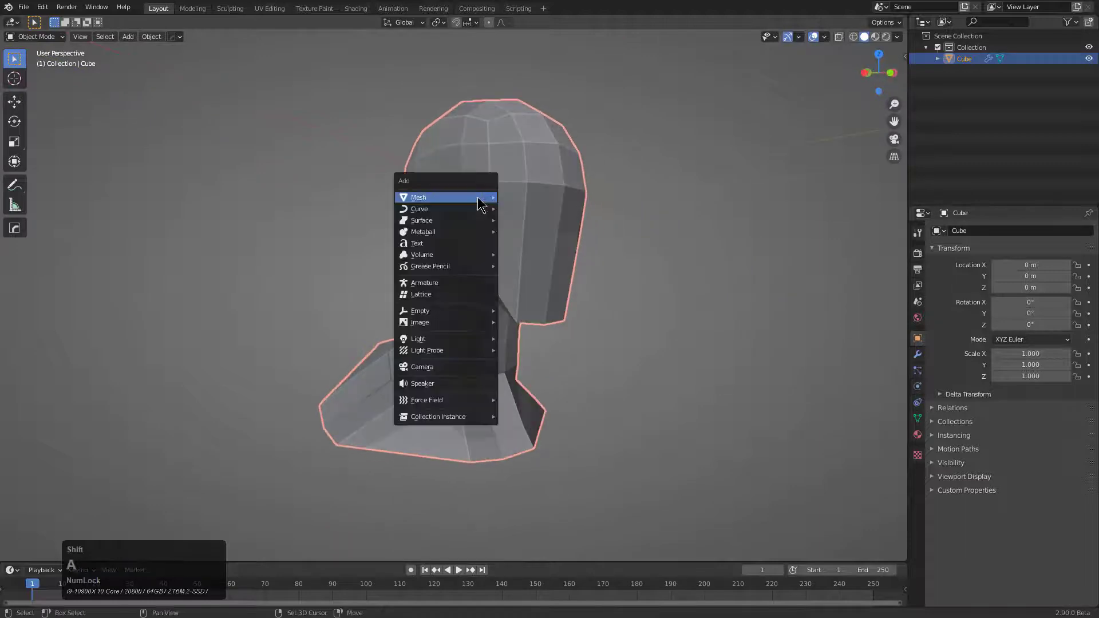
pyautogui.moveTo(487, 194)
pyautogui.click(530, 208)
pyautogui.press('s')
pyautogui.click(516, 246)
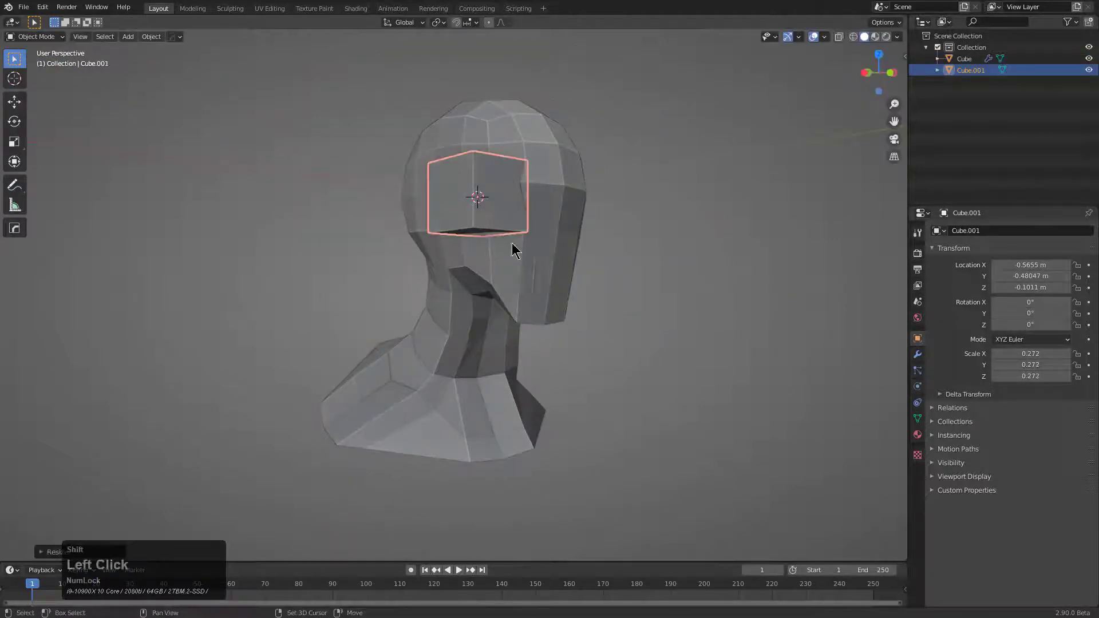
# Cut the small cube from the head with the HardOps Difference Boolean
pyautogui.keyDown('shift'); pyautogui.click(531, 276); pyautogui.keyUp('shift')
pyautogui.press('q')
pyautogui.click(478, 187)
# Try moving the cutter cube across the front of the face
pyautogui.moveTo(479, 188); pyautogui.dragTo(532, 372, button='middle')
pyautogui.scroll(-1, 424, 233)
pyautogui.scroll(2, 545, 292)
pyautogui.press('g')
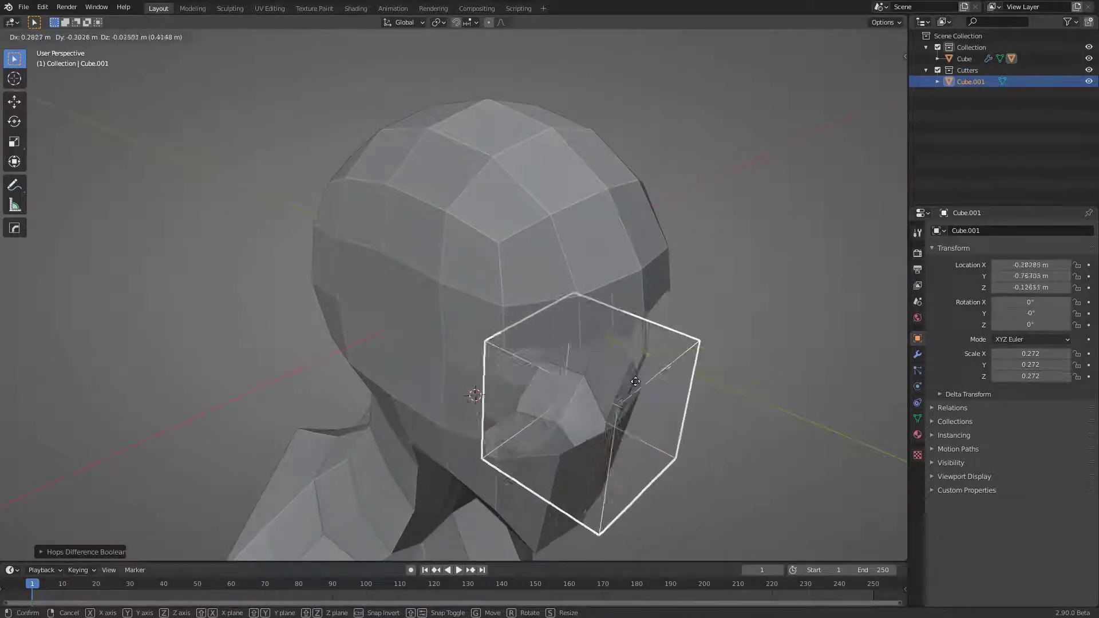
pyautogui.rightClick(564, 395)
# Select the head and reorder its modifier stack so that Hops_Mirror sits above the Boolean
pyautogui.moveTo(563, 395); pyautogui.dragTo(547, 259, button='middle')
pyautogui.click(547, 259)
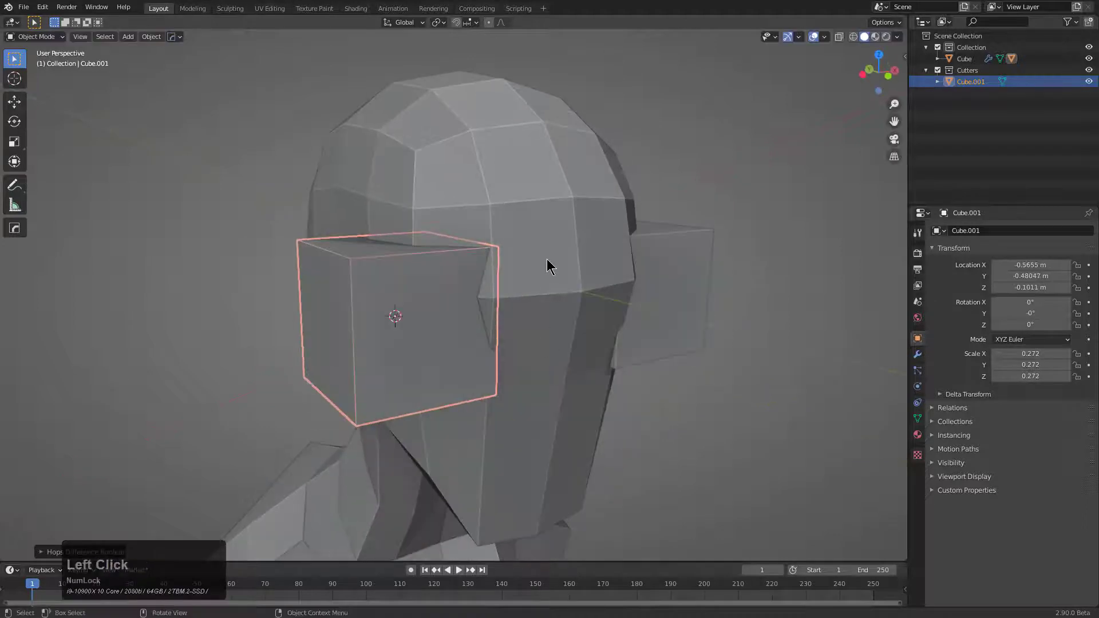
pyautogui.click(917, 354)
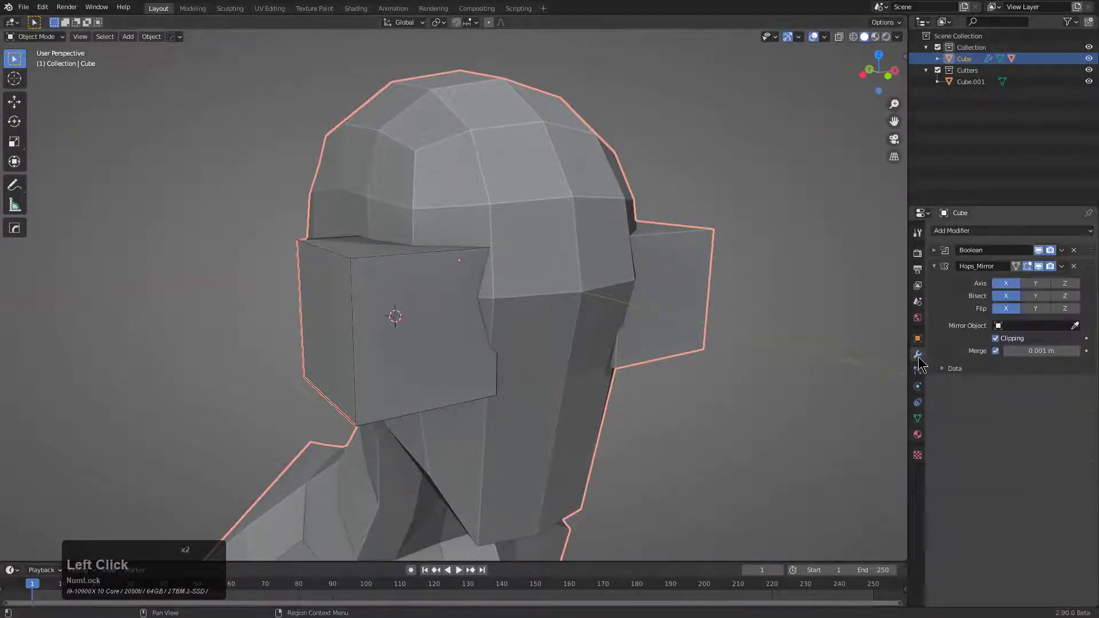
pyautogui.hotkey('ctrl', '`')
pyautogui.click(529, 246)
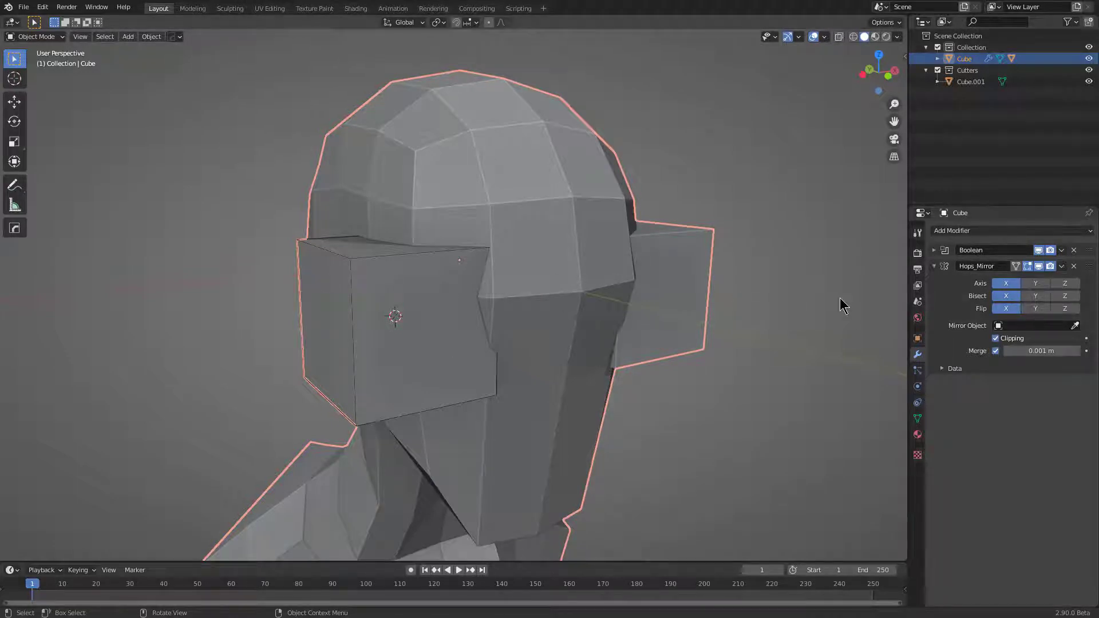
pyautogui.moveTo(1086, 267); pyautogui.dragTo(1087, 247)
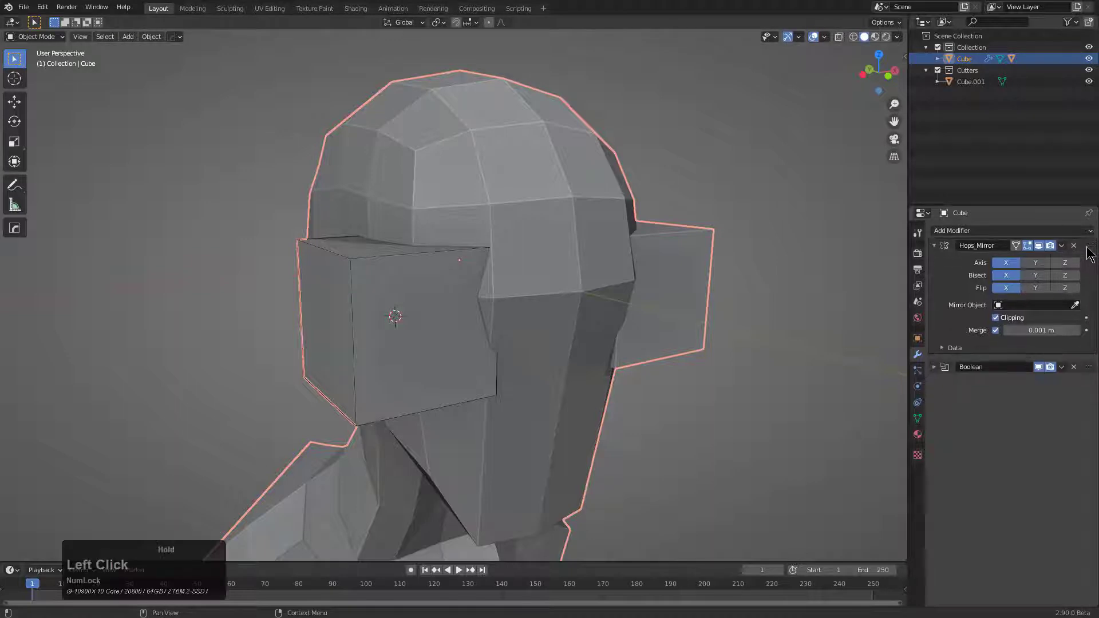
# Select the cutter cube and reposition it at the side of the head
pyautogui.moveTo(623, 319); pyautogui.dragTo(486, 284, button='middle')
pyautogui.click(481, 280)
pyautogui.press('g')
pyautogui.click(500, 286)
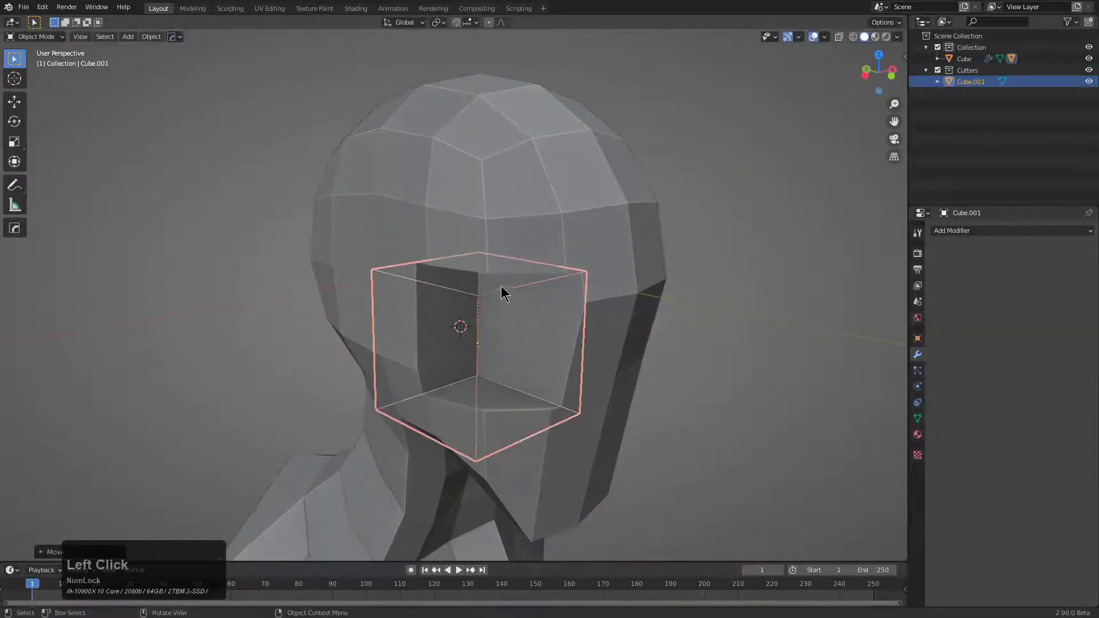
# Mirror the cutter cube across the head's X axis with the mirror gizmo in Bisect&Modifier mode
pyautogui.keyDown('shift'); pyautogui.click(584, 200); pyautogui.keyUp('shift')
pyautogui.moveTo(584, 199); pyautogui.dragTo(576, 251, button='middle')
pyautogui.hotkey('alt', 'x')
pyautogui.click(365, 265)
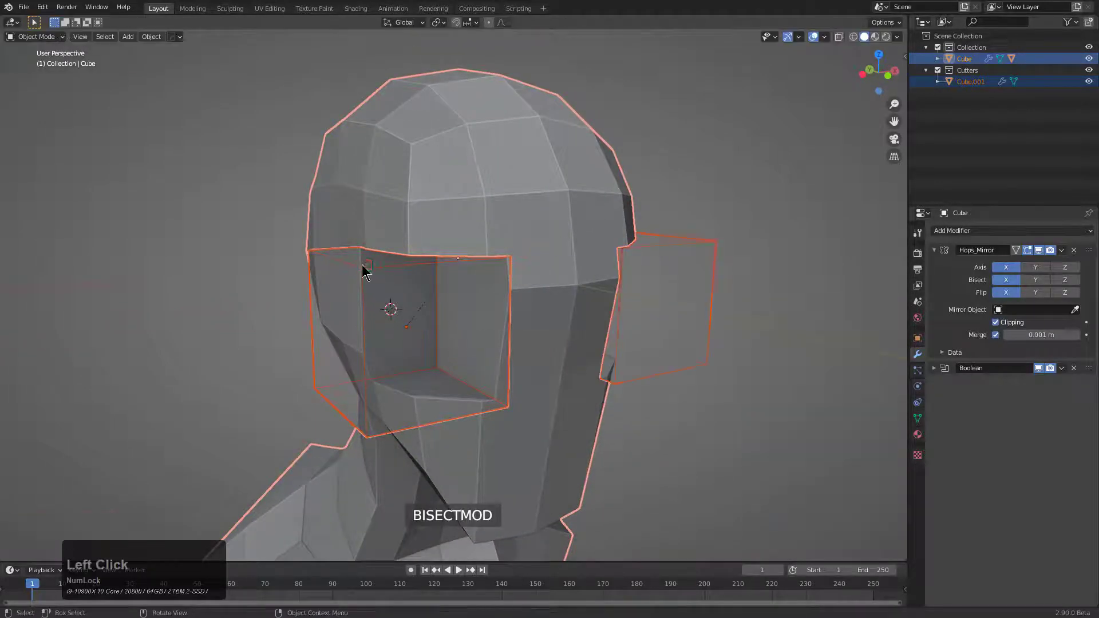
pyautogui.hotkey('alt', 'a')
pyautogui.moveTo(459, 316); pyautogui.dragTo(618, 231, button='middle')
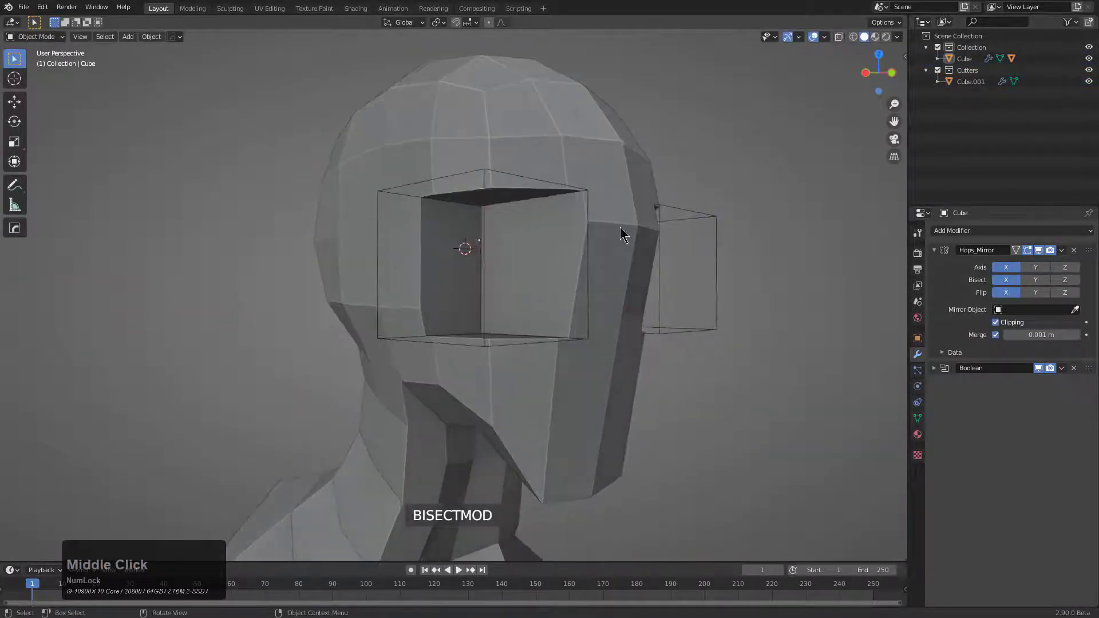
# Inspect the head's cuts and step through its mirror and Boolean modifiers with HardOps Modifier Scroll
pyautogui.click(618, 231)
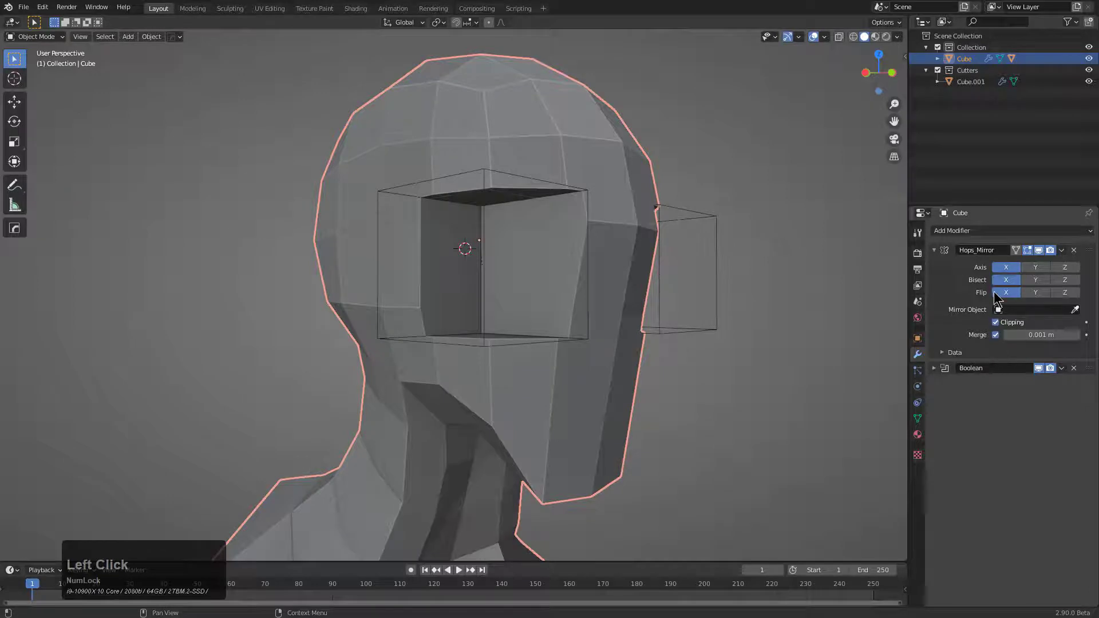
pyautogui.moveTo(741, 286); pyautogui.dragTo(731, 314, button='middle')
pyautogui.scroll(-1, 732, 313)
pyautogui.moveTo(725, 378); pyautogui.dragTo(657, 354, button='middle')
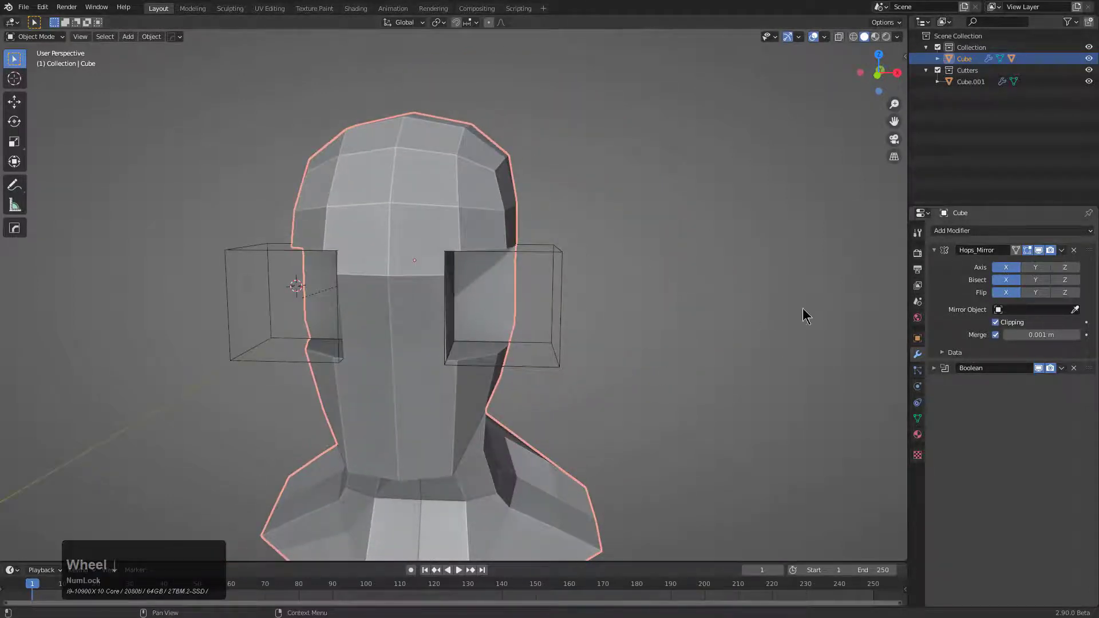
pyautogui.moveTo(578, 342); pyautogui.dragTo(544, 338, button='middle')
pyautogui.press('q')
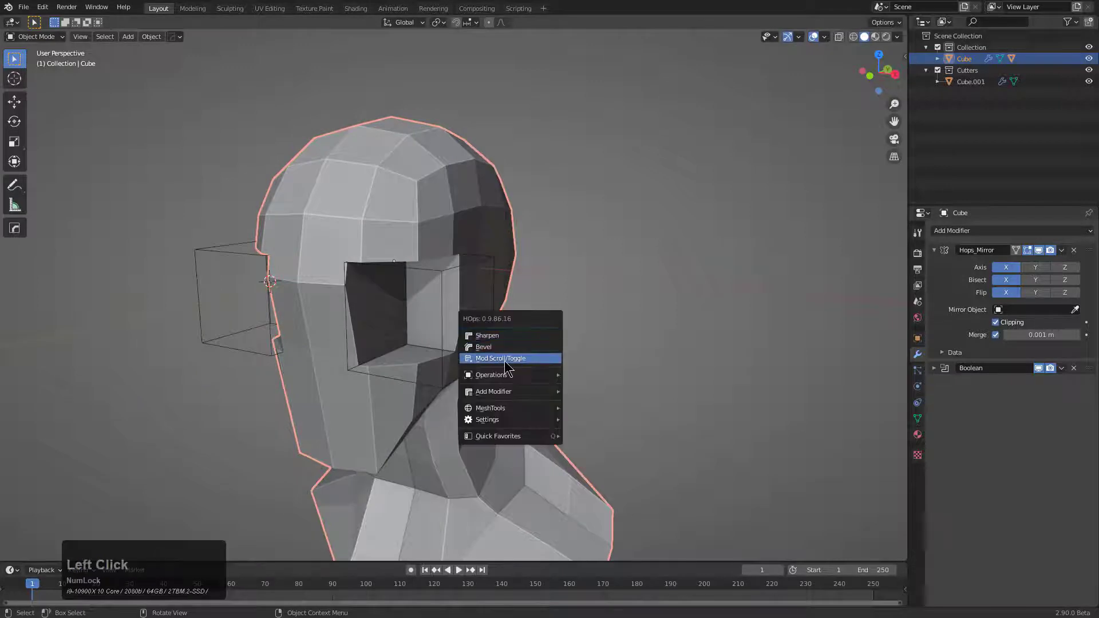
pyautogui.click(506, 360)
pyautogui.press('q')
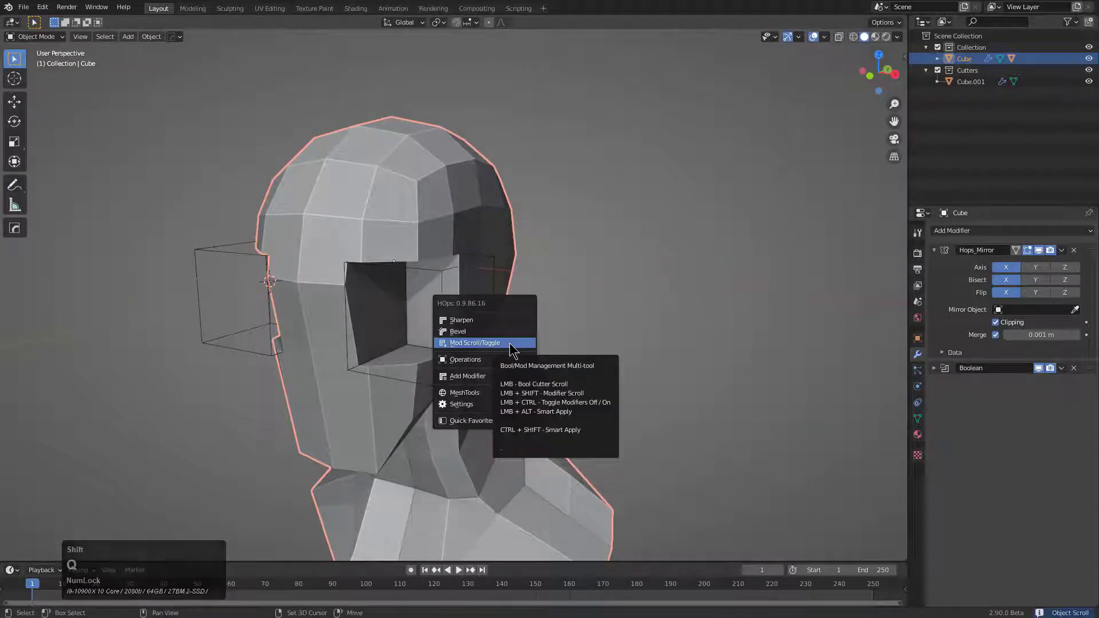
pyautogui.keyDown('shift'); pyautogui.click(509, 342); pyautogui.keyUp('shift')
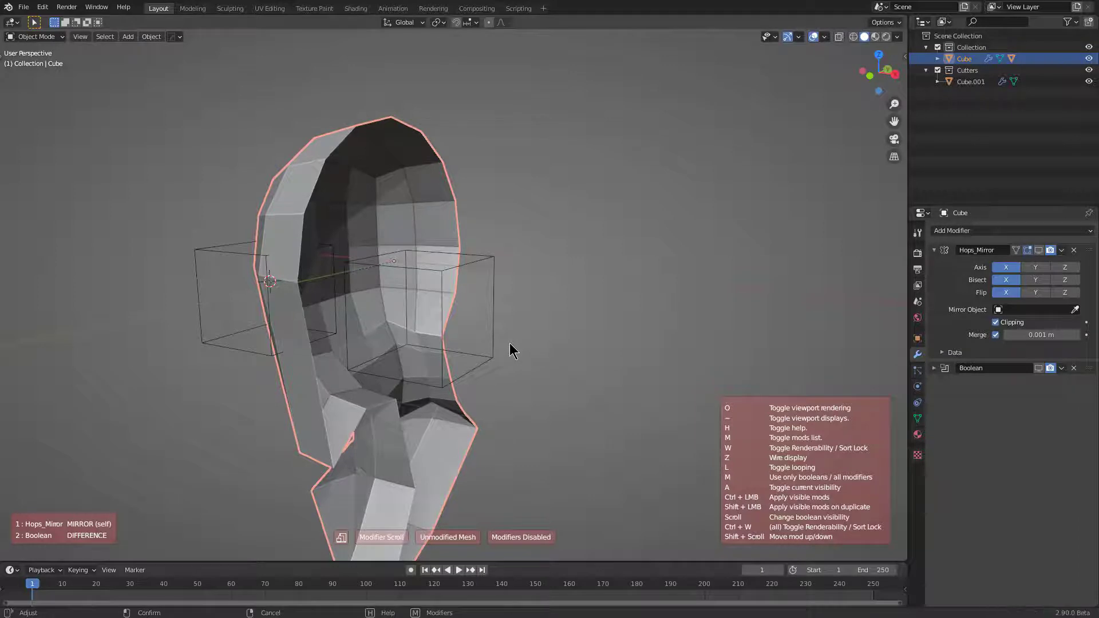
pyautogui.scroll(1, 511, 350)
pyautogui.scroll(1, 512, 351)
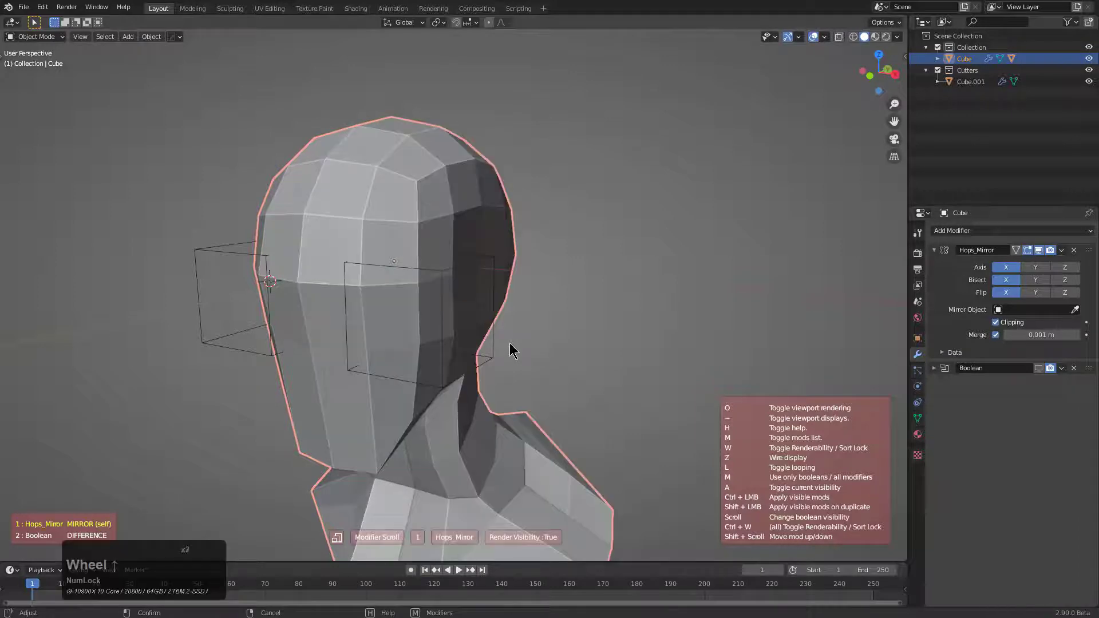
pyautogui.click(511, 350)
pyautogui.moveTo(511, 351); pyautogui.dragTo(602, 331, button='middle')
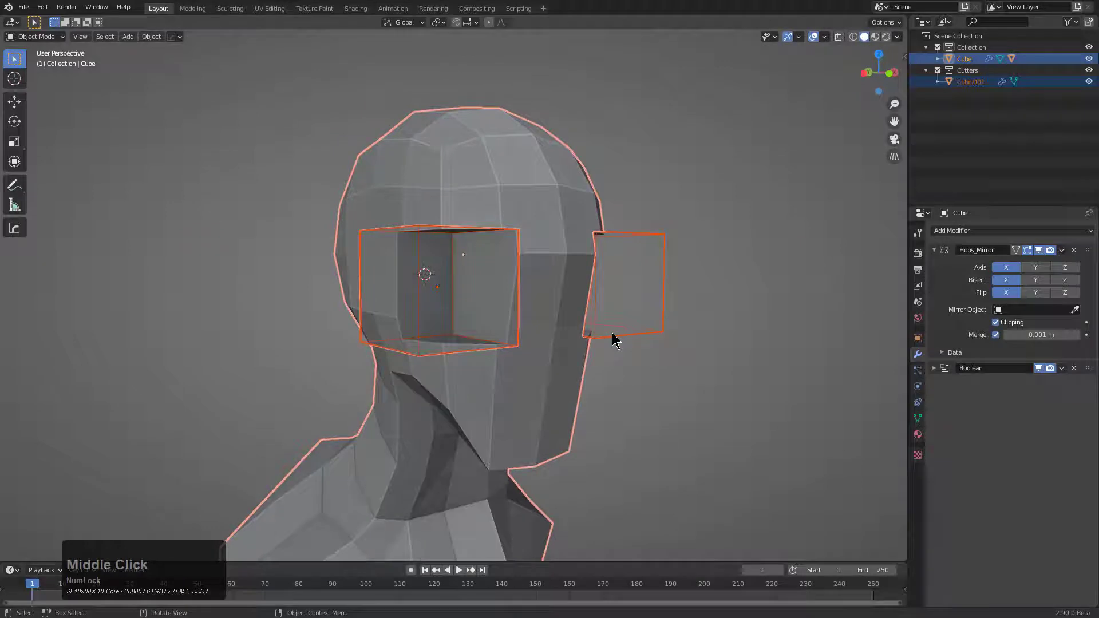
# Open the mirror gizmo on the cutter cube and choose the Median Point pivot from its Mirror Menu
pyautogui.click(565, 331)
pyautogui.hotkey('alt', 'x')
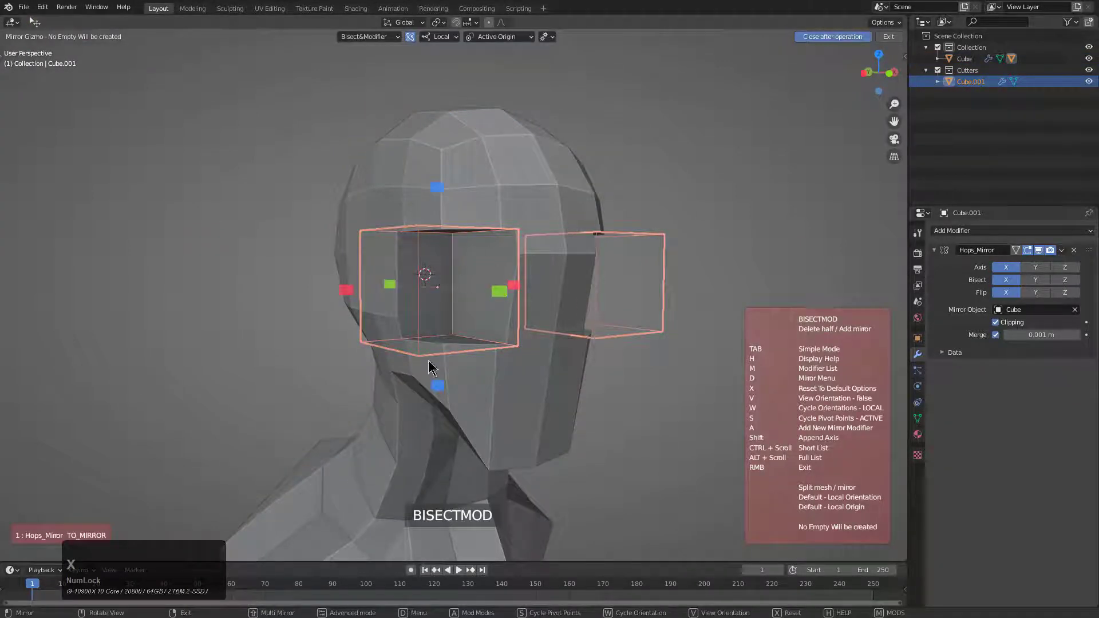
pyautogui.press('d')
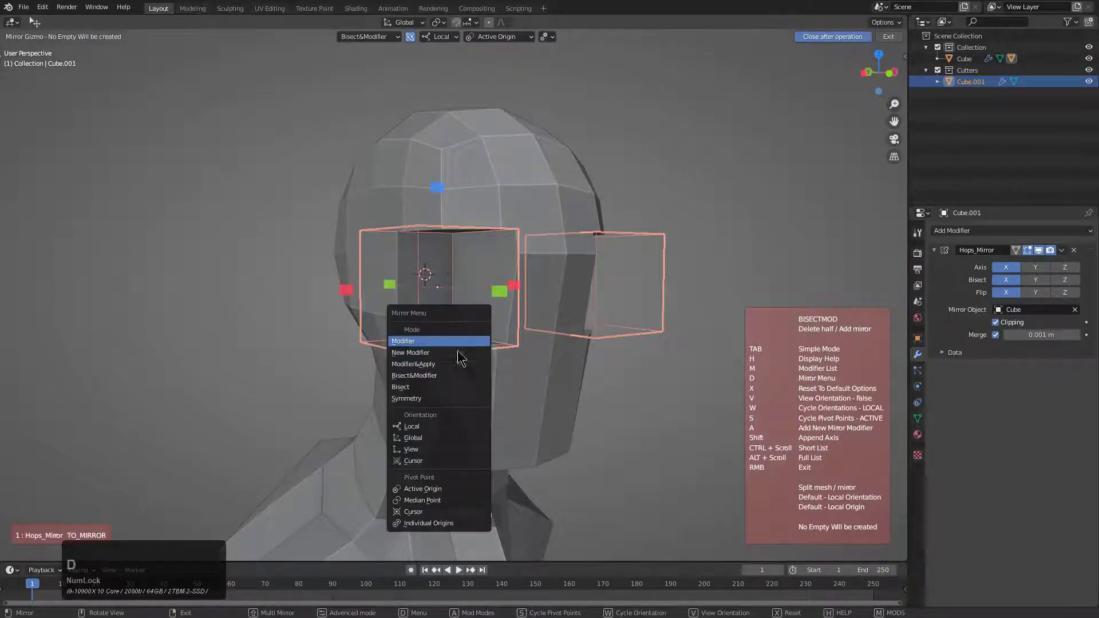
pyautogui.click(441, 498)
pyautogui.moveTo(497, 447); pyautogui.dragTo(525, 384, button='middle')
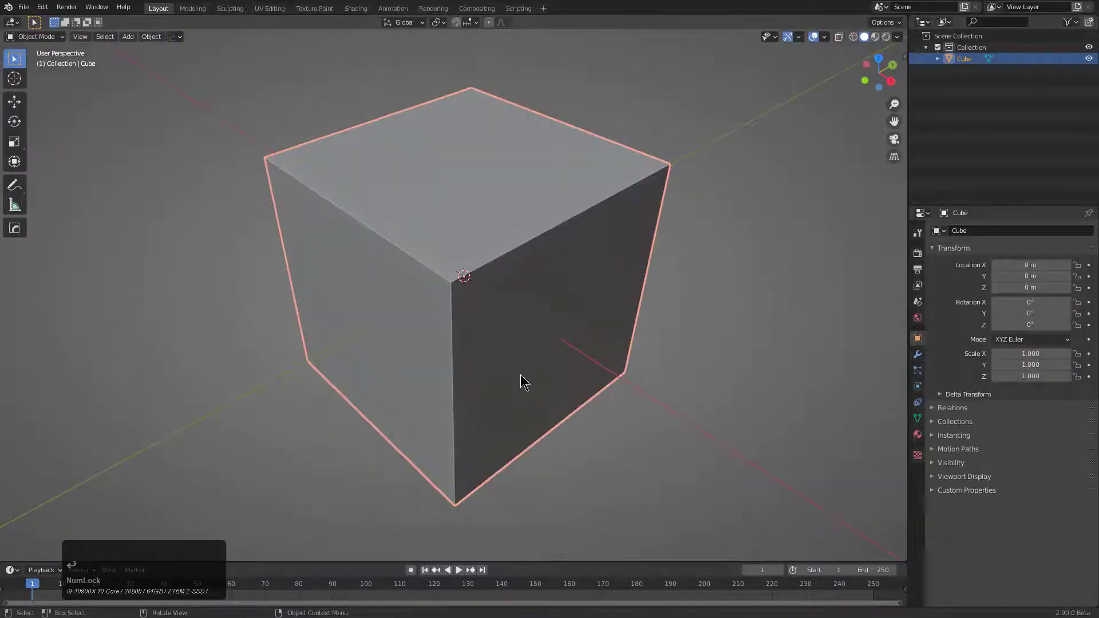
# Add a HardOps bevel to the cube with a 30° angle limit and a width of about 0.228
pyautogui.moveTo(524, 382); pyautogui.dragTo(530, 372, button='middle')
pyautogui.press('q')
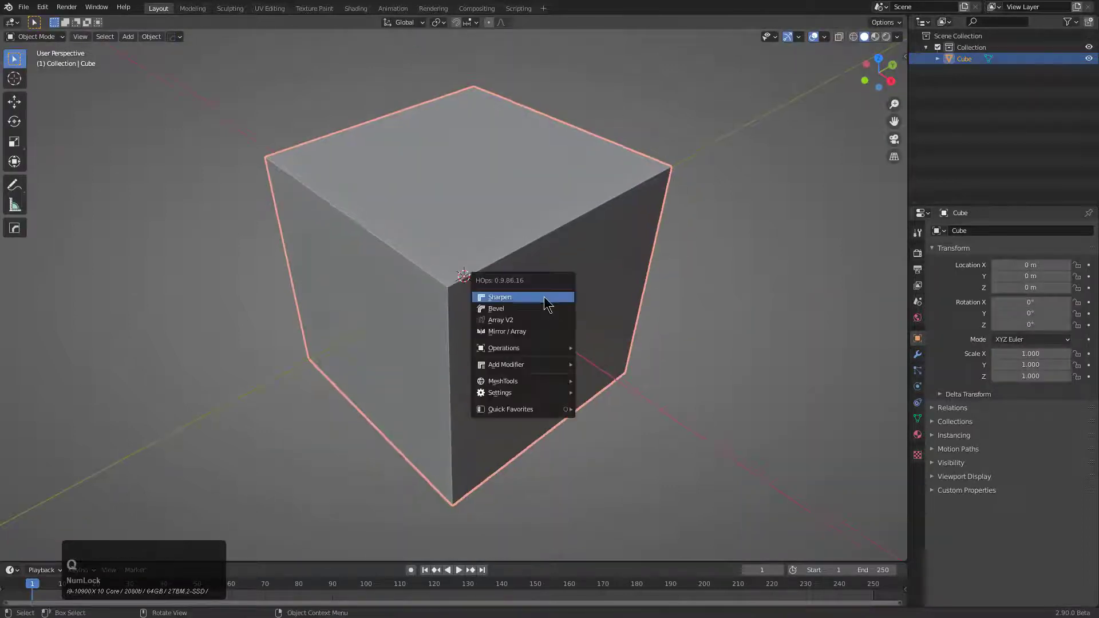
pyautogui.click(492, 297)
pyautogui.scroll(3, 422, 303)
pyautogui.click(492, 284)
pyautogui.press('q')
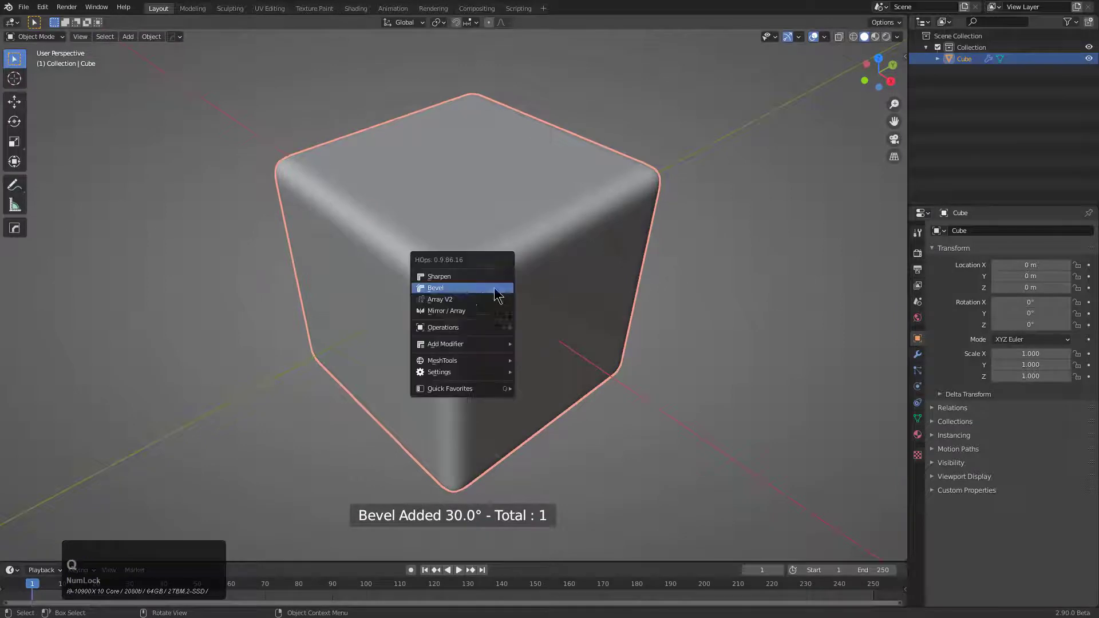
pyautogui.hotkey('alt', 'x')
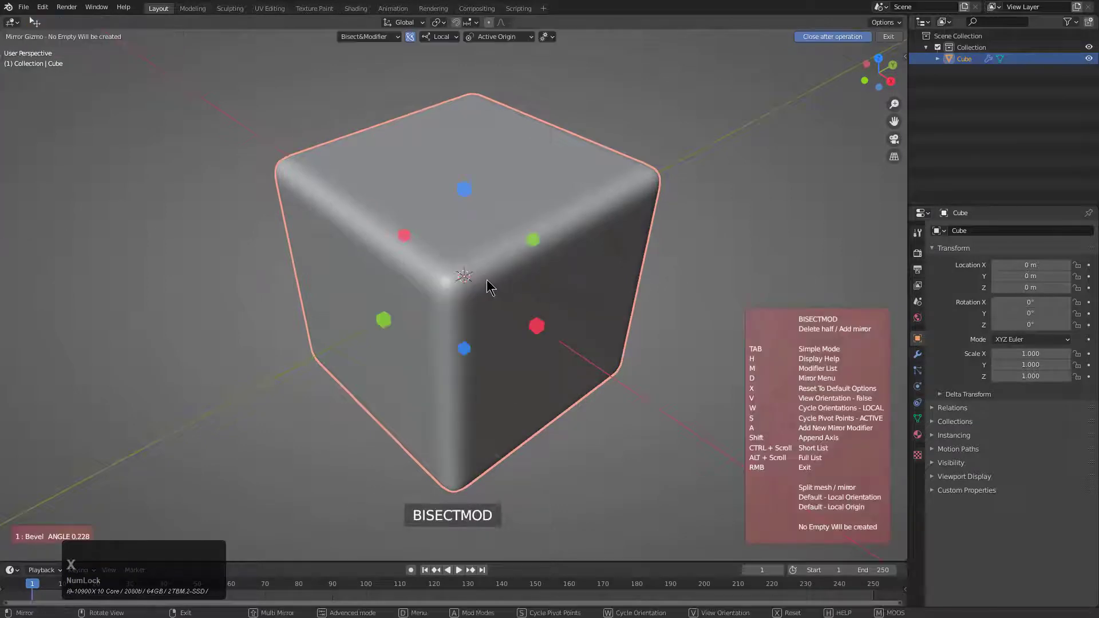
pyautogui.moveTo(490, 282); pyautogui.dragTo(518, 289, button='middle')
pyautogui.rightClick(530, 272)
# Scale the cube by a factor of 2 along the X axis in the top orthographic view
pyautogui.moveTo(532, 268); pyautogui.dragTo(506, 311, button='middle')
pyautogui.scroll(1, 533, 287)
pyautogui.scroll(-2, 507, 299)
pyautogui.press('KP_7')
pyautogui.press('KP_5')
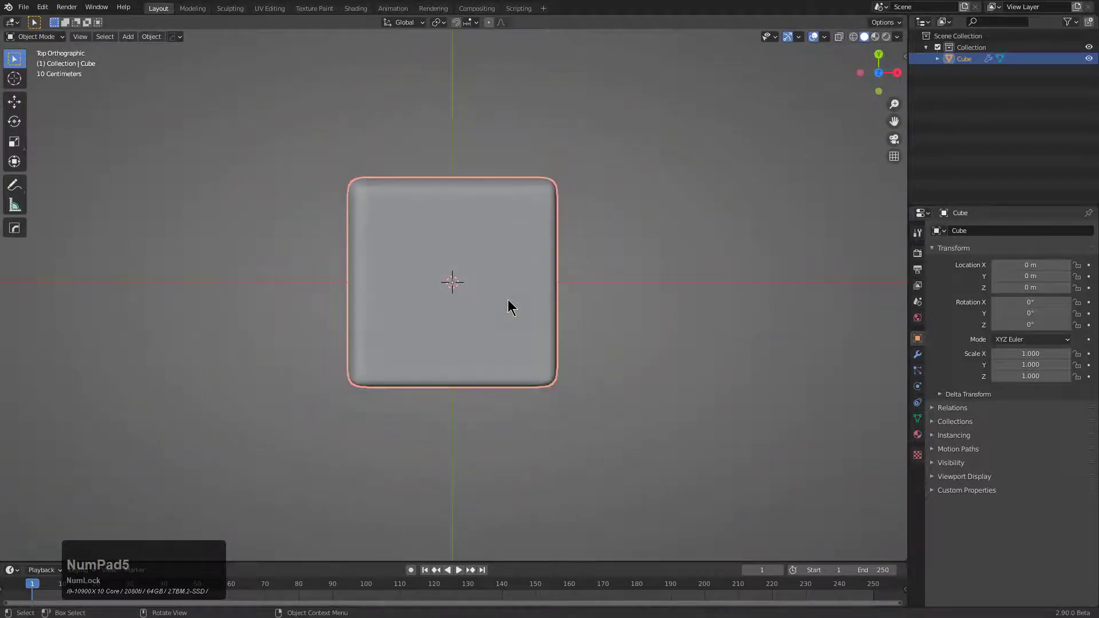
pyautogui.press('s')
pyautogui.press('x')
pyautogui.press('KP_2')
pyautogui.press('KP_Enter')
# Set the stretched cube's bevel width to about 0.341 with HardOps Bevel
pyautogui.press('q')
pyautogui.click(507, 300)
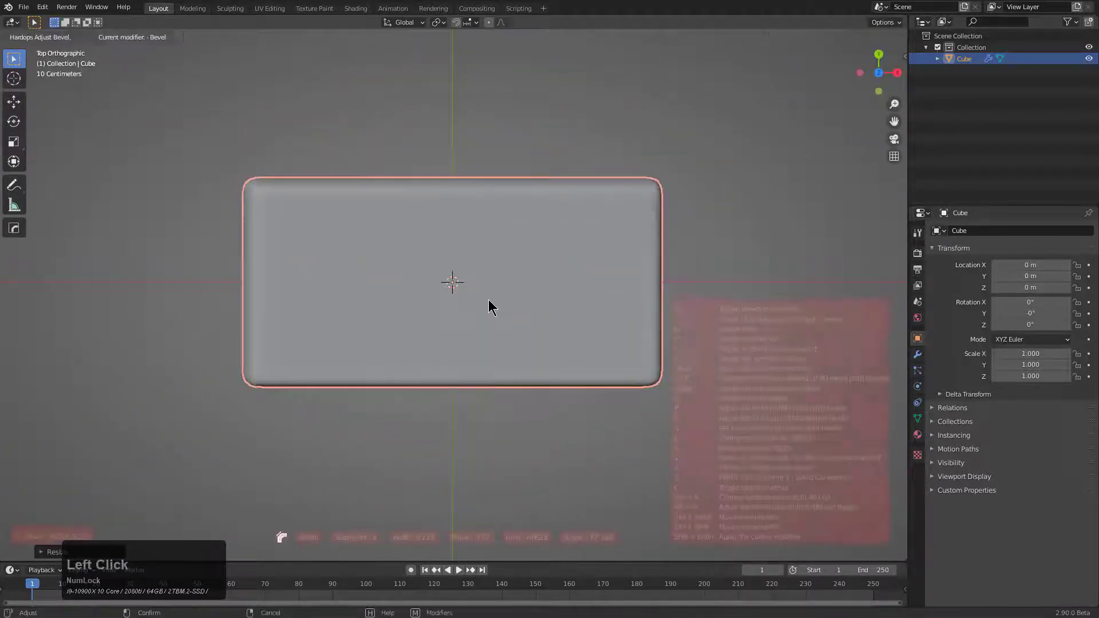
pyautogui.scroll(1, 442, 295)
pyautogui.click(439, 295)
# Rotate the stretched cube by 45° in the top view
pyautogui.press('r')
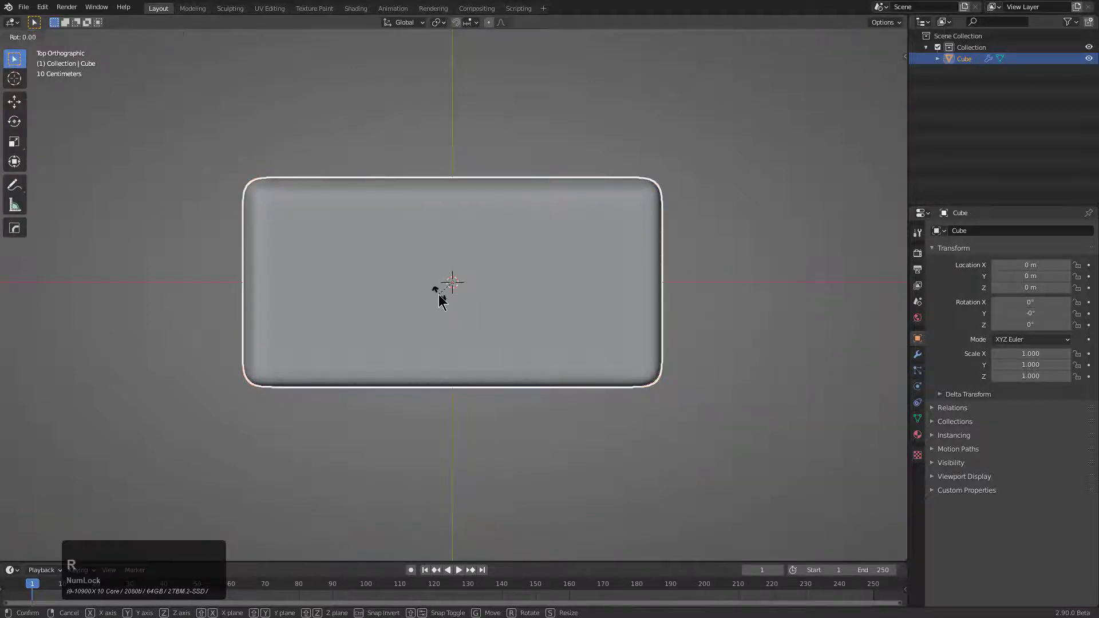
pyautogui.press('KP_4')
pyautogui.press('KP_5')
pyautogui.press('KP_Enter')
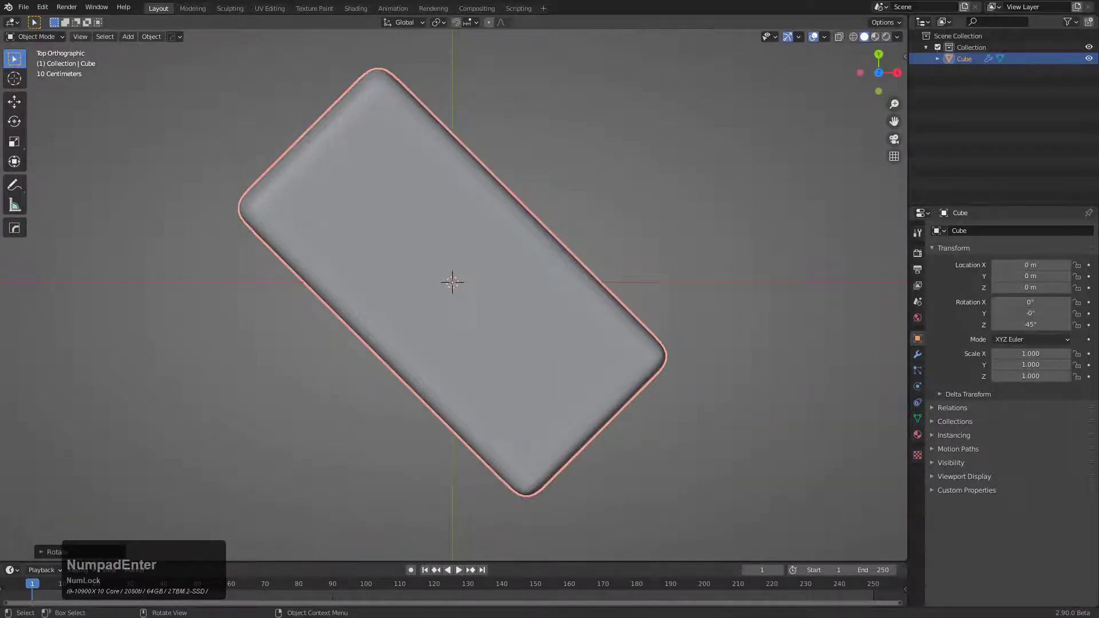
pyautogui.press('r')
pyautogui.press('Escape')
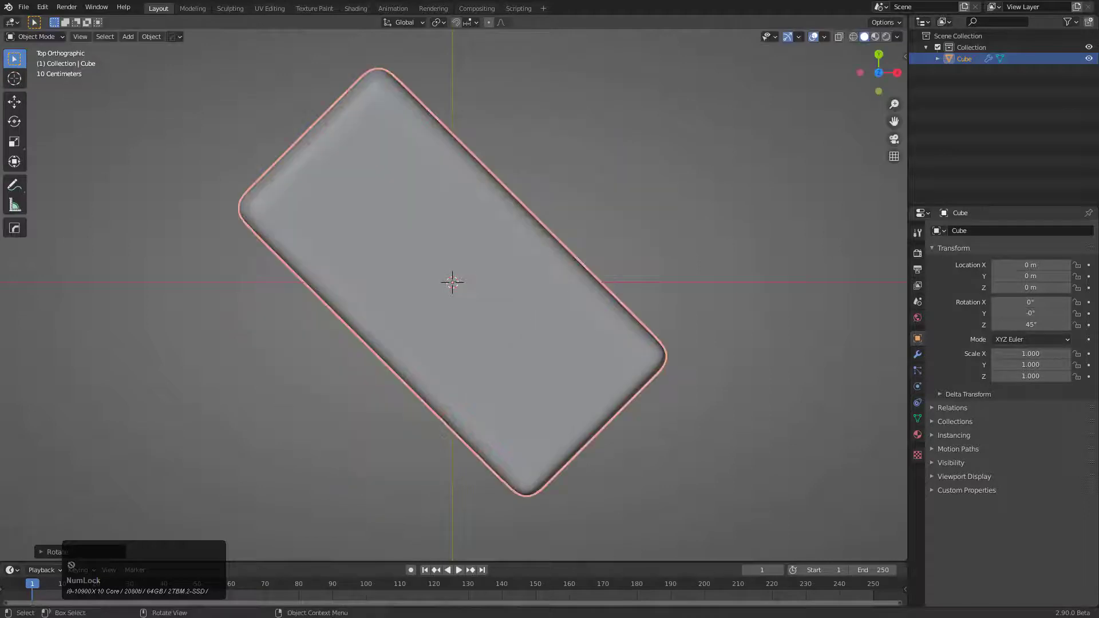
pyautogui.press('r')
pyautogui.press('KP_Subtract')
pyautogui.press('KP_4')
pyautogui.press('KP_1')
pyautogui.press('Escape')
# Rotate the cube by -45° in the top view and repeat that rotation so its Z rotation is 45°
pyautogui.press('r')
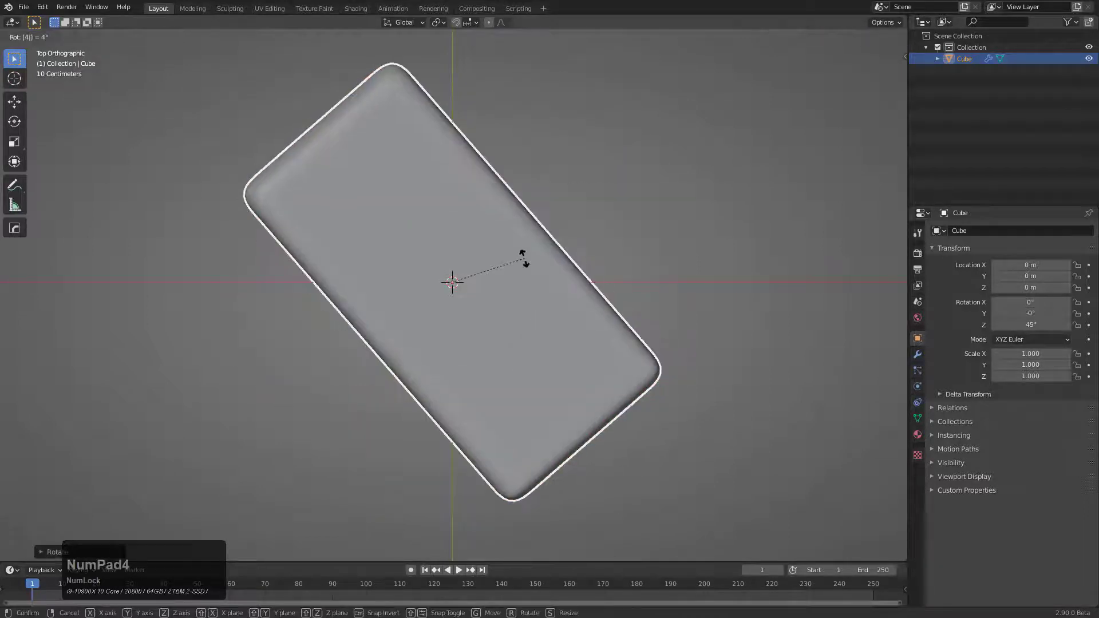
pyautogui.press('KP_4')
pyautogui.press('KP_5')
pyautogui.press('KP_Subtract')
pyautogui.press('KP_Enter')
pyautogui.hotkey('shift', 'r')
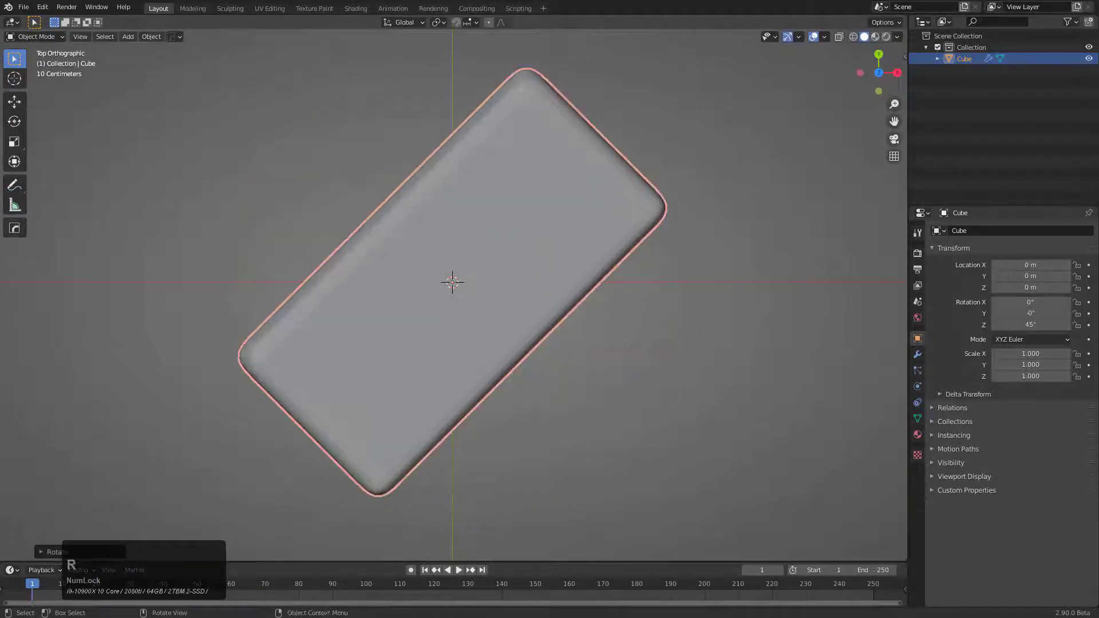
# Move the rotated cube away from the world origin to about X 0.58 m, Y 0.79 m
pyautogui.press('g')
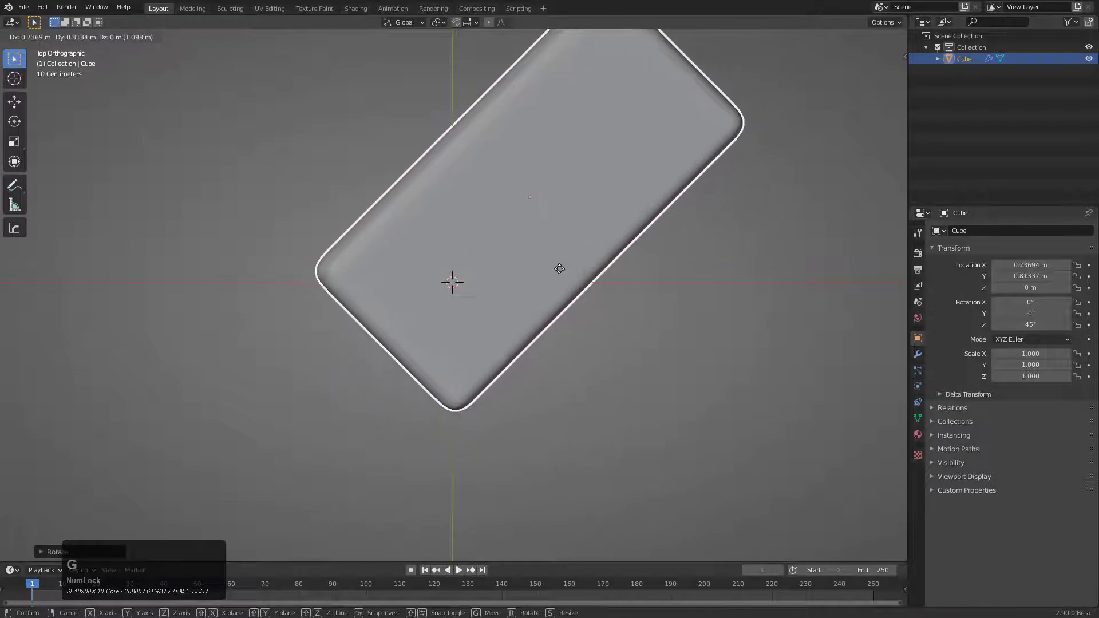
pyautogui.click(542, 269)
pyautogui.scroll(-2, 547, 348)
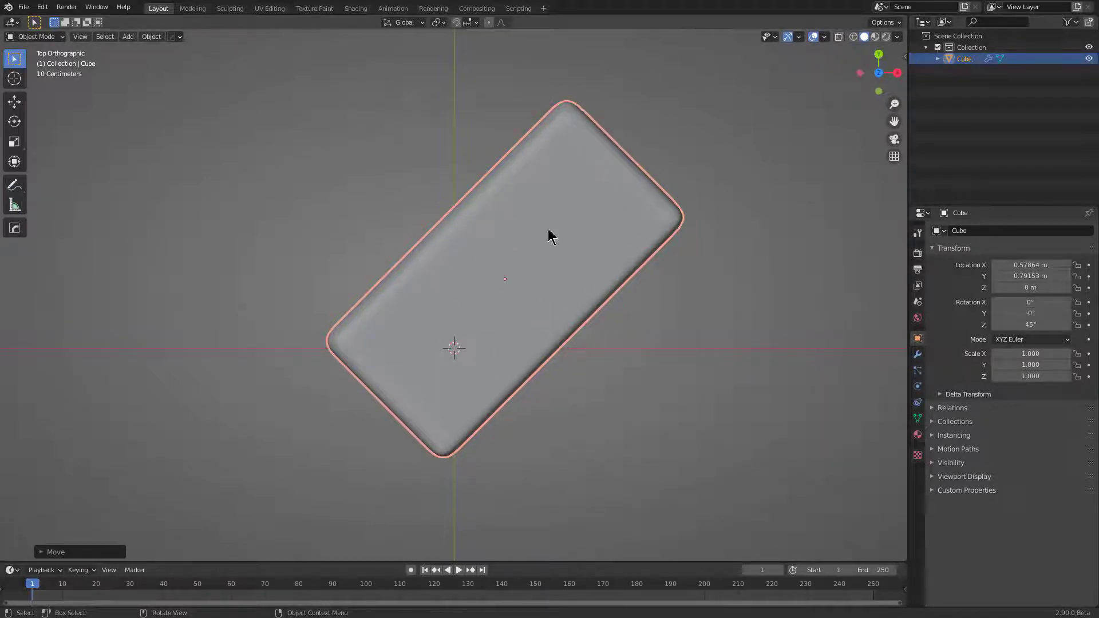
pyautogui.scroll(1, 481, 346)
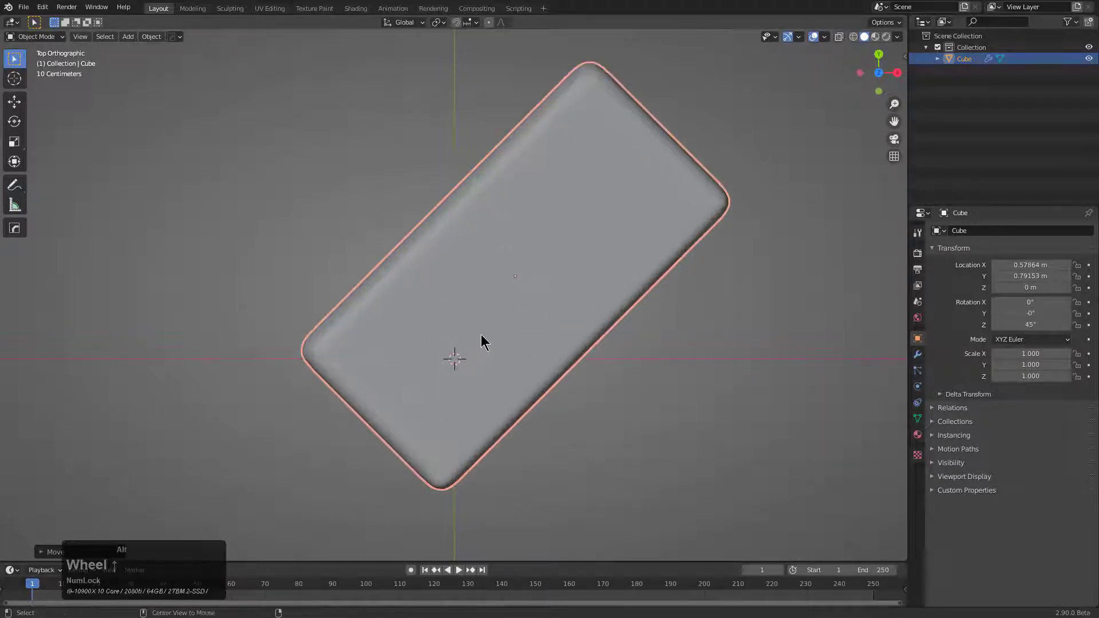
# Mirror the cube across X with the mirror gizmo in Bisect&Modifier mode, using View orientation and the Cursor pivot
pyautogui.press('x')
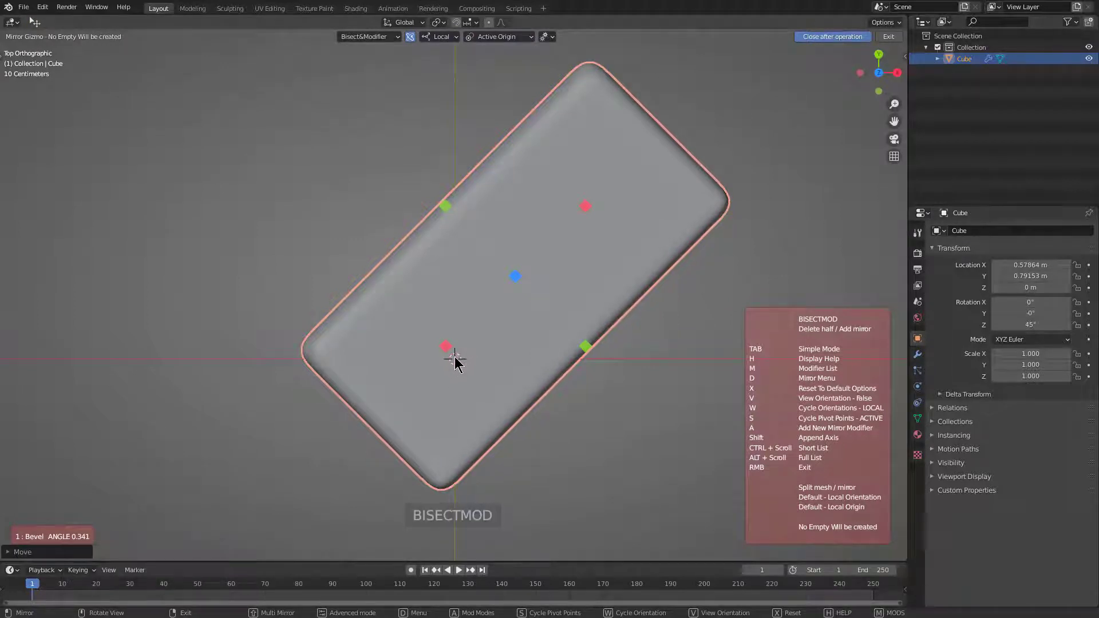
pyautogui.press('v')
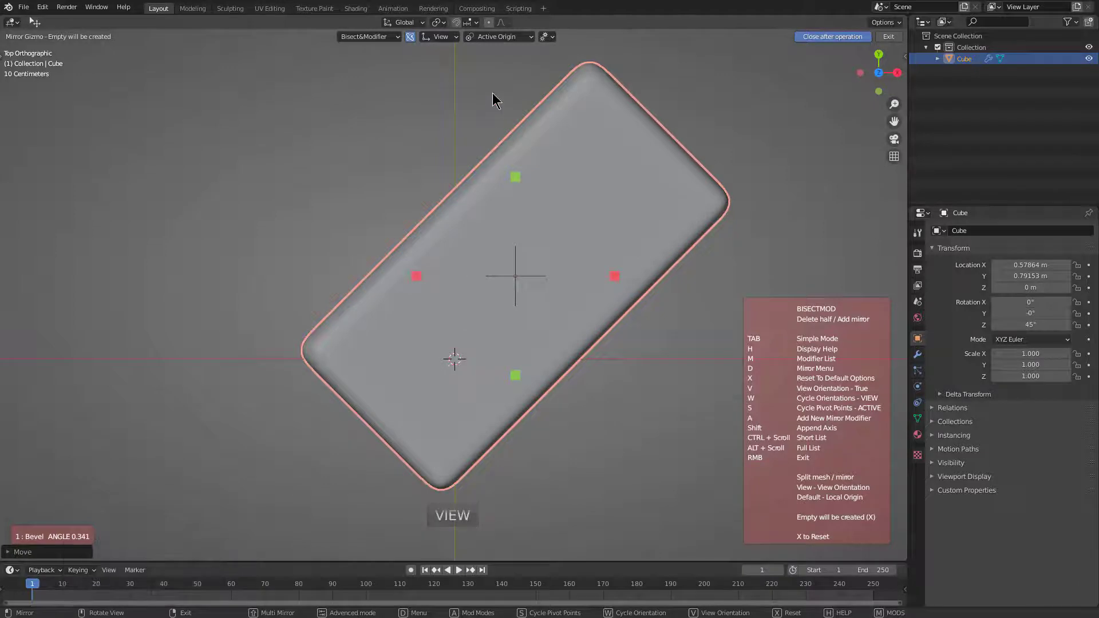
pyautogui.click(440, 36)
pyautogui.click(408, 108)
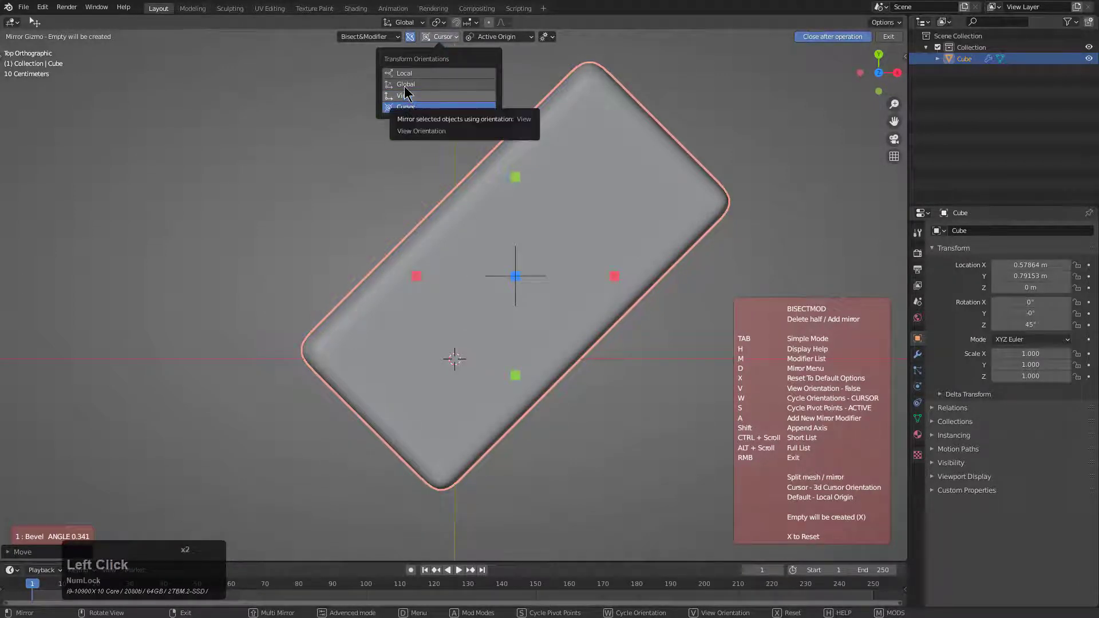
pyautogui.click(404, 95)
pyautogui.click(473, 37)
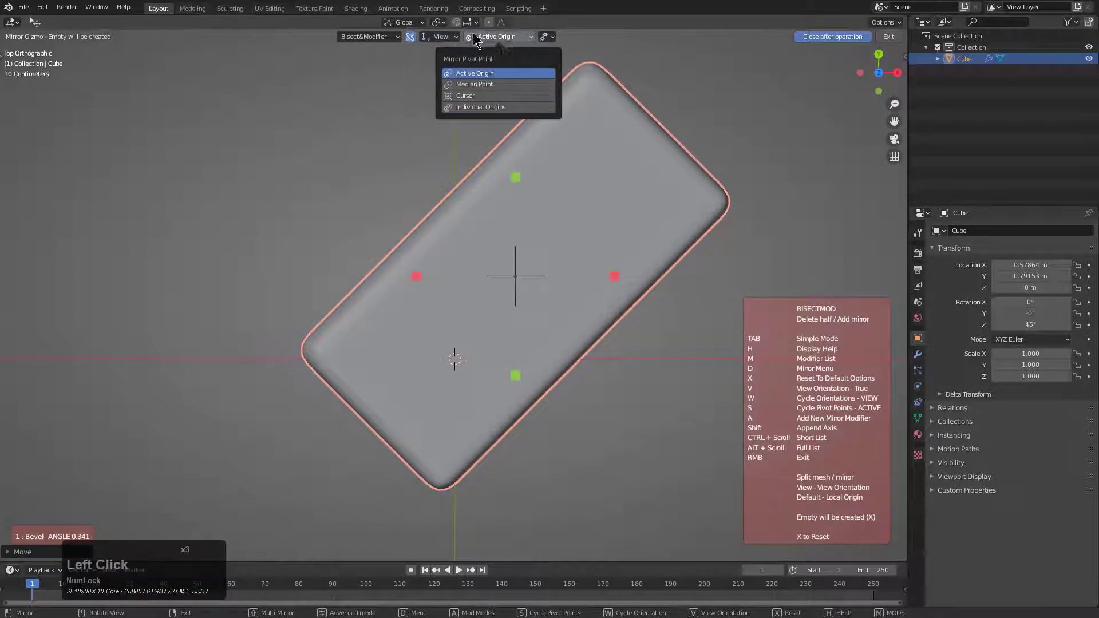
pyautogui.click(465, 96)
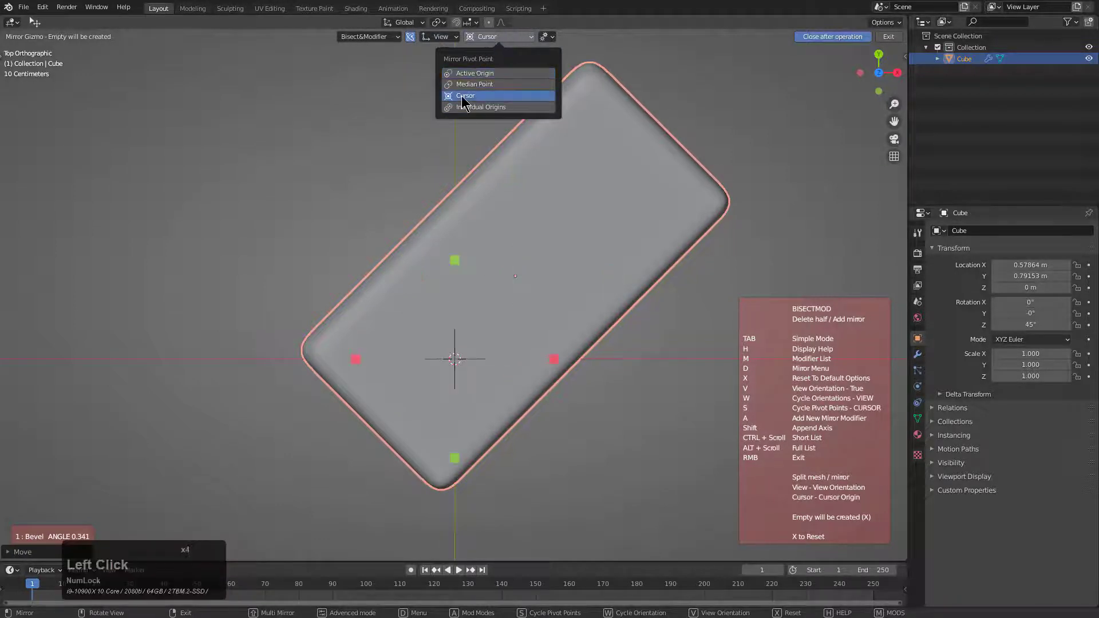
pyautogui.click(553, 360)
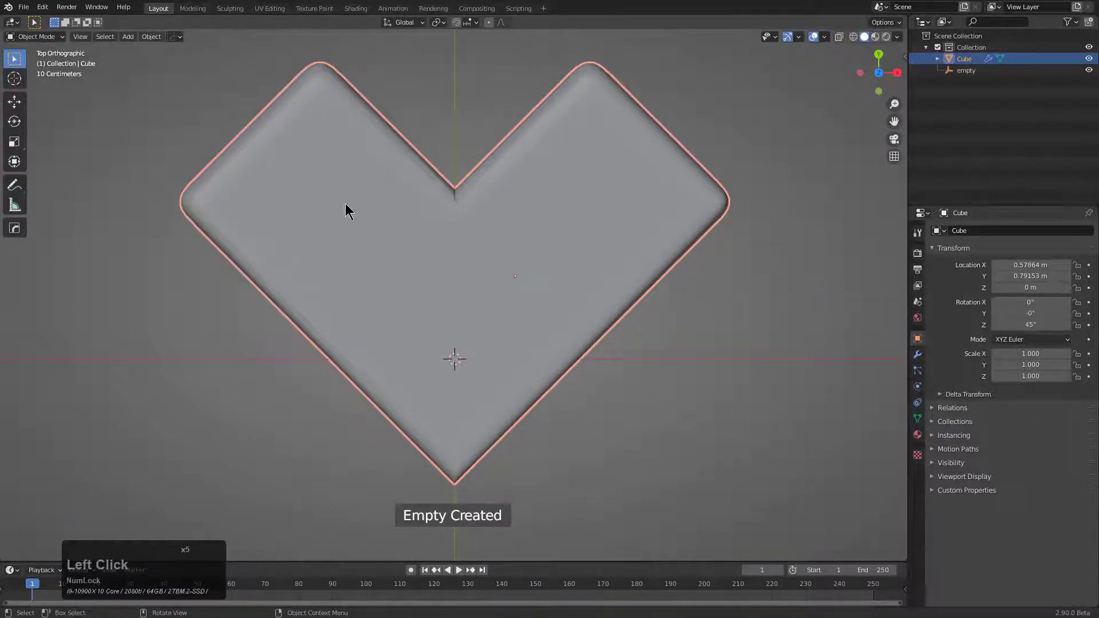
# Try rotating the bisected and mirrored cube, cancel the rotation, and undo the mirror
pyautogui.press('r')
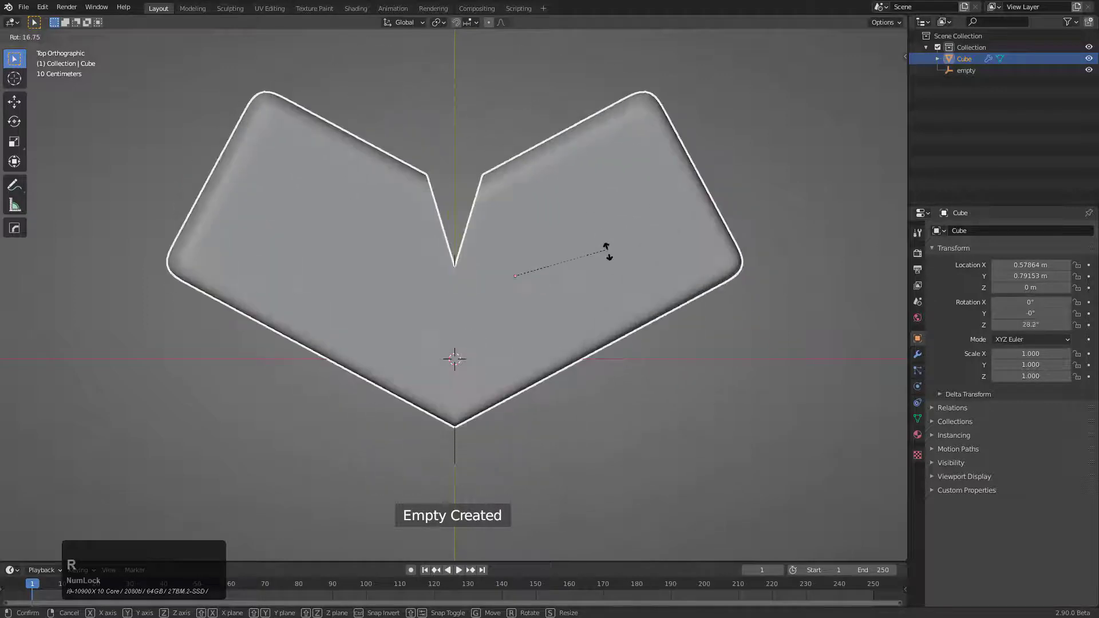
pyautogui.rightClick(608, 263)
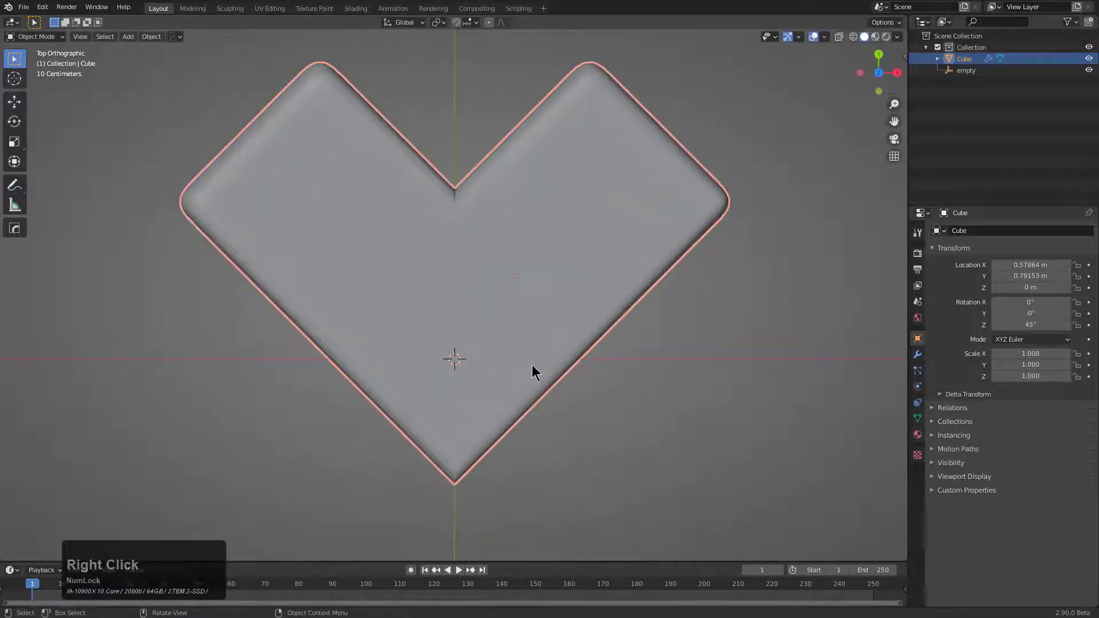
pyautogui.moveTo(454, 305); pyautogui.dragTo(516, 330, button='middle')
pyautogui.hotkey('ctrl', 'z')
# Mirror the cube across X with the mirror gizmo in Modifier mode, using View orientation and the Cursor pivot
pyautogui.press('x')
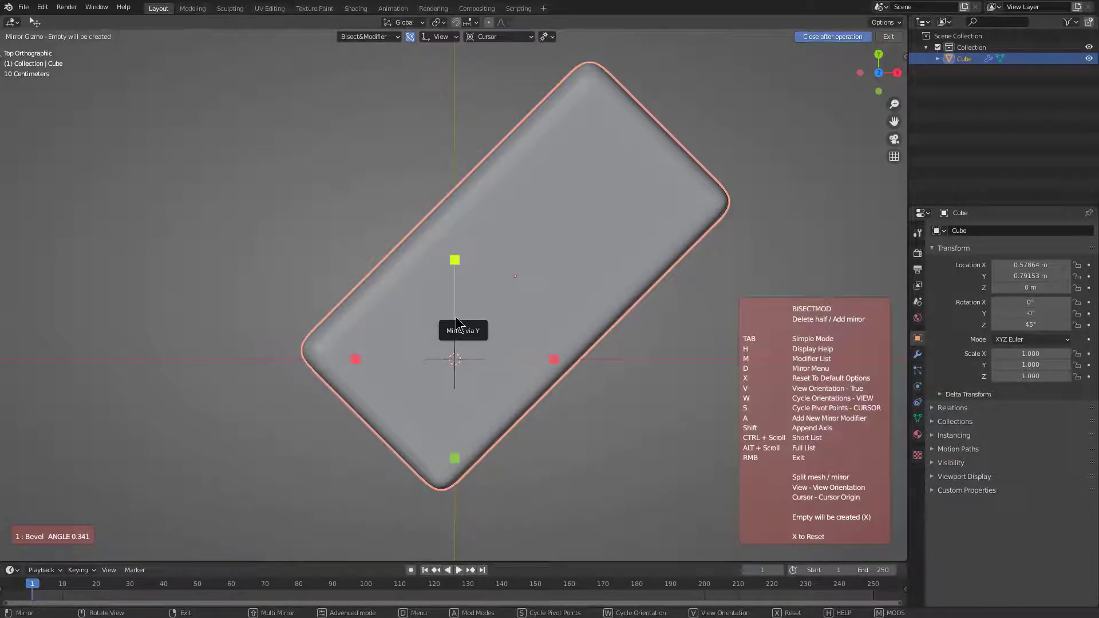
pyautogui.press('x')
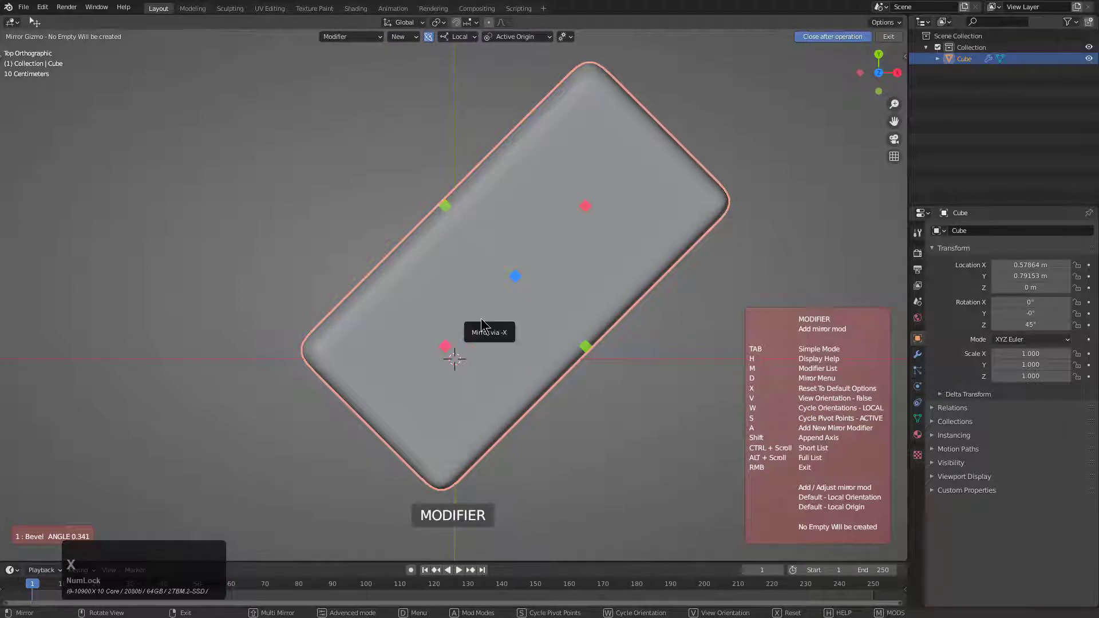
pyautogui.press('v')
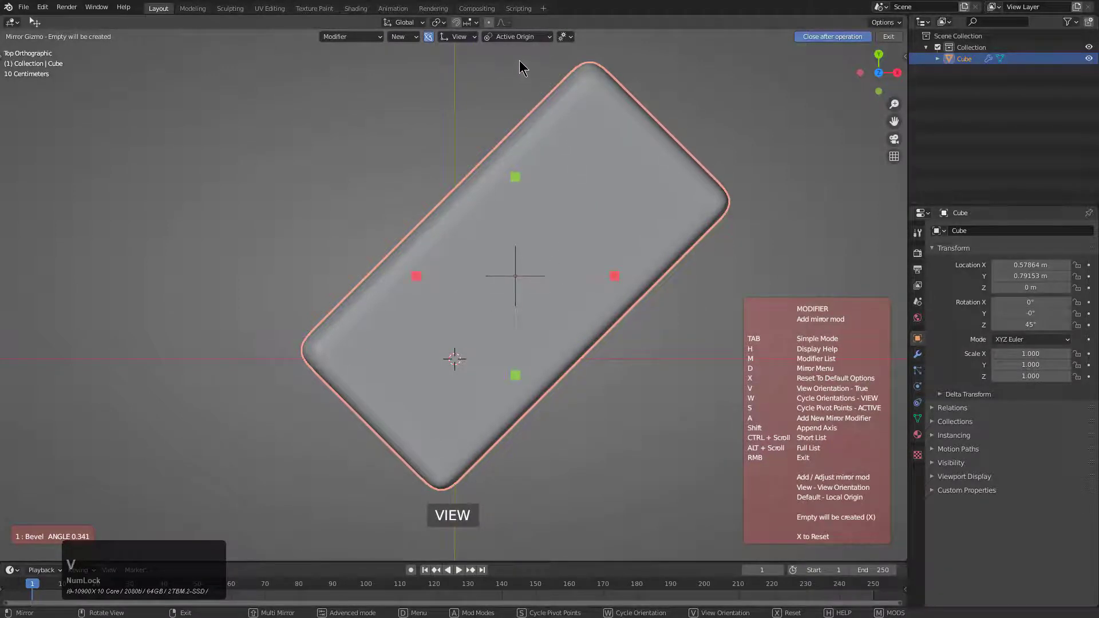
pyautogui.click(518, 37)
pyautogui.click(485, 97)
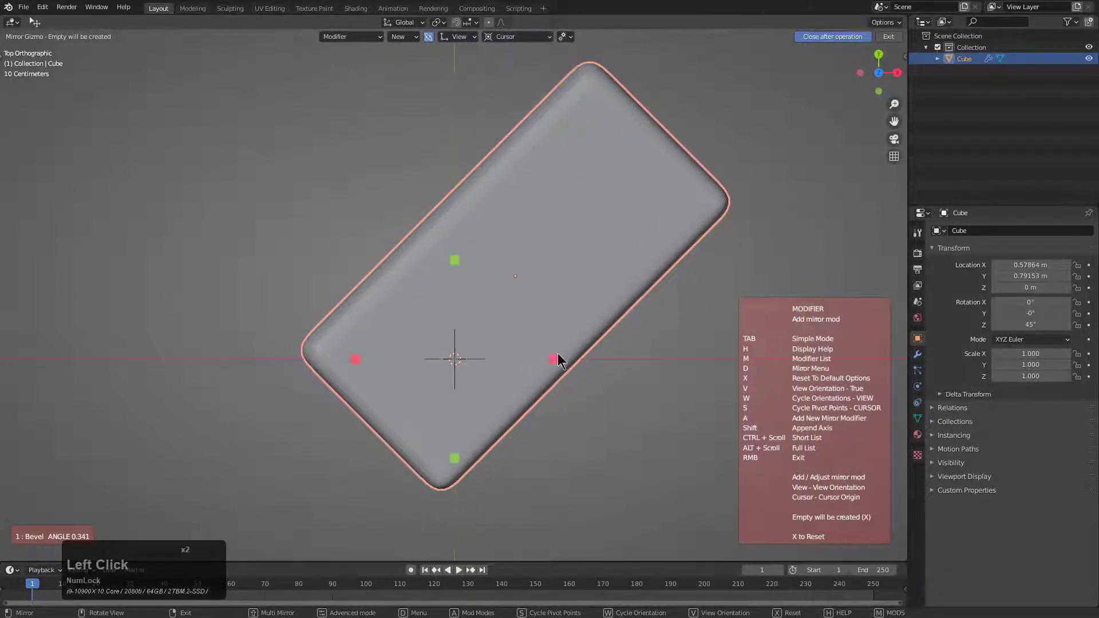
pyautogui.click(555, 361)
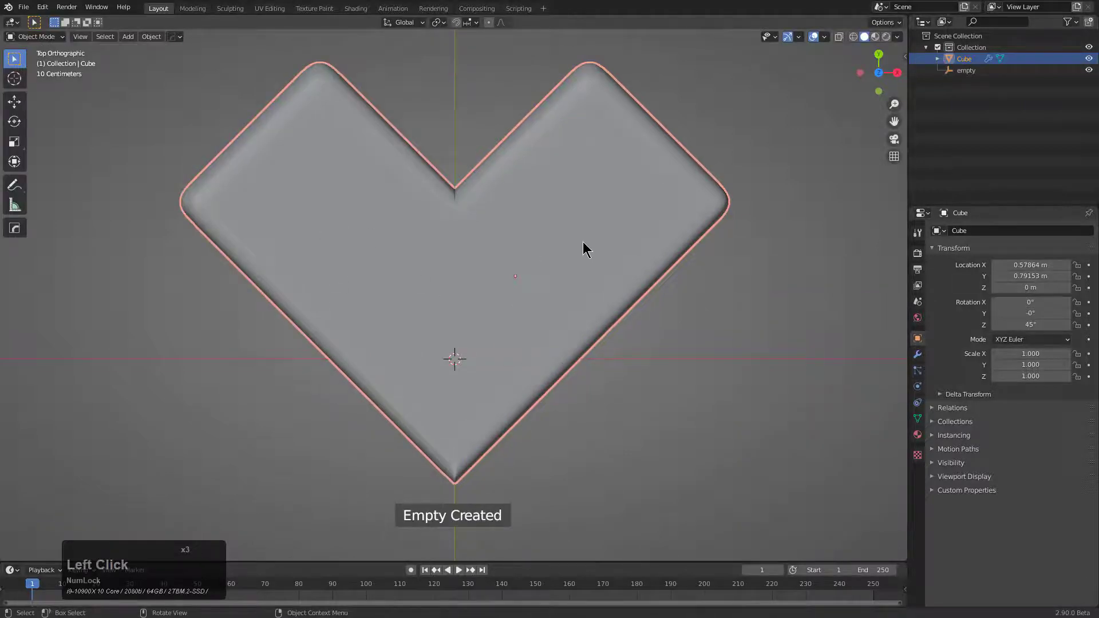
# Preview a rotation of the mirrored cube without keeping it, and inspect the shape and its seam in 3D
pyautogui.press('r')
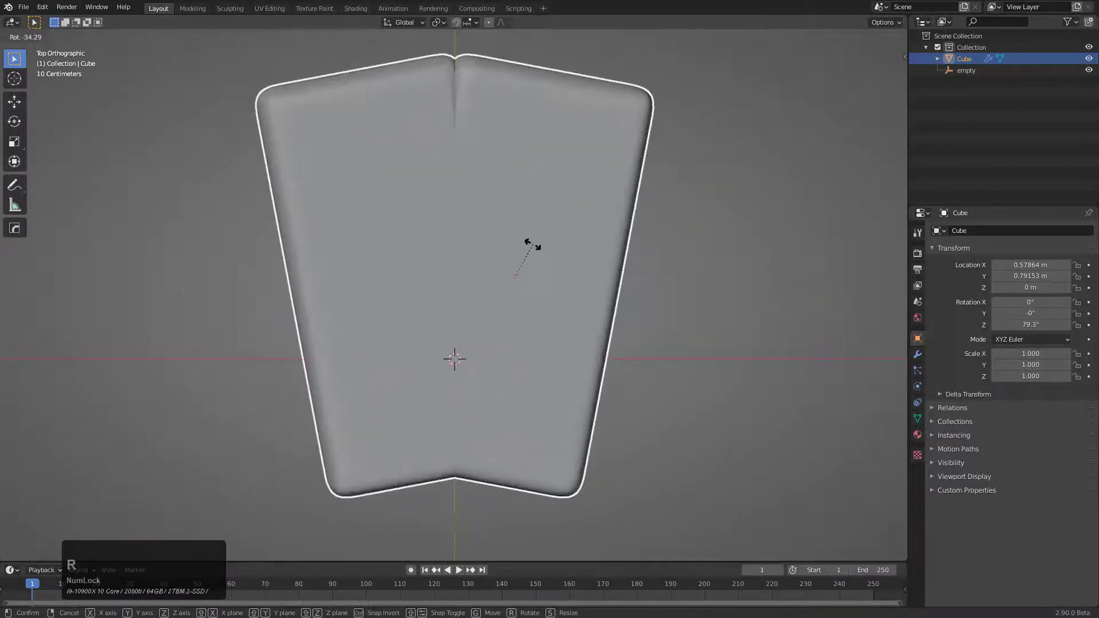
pyautogui.rightClick(534, 310)
pyautogui.moveTo(534, 311); pyautogui.dragTo(503, 322, button='middle')
pyautogui.scroll(3, 548, 283)
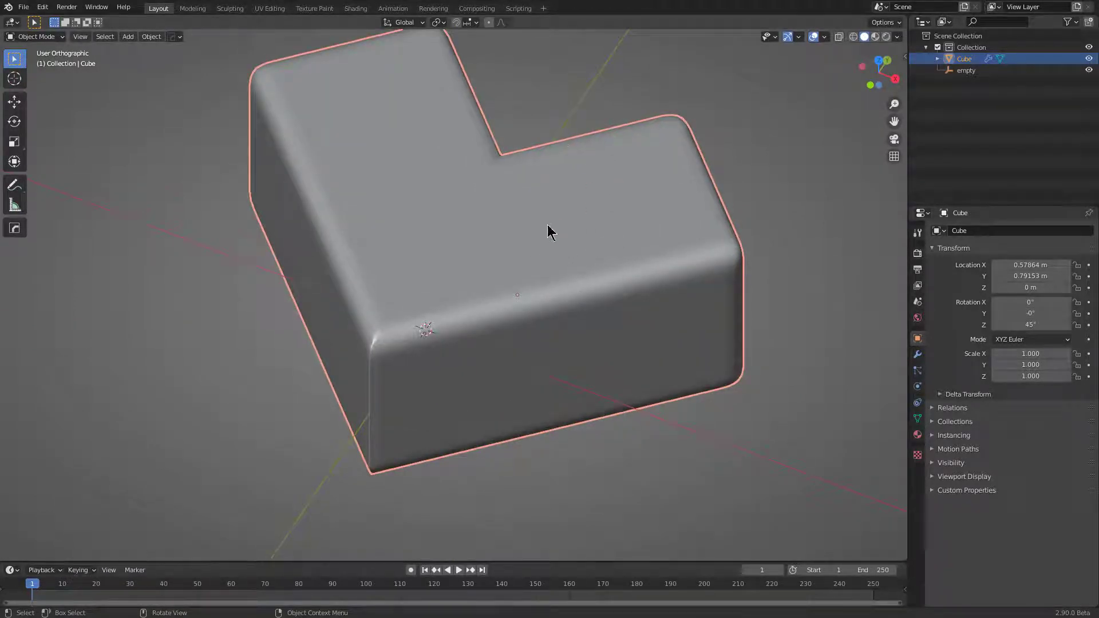
pyautogui.moveTo(514, 281); pyautogui.dragTo(550, 273, button='middle')
pyautogui.click(551, 273)
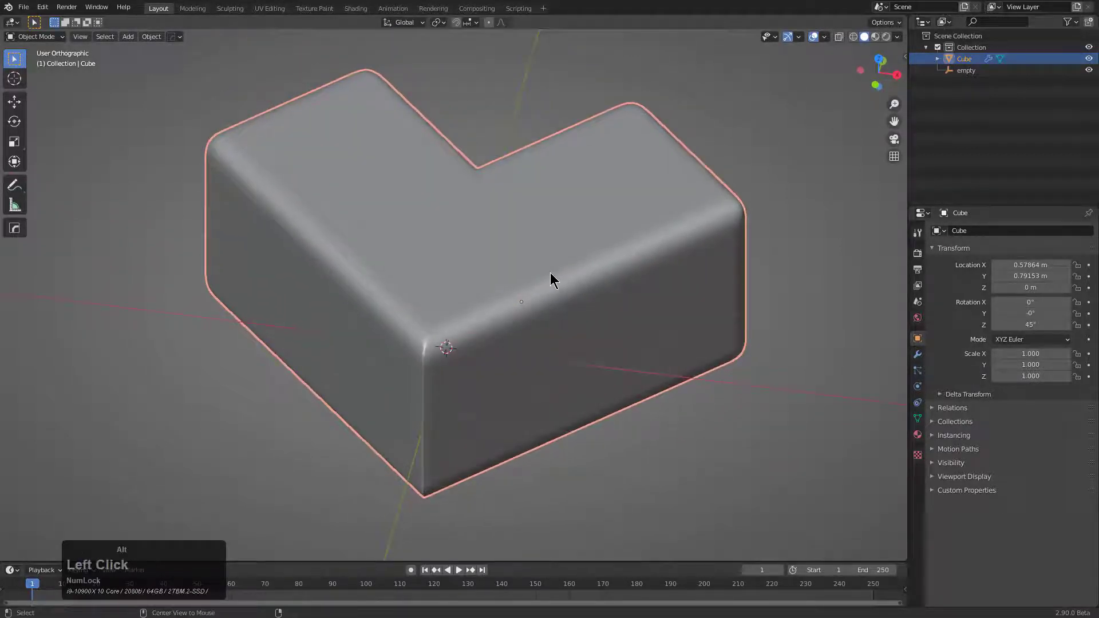
# Reopen the mirror gizmo on the mirrored cube in Simple mode and review its mirror modes and mirror modifier choices
pyautogui.hotkey('alt', 'x')
pyautogui.moveTo(496, 308); pyautogui.dragTo(507, 303, button='middle')
pyautogui.scroll(2, 518, 284)
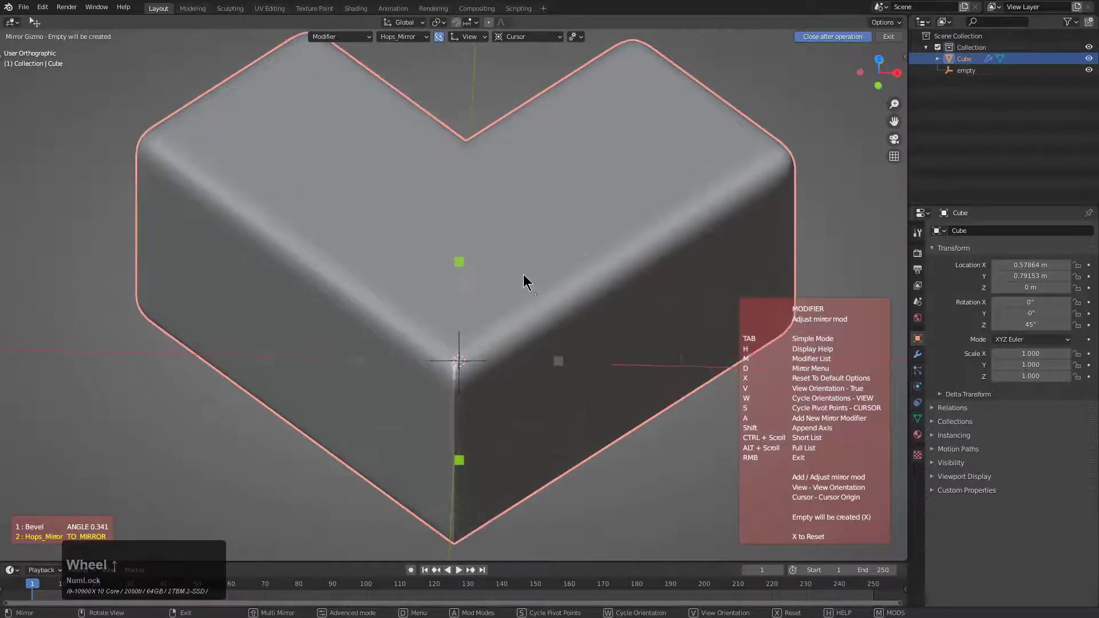
pyautogui.press('Tab')
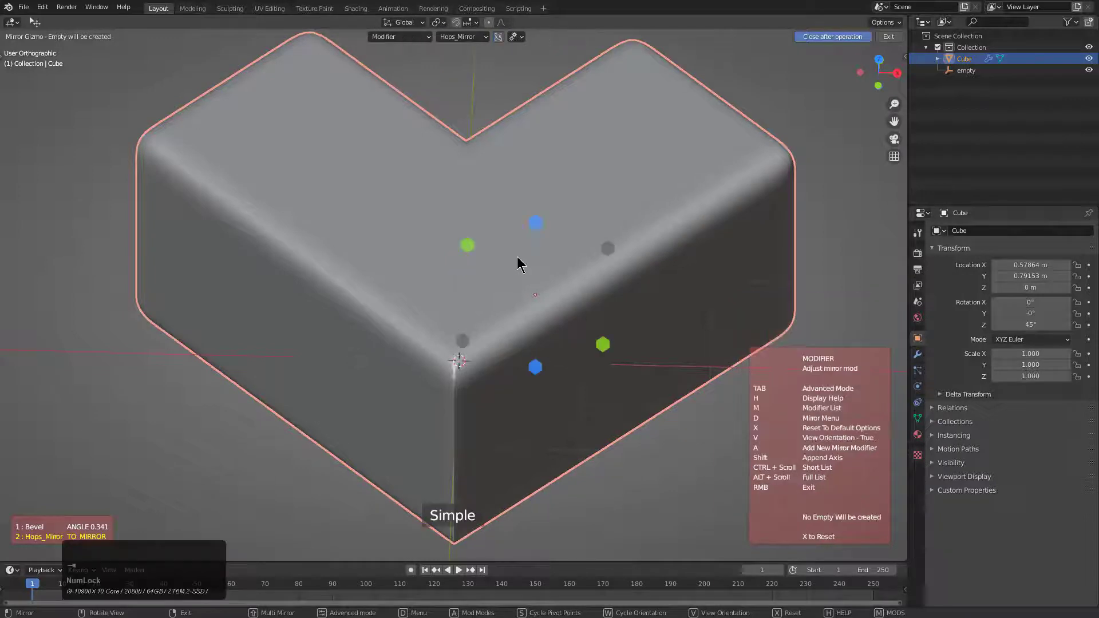
pyautogui.click(418, 36)
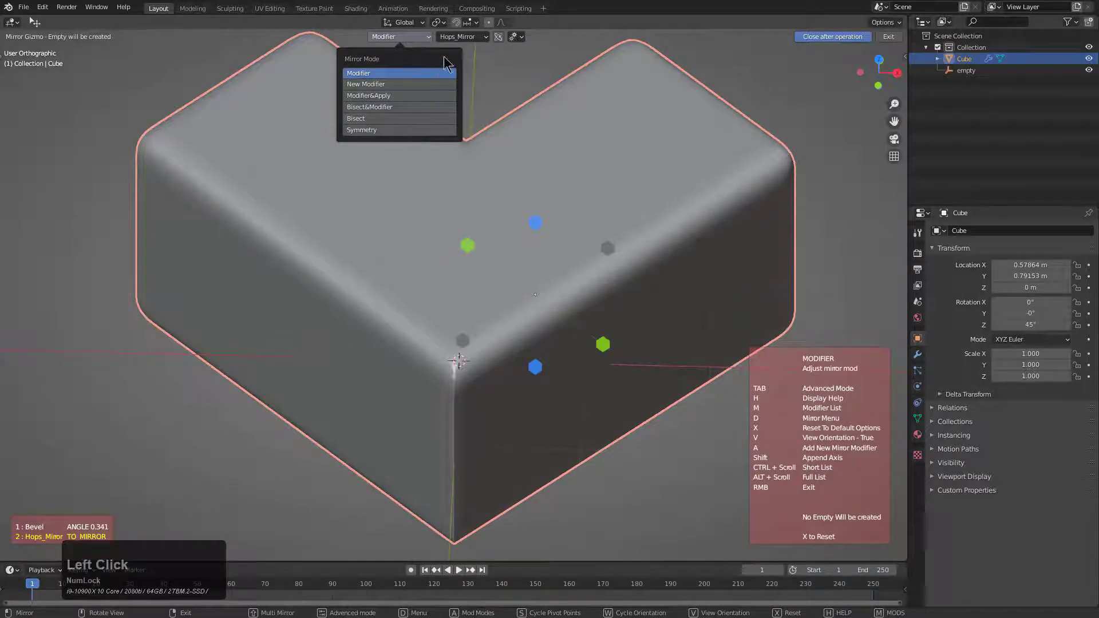
pyautogui.moveTo(465, 37)
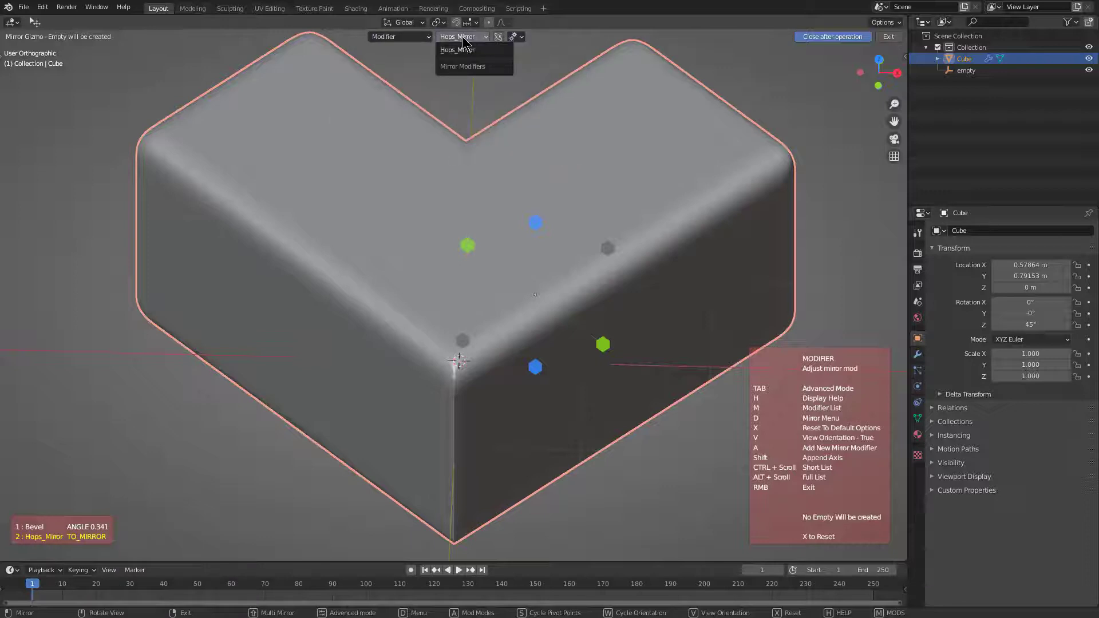
pyautogui.moveTo(425, 40)
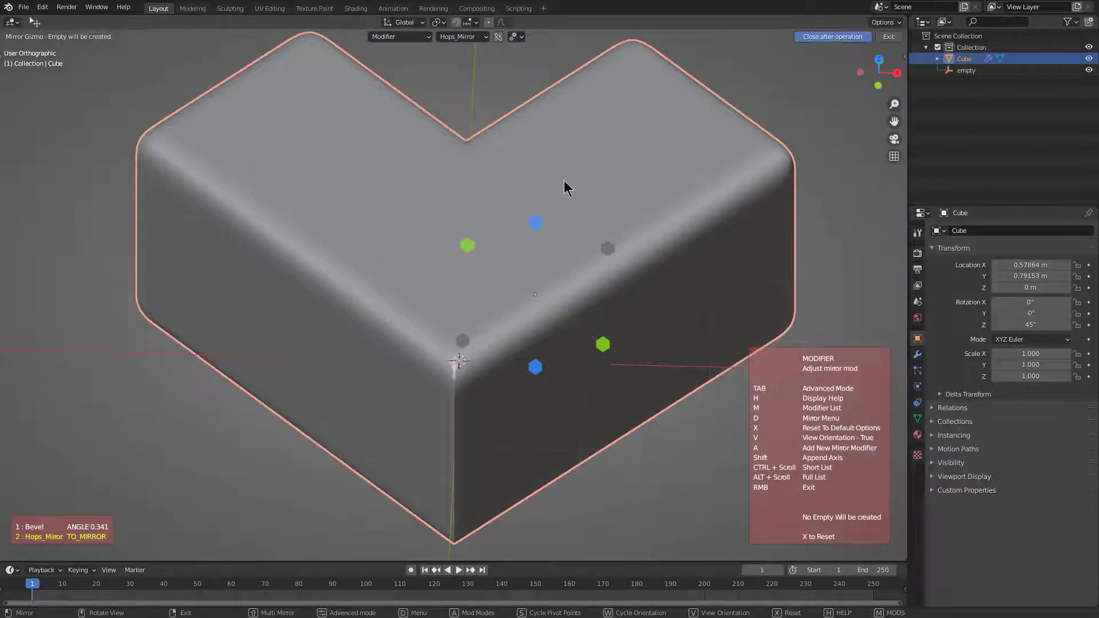
pyautogui.moveTo(569, 218); pyautogui.dragTo(572, 226, button='middle')
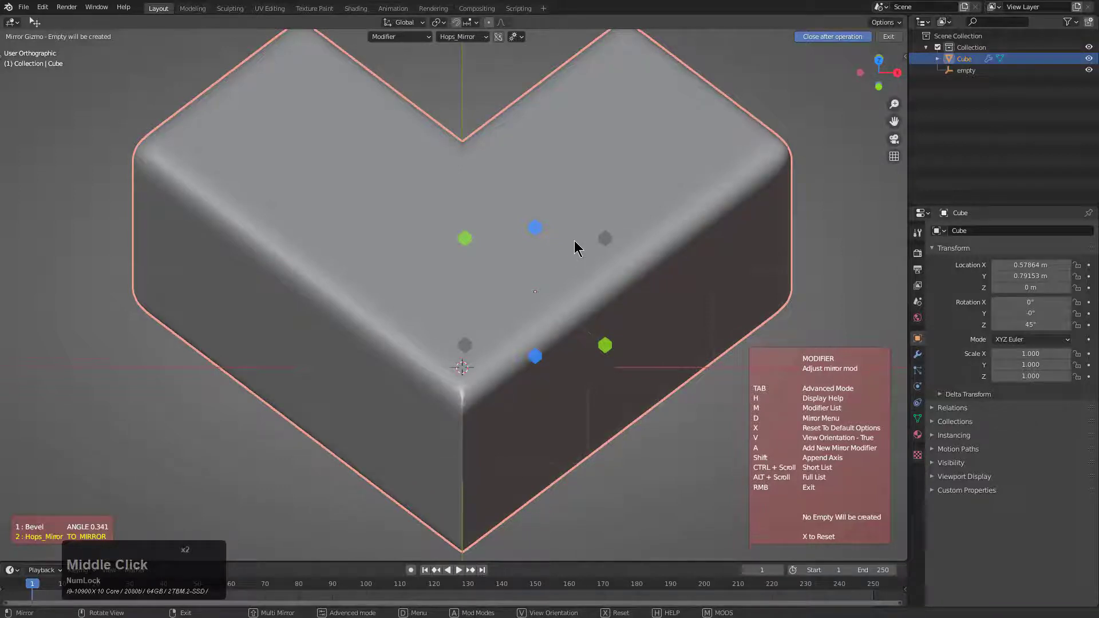
# Reset the mirror gizmo's options, exit the gizmo, and start a new default scene
pyautogui.scroll(-1, 573, 241)
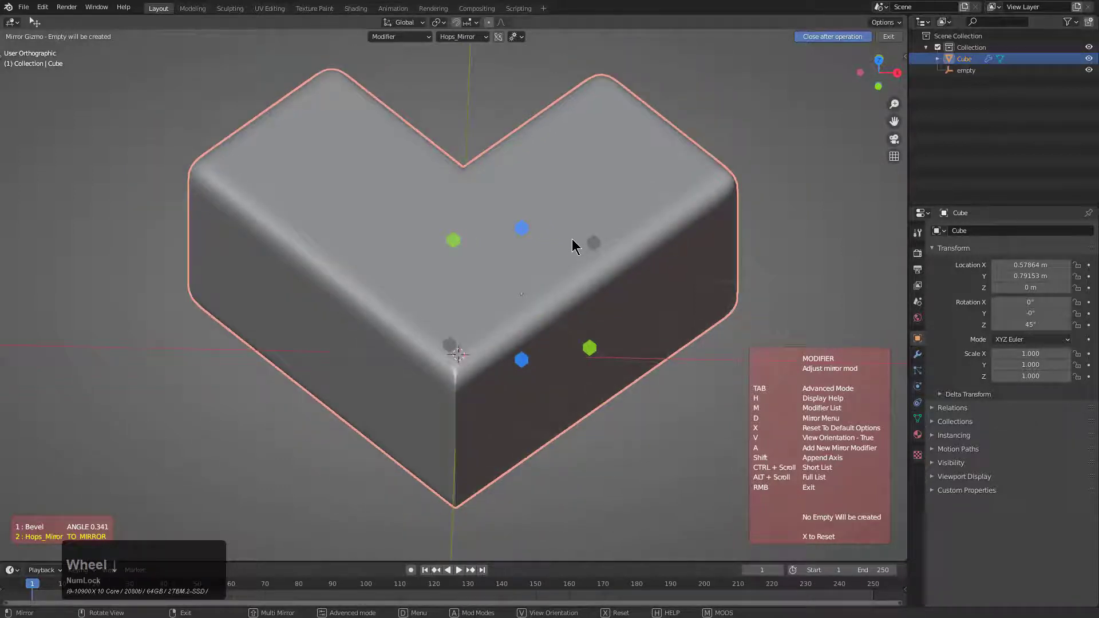
pyautogui.press('x')
pyautogui.rightClick(571, 239)
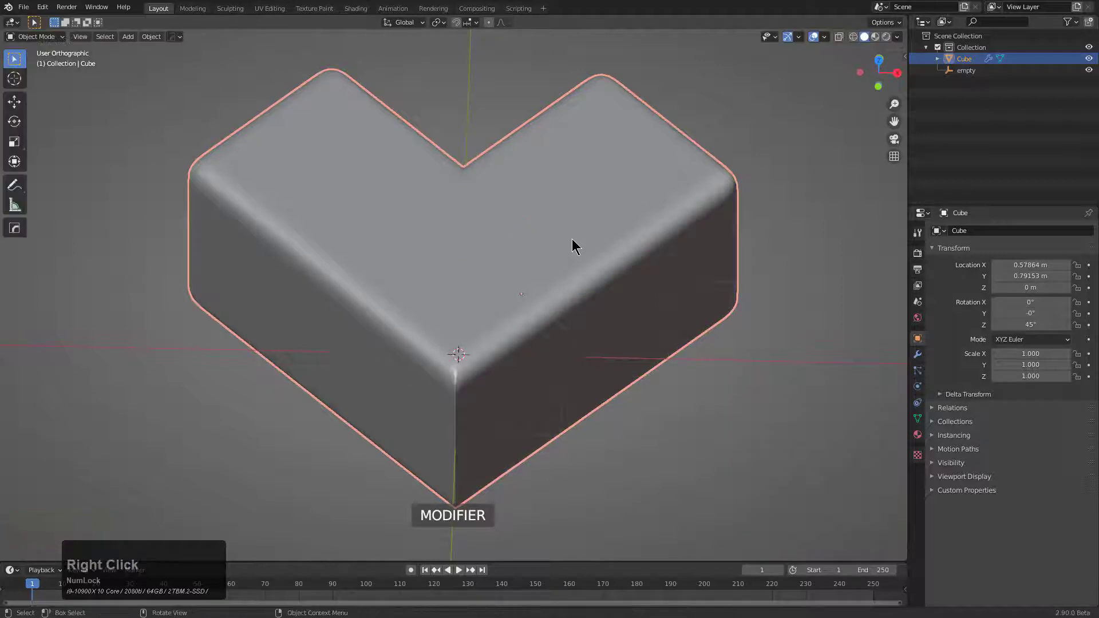
pyautogui.hotkey('ctrl', 'n')
pyautogui.press('Return')
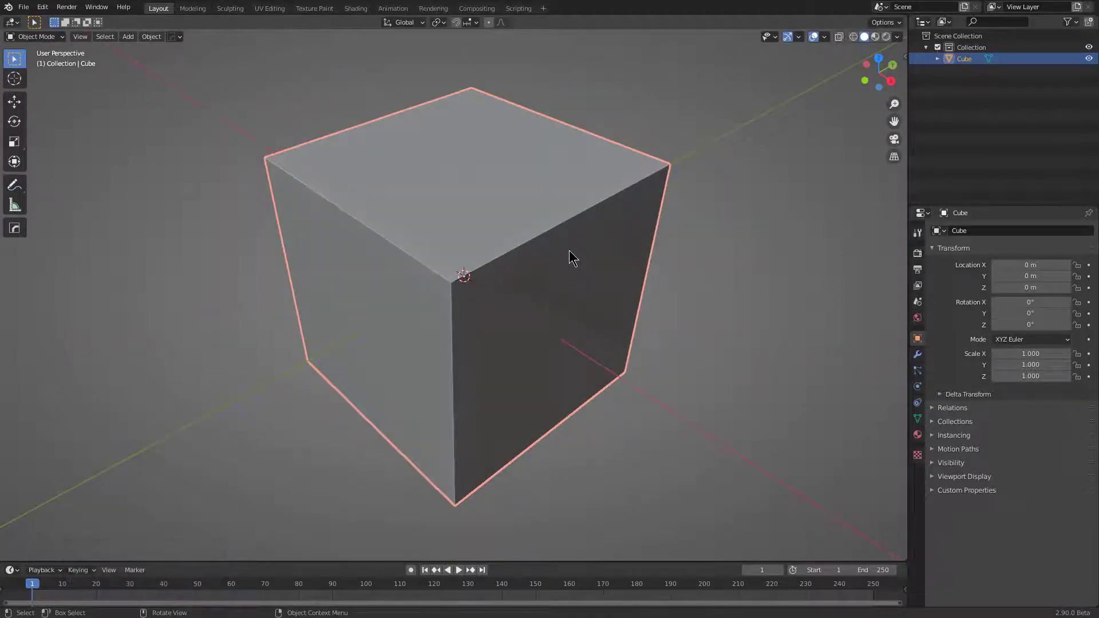
# Mirror the default cube across X with the mirror gizmo in Modifier mode
pyautogui.moveTo(515, 283)
pyautogui.mouseDown(button='middle')
pyautogui.moveTo(521, 272)
pyautogui.moveTo(510, 273)
pyautogui.mouseUp(button='middle')
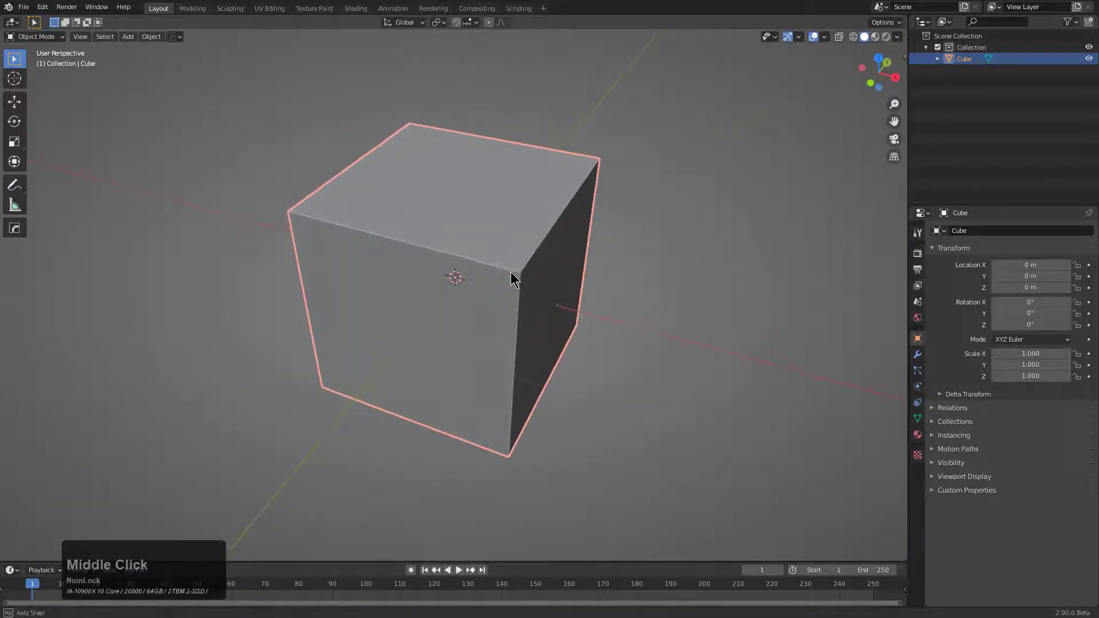
pyautogui.press('x')
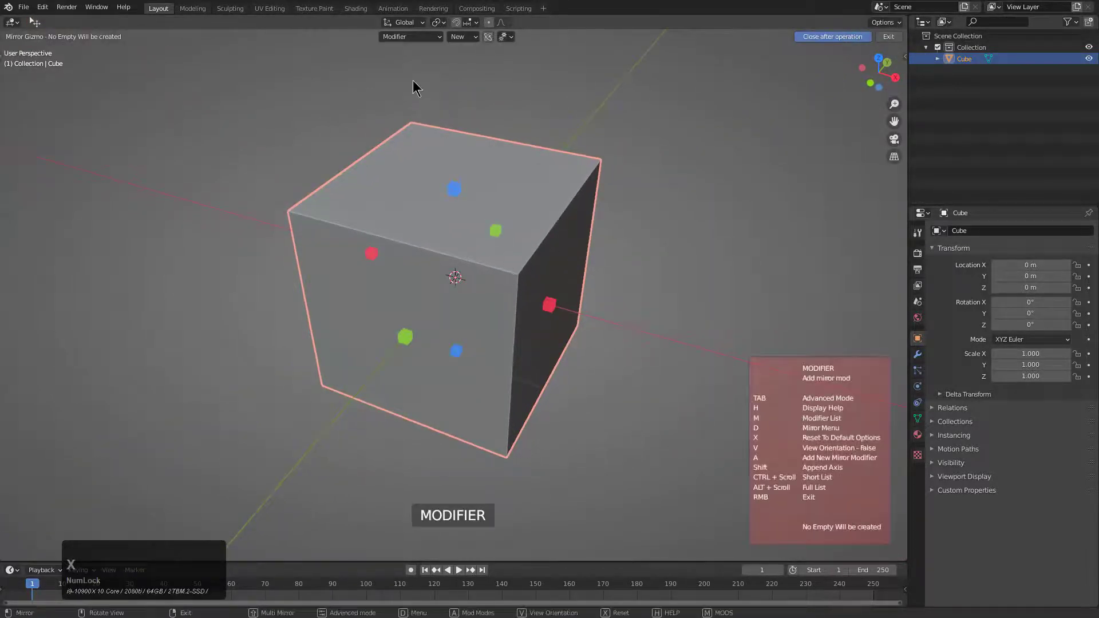
pyautogui.click(407, 38)
pyautogui.click(388, 78)
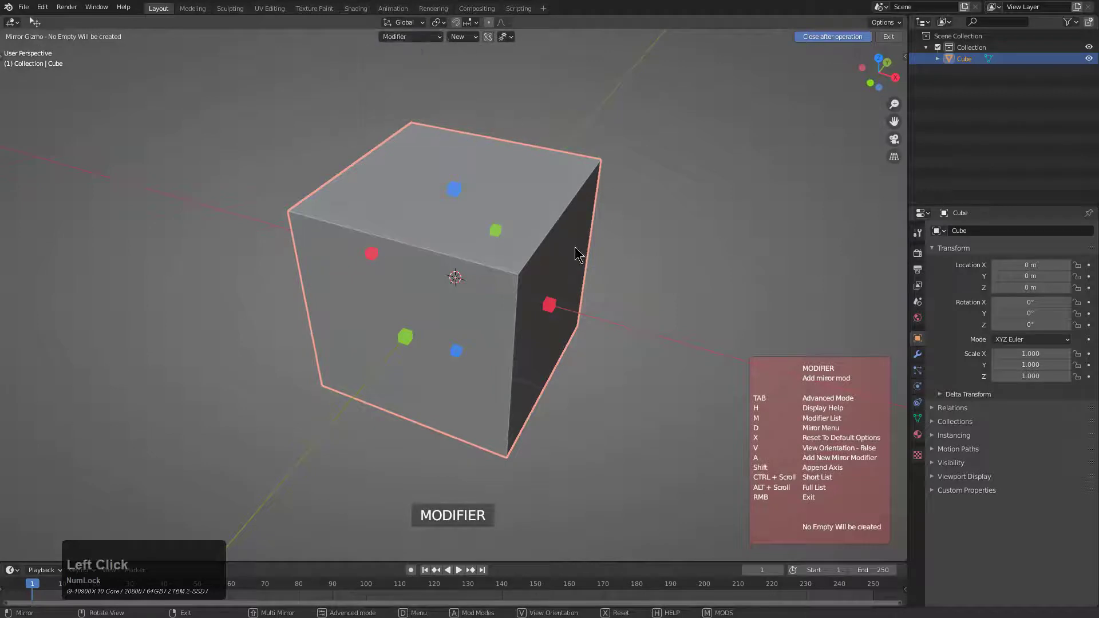
pyautogui.click(551, 306)
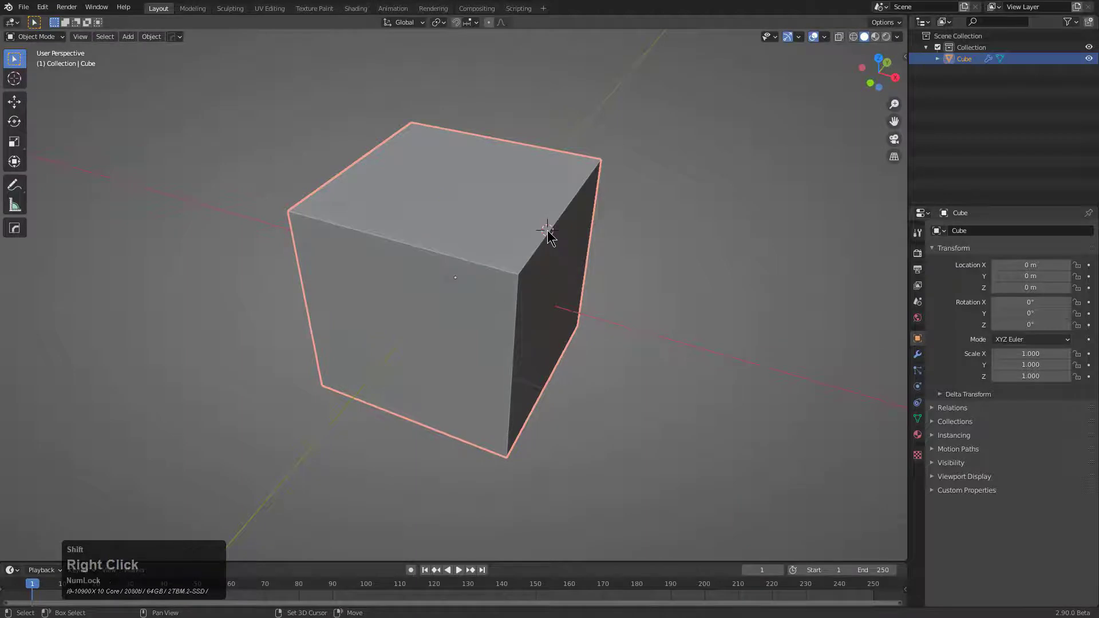
# Add a smaller cube at the 3D cursor on the large cube's upper edge and show the modifier properties
pyautogui.hotkey('shift', 'a')
pyautogui.moveTo(544, 231)
pyautogui.click(600, 243)
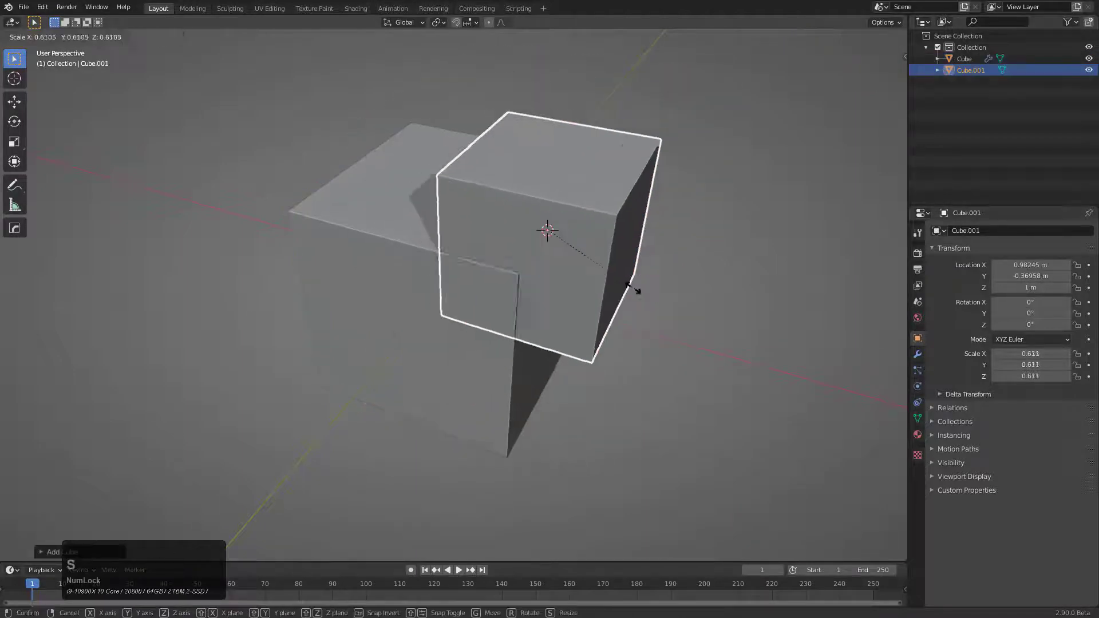
pyautogui.click(916, 353)
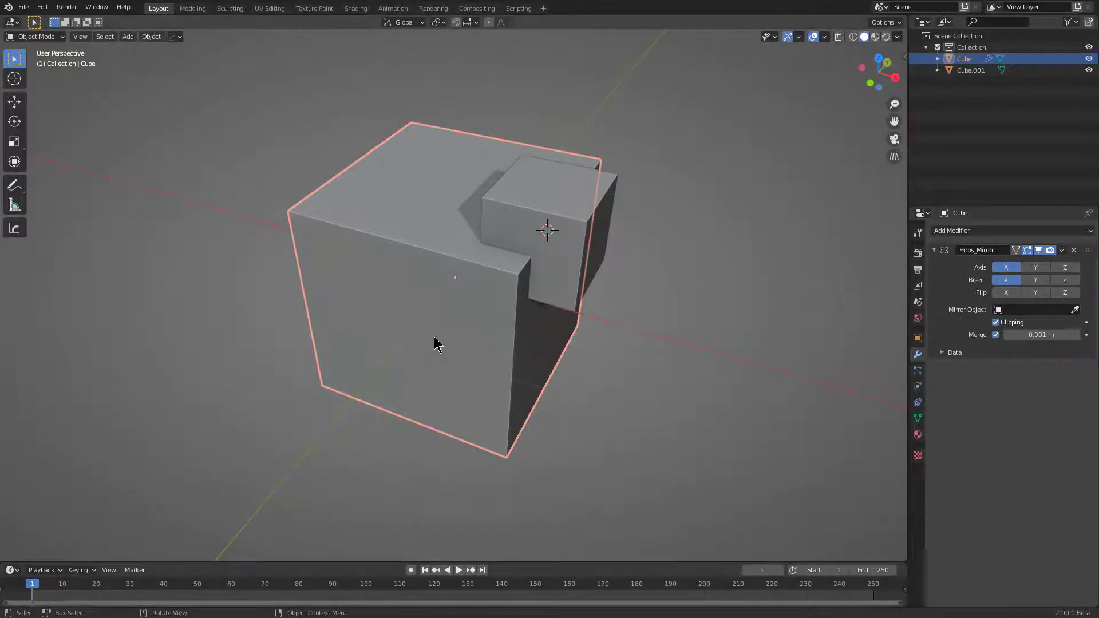
# Cut the small cube out of the large mirrored cube with a HardOps Difference boolean
pyautogui.click(574, 212)
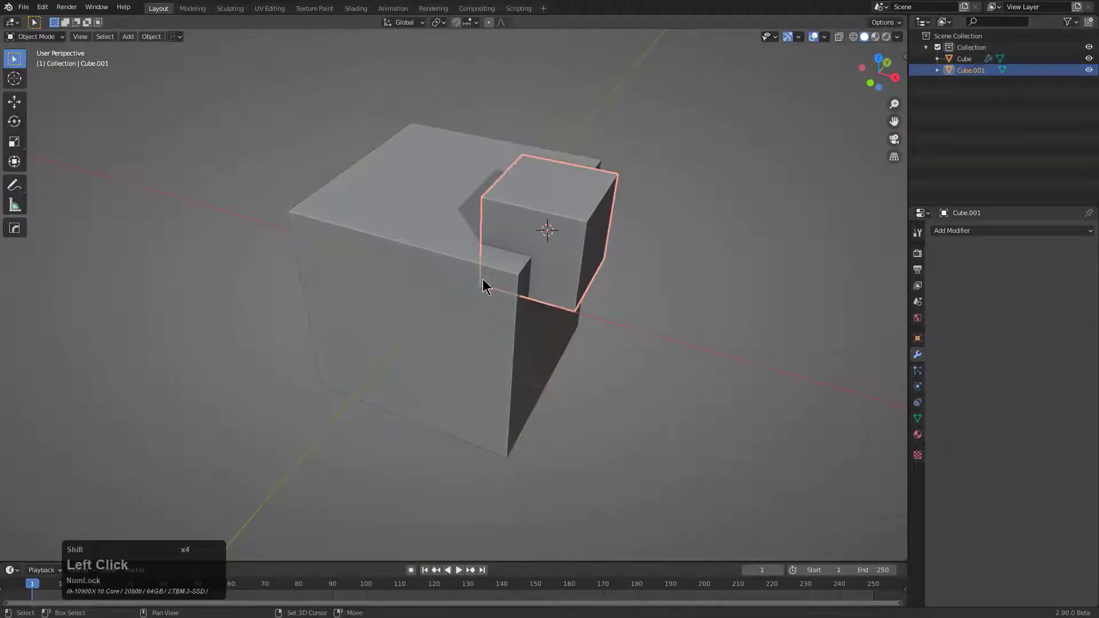
pyautogui.keyDown('shift'); pyautogui.click(478, 260); pyautogui.keyUp('shift')
pyautogui.press('q')
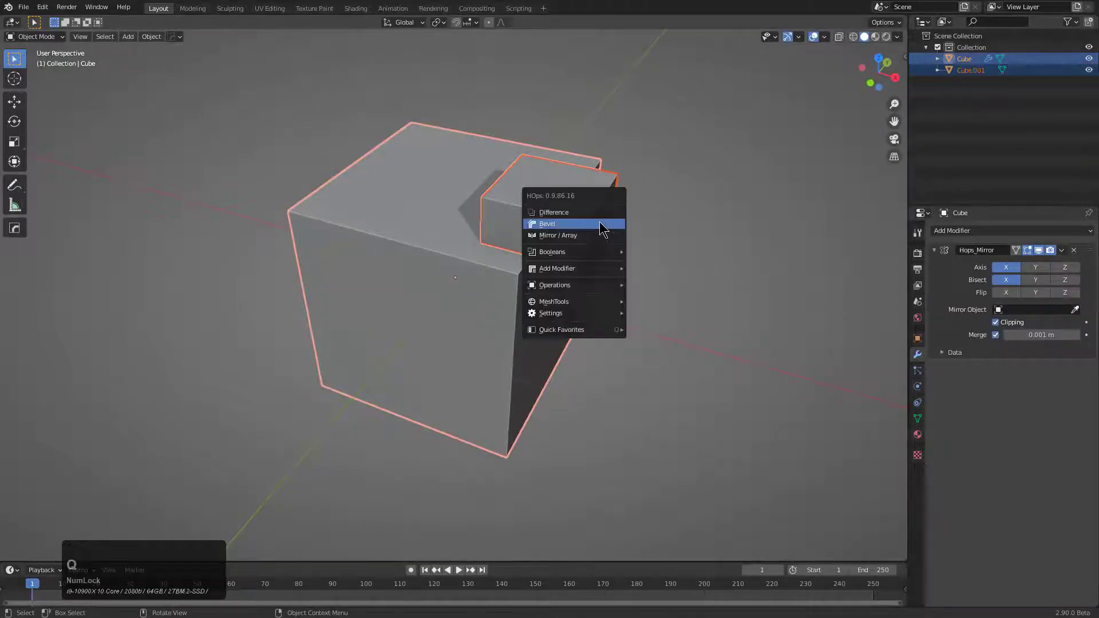
pyautogui.click(554, 212)
pyautogui.moveTo(590, 225); pyautogui.dragTo(549, 269, button='middle')
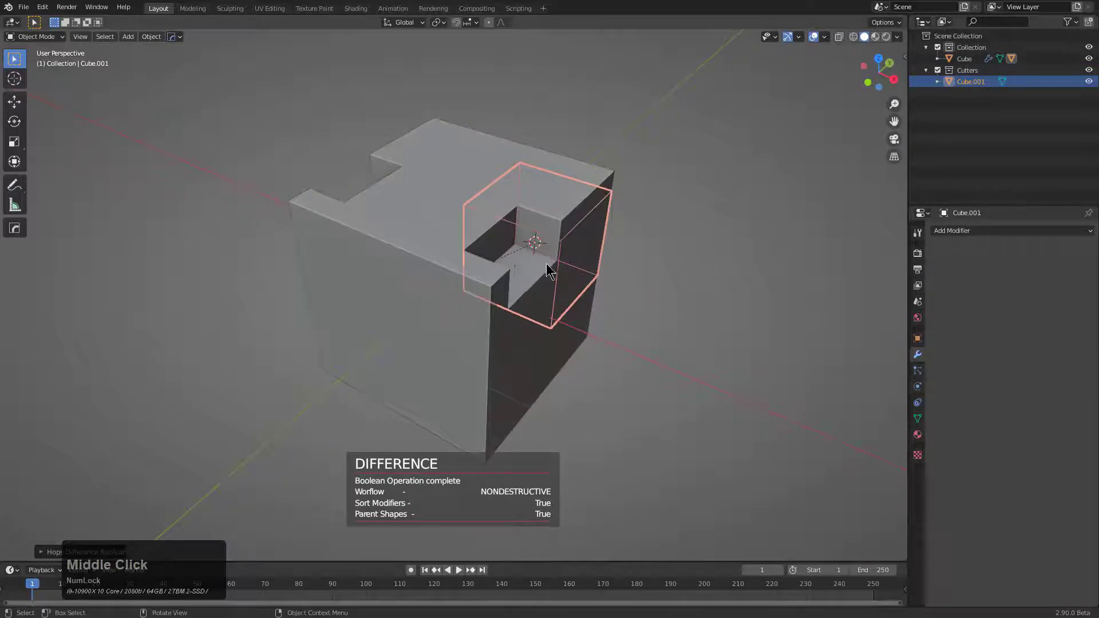
pyautogui.moveTo(472, 279); pyautogui.dragTo(457, 271, button='middle')
# Duplicate the cutter towards the cube's front corner, subtract it with Difference, and adjust its position
pyautogui.hotkey('shift', 'd')
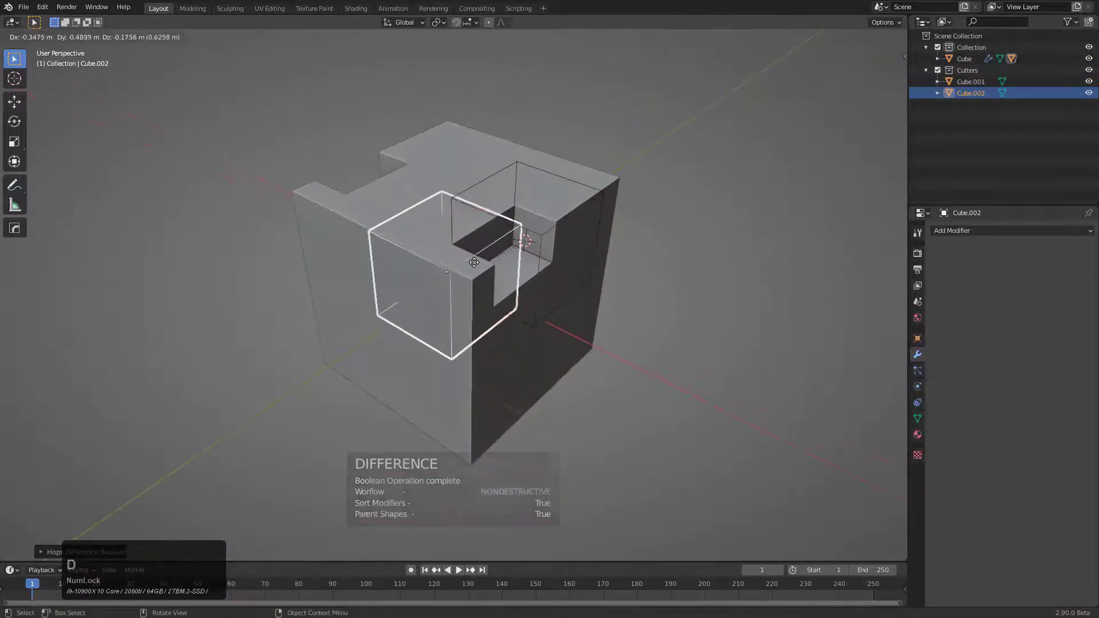
pyautogui.click(475, 263)
pyautogui.keyDown('shift'); pyautogui.click(431, 246); pyautogui.keyUp('shift')
pyautogui.press('q')
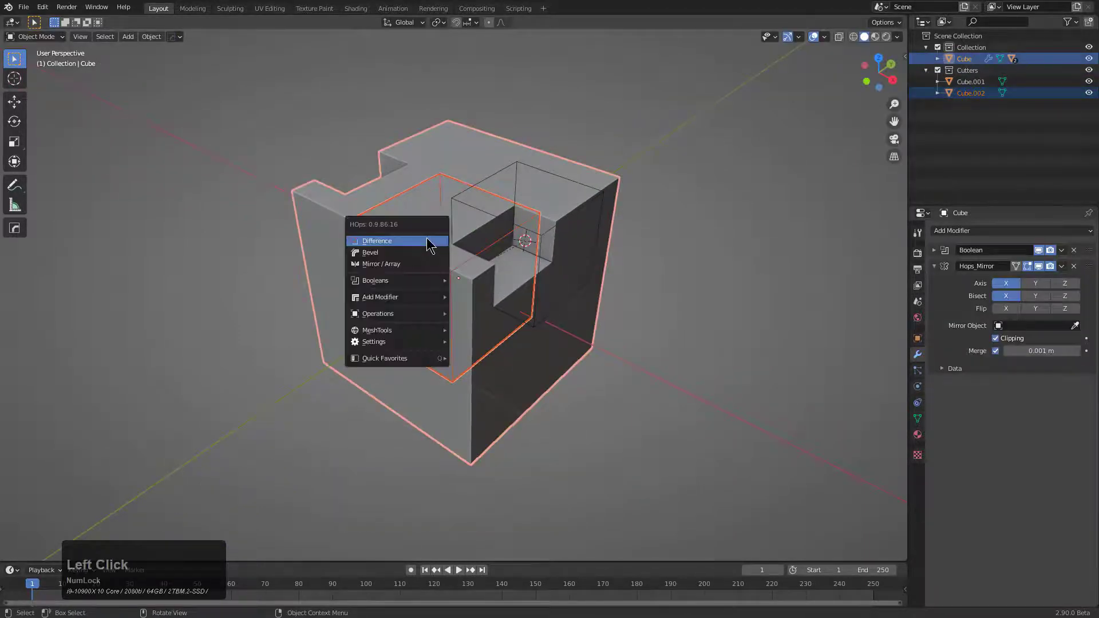
pyautogui.click(432, 243)
pyautogui.moveTo(432, 243); pyautogui.dragTo(511, 284, button='middle')
pyautogui.press('g')
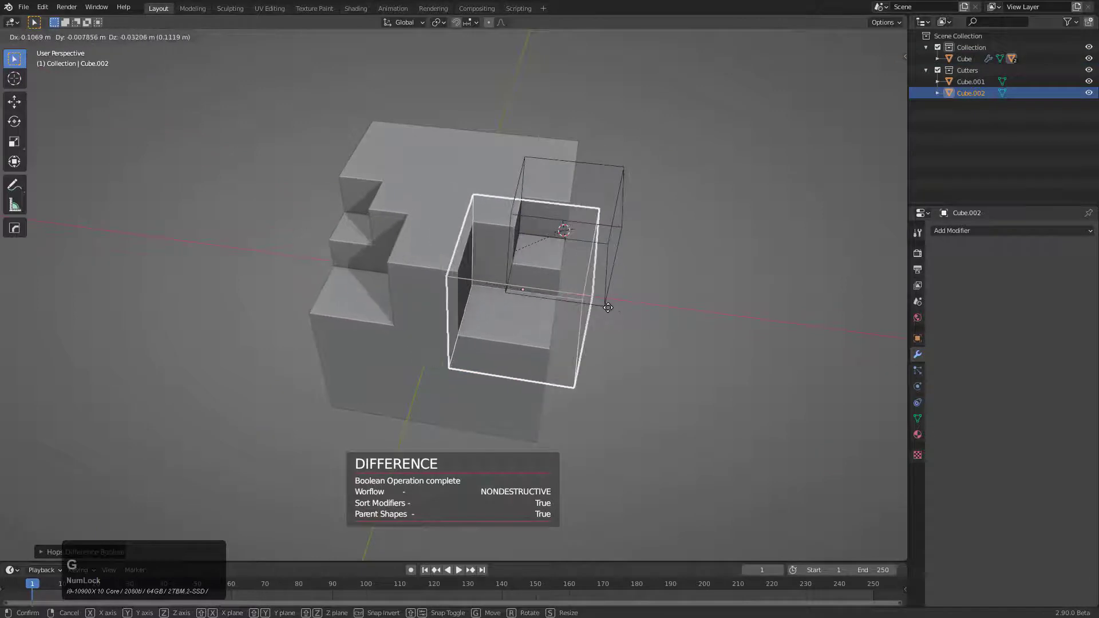
pyautogui.click(602, 306)
# Duplicate the cutter to the far side of the cube and subtract the copy with Difference
pyautogui.moveTo(602, 306); pyautogui.dragTo(518, 320, button='middle')
pyautogui.hotkey('shift', 'd')
pyautogui.click(637, 289)
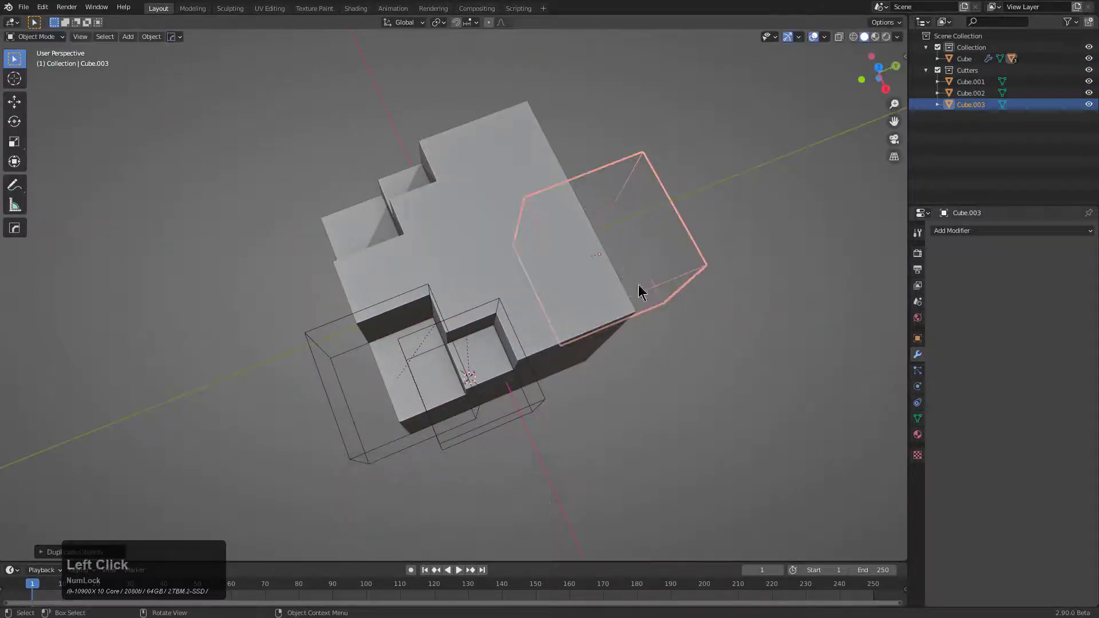
pyautogui.keyDown('shift'); pyautogui.click(521, 280); pyautogui.keyUp('shift')
pyautogui.press('q')
pyautogui.click(522, 278)
# Reposition the third cutter, scale it along Z, and select the main cube with the cutters hidden
pyautogui.moveTo(568, 318); pyautogui.dragTo(600, 308, button='middle')
pyautogui.press('g')
pyautogui.click(654, 336)
pyautogui.press('s')
pyautogui.press('z')
pyautogui.click(687, 442)
pyautogui.moveTo(687, 442); pyautogui.dragTo(554, 301, button='middle')
pyautogui.click(562, 321)
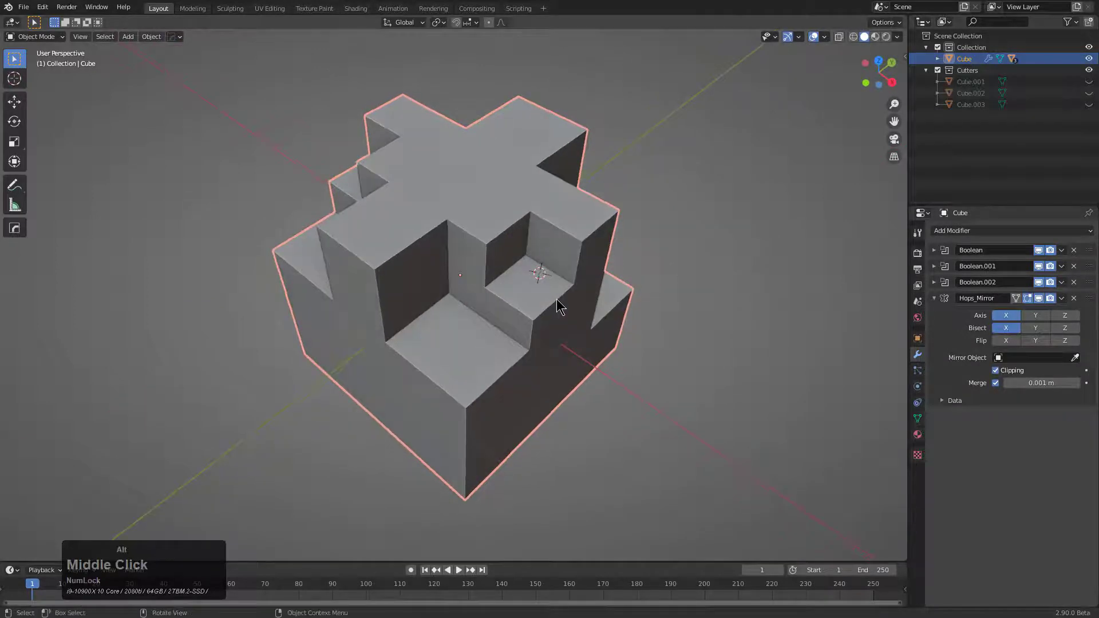
# Reopen the mirror gizmo on the cut cube and review its mirror modes
pyautogui.hotkey('alt', 'x')
pyautogui.click(419, 39)
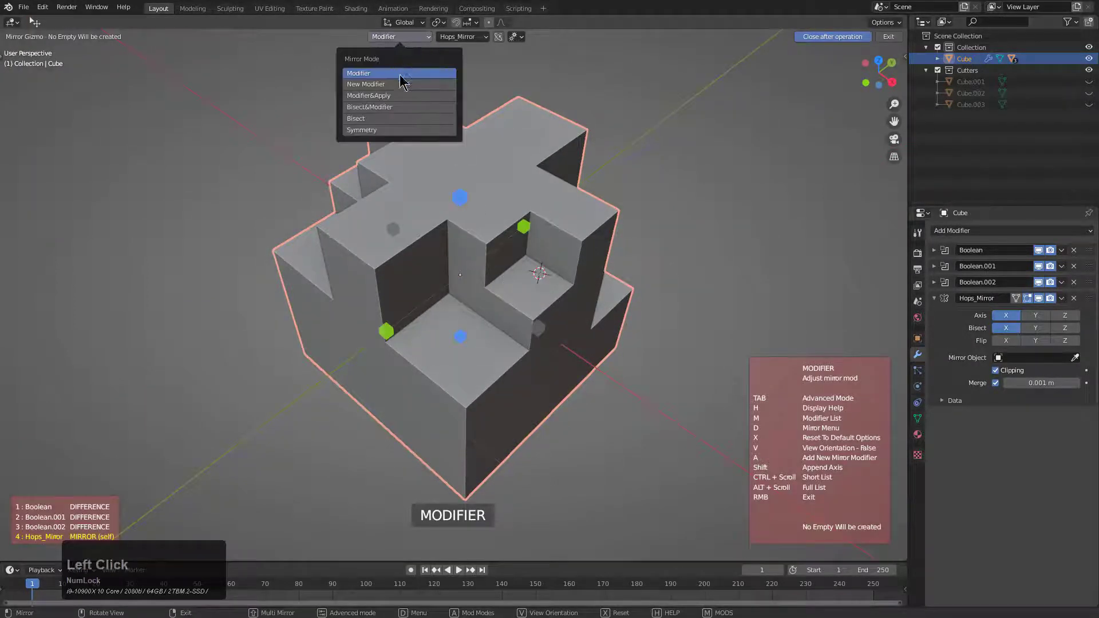
pyautogui.moveTo(395, 95); pyautogui.dragTo(311, 183, button='middle')
pyautogui.scroll(-2, 330, 271)
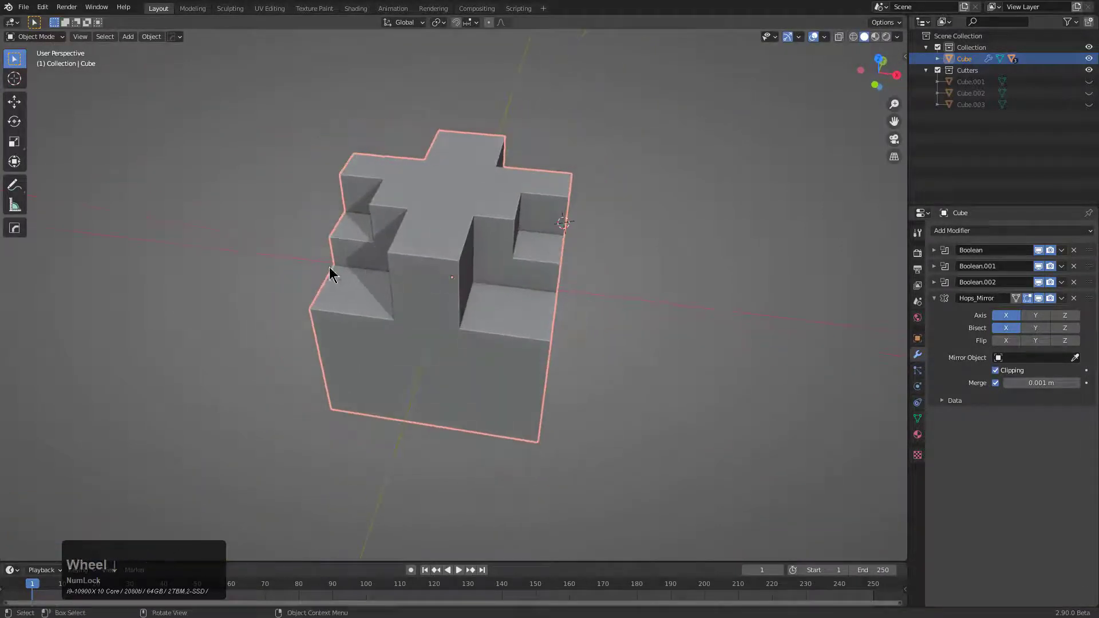
# Select the cube's bottom face in Edit Mode, place the 3D cursor on it, and return to Object Mode
pyautogui.moveTo(477, 354); pyautogui.dragTo(471, 259, button='middle')
pyautogui.press('Tab')
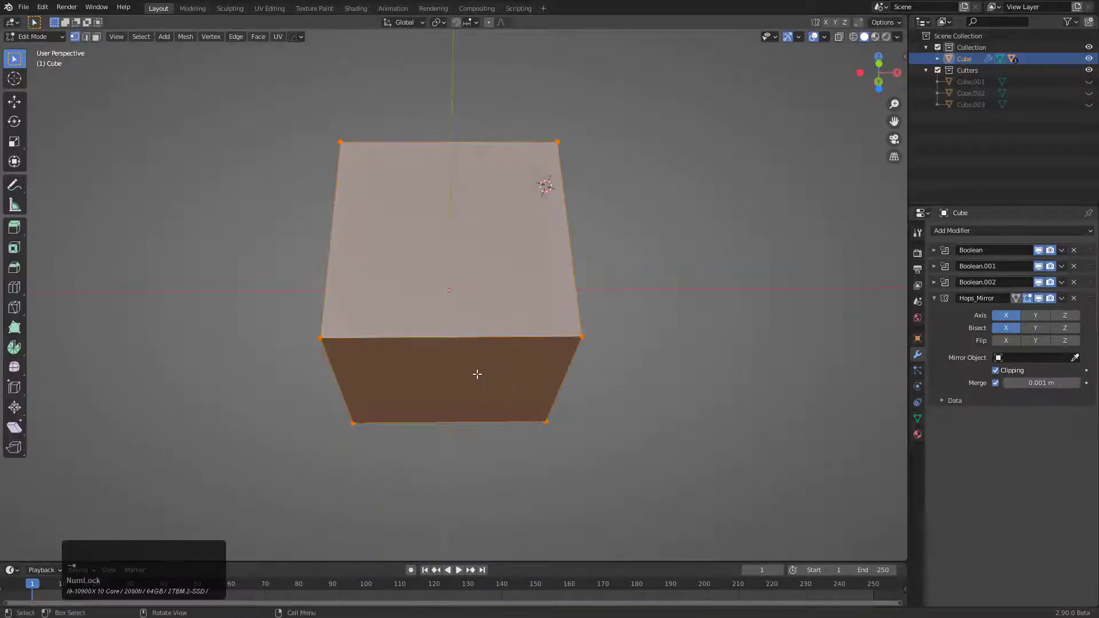
pyautogui.click(477, 373)
pyautogui.press('3')
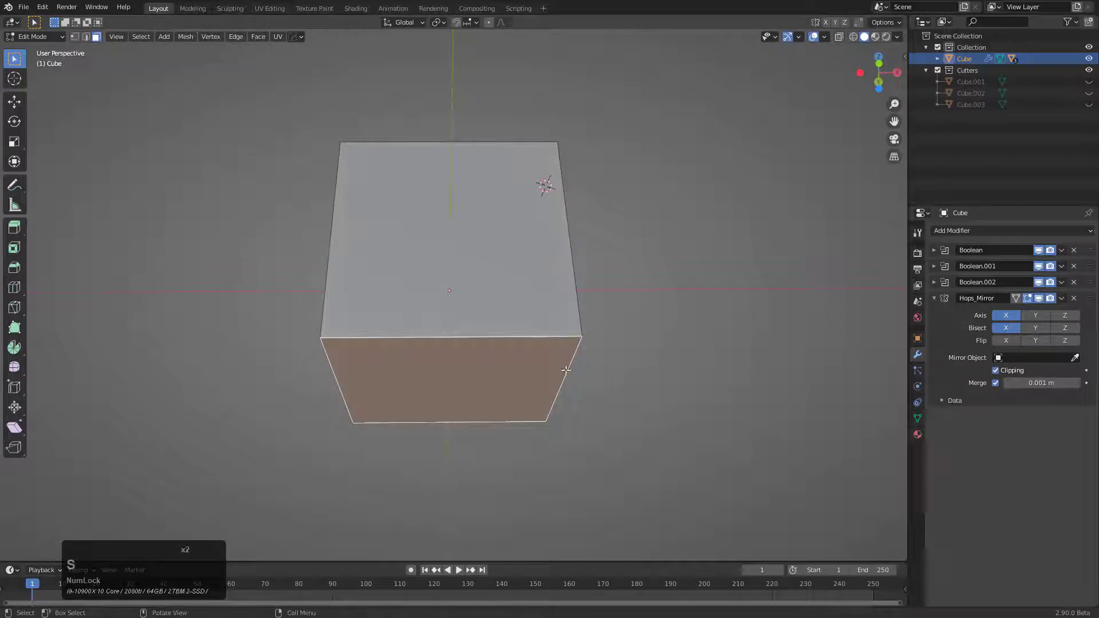
pyautogui.moveTo(565, 369); pyautogui.dragTo(538, 379, button='middle')
pyautogui.press('Tab')
pyautogui.press('Tab')
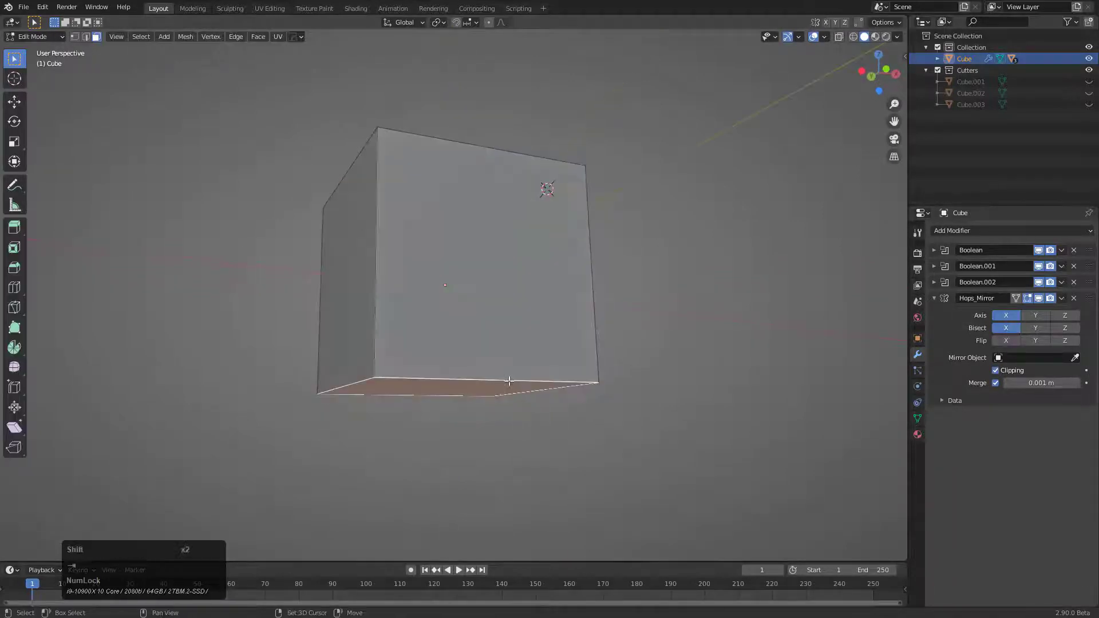
pyautogui.moveTo(484, 381); pyautogui.dragTo(484, 328, button='middle')
pyautogui.press('Tab')
pyautogui.press('Tab')
pyautogui.keyDown('shift'); pyautogui.rightClick(446, 373); pyautogui.keyUp('shift')
pyautogui.press('Tab')
# Toggle the cube's existing X mirror off and on repeatedly with the gizmo in Modifier mode
pyautogui.hotkey('alt', 'x')
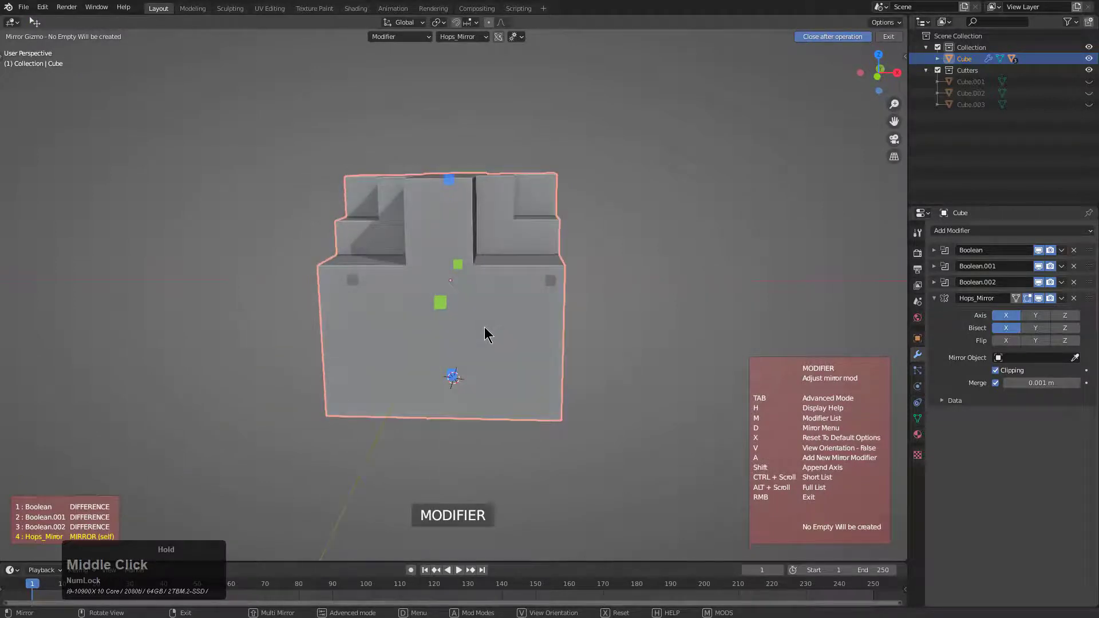
pyautogui.scroll(2, 484, 327)
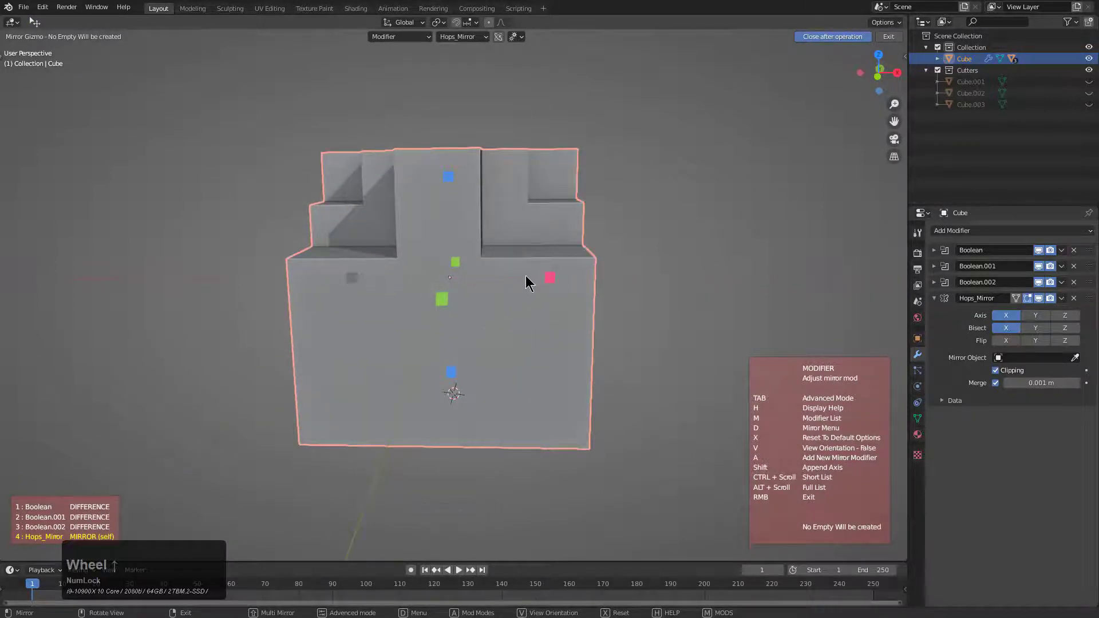
pyautogui.click(548, 278)
pyautogui.hotkey('alt', 'x')
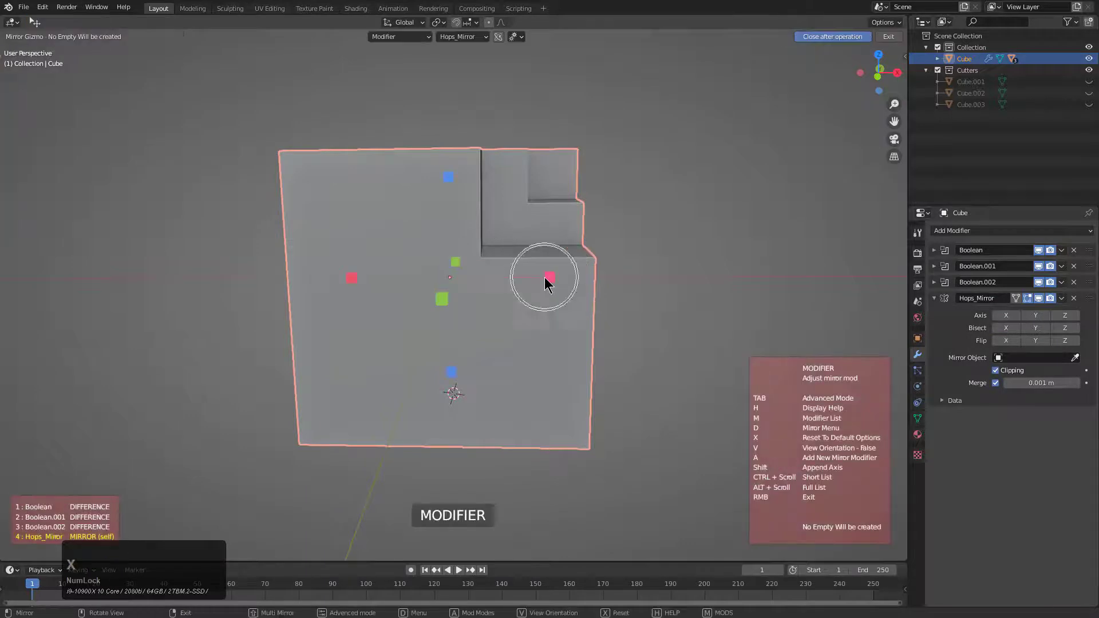
pyautogui.click(547, 278)
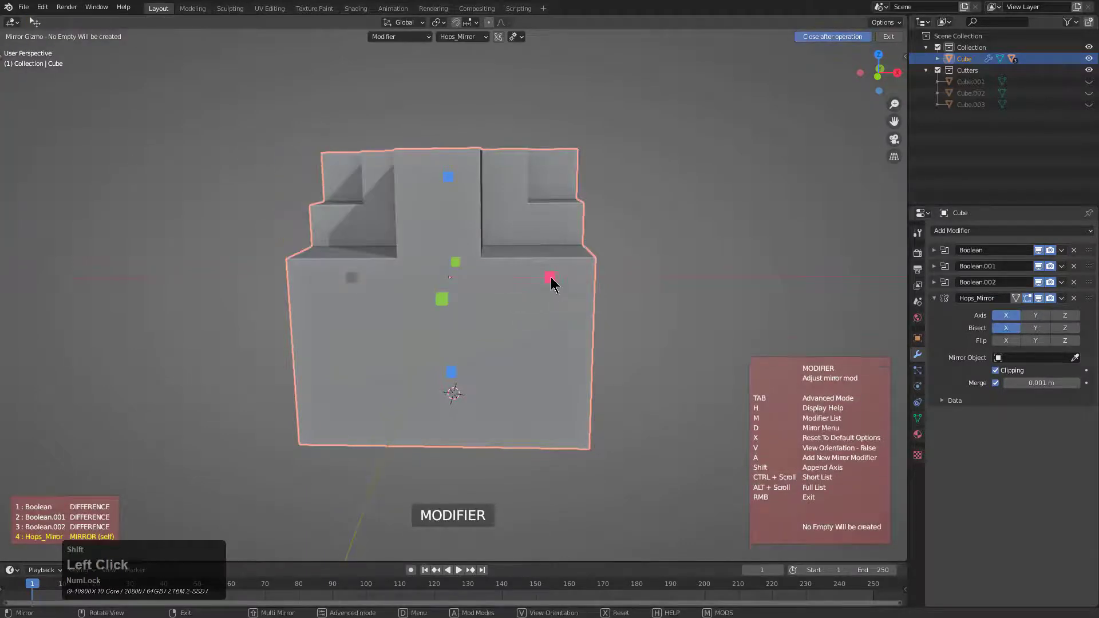
pyautogui.keyDown('shift'); pyautogui.doubleClick(550, 279); pyautogui.keyUp('shift')
pyautogui.keyDown('shift'); pyautogui.click(550, 279); pyautogui.keyUp('shift')
pyautogui.keyDown('shift'); pyautogui.click(550, 279); pyautogui.keyUp('shift')
pyautogui.keyDown('shift'); pyautogui.click(550, 279); pyautogui.keyUp('shift')
pyautogui.keyDown('shift'); pyautogui.click(550, 279); pyautogui.keyUp('shift')
pyautogui.keyDown('shift'); pyautogui.click(550, 279); pyautogui.keyUp('shift')
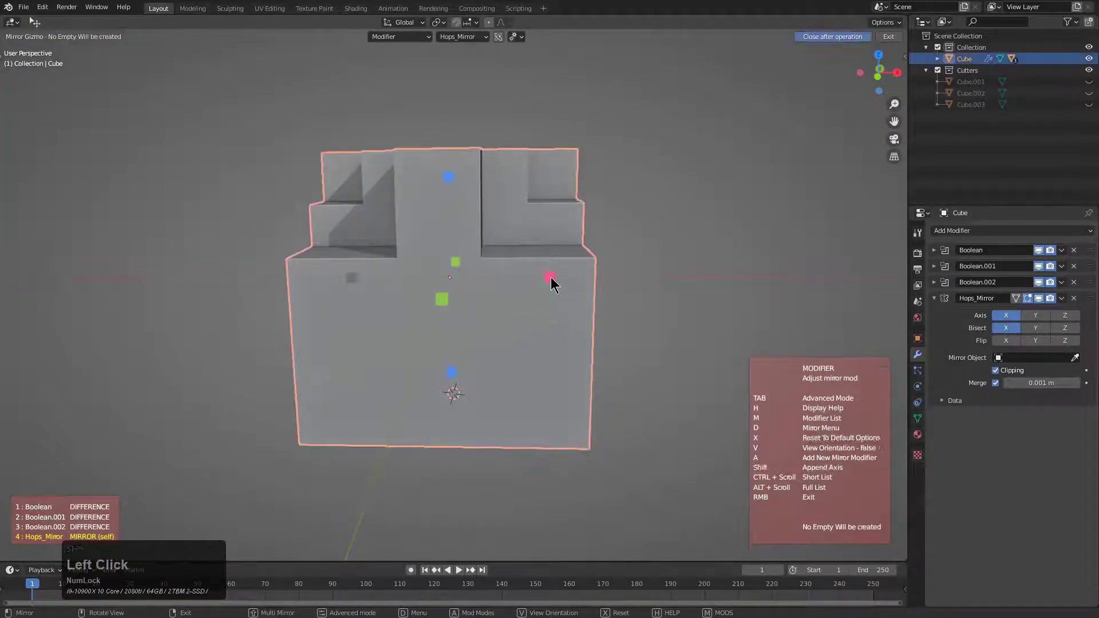
pyautogui.keyDown('shift'); pyautogui.click(550, 279); pyautogui.keyUp('shift')
pyautogui.click(550, 279)
pyautogui.click(550, 278)
pyautogui.doubleClick(550, 279)
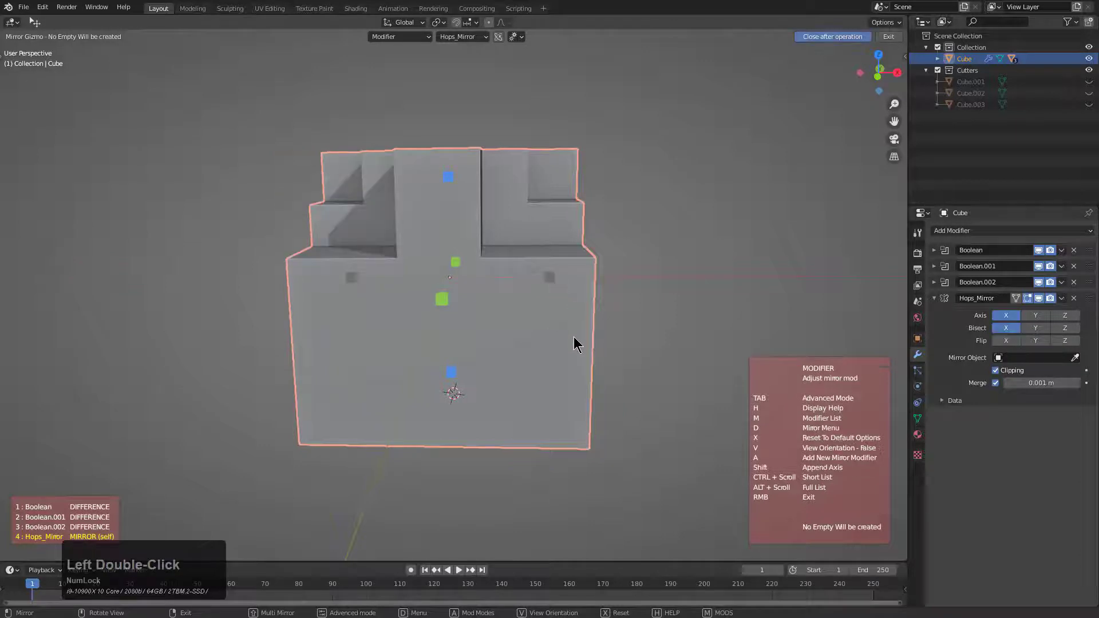
# Set the mirror gizmo to New Modifier in Advanced Mode, using the Cursor pivot with Local orientation
pyautogui.moveTo(573, 338); pyautogui.dragTo(542, 342, button='middle')
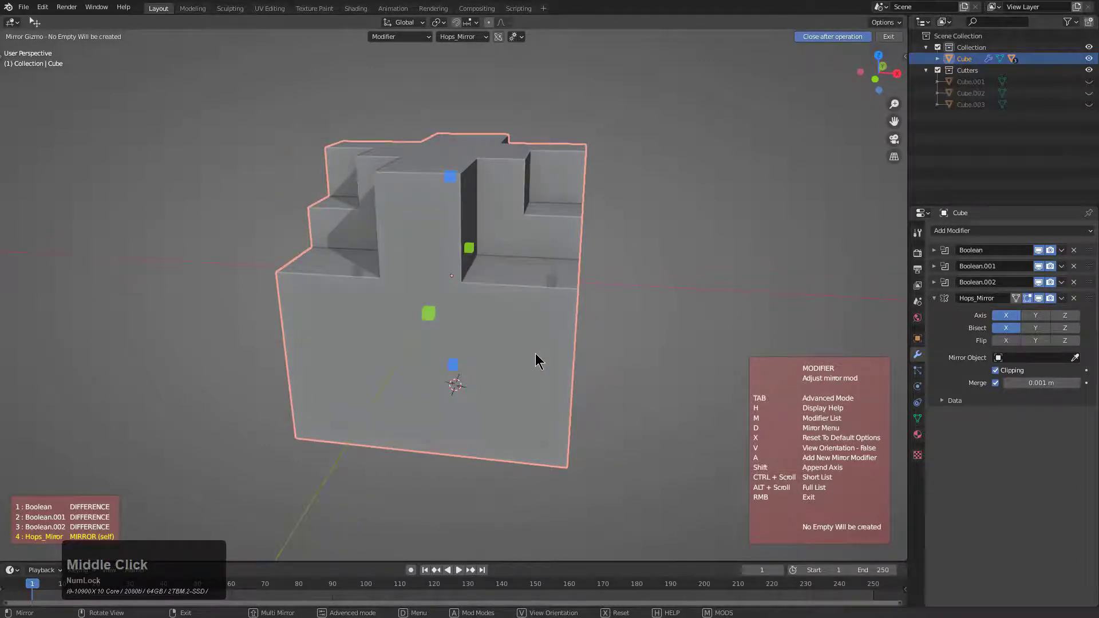
pyautogui.press('a')
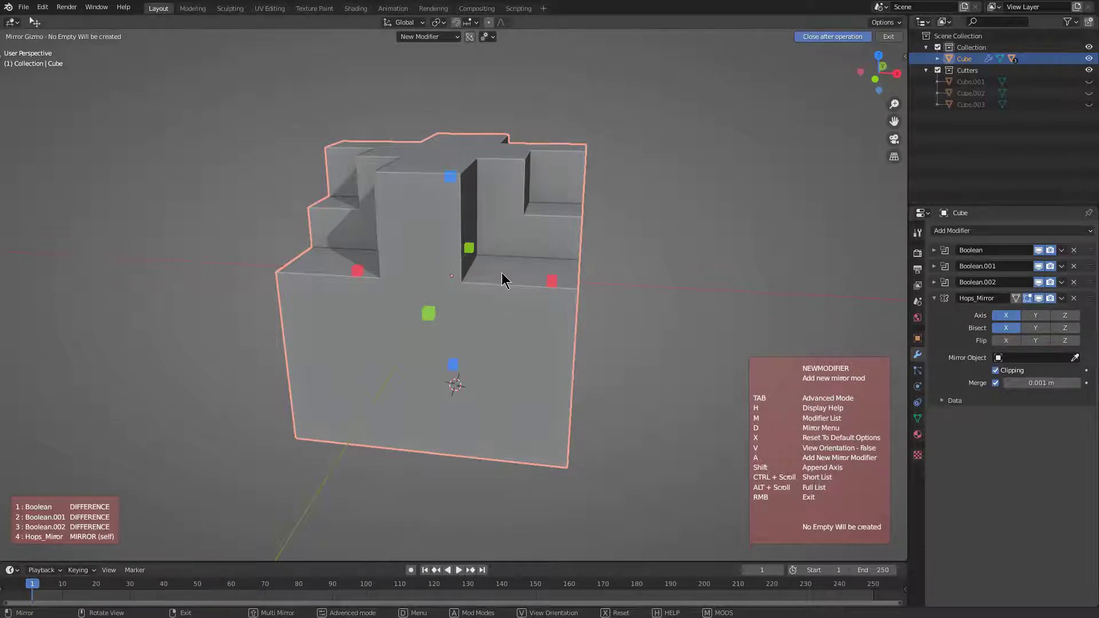
pyautogui.click(487, 38)
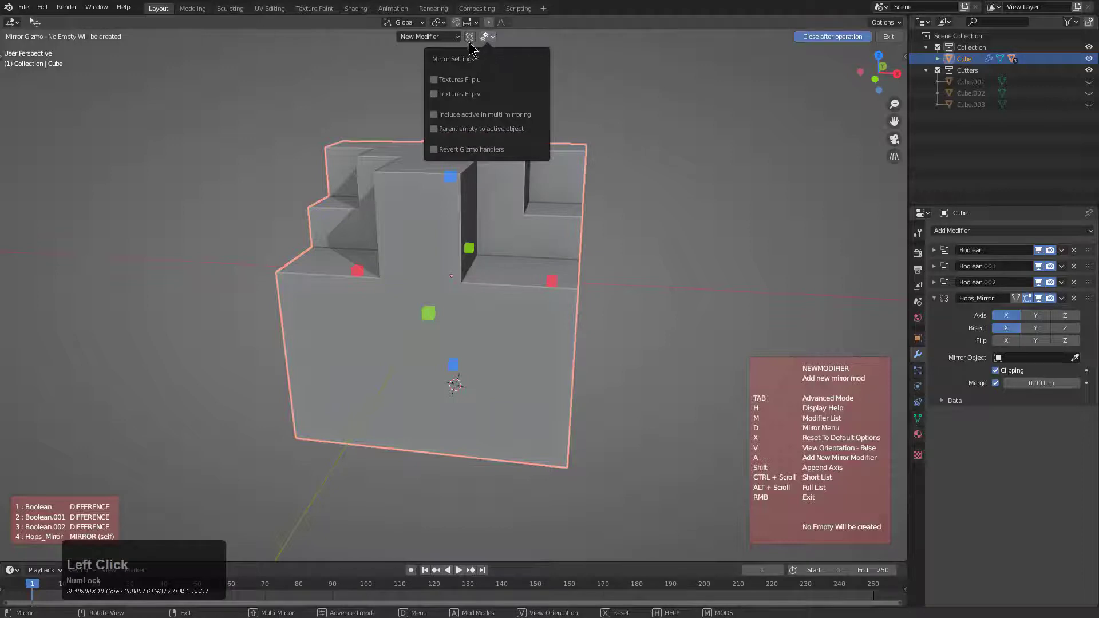
pyautogui.click(468, 39)
pyautogui.click(468, 38)
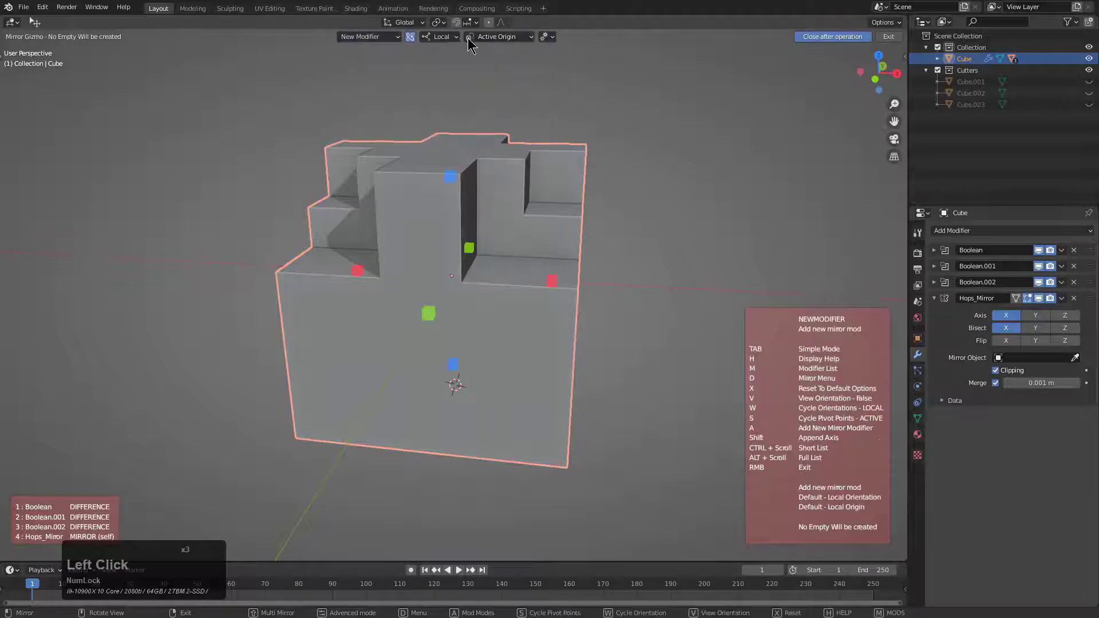
pyautogui.click(501, 39)
pyautogui.click(485, 98)
# Mirror the cut cube across Z about the 3D cursor as a new modifier and inspect the shape
pyautogui.moveTo(506, 368); pyautogui.dragTo(464, 328, button='middle')
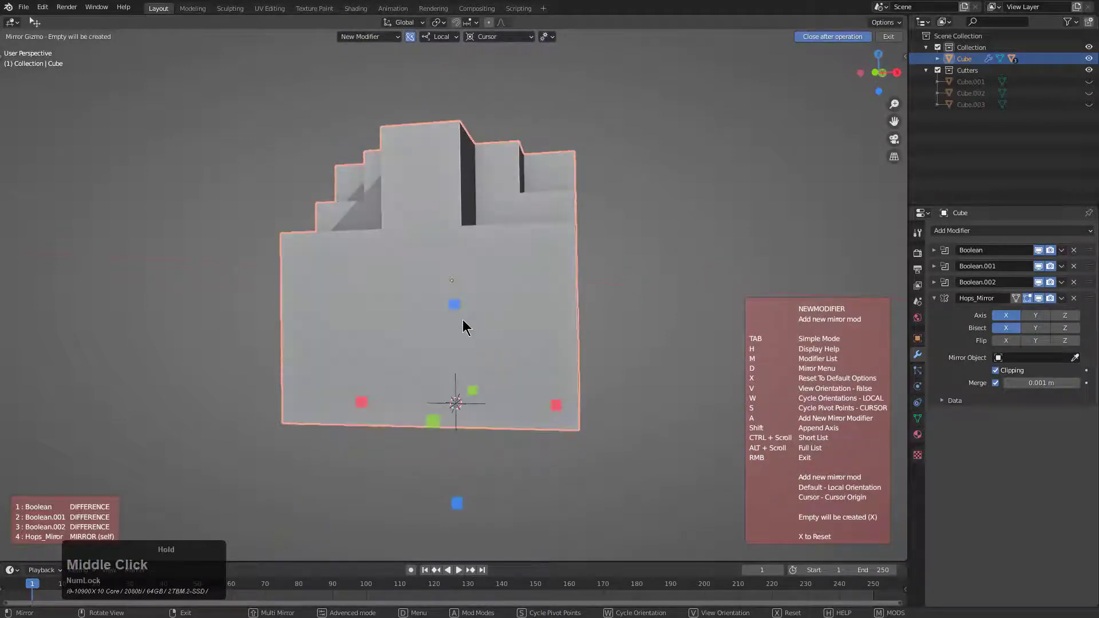
pyautogui.click(457, 310)
pyautogui.scroll(-3, 482, 366)
pyautogui.moveTo(482, 366); pyautogui.dragTo(533, 326, button='middle')
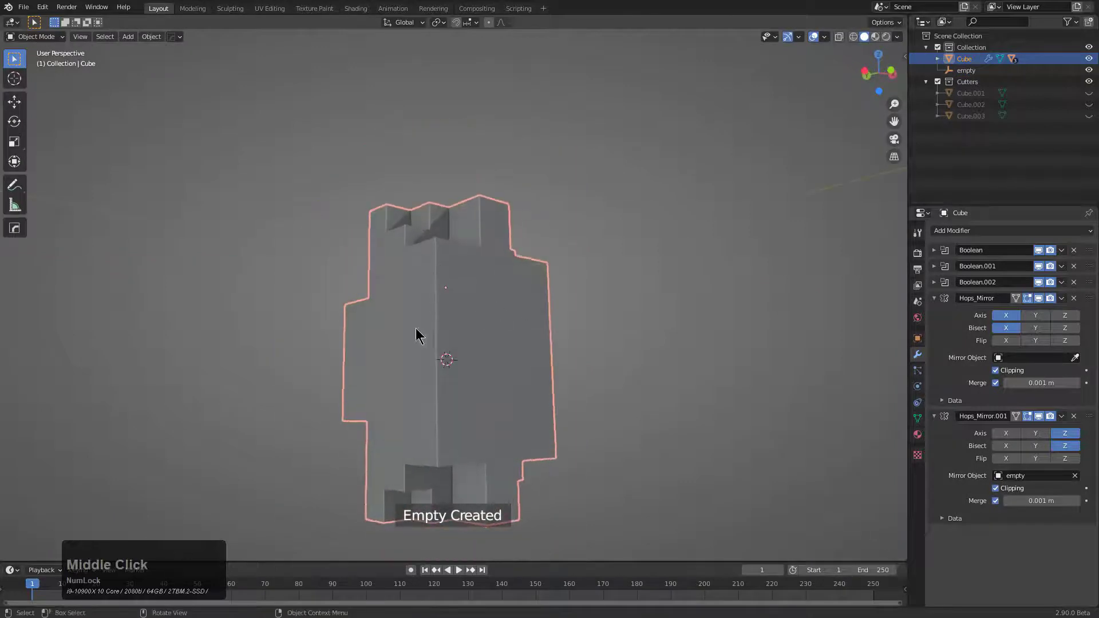
pyautogui.moveTo(463, 349); pyautogui.dragTo(422, 318, button='middle')
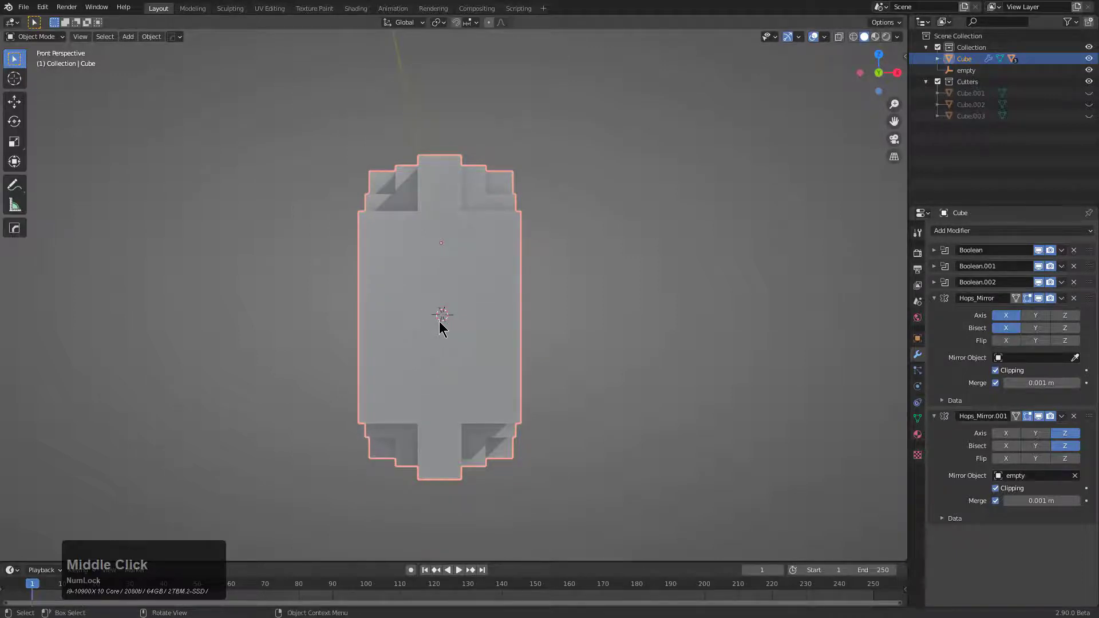
# Align the viewport to an orthographic front view of the mirrored cube and roll it to about 45°
pyautogui.press('v')
pyautogui.click(360, 454)
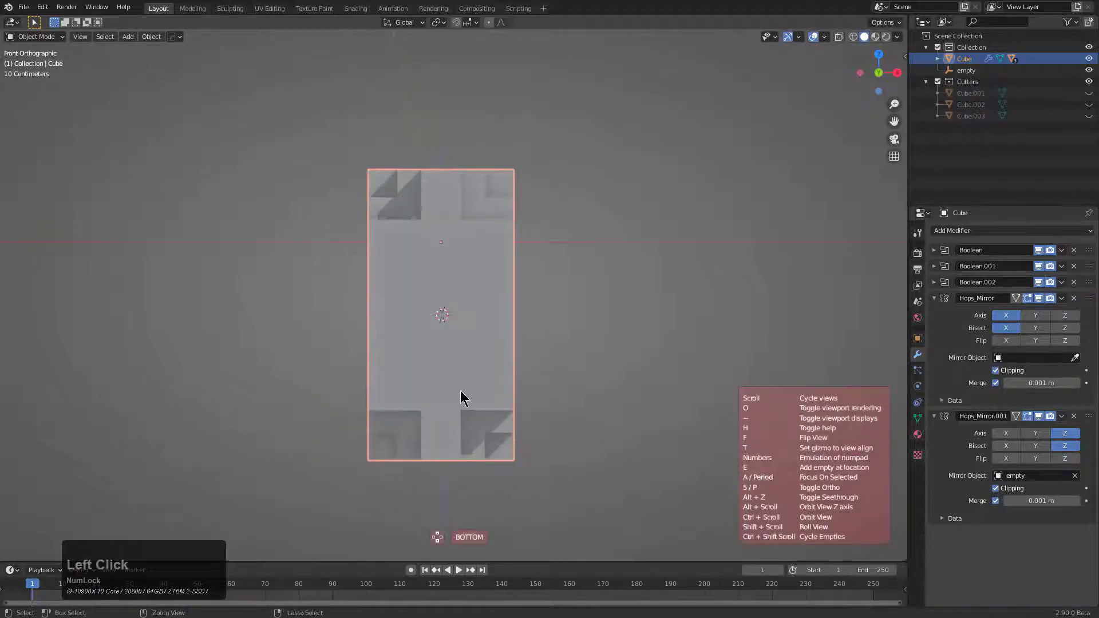
pyautogui.keyDown('ctrl'); pyautogui.scroll(-2, 463, 390); pyautogui.keyUp('ctrl')
pyautogui.keyDown('ctrl'); pyautogui.scroll(-3, 462, 392); pyautogui.keyUp('ctrl')
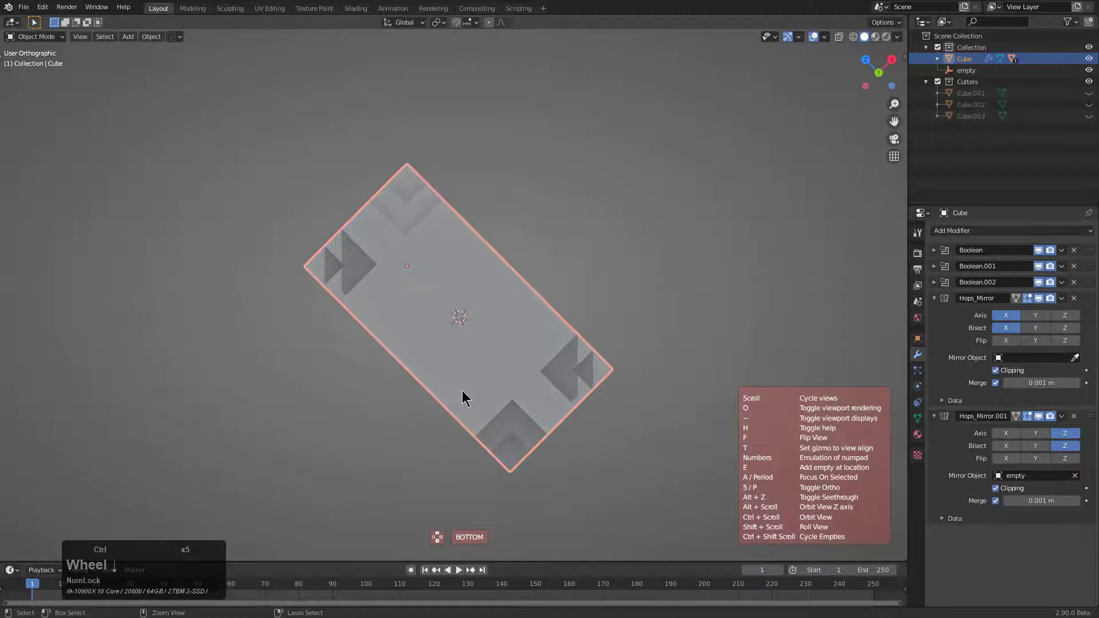
pyautogui.keyDown('alt'); pyautogui.click(461, 390); pyautogui.keyUp('alt')
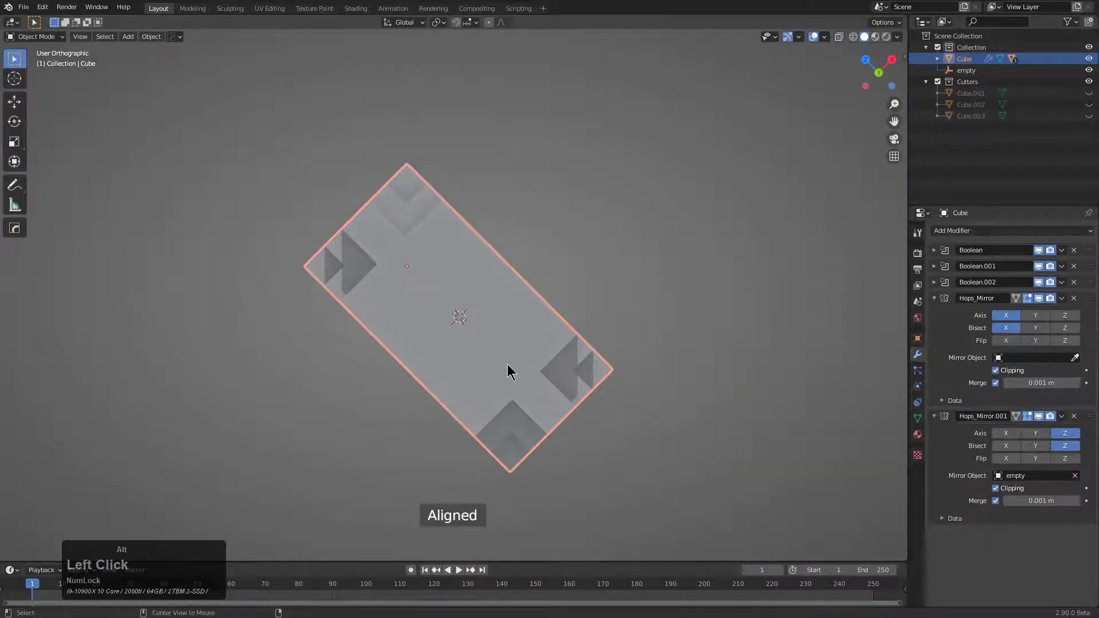
# Add two New Modifier mirrors about the 3D cursor in View orientation, one horizontally and one vertically across the rolled view
pyautogui.hotkey('alt', 'x')
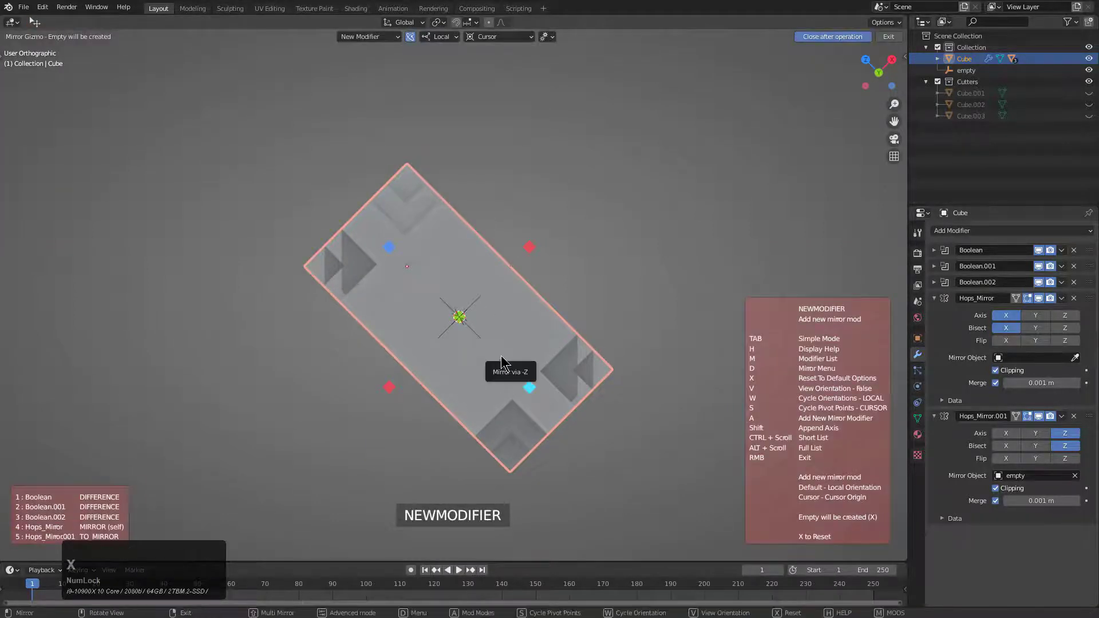
pyautogui.scroll(2, 473, 319)
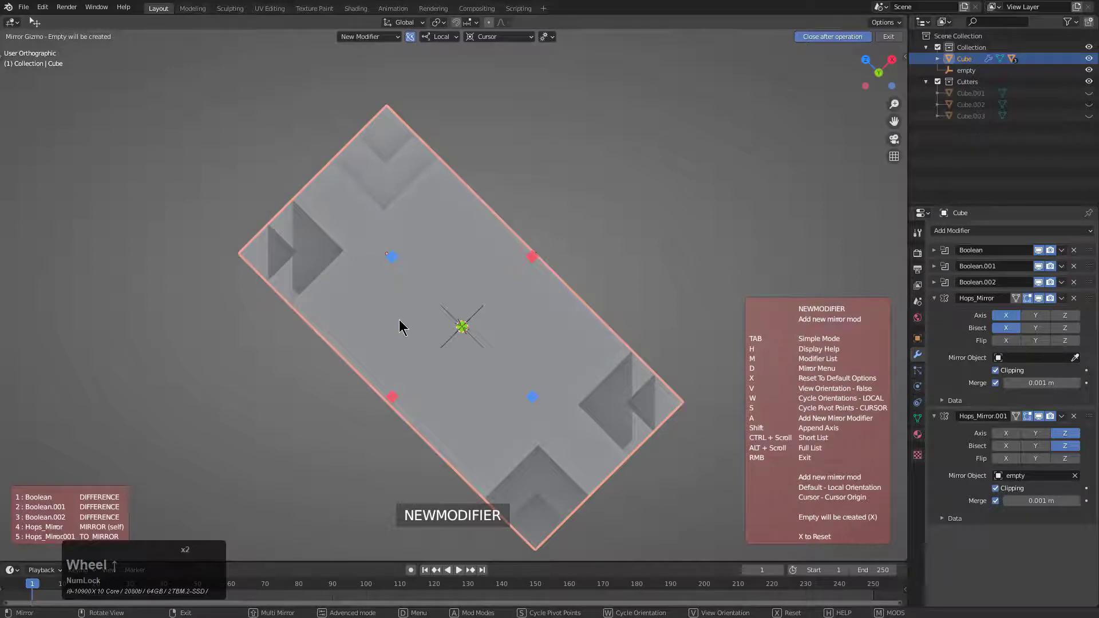
pyautogui.press('v')
pyautogui.click(362, 326)
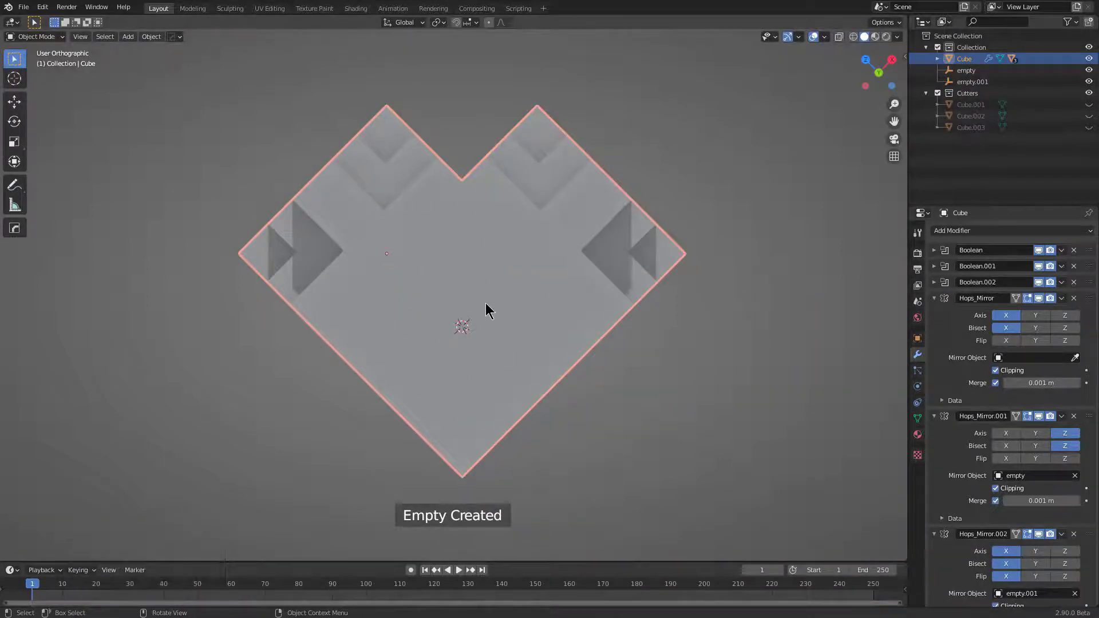
pyautogui.hotkey('alt', 'x')
pyautogui.click(462, 228)
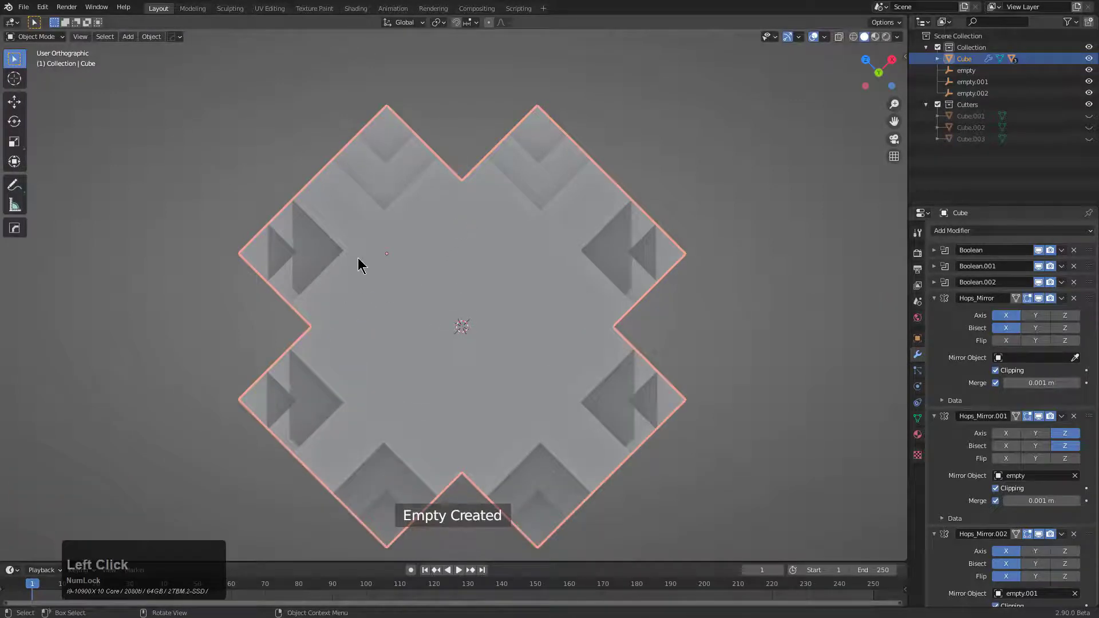
# Step through the cube's stacked Boolean and mirror modifiers with Mod Scroll/Toggle to see how the shape builds up
pyautogui.press('KP_1')
pyautogui.moveTo(404, 264); pyautogui.dragTo(447, 314, button='middle')
pyautogui.press('q')
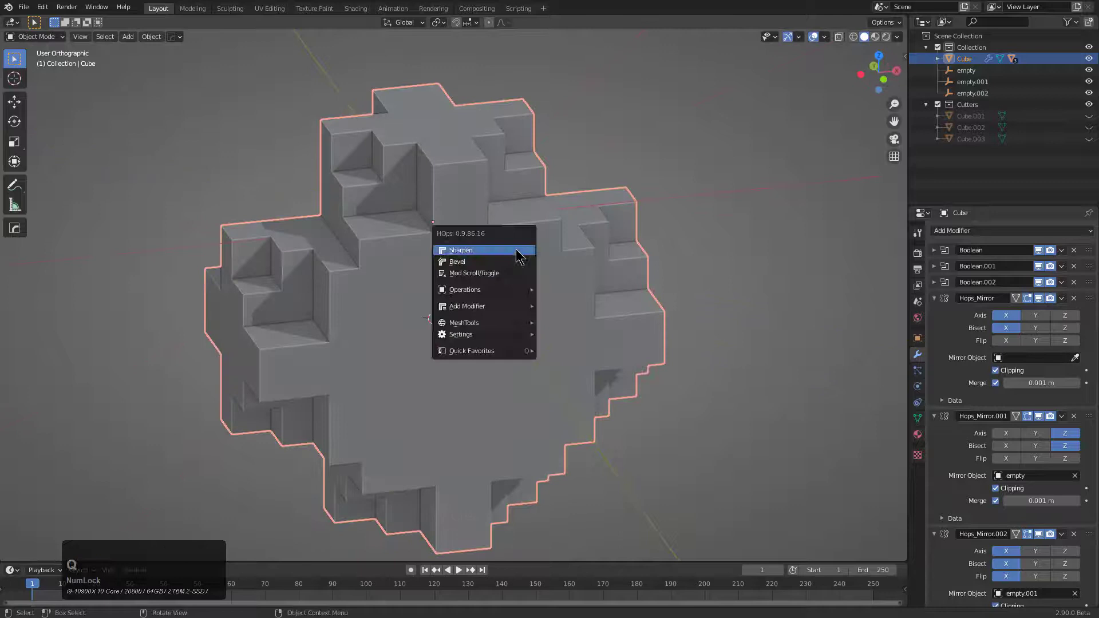
pyautogui.click(492, 273)
pyautogui.scroll(3, 494, 279)
pyautogui.scroll(3, 494, 280)
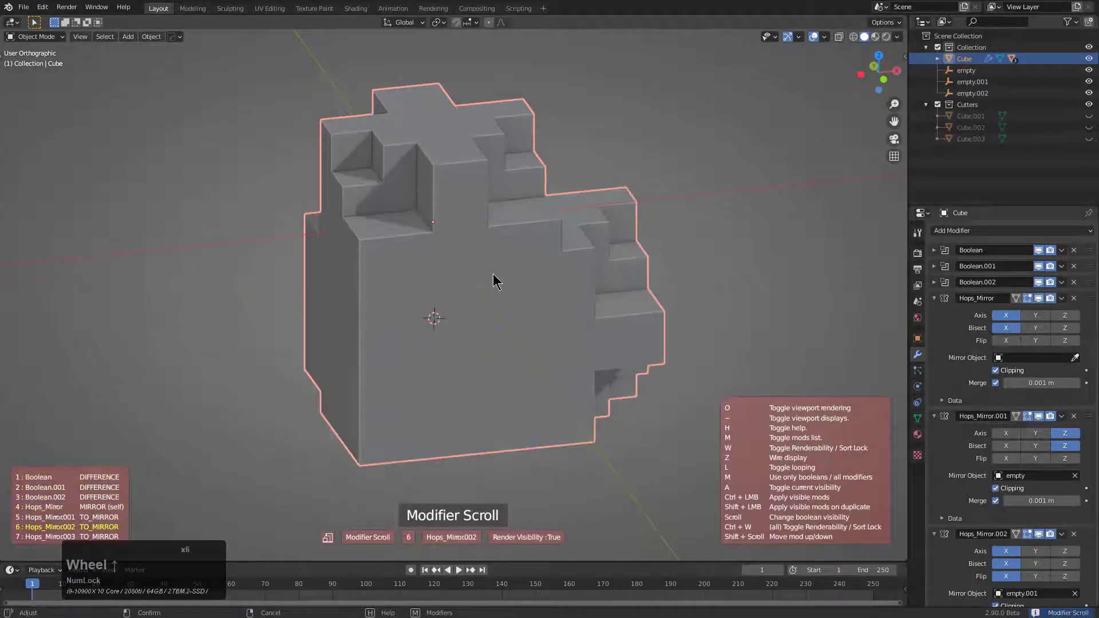
pyautogui.scroll(-4, 494, 281)
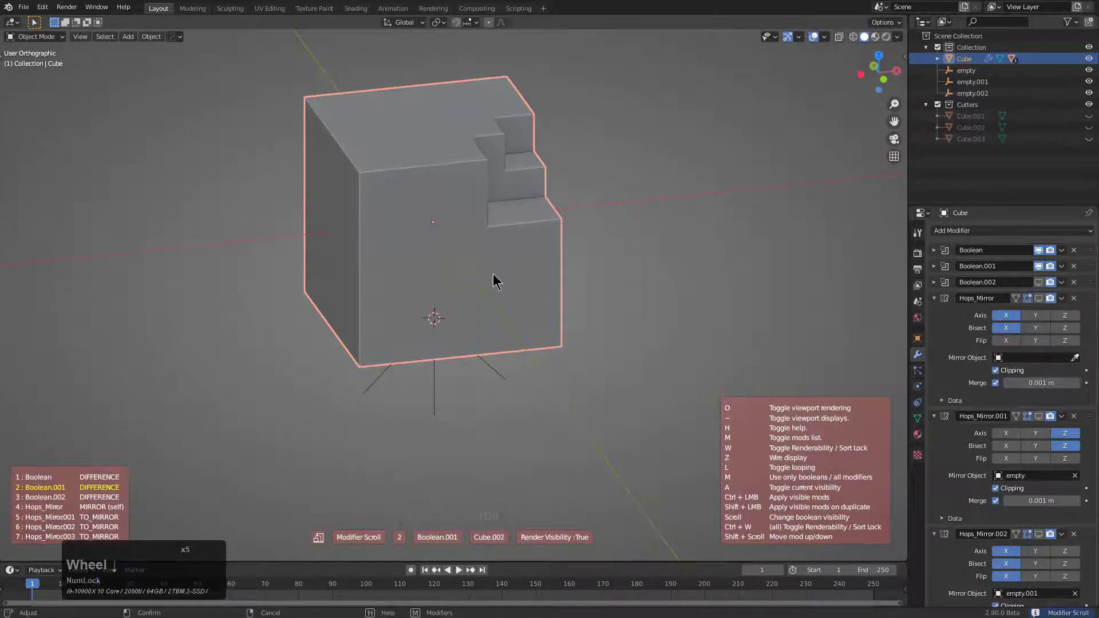
pyautogui.scroll(5, 494, 280)
pyautogui.scroll(1, 494, 280)
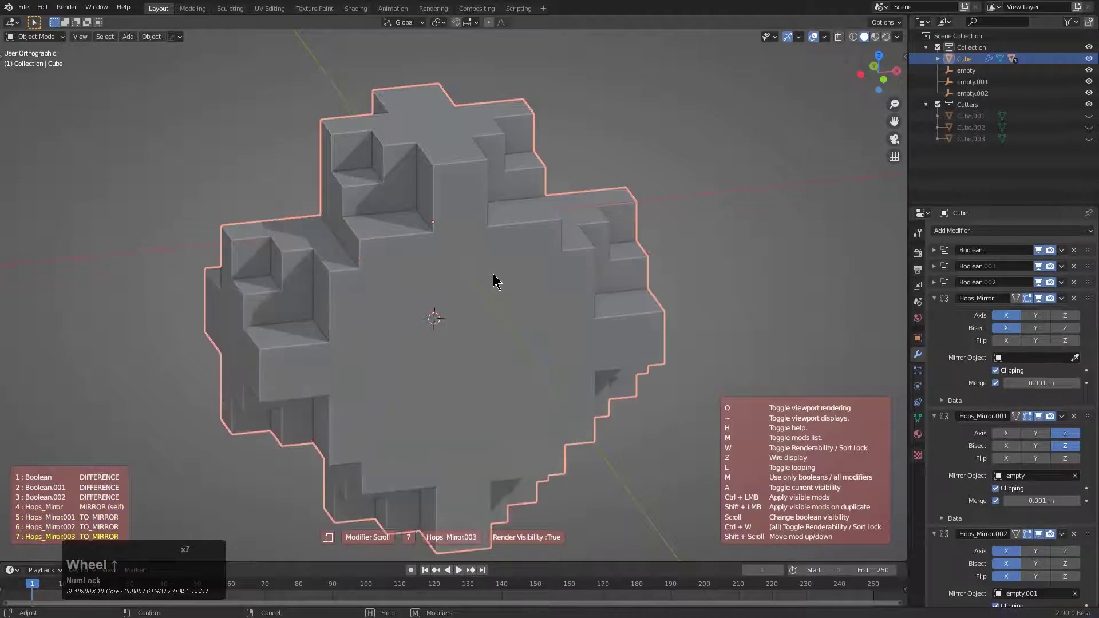
pyautogui.scroll(-1, 495, 280)
pyautogui.scroll(-2, 495, 278)
pyautogui.rightClick(504, 277)
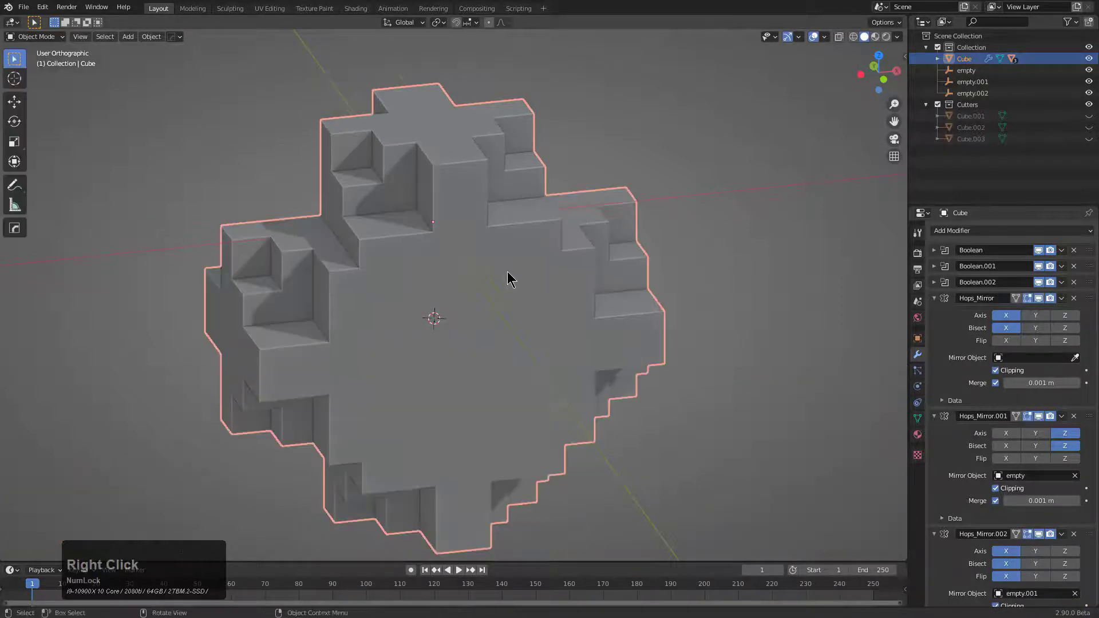
# Start a new General file
pyautogui.moveTo(510, 277); pyautogui.dragTo(415, 192, button='middle')
pyautogui.hotkey('ctrl', 'n')
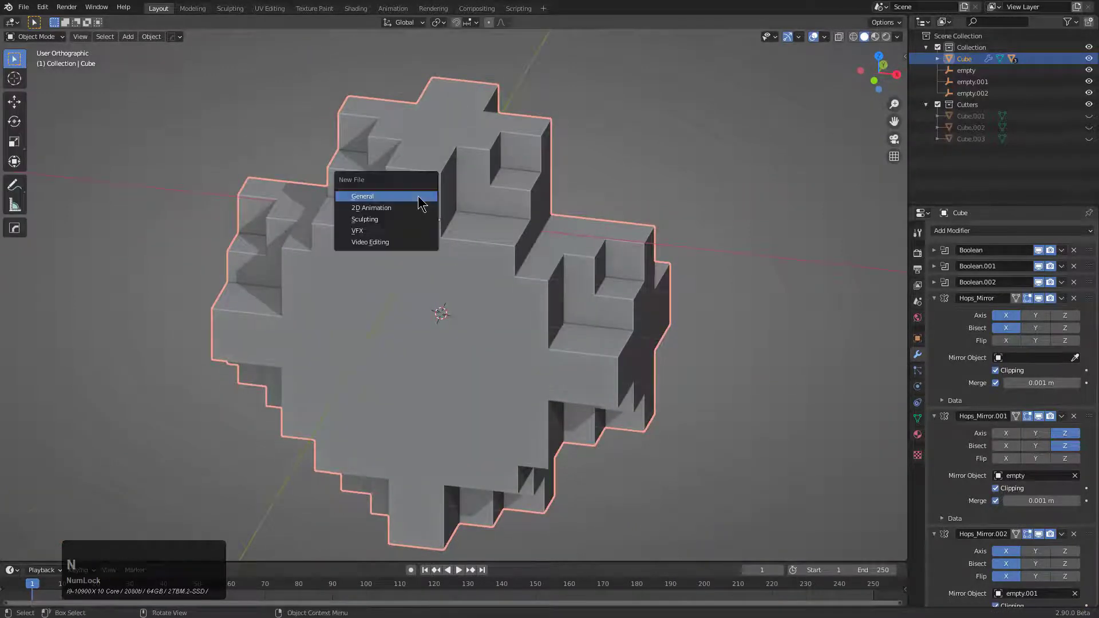
pyautogui.click(422, 204)
pyautogui.hotkey('alt', 'x')
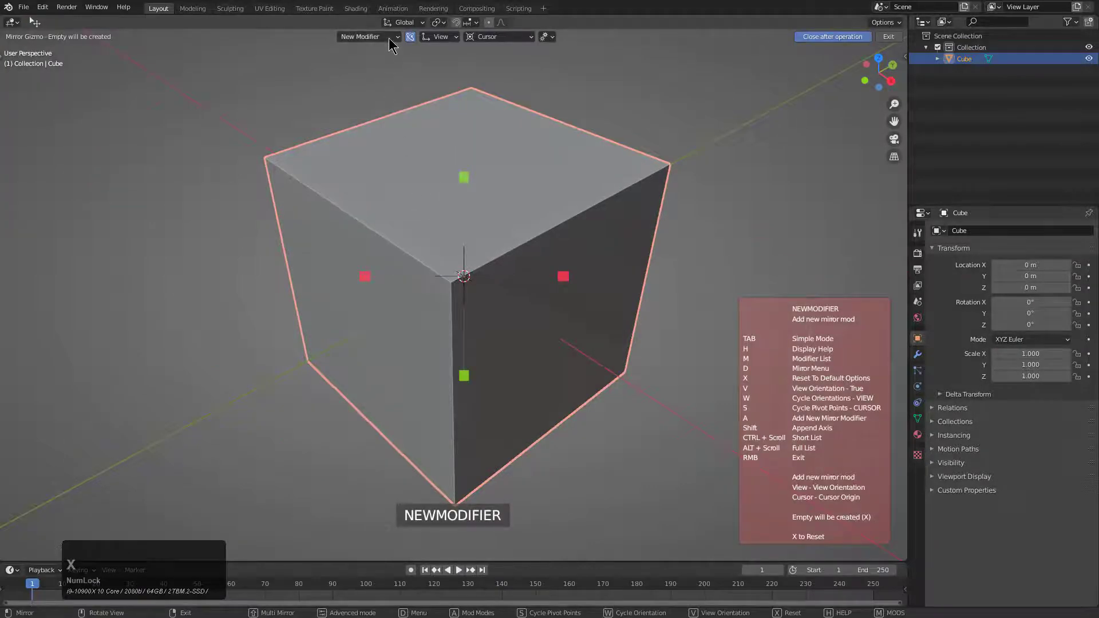
pyautogui.click(369, 37)
pyautogui.press('Escape')
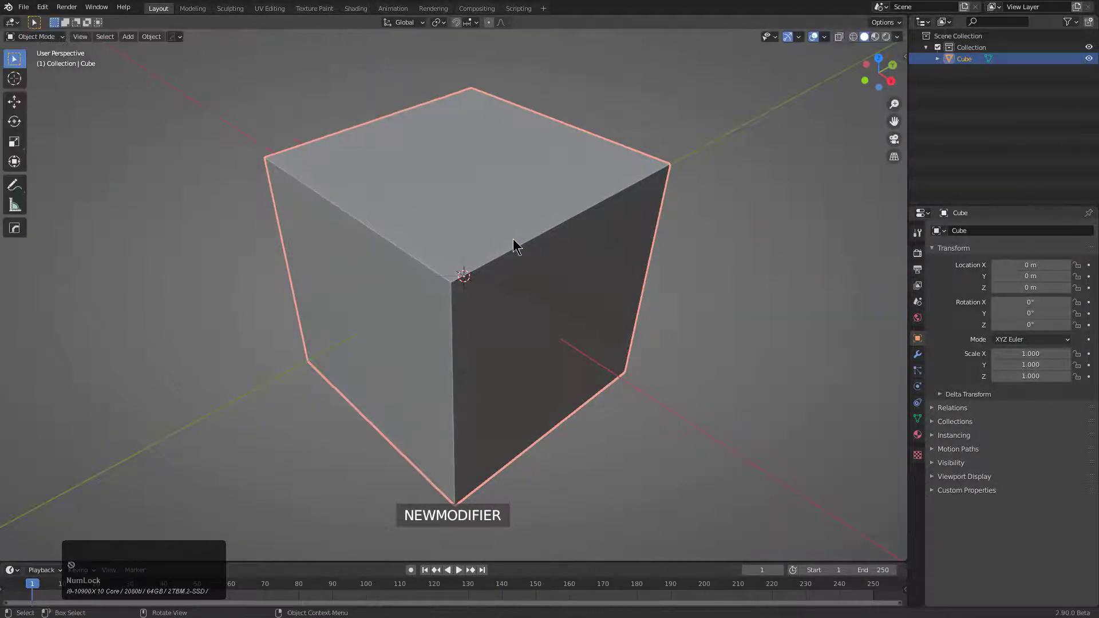
# Bevel the default cube's top edge on the +X side with several segments in Edit Mode, and return to Object Mode
pyautogui.moveTo(551, 255); pyautogui.dragTo(568, 260, button='middle')
pyautogui.press('Tab')
pyautogui.press('2')
pyautogui.click(543, 265)
pyautogui.hotkey('ctrl', 'b')
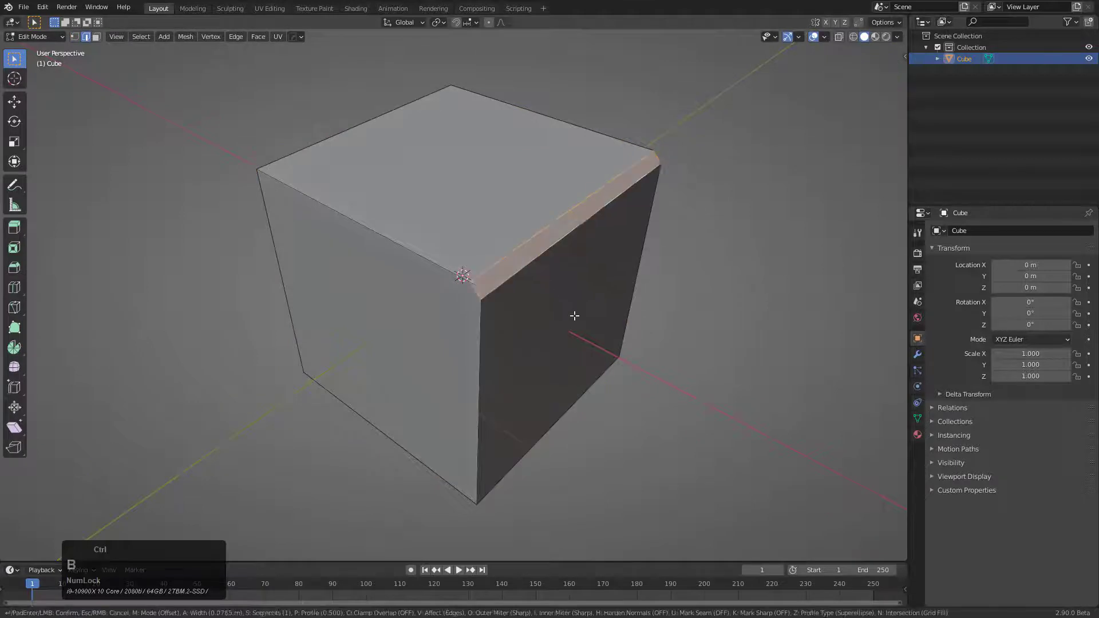
pyautogui.scroll(6, 586, 366)
pyautogui.click(586, 369)
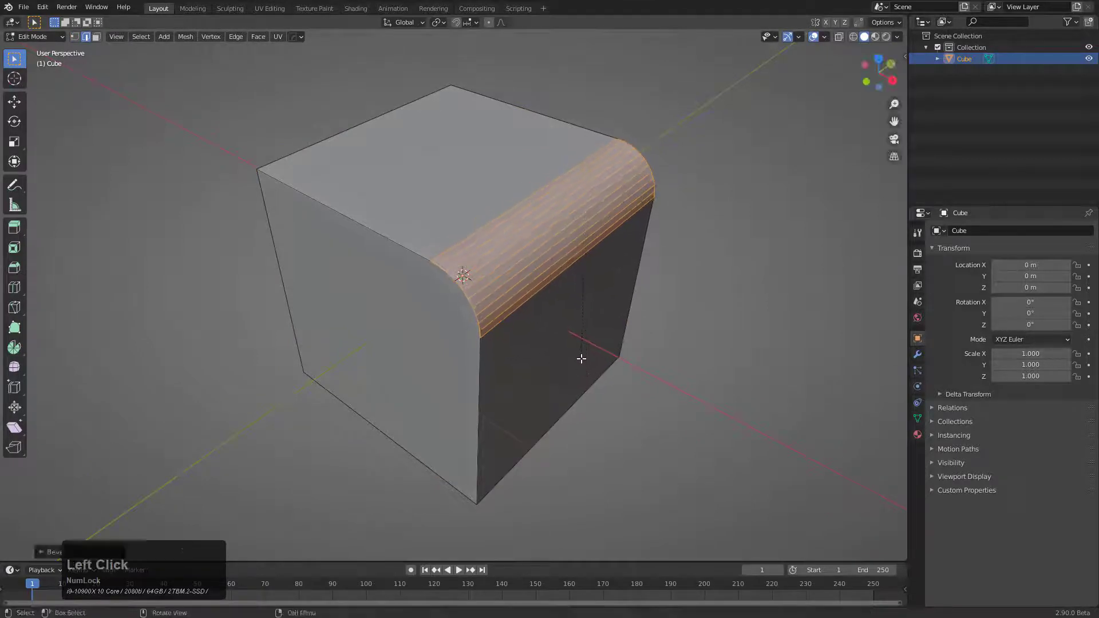
pyautogui.press('Tab')
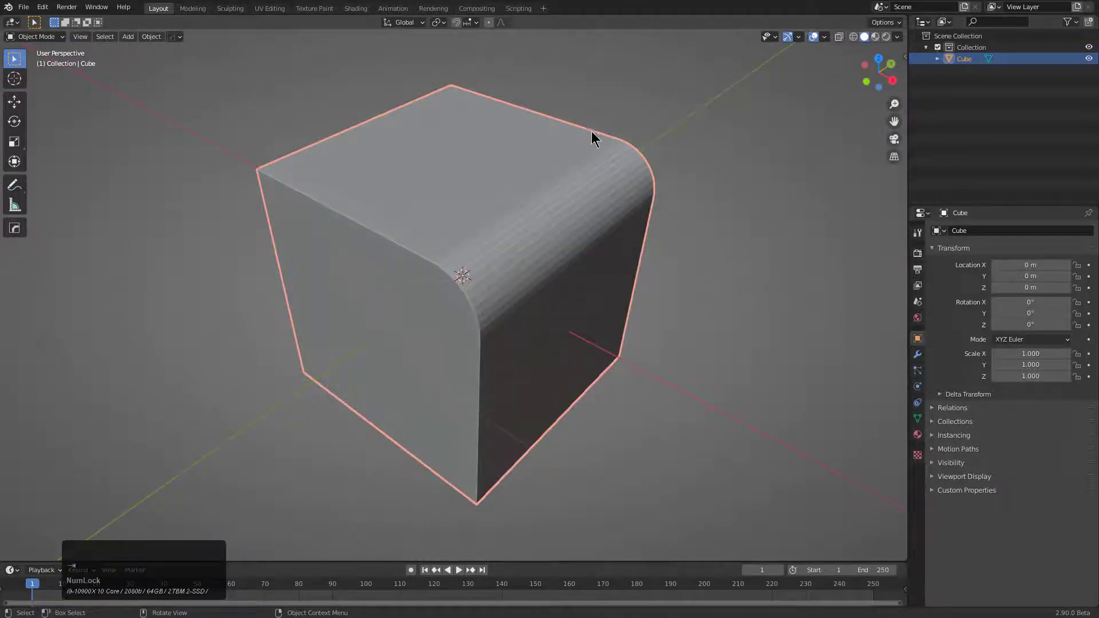
# Start the mirror gizmo on the beveled cube, reset it to its default options and switch it to Simple mode
pyautogui.moveTo(507, 311); pyautogui.dragTo(506, 248, button='middle')
pyautogui.scroll(-1, 510, 273)
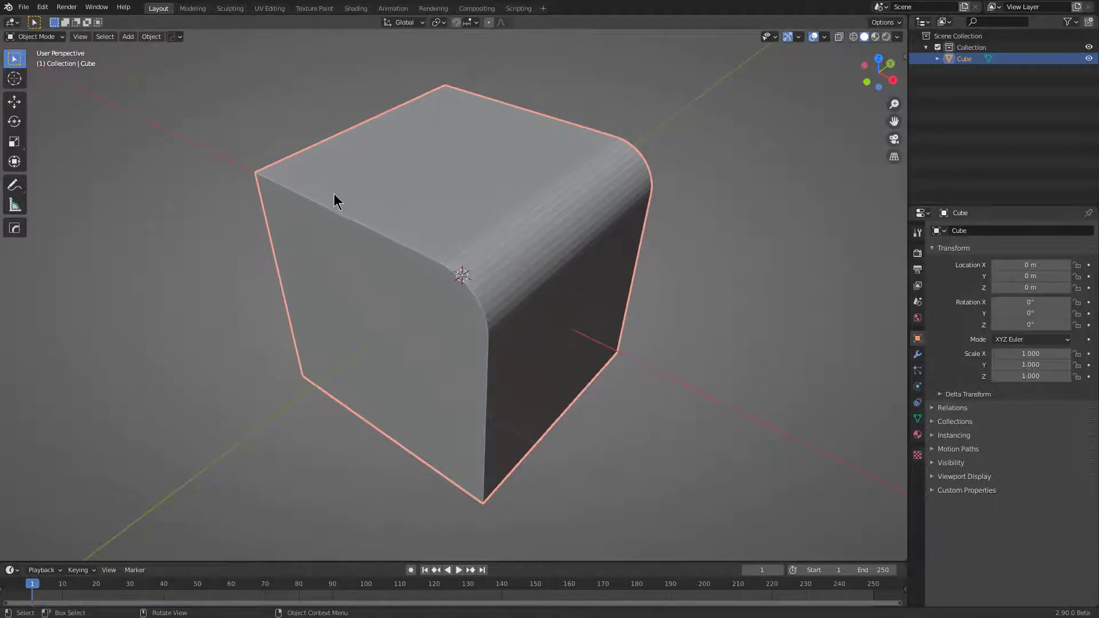
pyautogui.moveTo(335, 199); pyautogui.dragTo(370, 207, button='middle')
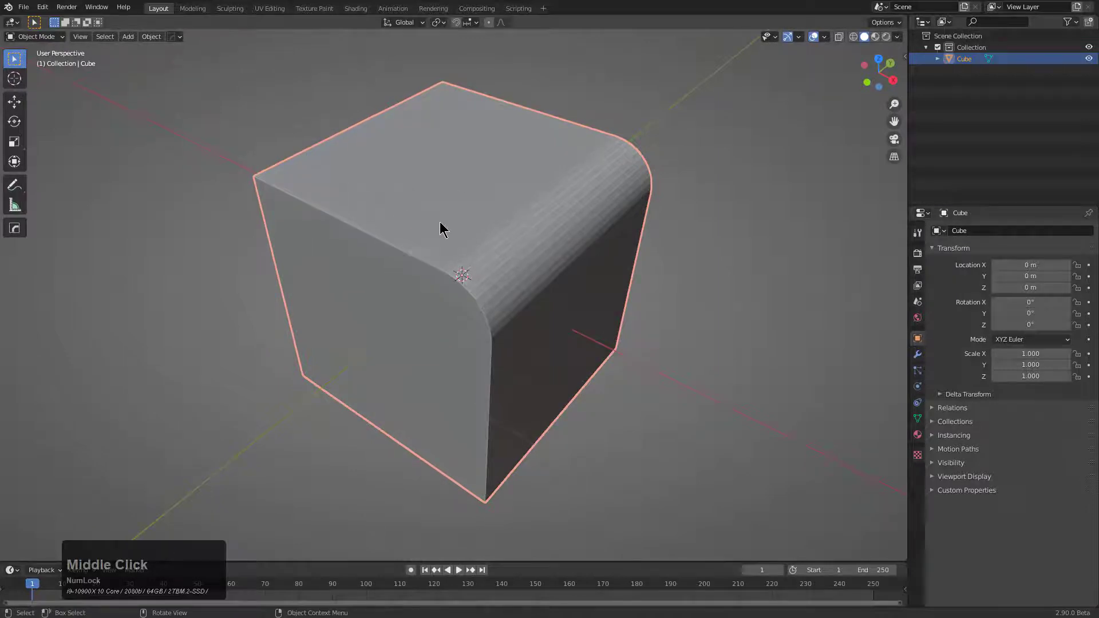
pyautogui.press('x')
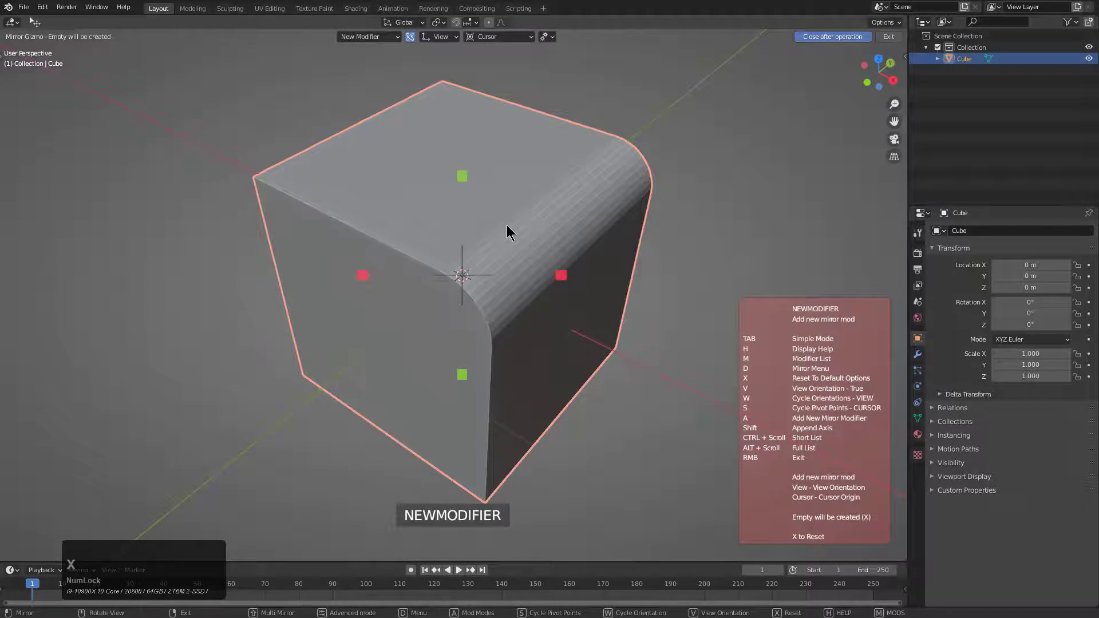
pyautogui.press('x')
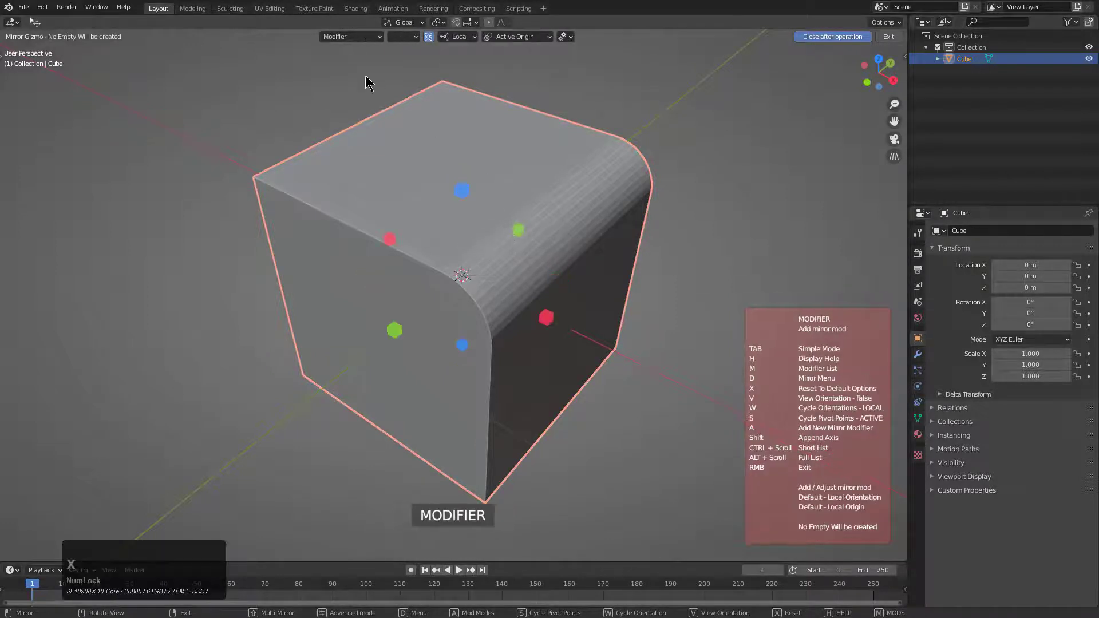
pyautogui.press('Tab')
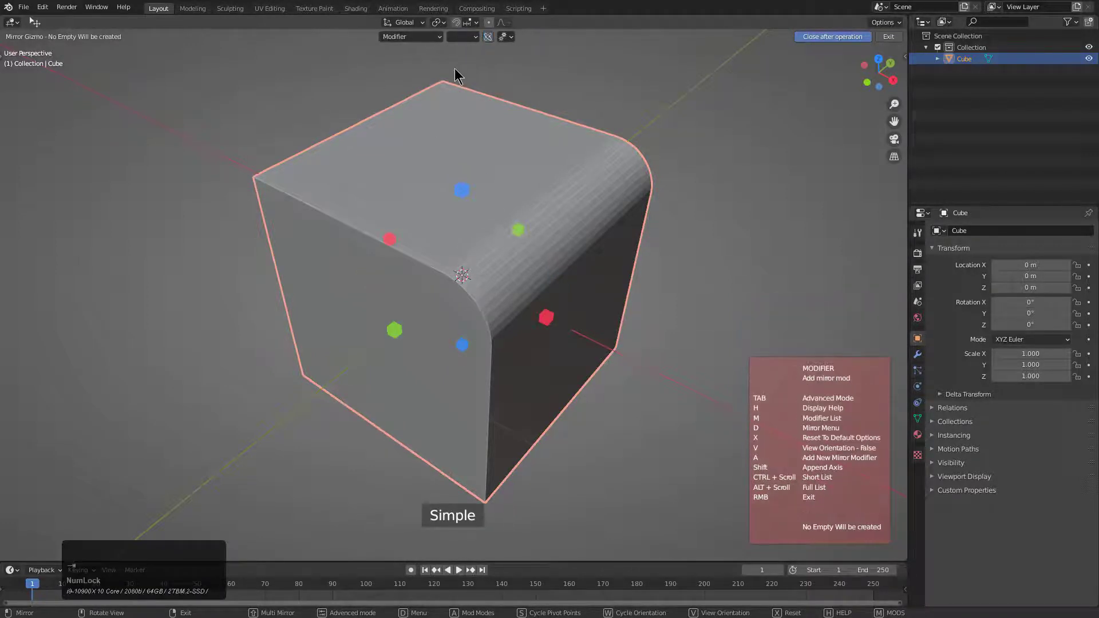
# Mirror the beveled cube across X in Modifier&Apply mode and check the resulting mesh in Edit Mode
pyautogui.click(442, 38)
pyautogui.click(393, 95)
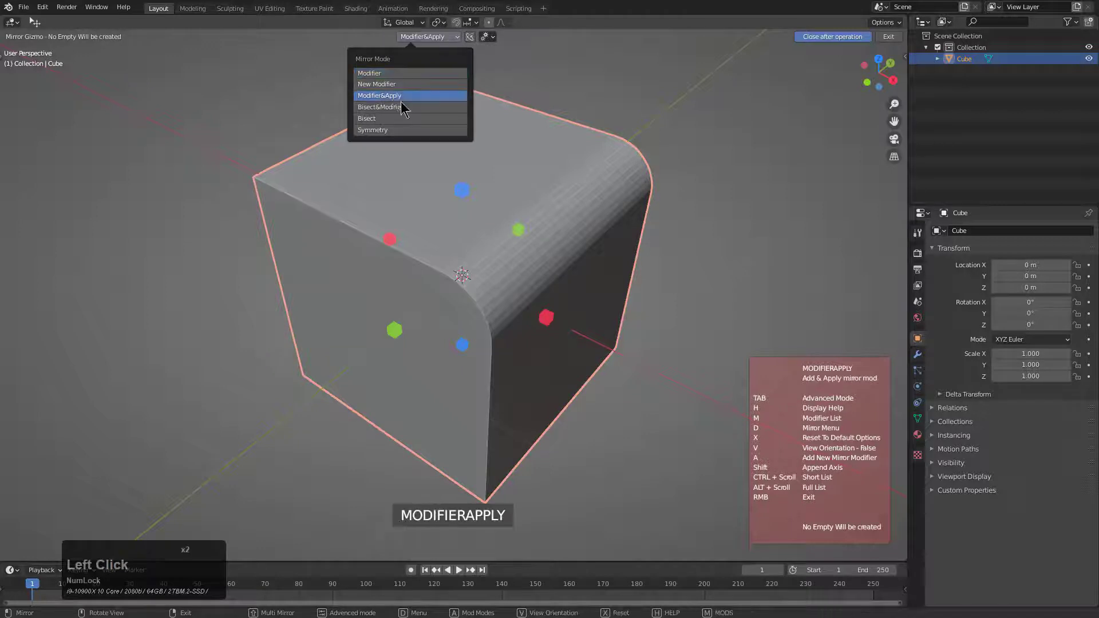
pyautogui.click(547, 317)
pyautogui.press('Tab')
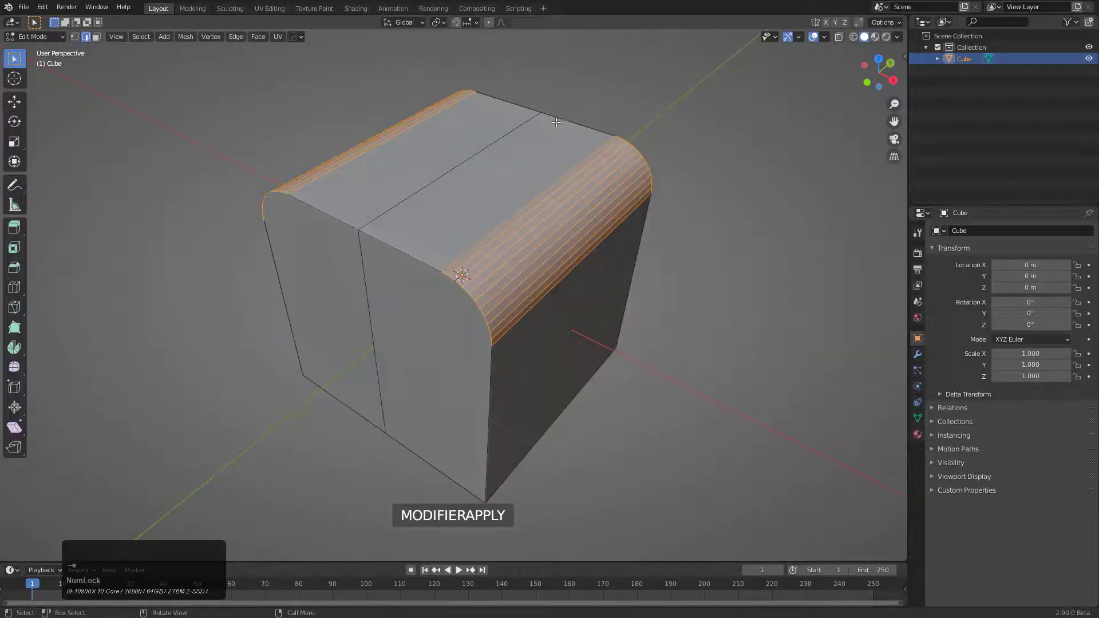
pyautogui.moveTo(465, 267); pyautogui.dragTo(337, 223, button='middle')
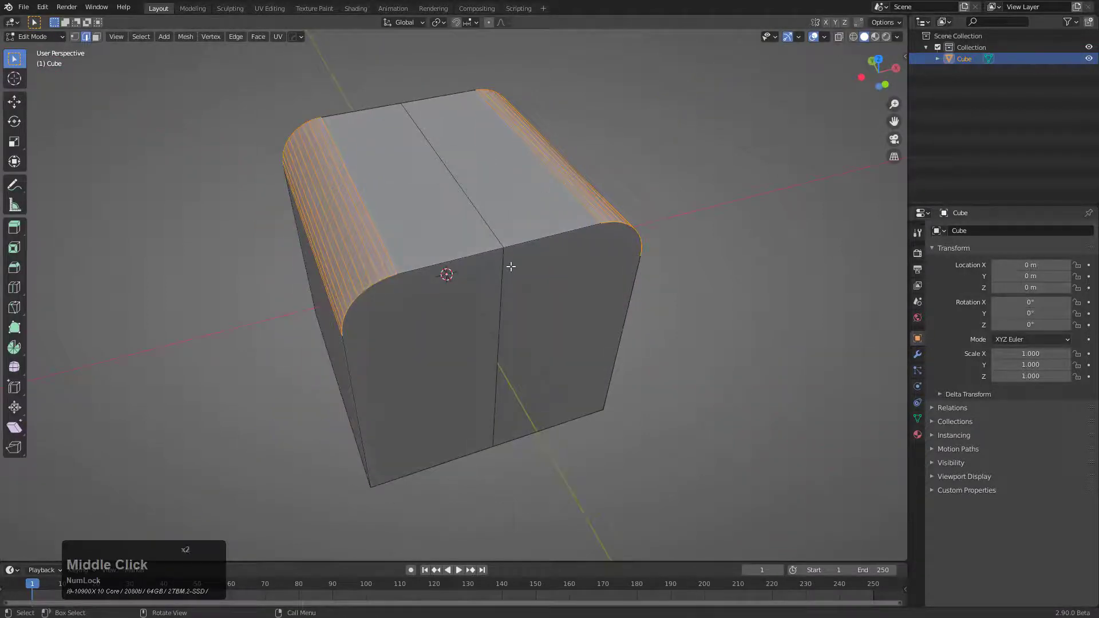
pyautogui.press('Tab')
pyautogui.moveTo(511, 266); pyautogui.dragTo(493, 279, button='middle')
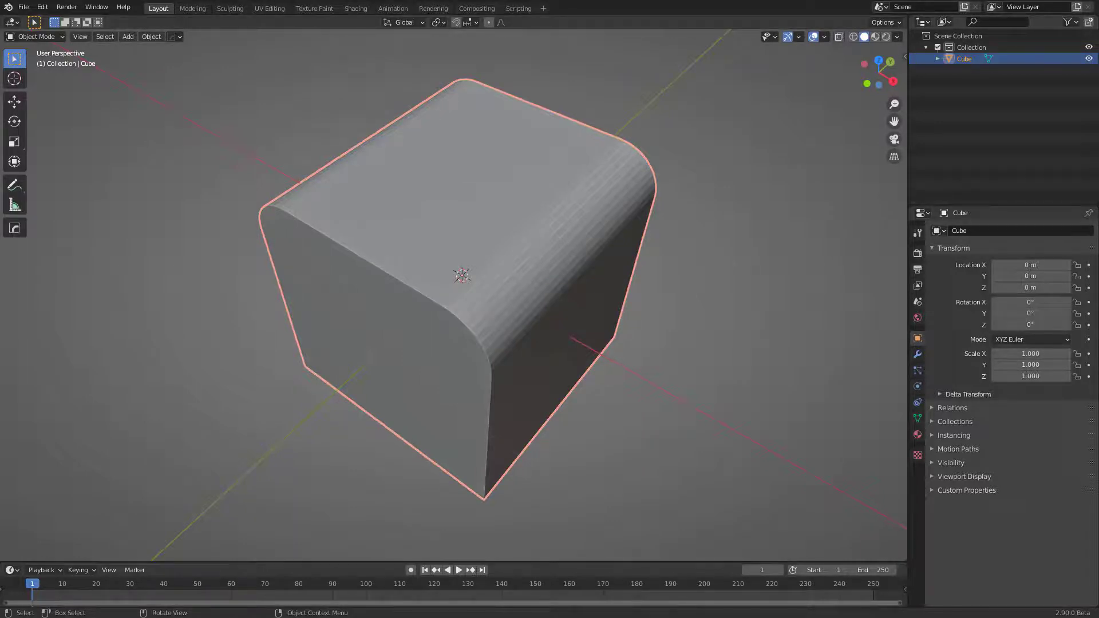
# Set the mirror gizmo to Symmetry mode and symmetrize the cube across Z, copying the rounded upper edges to the bottom
pyautogui.moveTo(685, 166); pyautogui.dragTo(648, 198, button='middle')
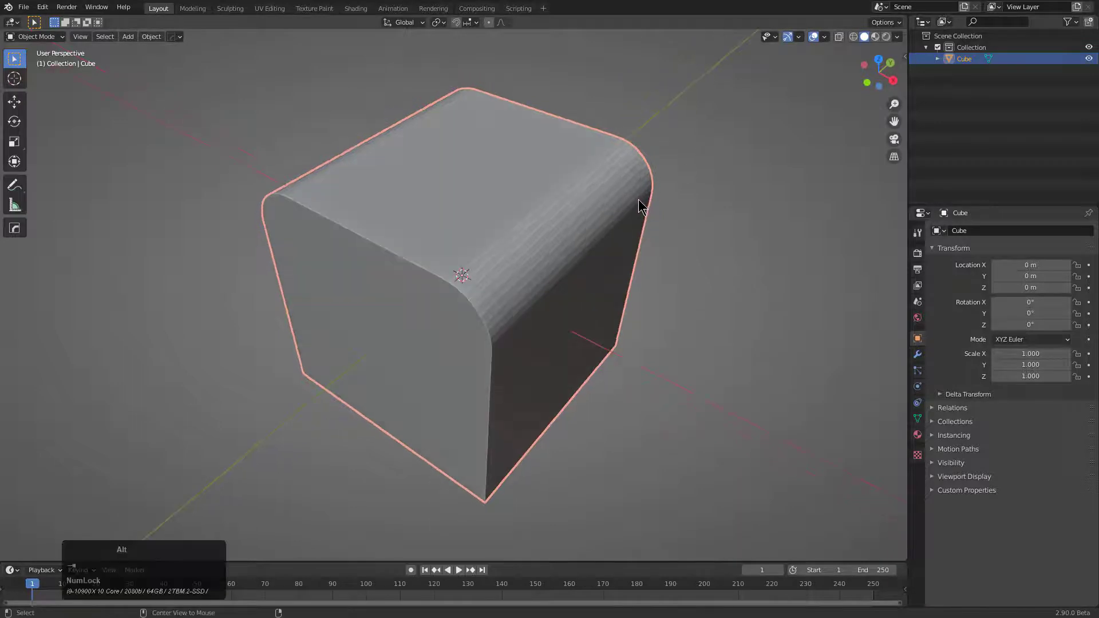
pyautogui.hotkey('alt', 'x')
pyautogui.click(418, 38)
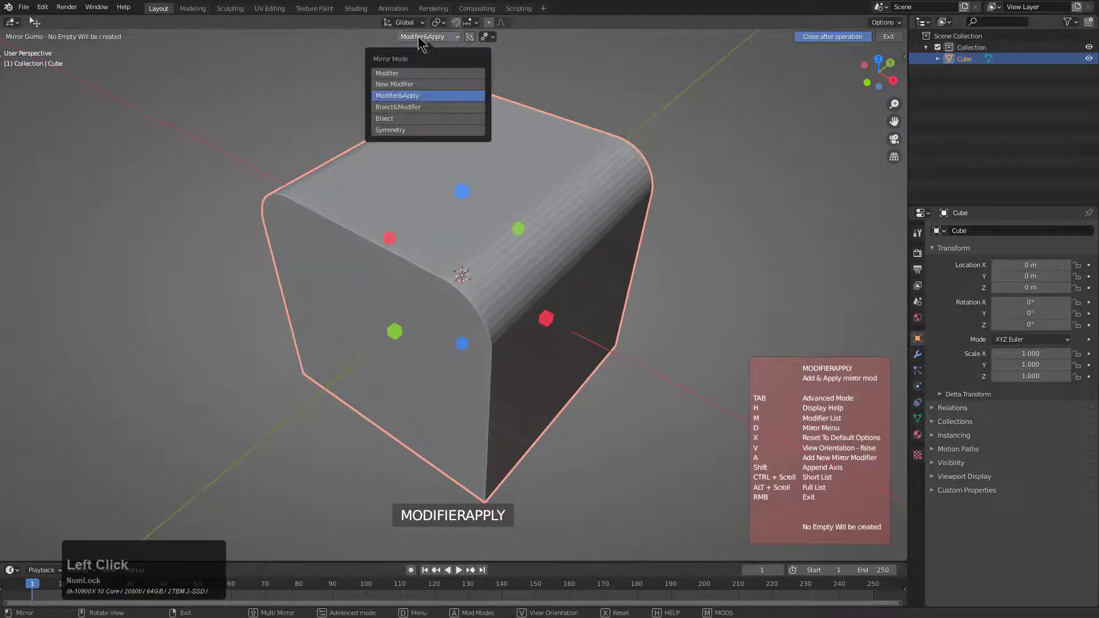
pyautogui.doubleClick(400, 131)
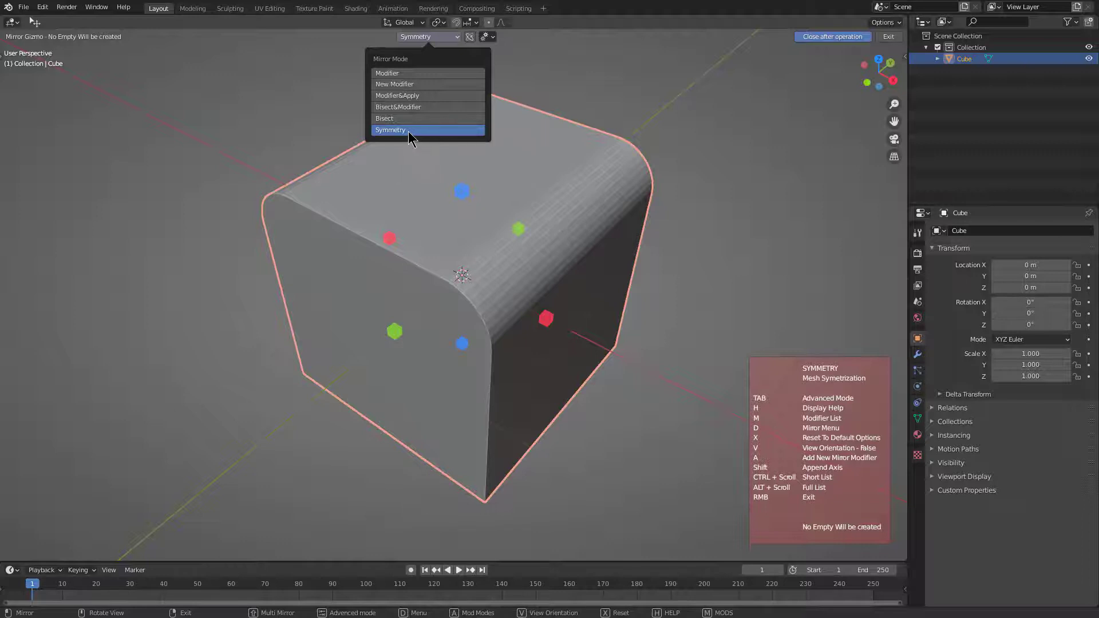
pyautogui.click(461, 192)
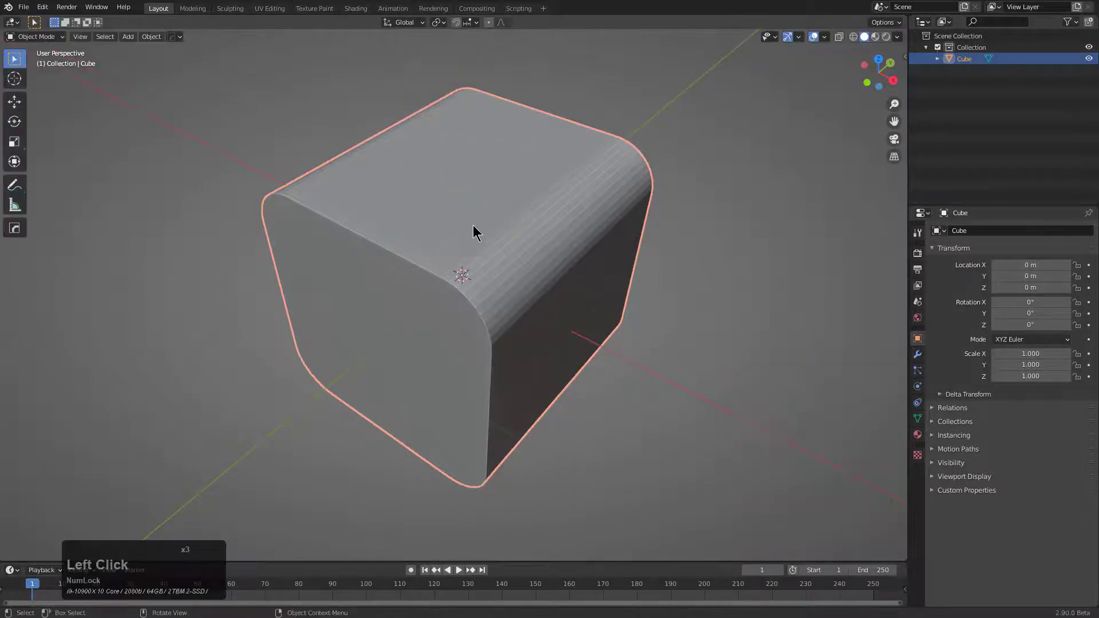
# Enter Edit Mode with face selection and inspect the symmetrized cube's mesh from several sides
pyautogui.moveTo(500, 265); pyautogui.dragTo(470, 192, button='middle')
pyautogui.press('Tab')
pyautogui.moveTo(396, 222); pyautogui.dragTo(341, 295, button='middle')
pyautogui.press('Tab')
pyautogui.press('Tab')
pyautogui.scroll(2, 496, 224)
pyautogui.press('3')
pyautogui.click(436, 187)
pyautogui.keyDown('shift'); pyautogui.click(437, 202); pyautogui.keyUp('shift')
pyautogui.keyDown('shift'); pyautogui.click(446, 216); pyautogui.keyUp('shift')
pyautogui.scroll(-2, 492, 218)
pyautogui.hotkey('shift', 'alt', 'x')
pyautogui.click(456, 187)
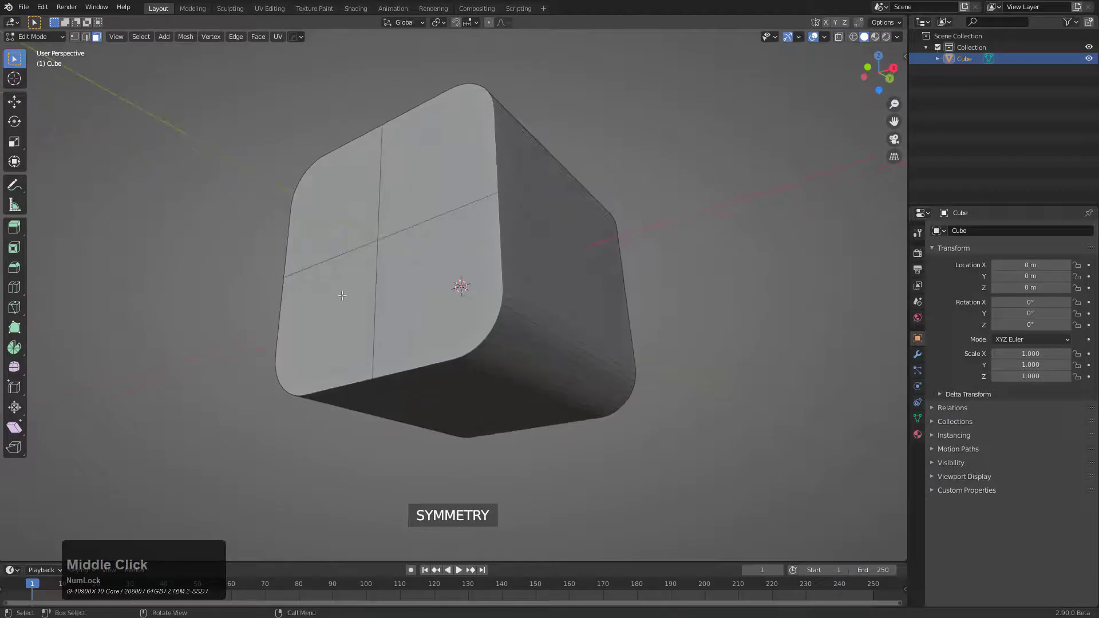
pyautogui.moveTo(532, 212); pyautogui.dragTo(527, 201, button='middle')
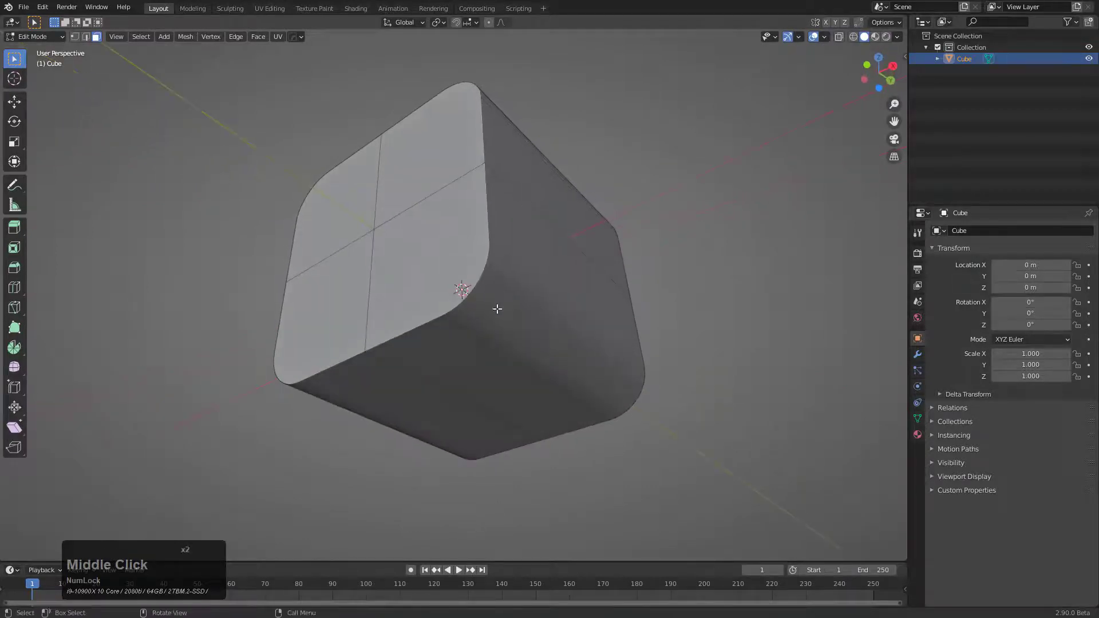
pyautogui.moveTo(498, 309); pyautogui.dragTo(499, 269, button='middle')
# Circle-select the faces of the rounded upper edge on the +X side of the cube
pyautogui.press('c')
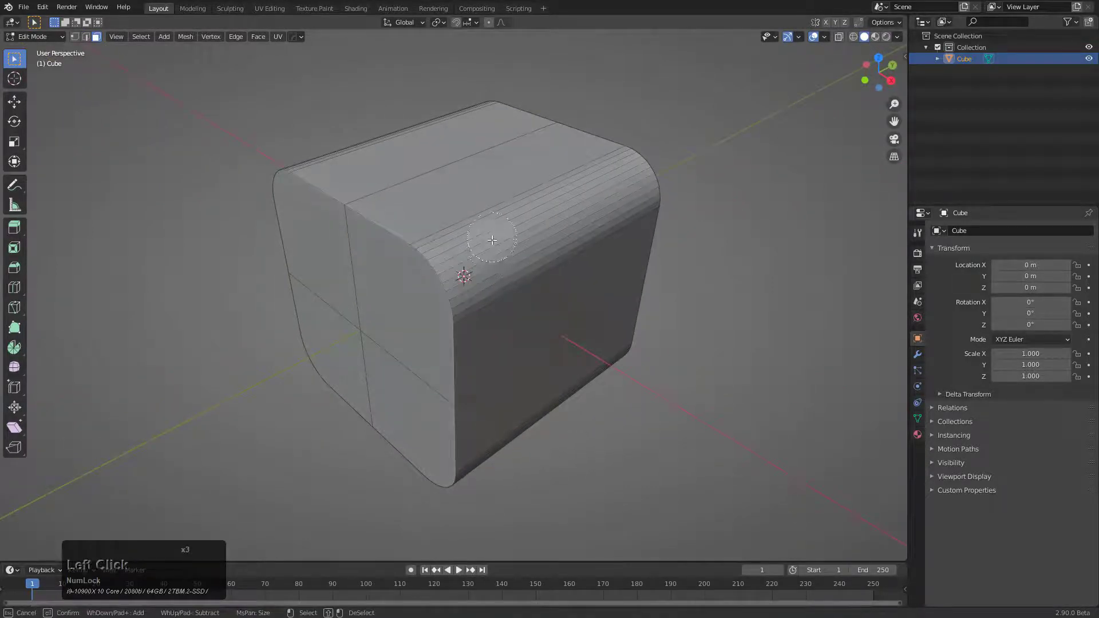
pyautogui.moveTo(500, 263); pyautogui.dragTo(502, 261)
pyautogui.press('Escape')
pyautogui.moveTo(479, 276); pyautogui.dragTo(496, 249, button='middle')
# Mirror the selected rounded-edge faces across Z in the mirror gizmo's Modifier&Apply mode
pyautogui.hotkey('alt', 'x')
pyautogui.press('d')
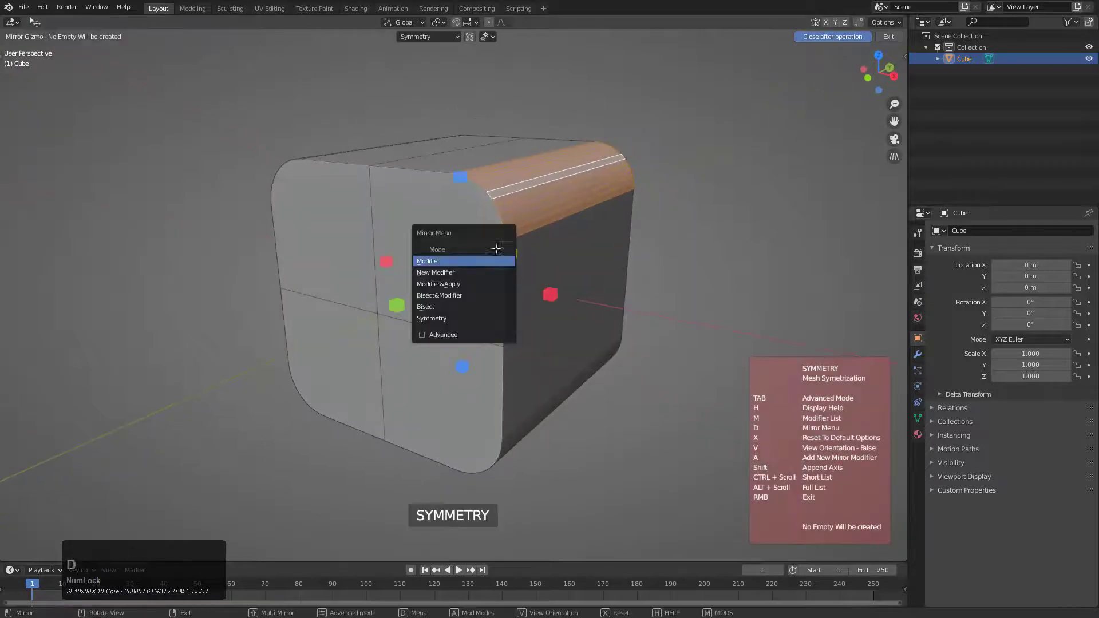
pyautogui.click(441, 284)
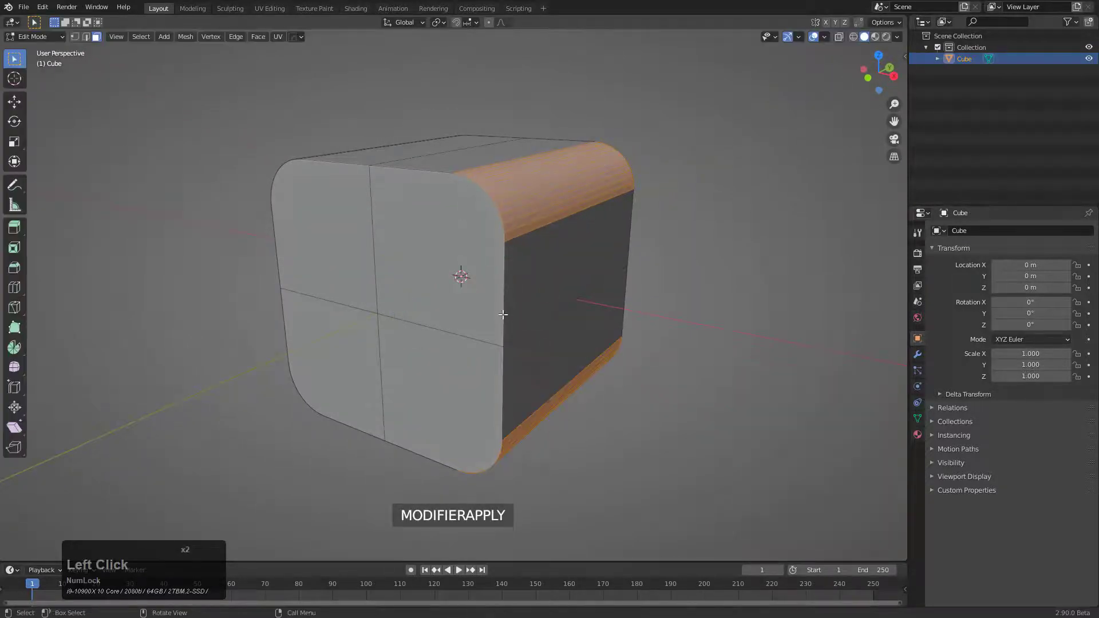
pyautogui.moveTo(440, 284); pyautogui.dragTo(559, 341, button='middle')
pyautogui.scroll(-1, 559, 341)
# Extrude the selected rounded faces in place and fatten them outward along their normals by about 0.3 m
pyautogui.press('e')
pyautogui.rightClick(560, 343)
pyautogui.hotkey('alt', 's')
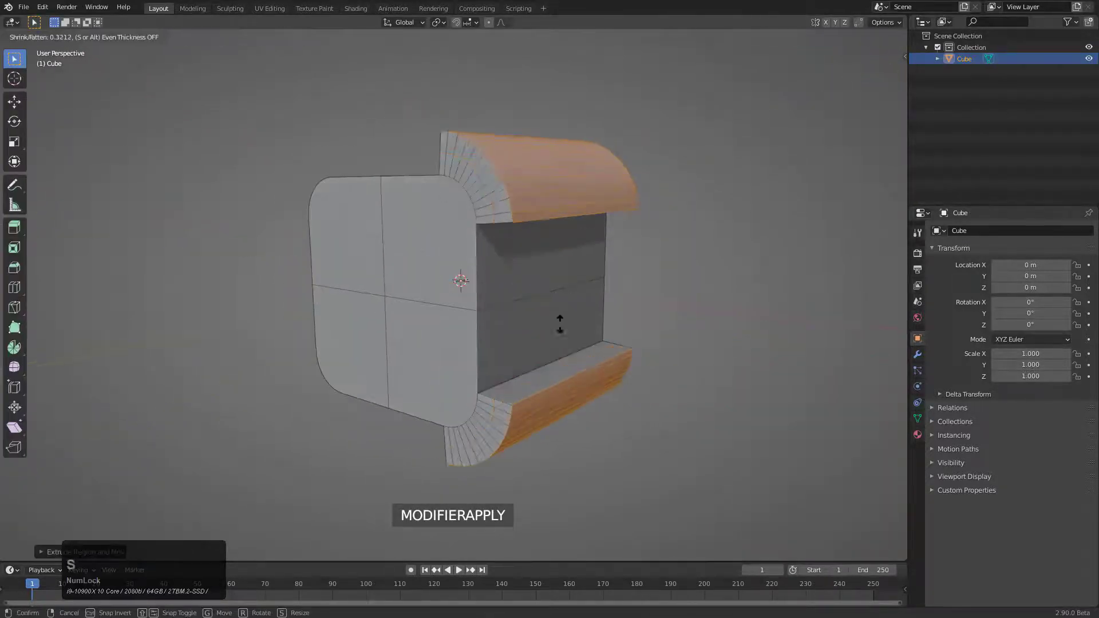
pyautogui.click(557, 314)
# Mirror the whole mesh across X in Object Mode with Modifier&Apply and return to Edit Mode
pyautogui.press('Tab')
pyautogui.moveTo(508, 300); pyautogui.dragTo(356, 152, button='middle')
pyautogui.hotkey('alt', 'x')
pyautogui.click(553, 297)
pyautogui.press('Tab')
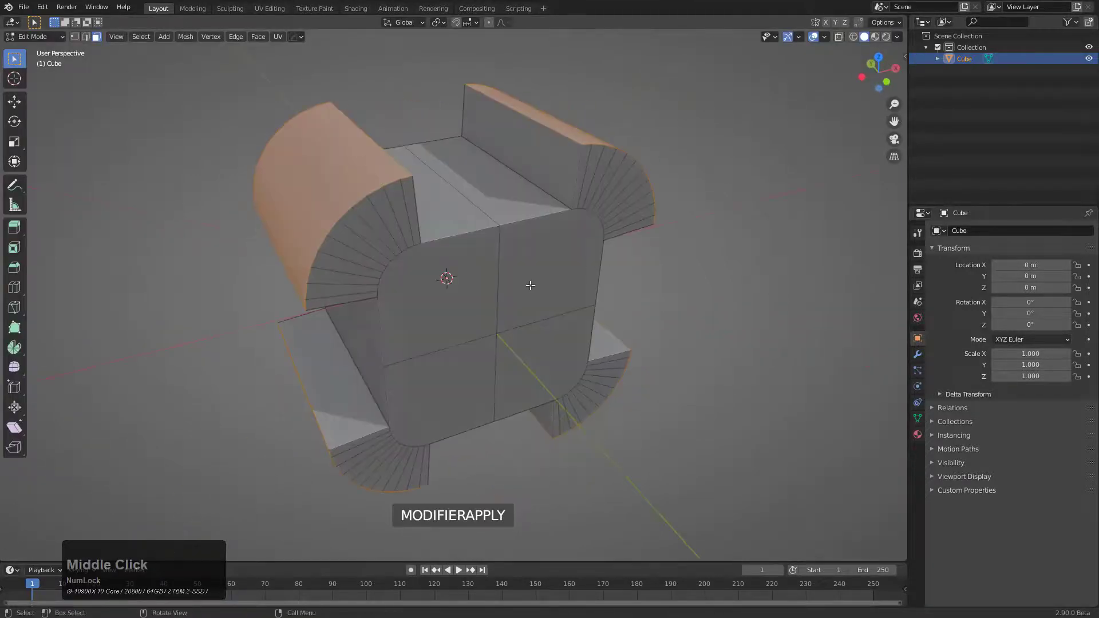
# Try insetting the selected outer faces of the extruded flanges, and undo the inset
pyautogui.press('i')
pyautogui.click(593, 322)
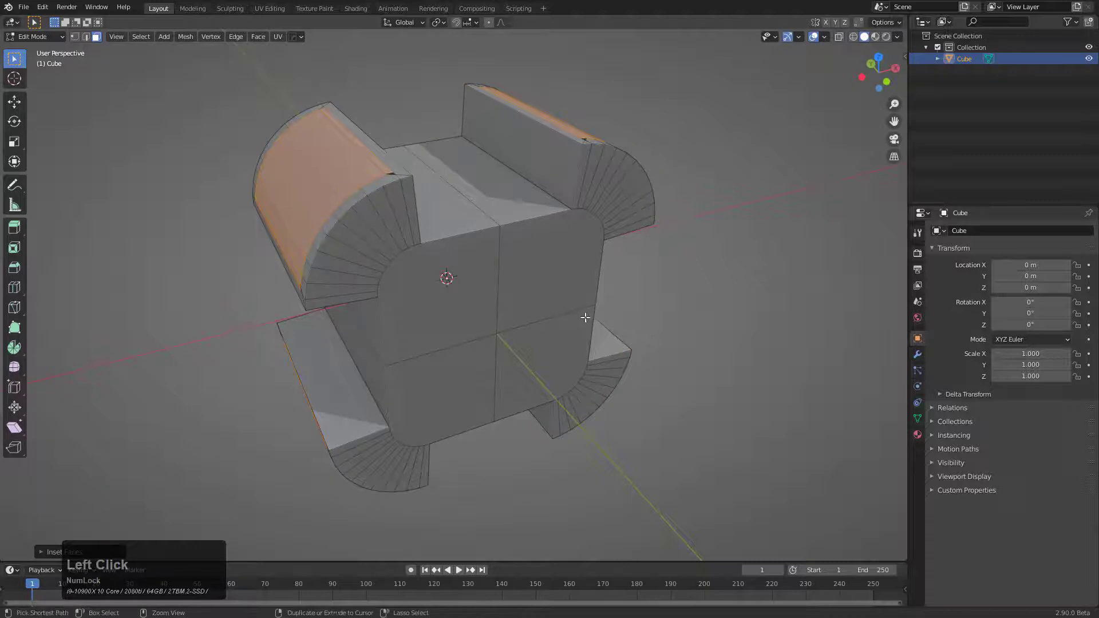
pyautogui.hotkey('ctrl', 'z')
pyautogui.press('Tab')
pyautogui.moveTo(591, 322); pyautogui.dragTo(584, 318, button='middle')
pyautogui.press('Tab')
# Set the mirror gizmo to Symmetry mode, symmetrize the mesh across Z, and inspect the flanged cube
pyautogui.hotkey('alt', 'x')
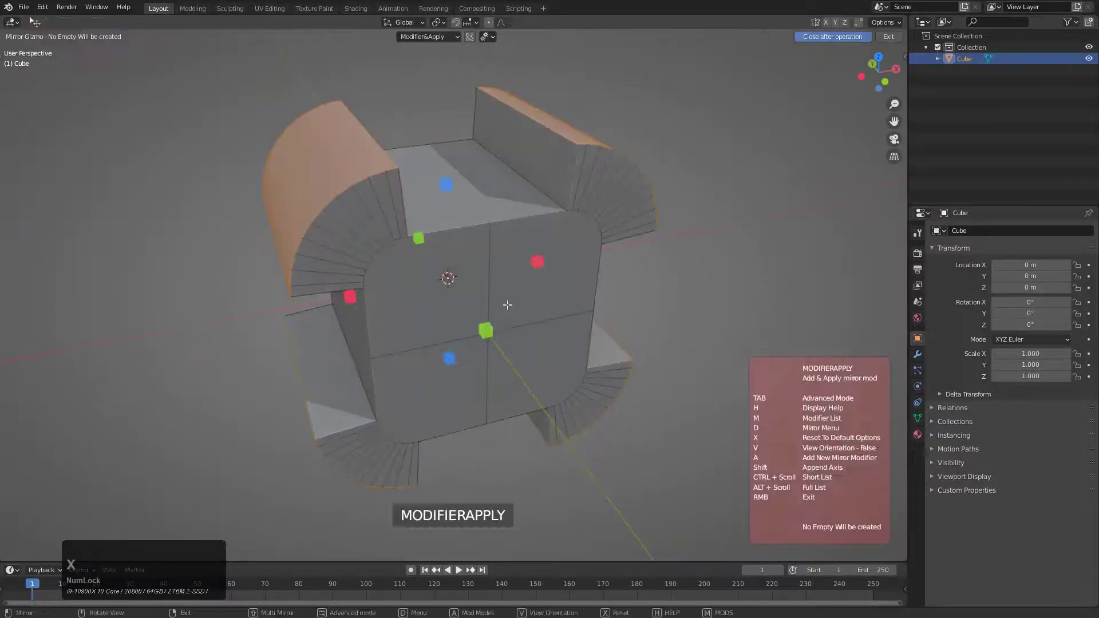
pyautogui.click(427, 36)
pyautogui.click(449, 194)
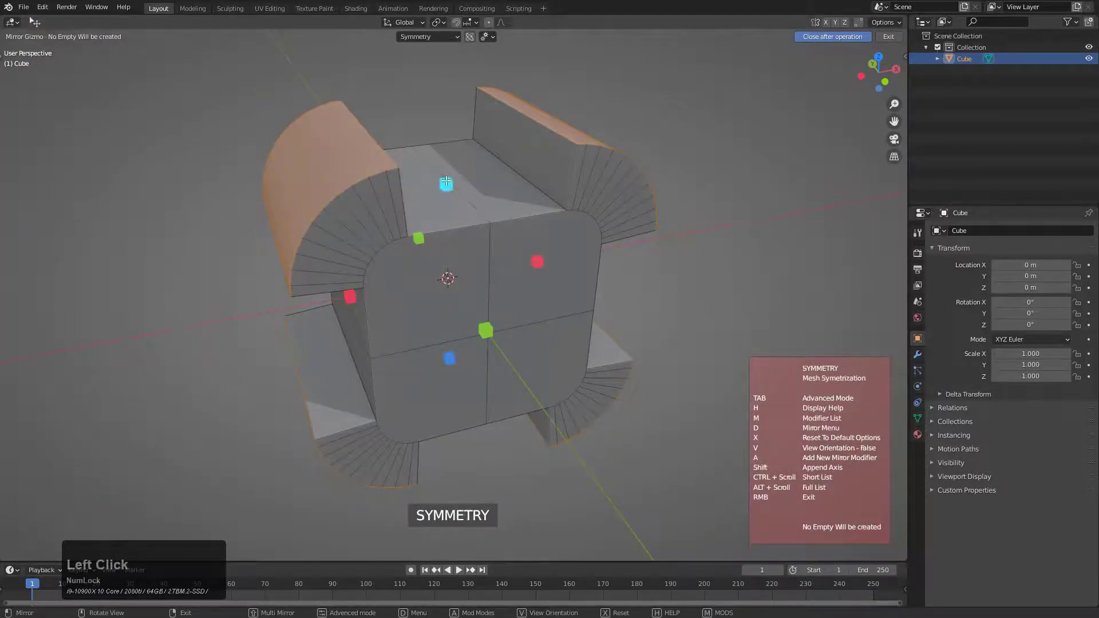
pyautogui.moveTo(591, 286); pyautogui.dragTo(363, 113, button='middle')
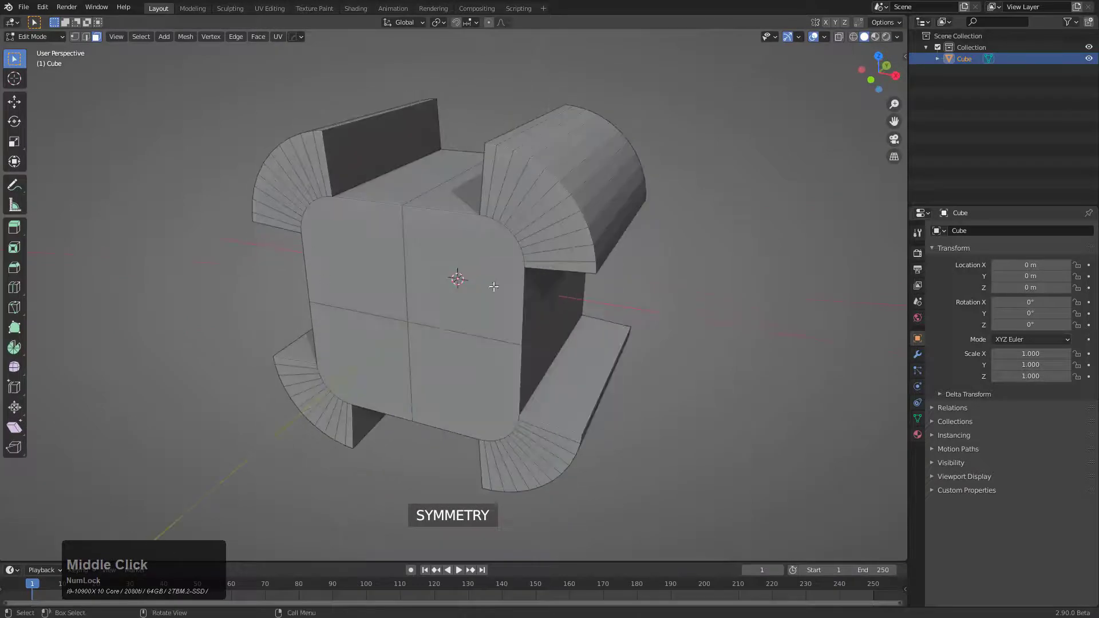
pyautogui.moveTo(493, 286); pyautogui.dragTo(498, 306, button='middle')
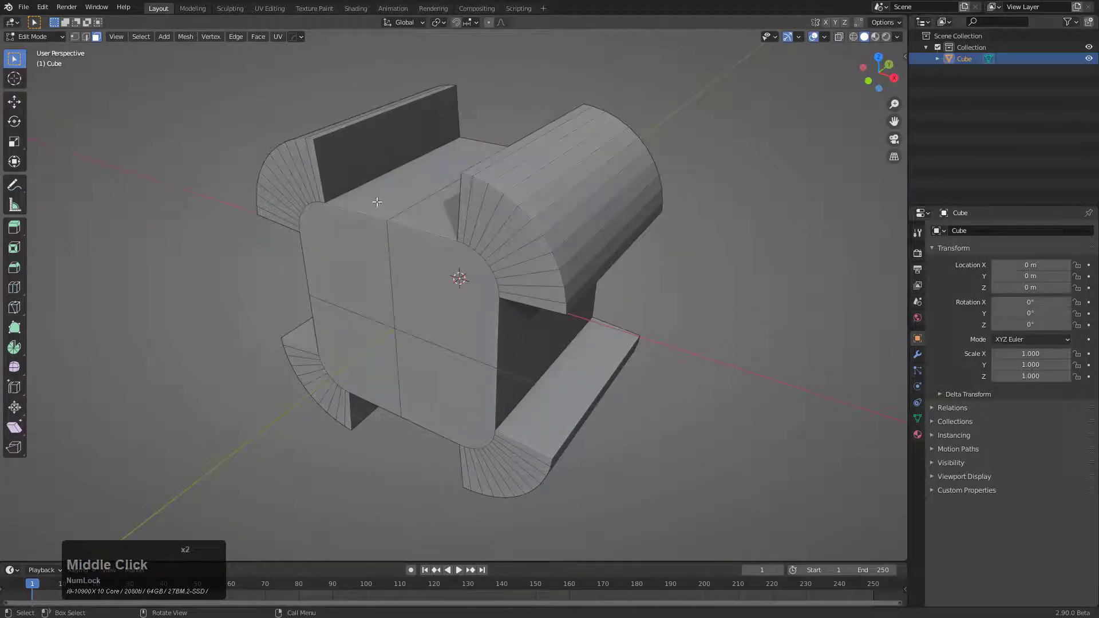
pyautogui.moveTo(491, 240); pyautogui.dragTo(481, 241, button='middle')
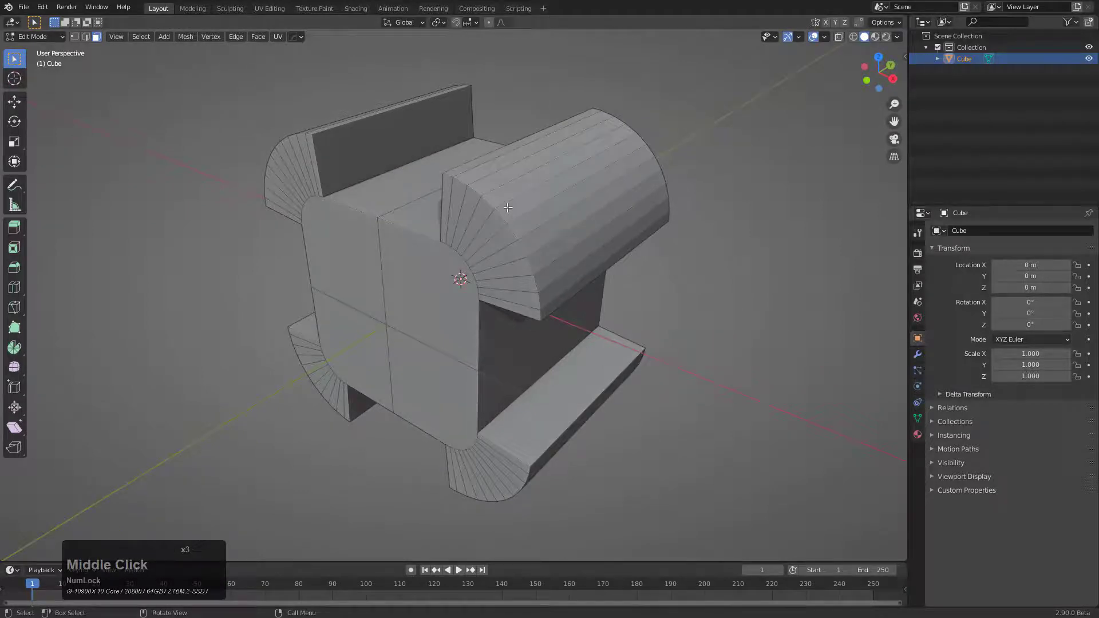
# Delete the flanged cube in Object Mode and add a new default cube
pyautogui.press('Tab')
pyautogui.press('x')
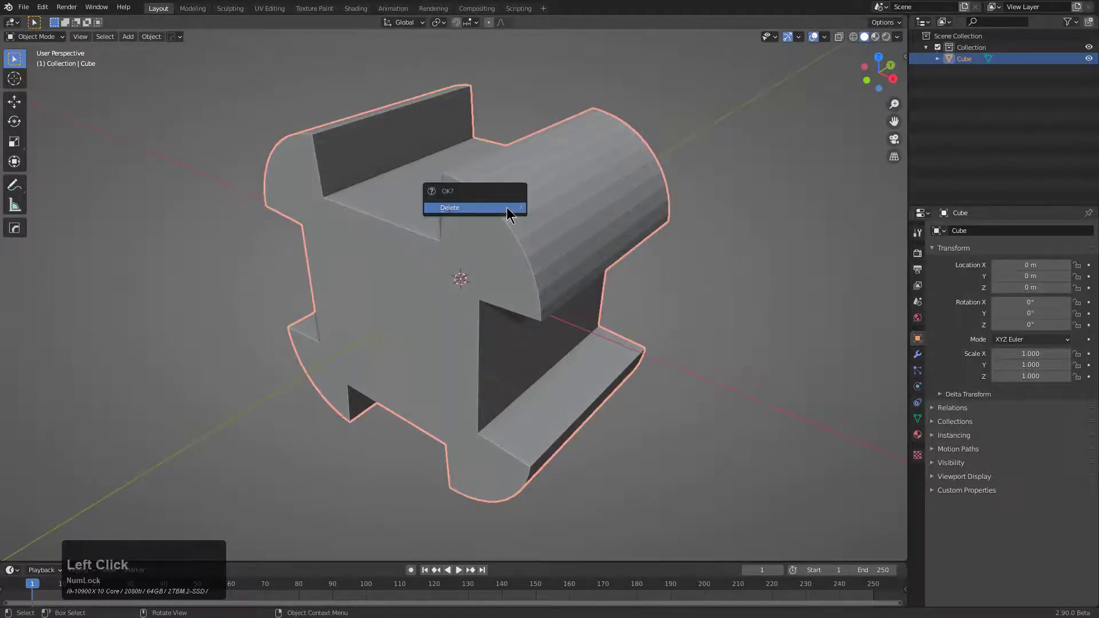
pyautogui.click(507, 207)
pyautogui.hotkey('shift', 'a')
pyautogui.moveTo(515, 239)
pyautogui.click(556, 246)
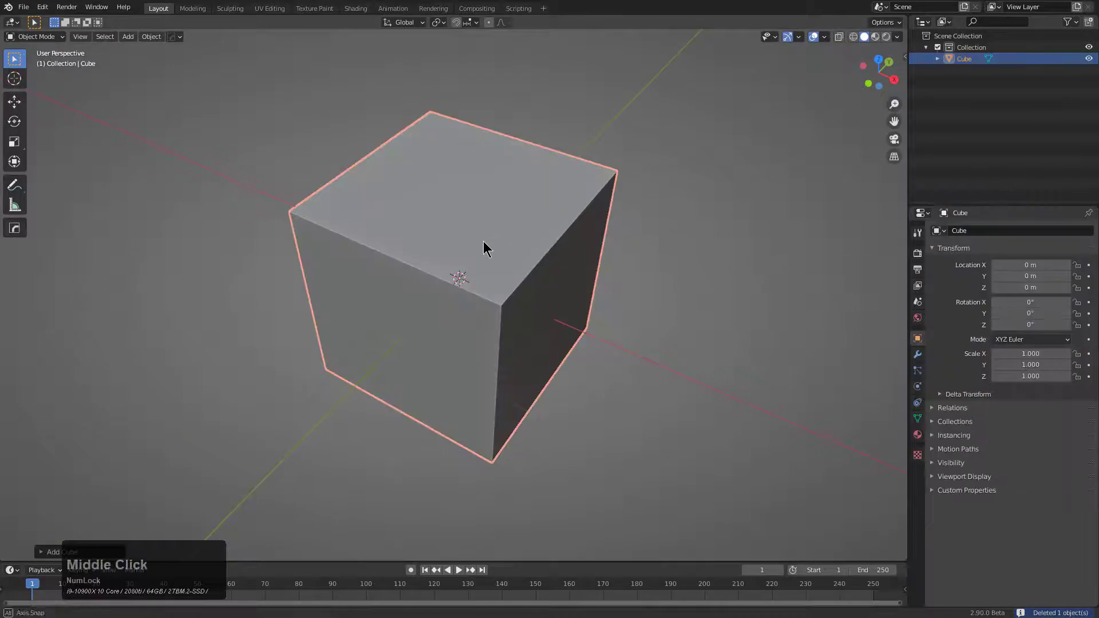
# Mirror the new cube across X in Bisect&Modifier mode and check the bisected half in Edit Mode with X-ray
pyautogui.moveTo(483, 245); pyautogui.dragTo(444, 36, button='middle')
pyautogui.hotkey('alt', 'x')
pyautogui.click(434, 38)
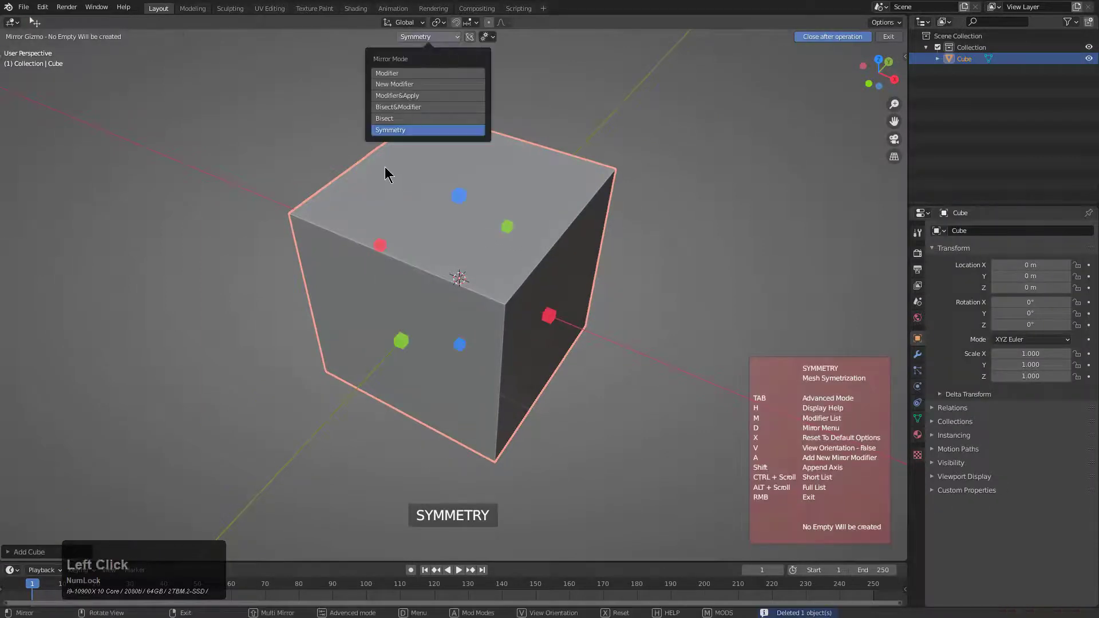
pyautogui.click(405, 108)
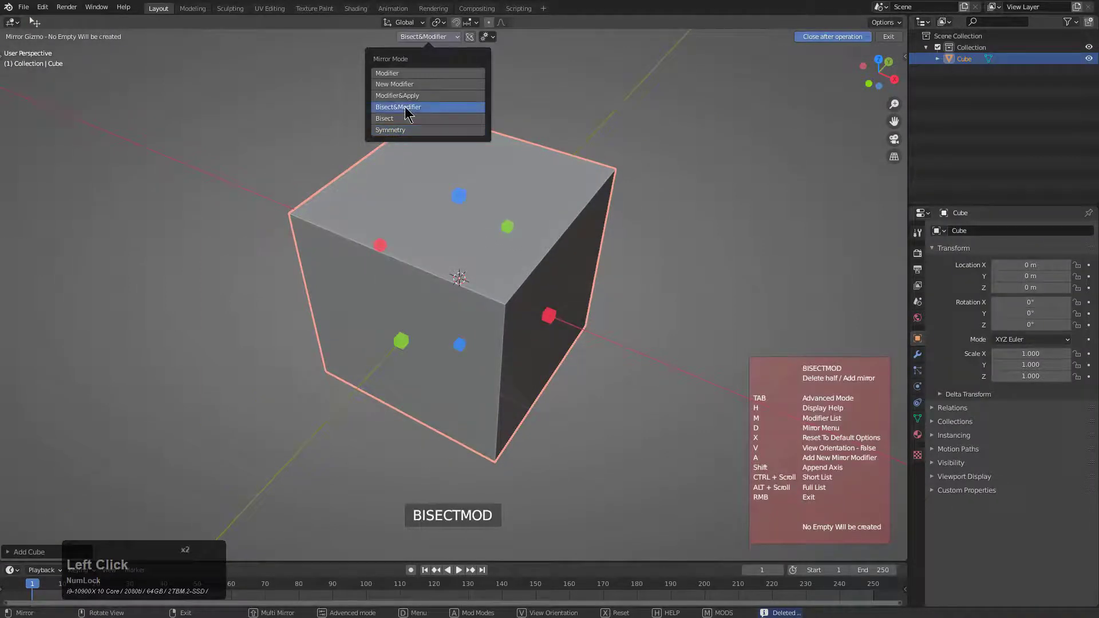
pyautogui.click(549, 316)
pyautogui.moveTo(456, 275); pyautogui.dragTo(422, 264, button='middle')
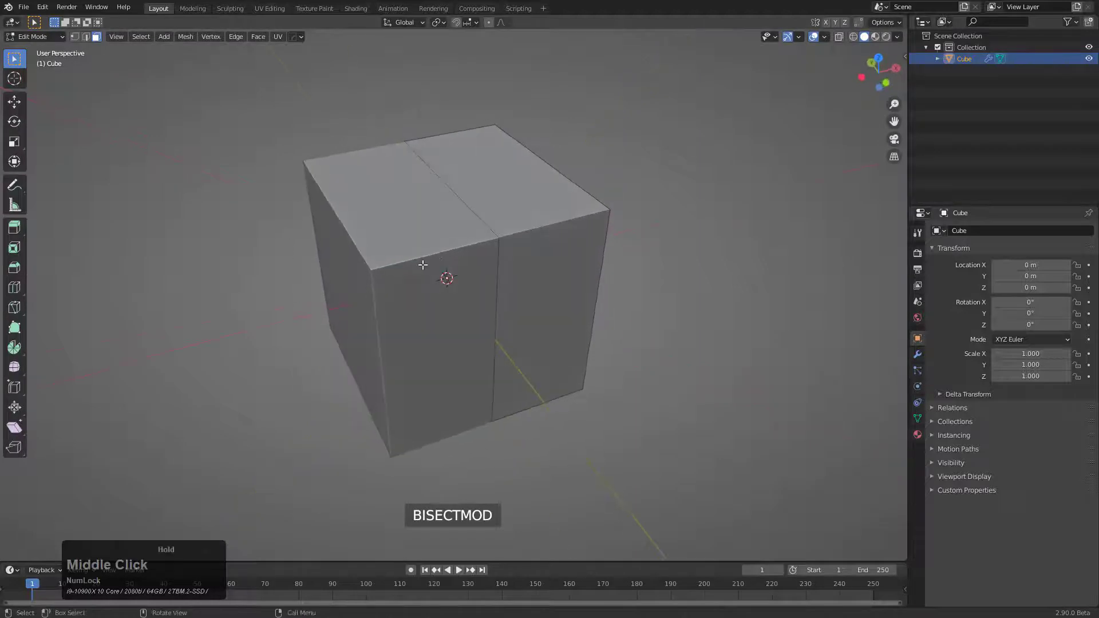
pyautogui.hotkey('alt', 'z')
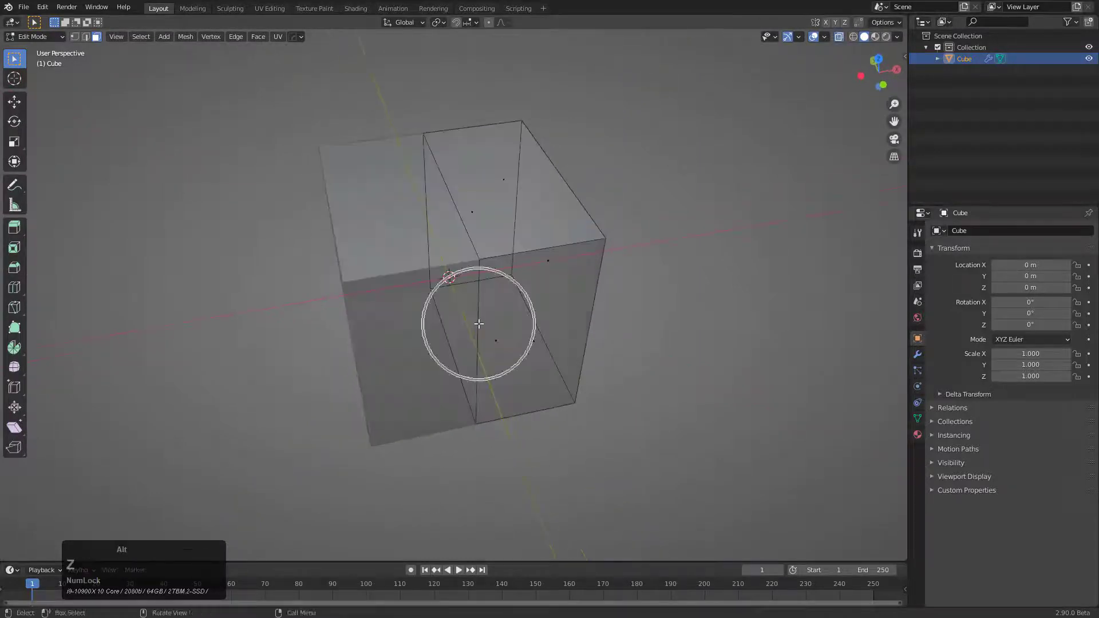
pyautogui.moveTo(465, 340); pyautogui.dragTo(405, 199, button='middle')
pyautogui.moveTo(481, 234); pyautogui.dragTo(394, 259, button='middle')
pyautogui.hotkey('alt', 'z')
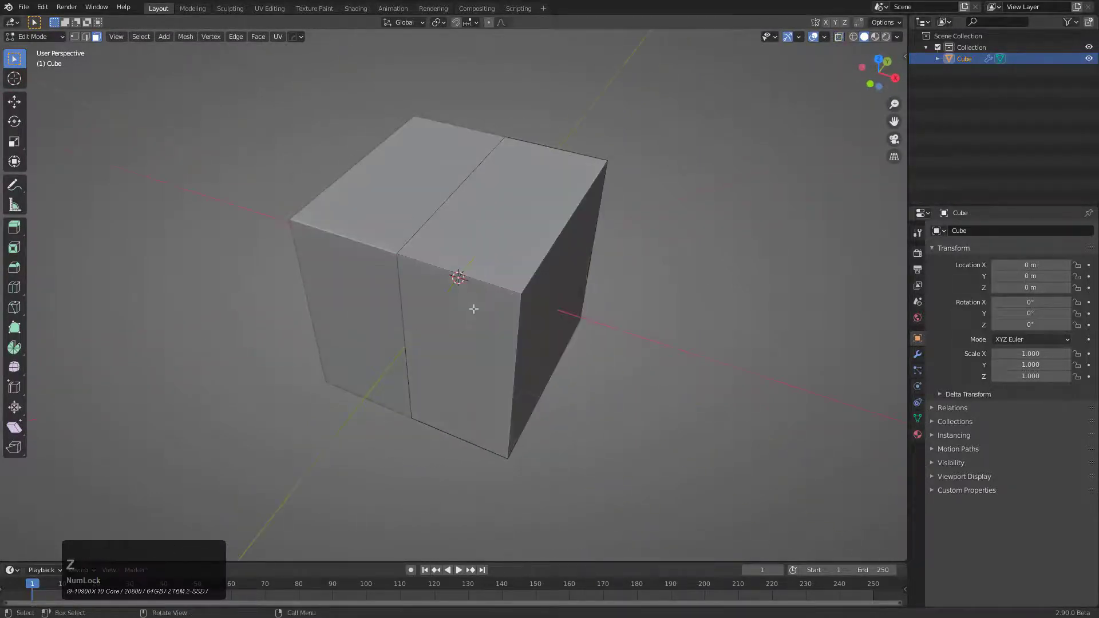
# Bevel a vertical corner edge of the half cube with several segments and view the mesh in X-ray
pyautogui.click(507, 341)
pyautogui.moveTo(542, 336); pyautogui.dragTo(610, 304, button='middle')
pyautogui.hotkey('ctrl', 'b')
pyautogui.click(587, 332)
pyautogui.hotkey('alt', 'z')
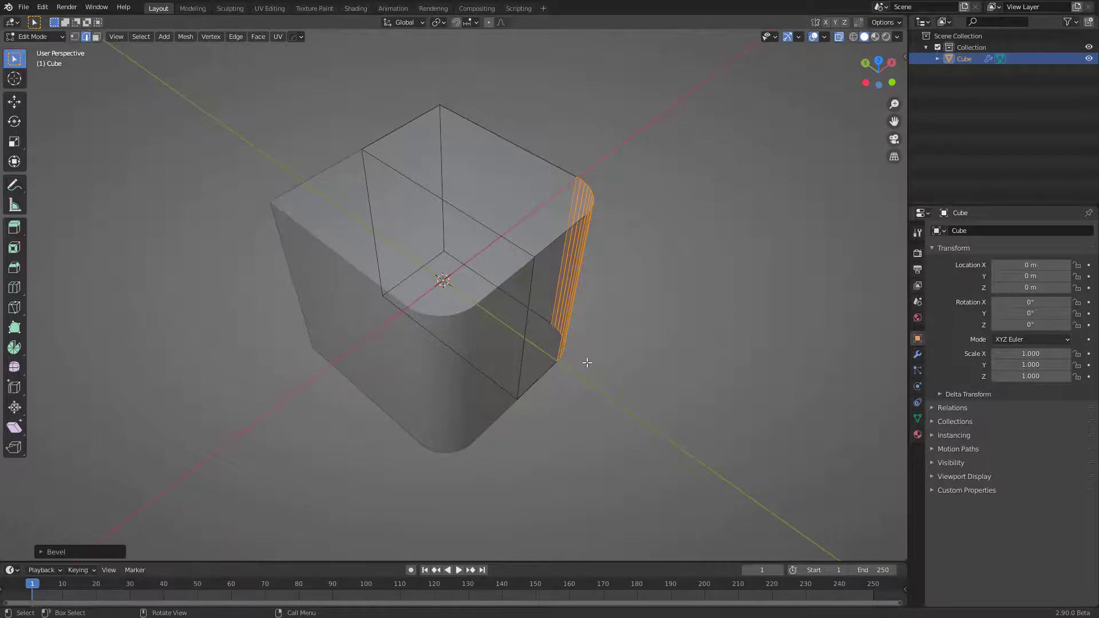
# Try filling the boundary loop on the half cube's open side with a face, and undo the fill
pyautogui.press('a')
pyautogui.click(141, 37)
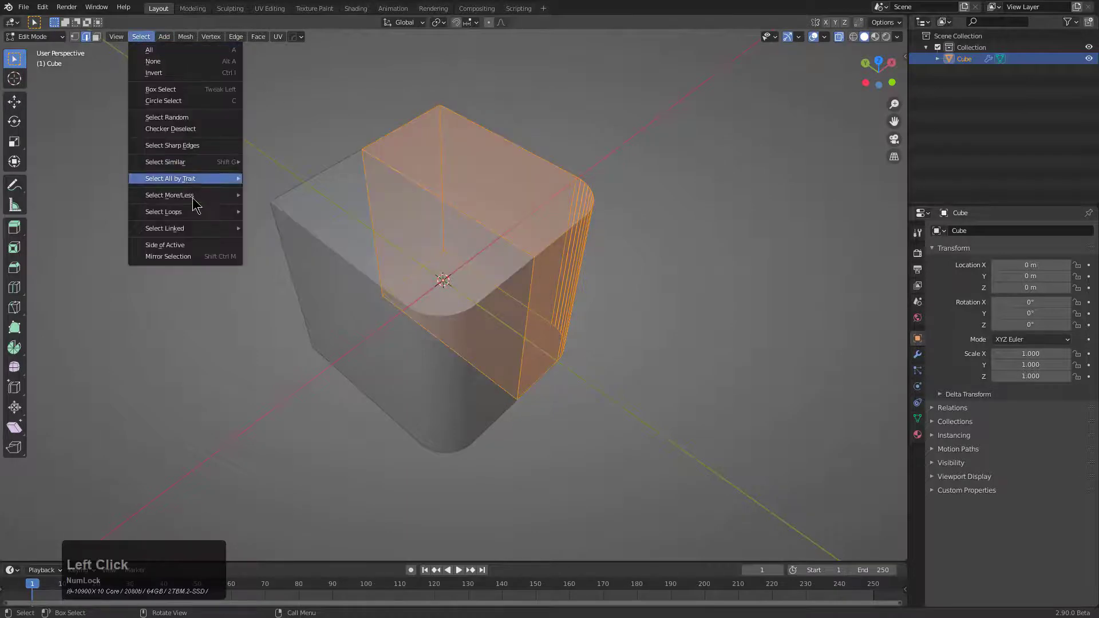
pyautogui.moveTo(189, 210)
pyautogui.click(298, 250)
pyautogui.moveTo(478, 281)
pyautogui.mouseDown(button='middle')
pyautogui.moveTo(444, 255)
pyautogui.moveTo(483, 282)
pyautogui.moveTo(471, 290)
pyautogui.mouseUp(button='middle')
pyautogui.press('f')
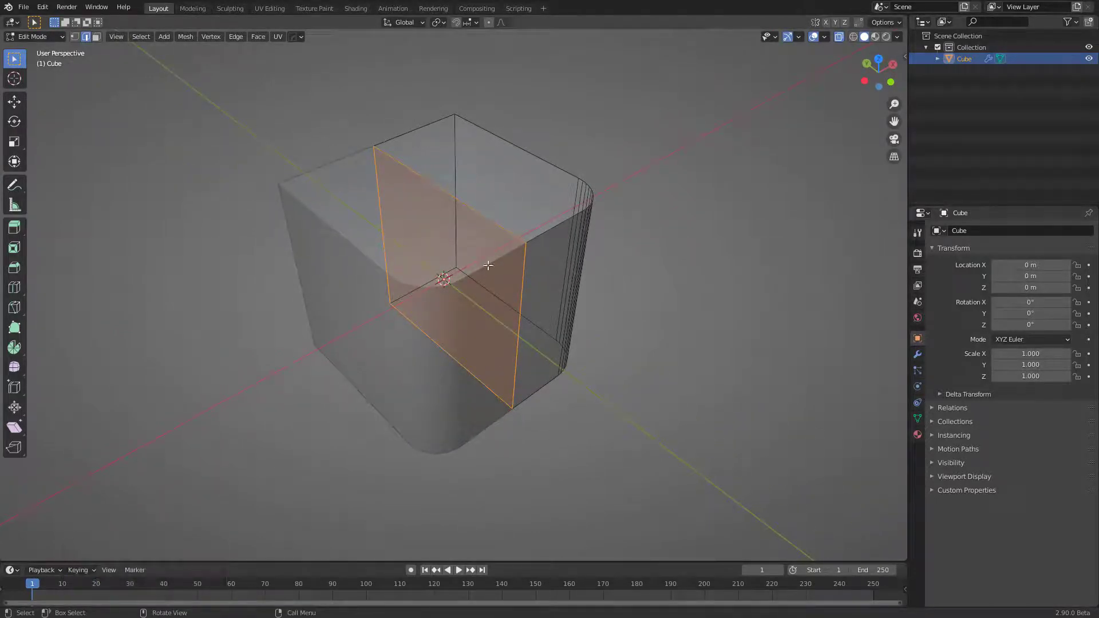
pyautogui.press('z')
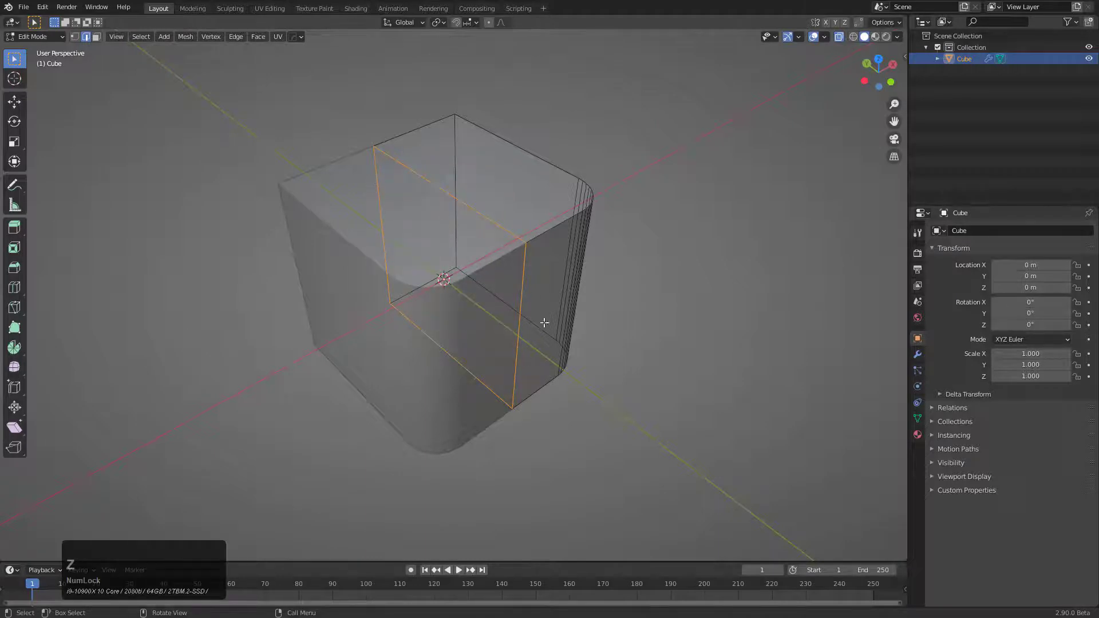
# Turn the Hops_Mirror modifier's viewport display off in Object Mode to inspect the open half, and turn it back on
pyautogui.moveTo(501, 352); pyautogui.dragTo(459, 315, button='middle')
pyautogui.press('Tab')
pyautogui.scroll(3, 441, 261)
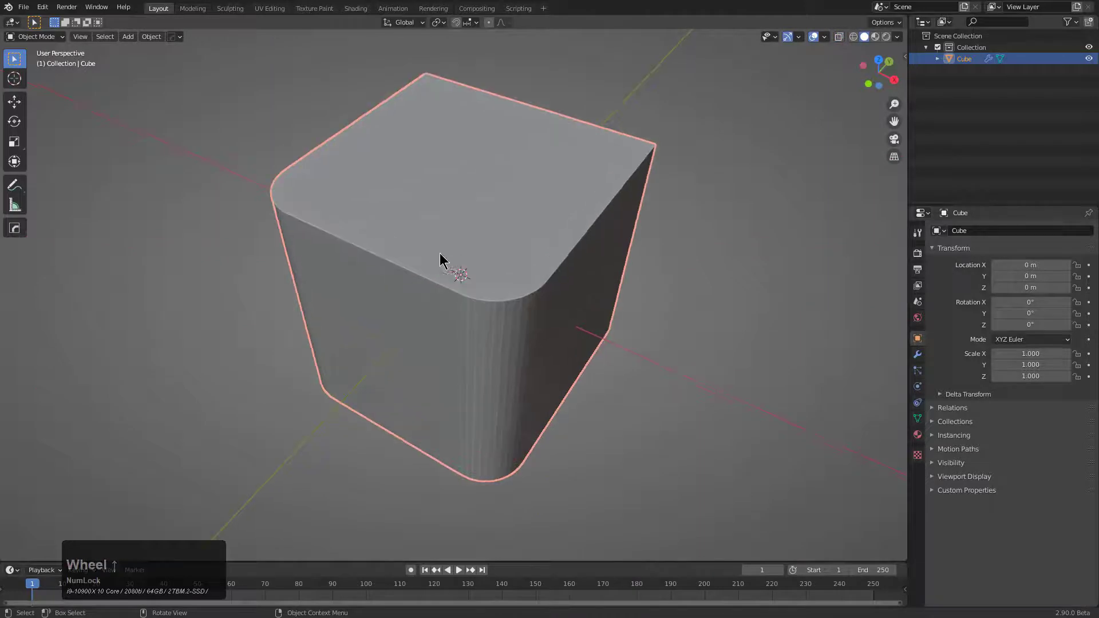
pyautogui.click(917, 354)
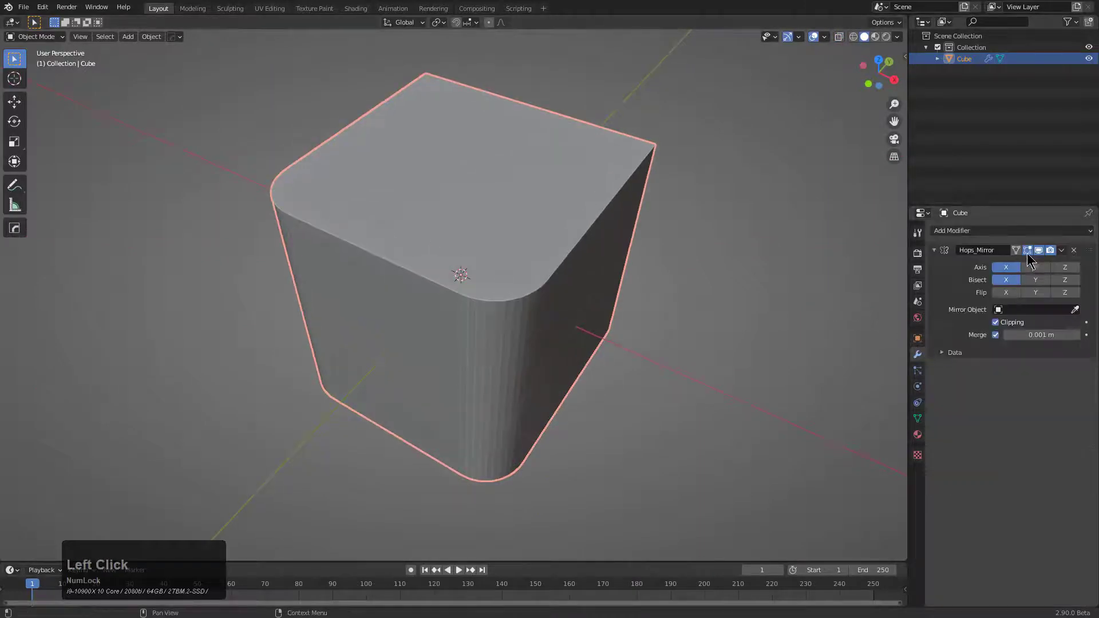
pyautogui.click(1037, 251)
pyautogui.moveTo(881, 263); pyautogui.dragTo(475, 155, button='middle')
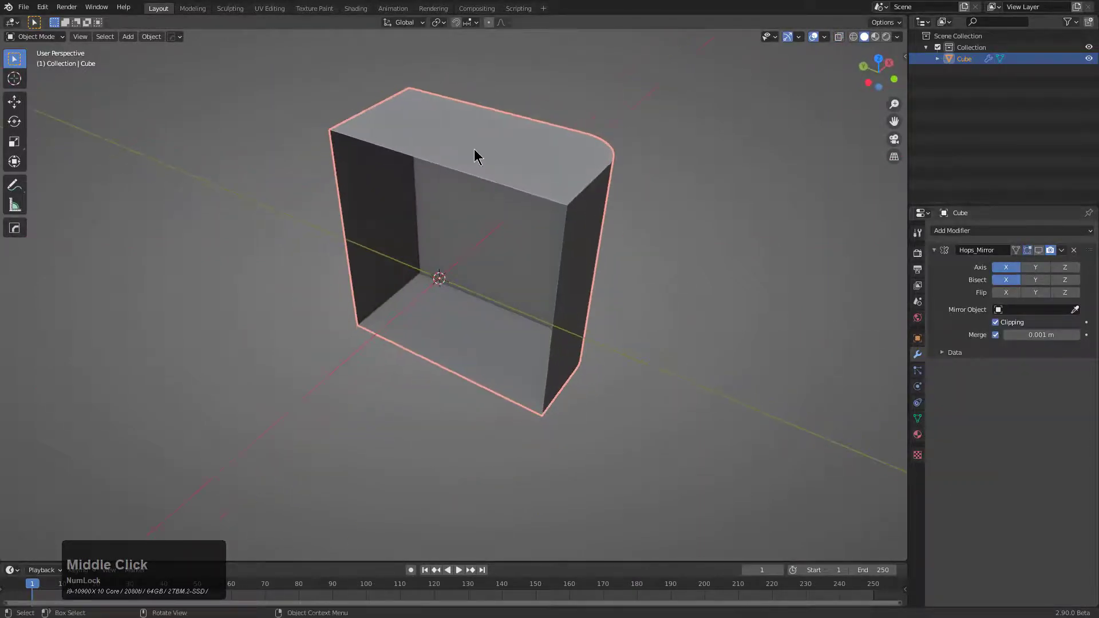
pyautogui.click(1038, 251)
pyautogui.moveTo(592, 244); pyautogui.dragTo(507, 259, button='middle')
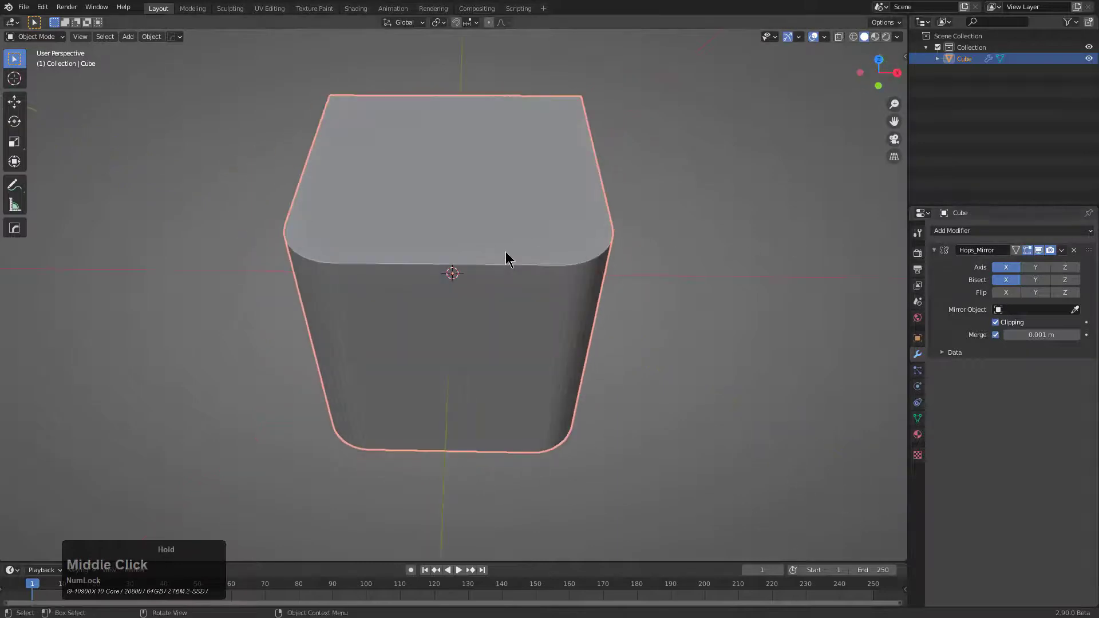
# Add a scaled-down cube at the 3D cursor, subtract it from the mirrored cube with a Difference boolean, and inspect the cut
pyautogui.hotkey('shift', 'a')
pyautogui.click(532, 276)
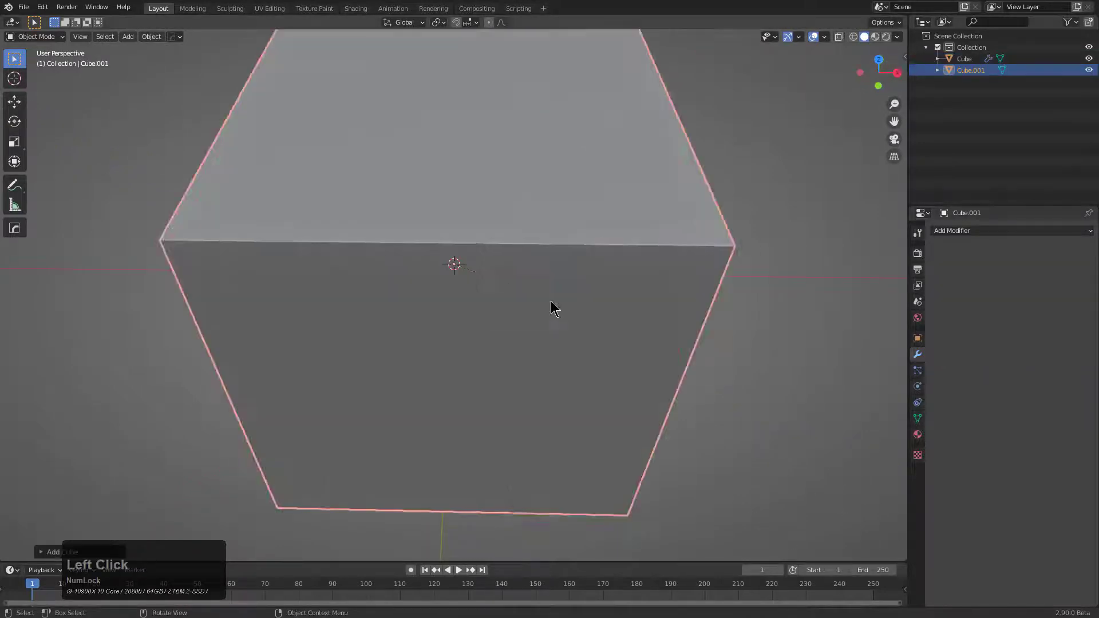
pyautogui.press('s')
pyautogui.click(516, 289)
pyautogui.hotkey('ctrl', 'shift', 'b')
pyautogui.click(578, 273)
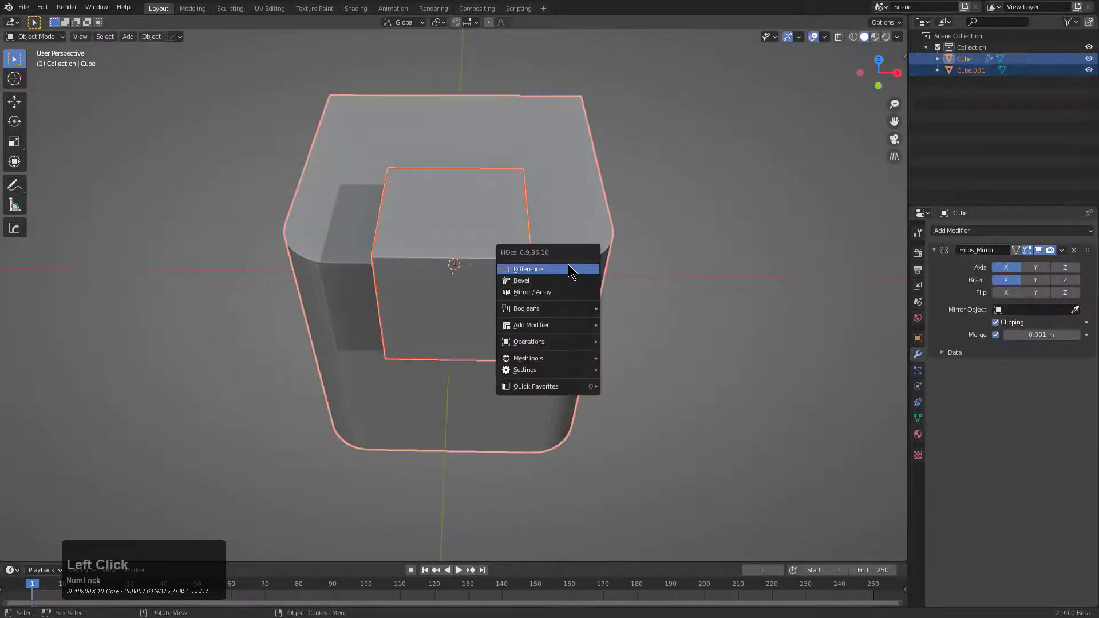
pyautogui.moveTo(579, 272); pyautogui.dragTo(542, 294, button='middle')
pyautogui.scroll(2, 605, 252)
pyautogui.scroll(2, 607, 252)
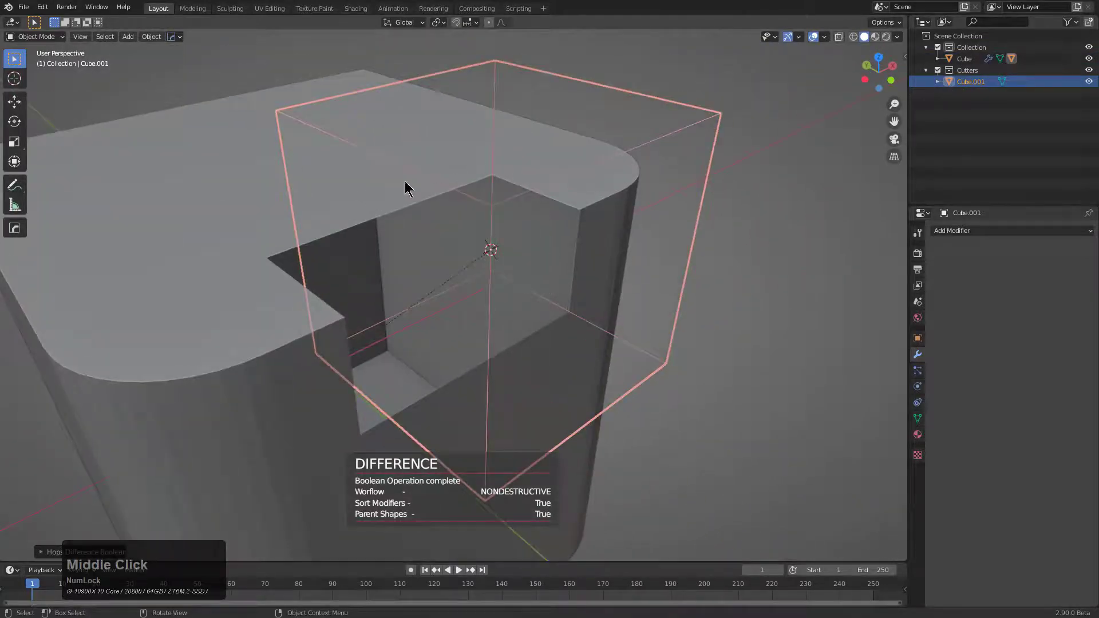
pyautogui.scroll(-2, 465, 367)
pyautogui.moveTo(503, 338); pyautogui.dragTo(460, 301, button='middle')
pyautogui.scroll(1, 464, 297)
# Select the main cube and examine its mesh and the open cut in Edit Mode, toggling X-ray
pyautogui.click(489, 255)
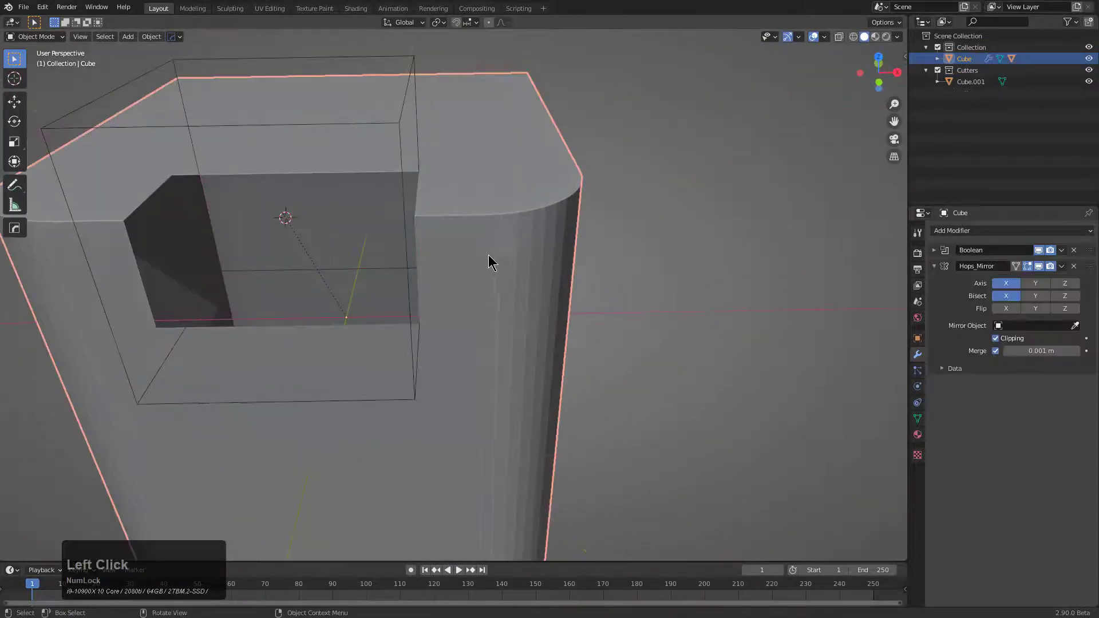
pyautogui.moveTo(489, 255); pyautogui.dragTo(400, 292, button='middle')
pyautogui.scroll(-1, 406, 304)
pyautogui.press('Tab')
pyautogui.hotkey('alt', 'z')
pyautogui.scroll(-2, 448, 265)
pyautogui.press('Tab')
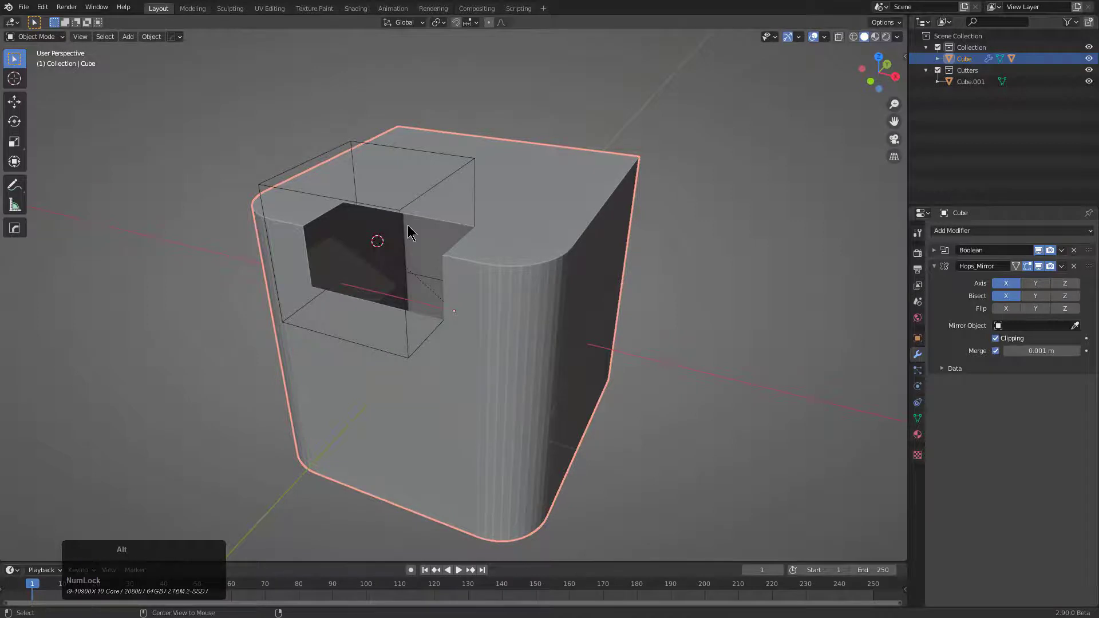
# Mirror the cut cube across X in the mirror gizmo's Modifier&Apply mode and inspect the notch
pyautogui.hotkey('alt', 'x')
pyautogui.press('d')
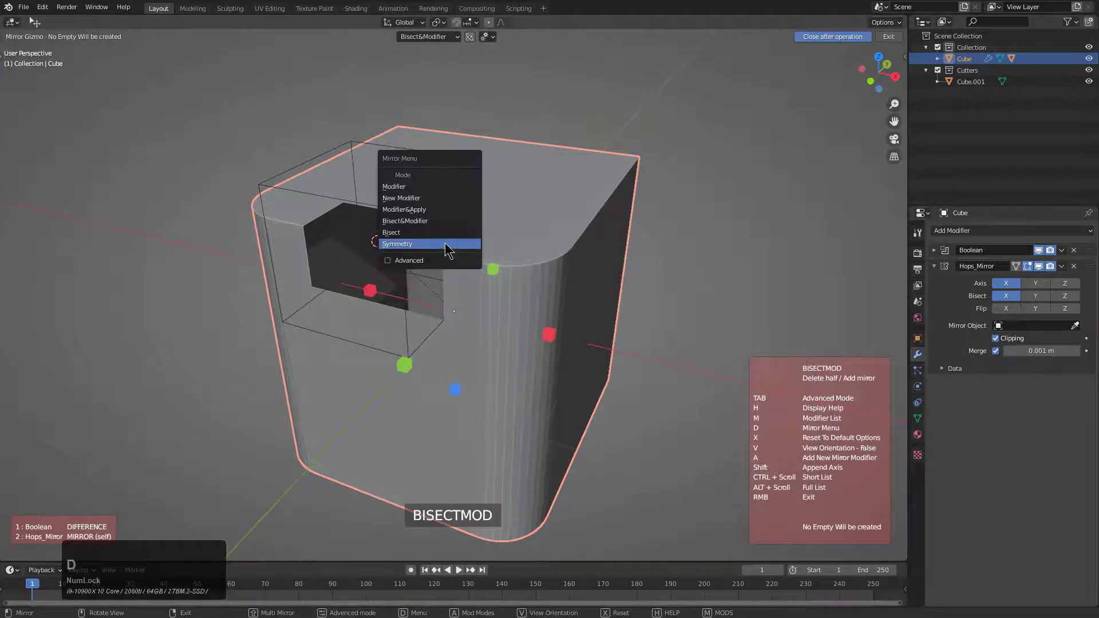
pyautogui.click(439, 210)
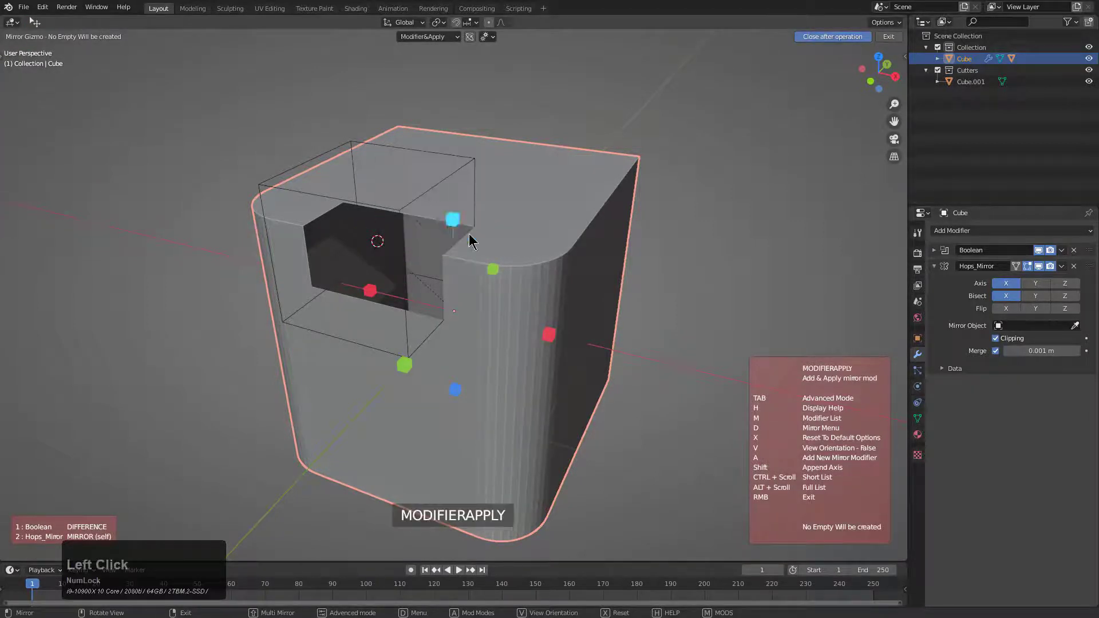
pyautogui.click(548, 335)
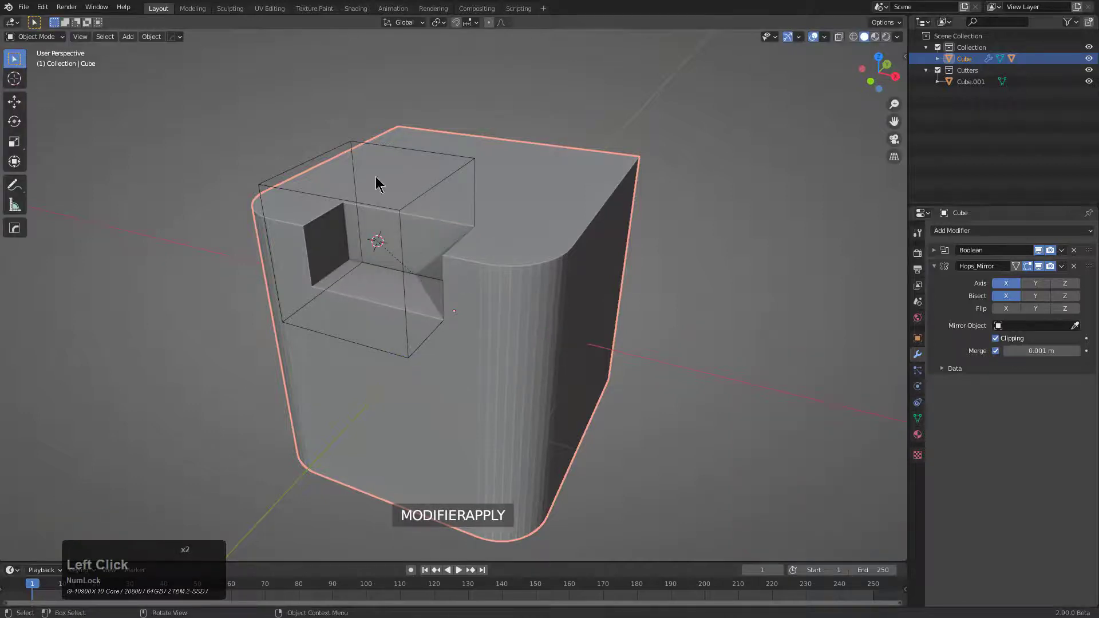
pyautogui.moveTo(416, 309); pyautogui.dragTo(476, 311, button='middle')
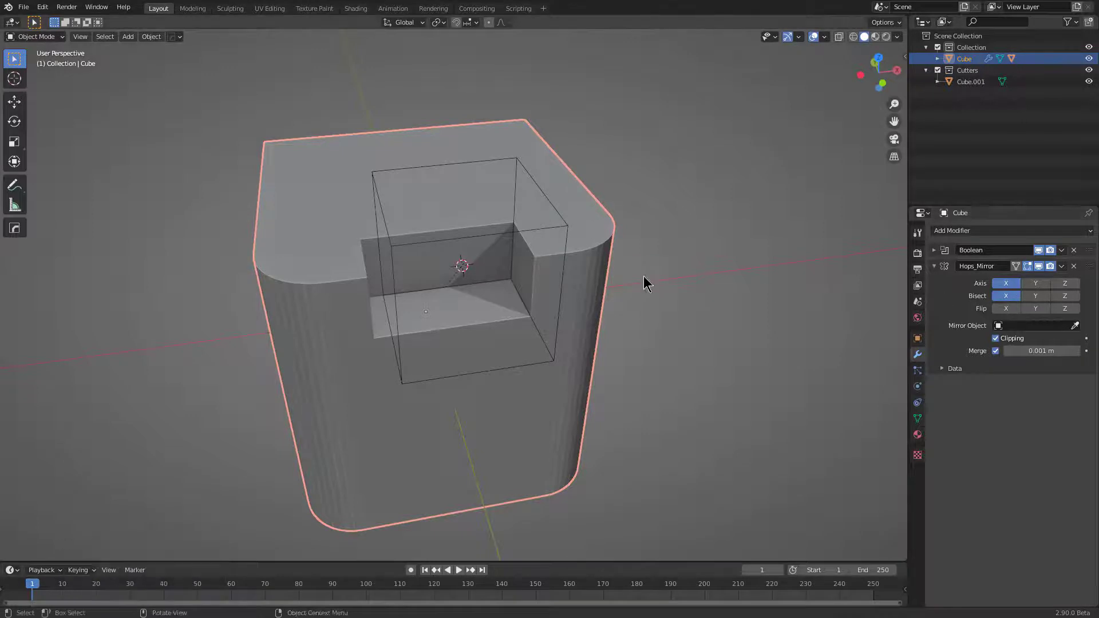
# Enter Edit Mode on the mirrored cube and select its entire mesh
pyautogui.press('Tab')
pyautogui.scroll(2, 422, 234)
pyautogui.press('a')
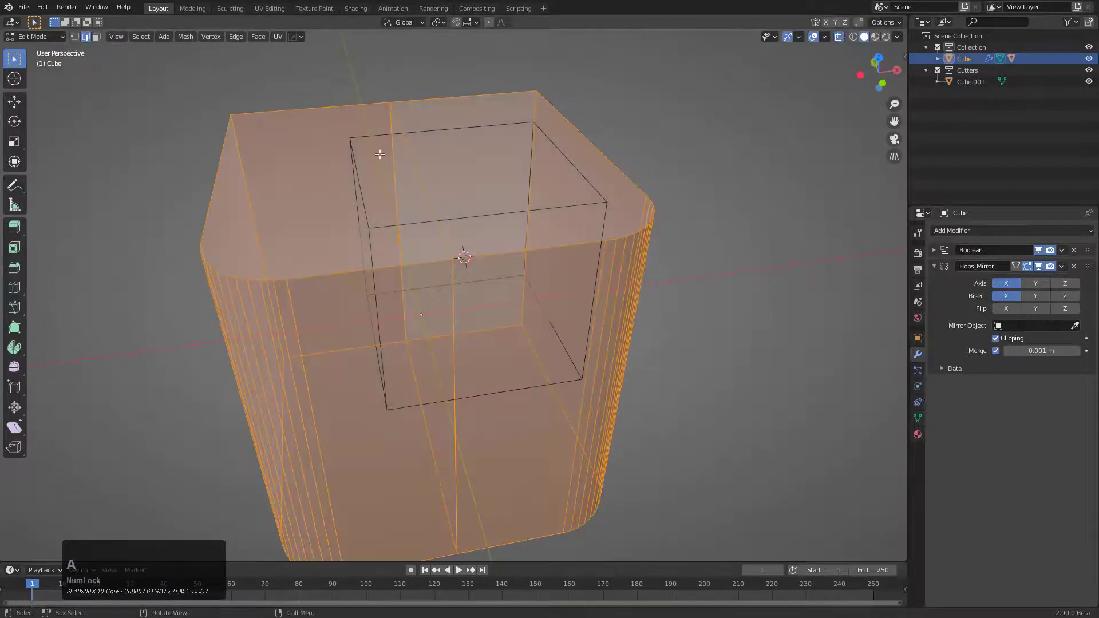
# Deselect the mesh, return to Object Mode with X-ray off, and check the cutter and the main cube's notch
pyautogui.click(140, 36)
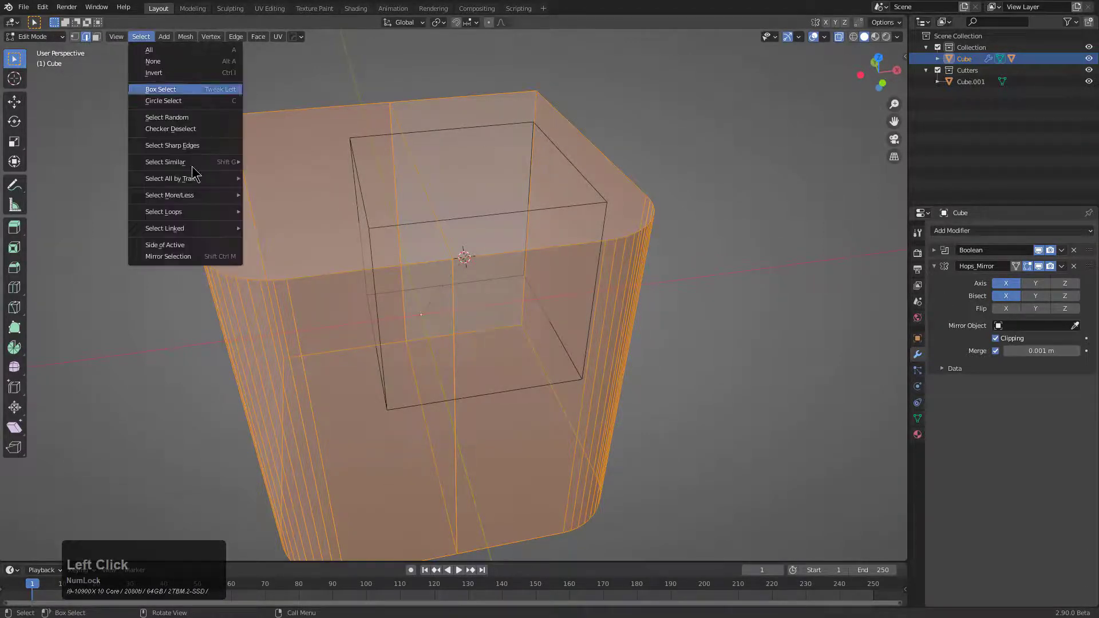
pyautogui.moveTo(217, 215)
pyautogui.click(293, 256)
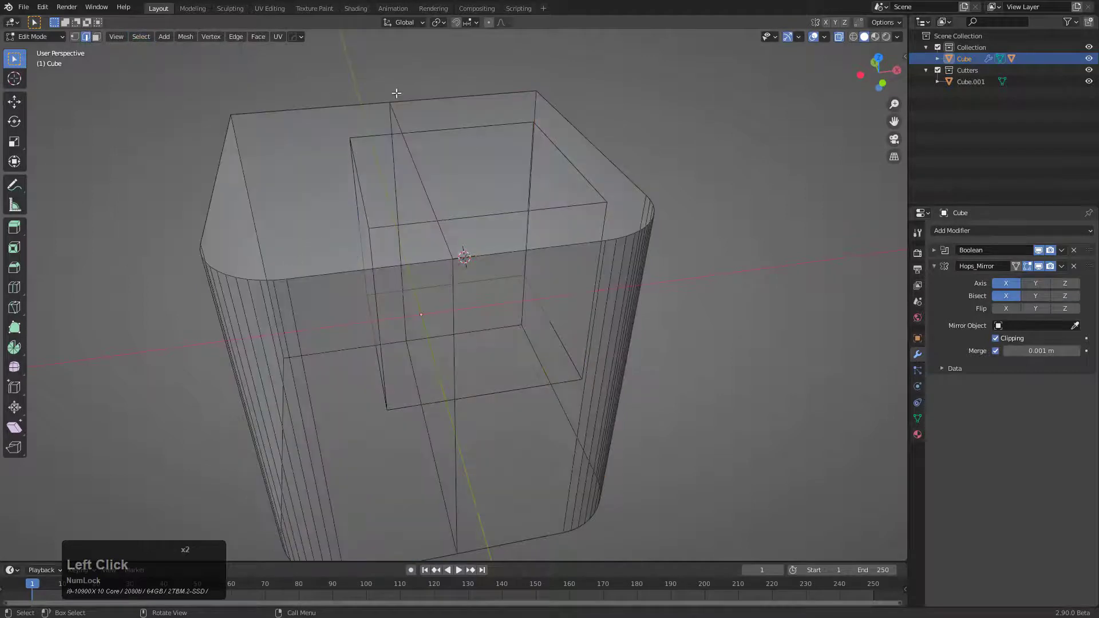
pyautogui.press('Tab')
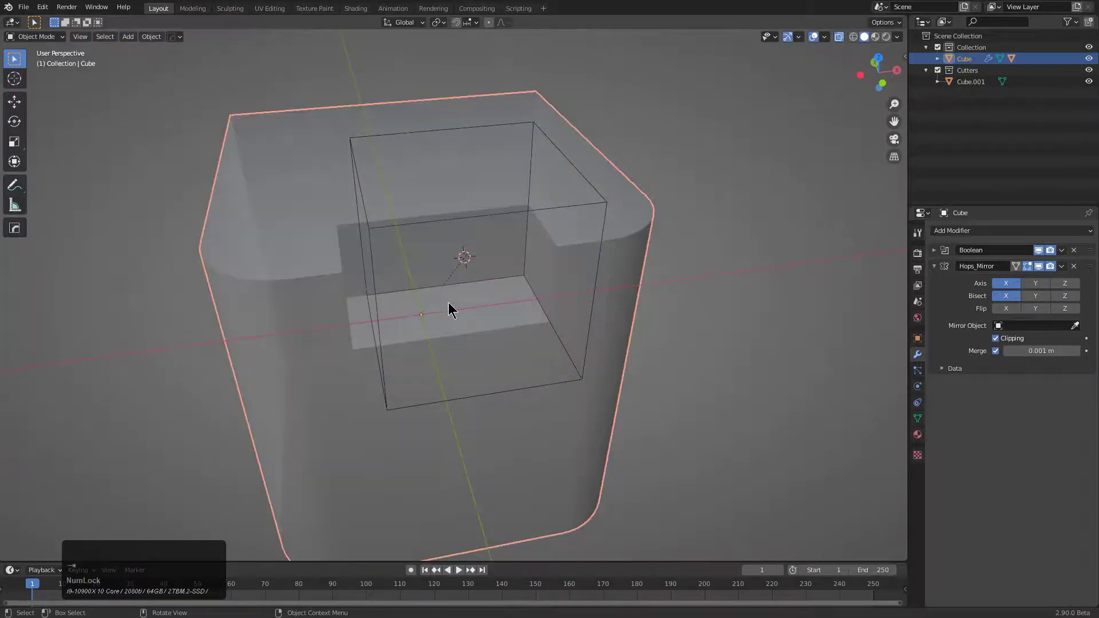
pyautogui.scroll(-2, 466, 307)
pyautogui.moveTo(467, 307)
pyautogui.mouseDown(button='middle')
pyautogui.moveTo(457, 327)
pyautogui.moveTo(511, 349)
pyautogui.moveTo(471, 252)
pyautogui.moveTo(485, 293)
pyautogui.moveTo(446, 329)
pyautogui.moveTo(456, 307)
pyautogui.mouseUp(button='middle')
pyautogui.click(468, 256)
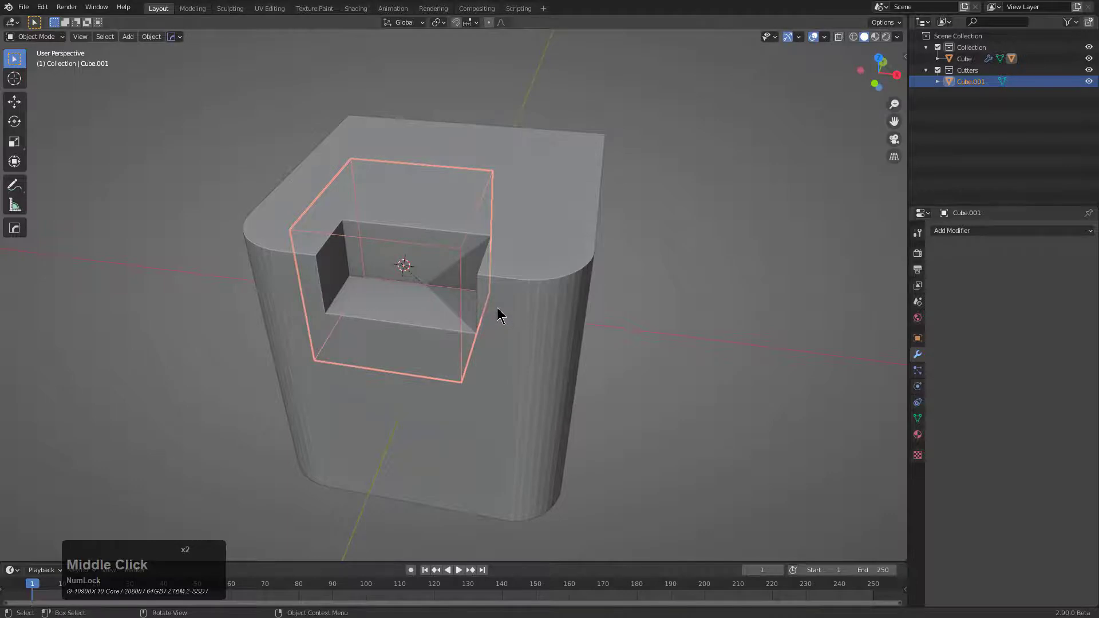
pyautogui.click(509, 282)
pyautogui.moveTo(510, 281); pyautogui.dragTo(515, 291, button='middle')
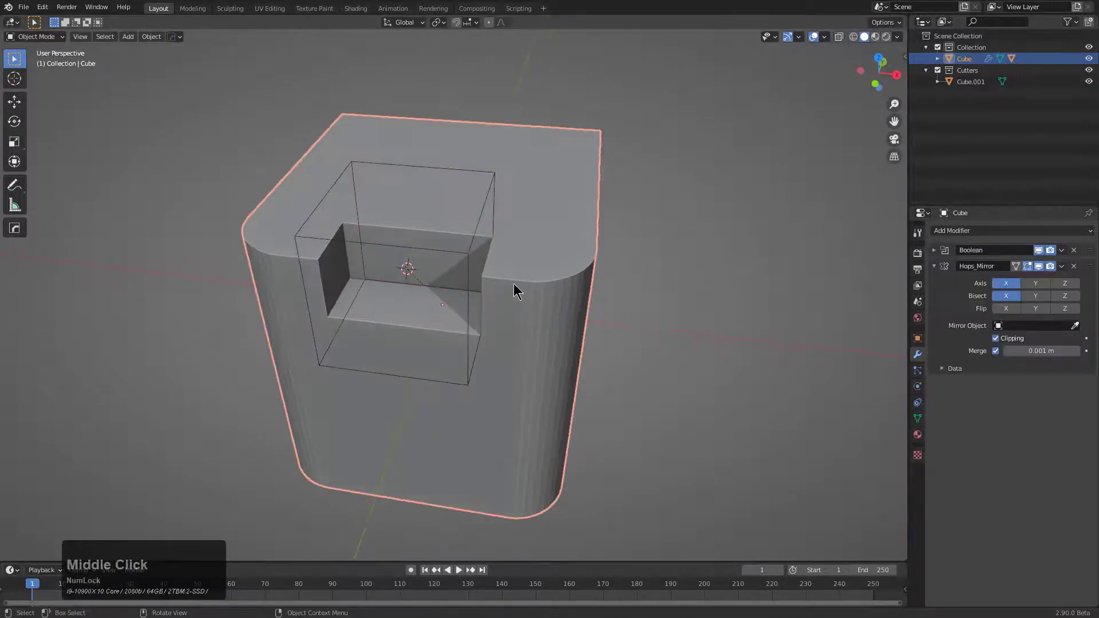
# Start a new file with the default cube
pyautogui.hotkey('ctrl', 'n')
pyautogui.press('Return')
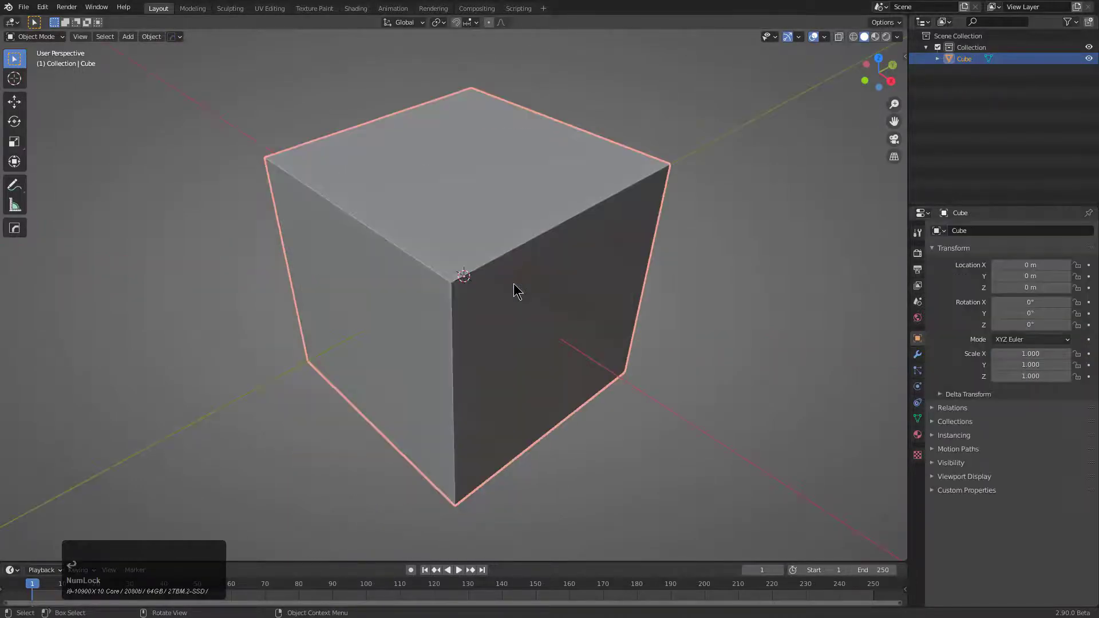
pyautogui.keyDown('alt'); pyautogui.middleClick(513, 284); pyautogui.keyUp('alt')
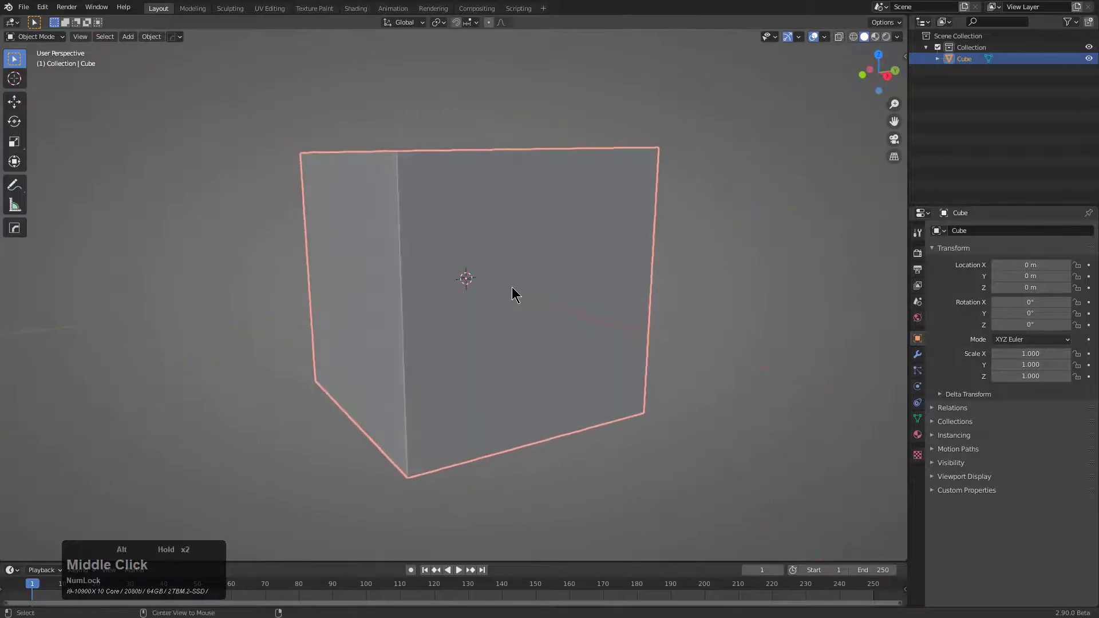
# Bisect the cube across Z in the mirror gizmo's Bisect mode, keeping the lower half, and inspect the result
pyautogui.hotkey('alt', 'x')
pyautogui.moveTo(512, 288); pyautogui.dragTo(511, 315, button='middle')
pyautogui.press('d')
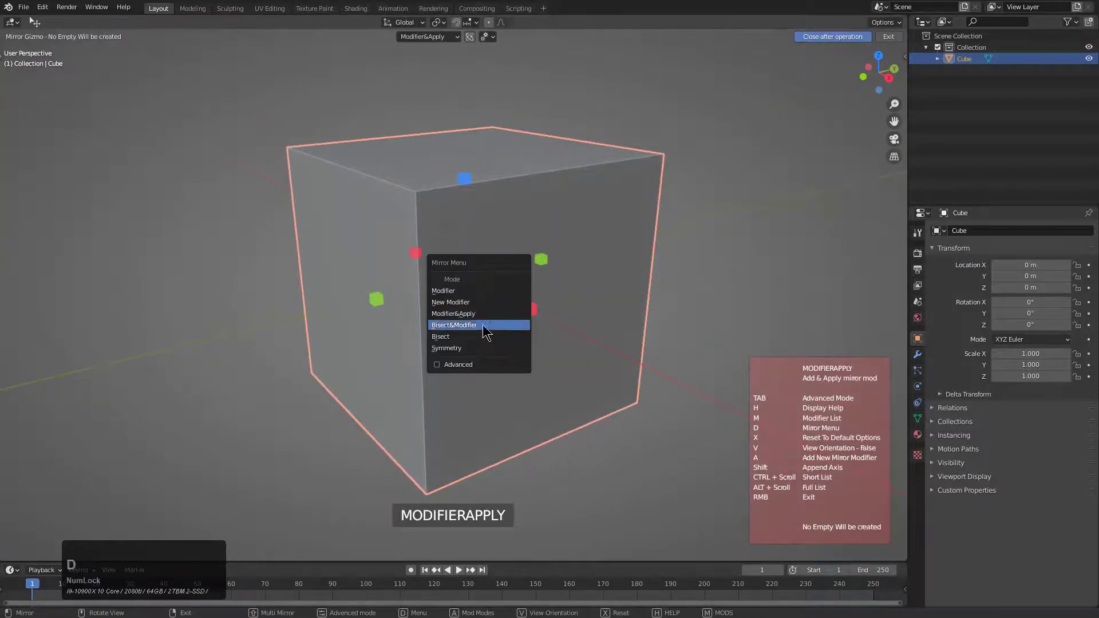
pyautogui.click(471, 337)
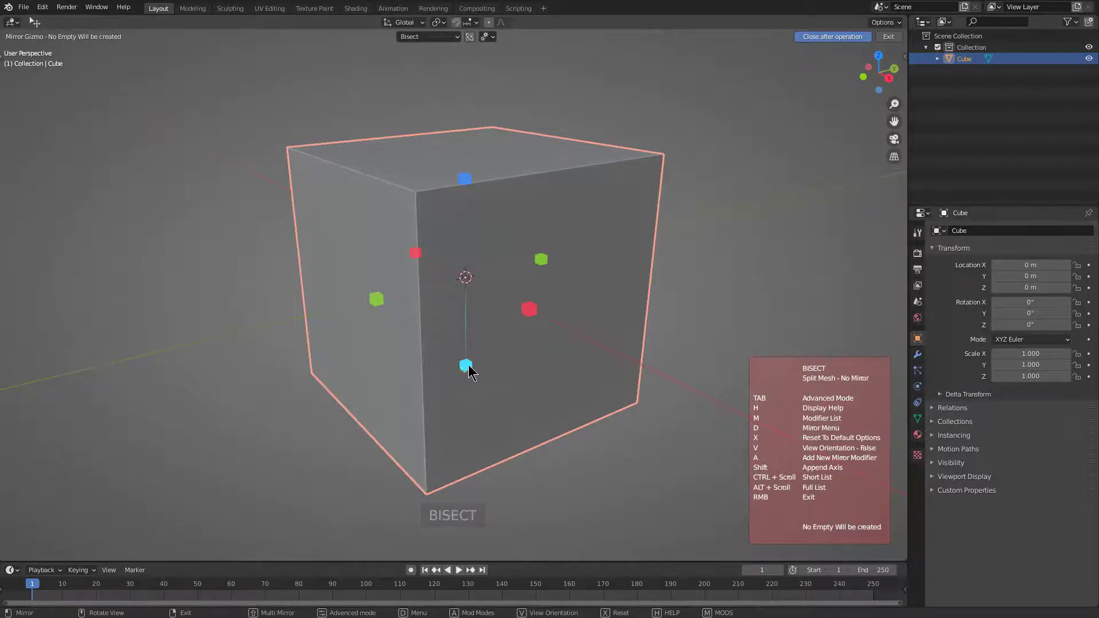
pyautogui.click(466, 365)
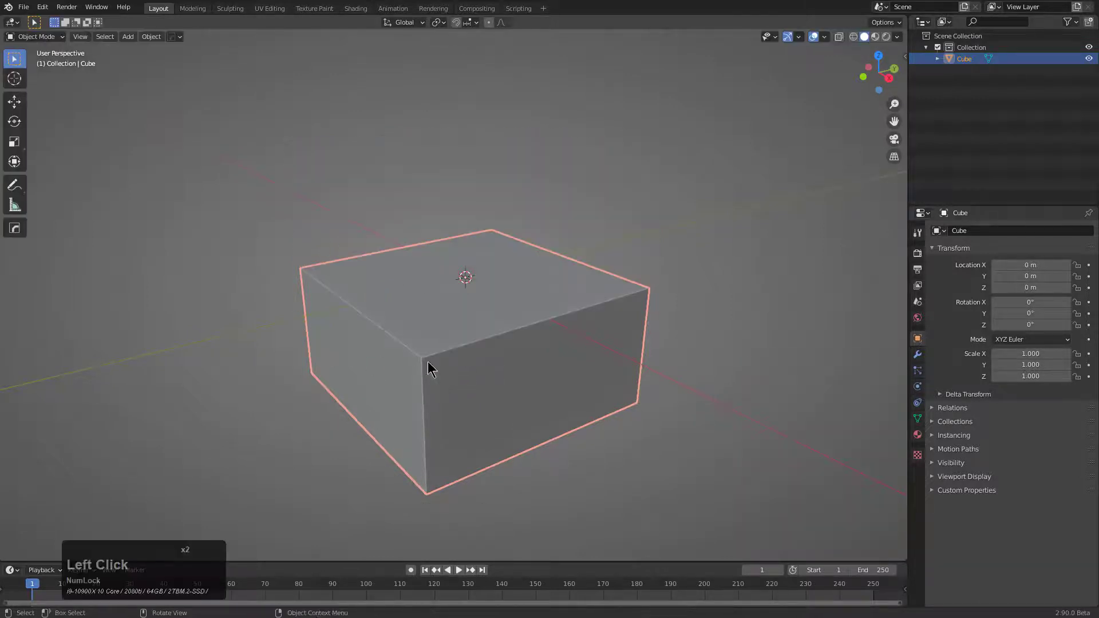
pyautogui.moveTo(429, 365); pyautogui.dragTo(435, 396, button='middle')
pyautogui.moveTo(315, 249); pyautogui.dragTo(400, 341, button='middle')
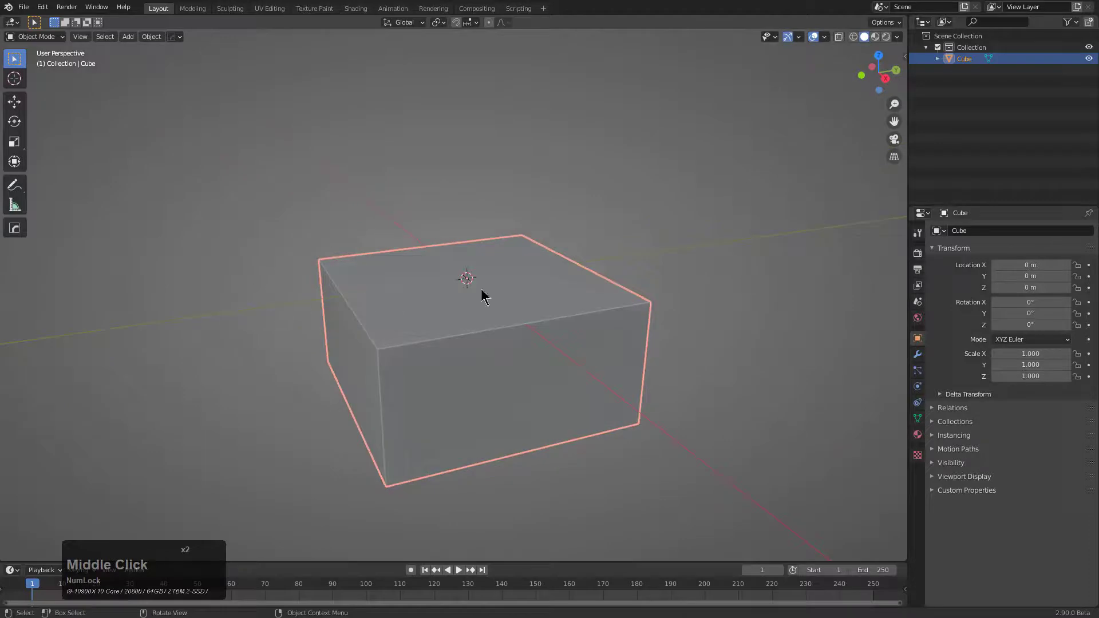
pyautogui.moveTo(542, 368); pyautogui.dragTo(337, 301, button='middle')
pyautogui.moveTo(465, 345); pyautogui.dragTo(451, 340, button='middle')
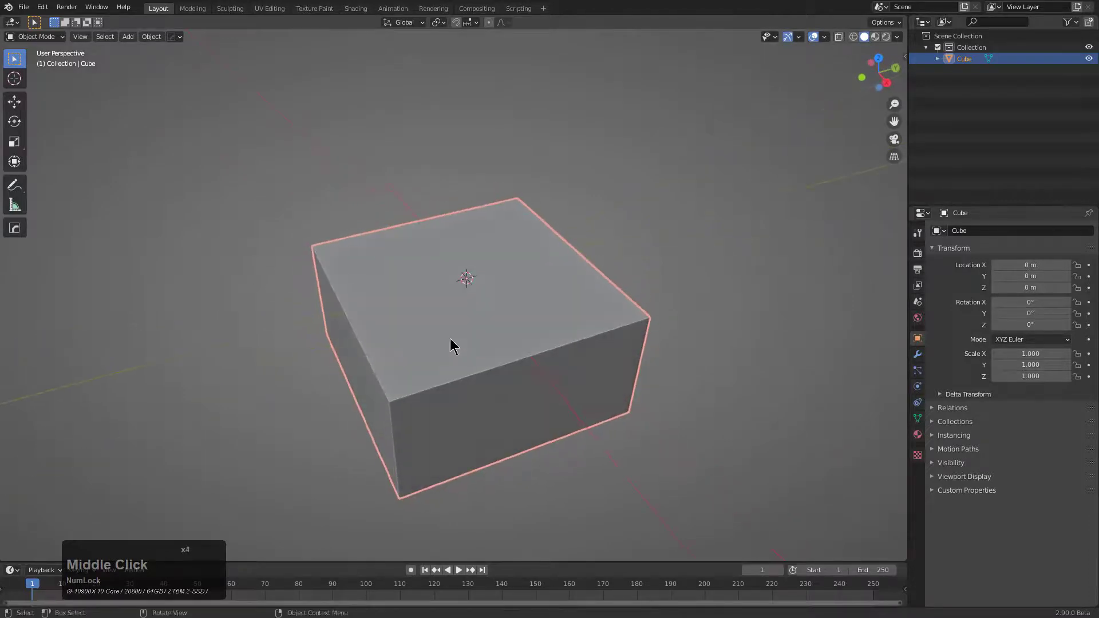
# Turn off Close after operation in the mirror gizmo and bisect the half cube across Y and X, leaving one corner block
pyautogui.hotkey('alt', 'x')
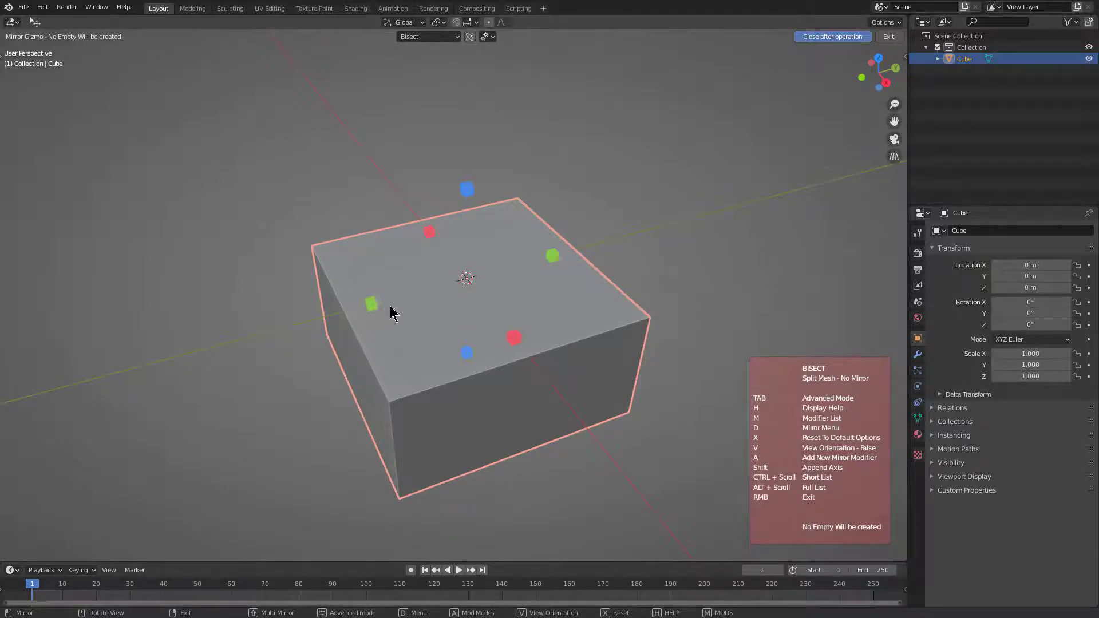
pyautogui.click(843, 37)
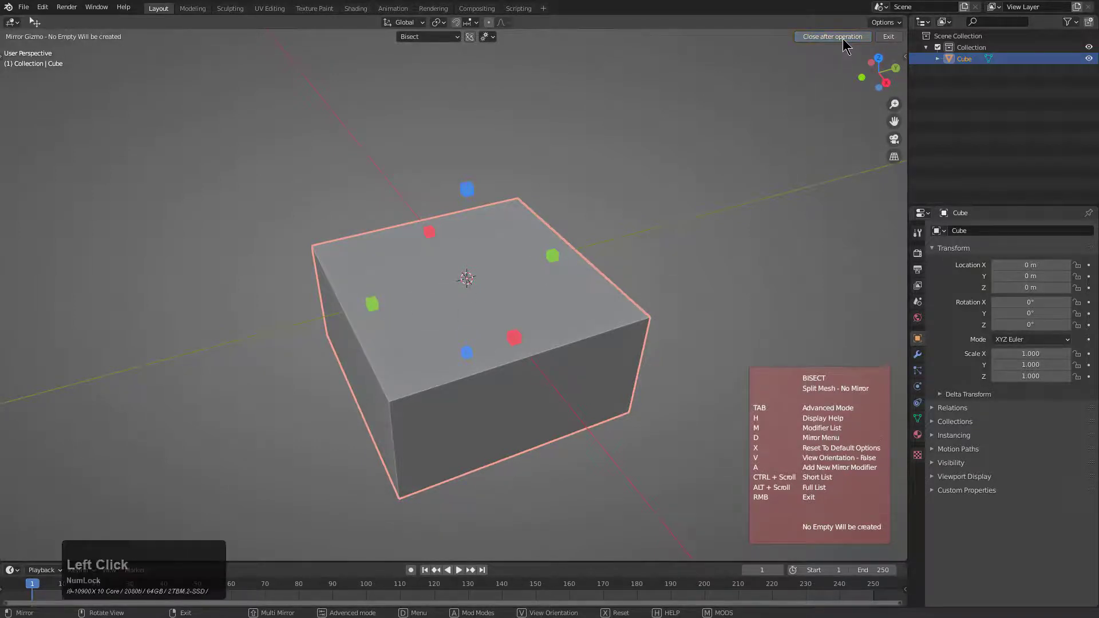
pyautogui.click(372, 304)
pyautogui.click(515, 339)
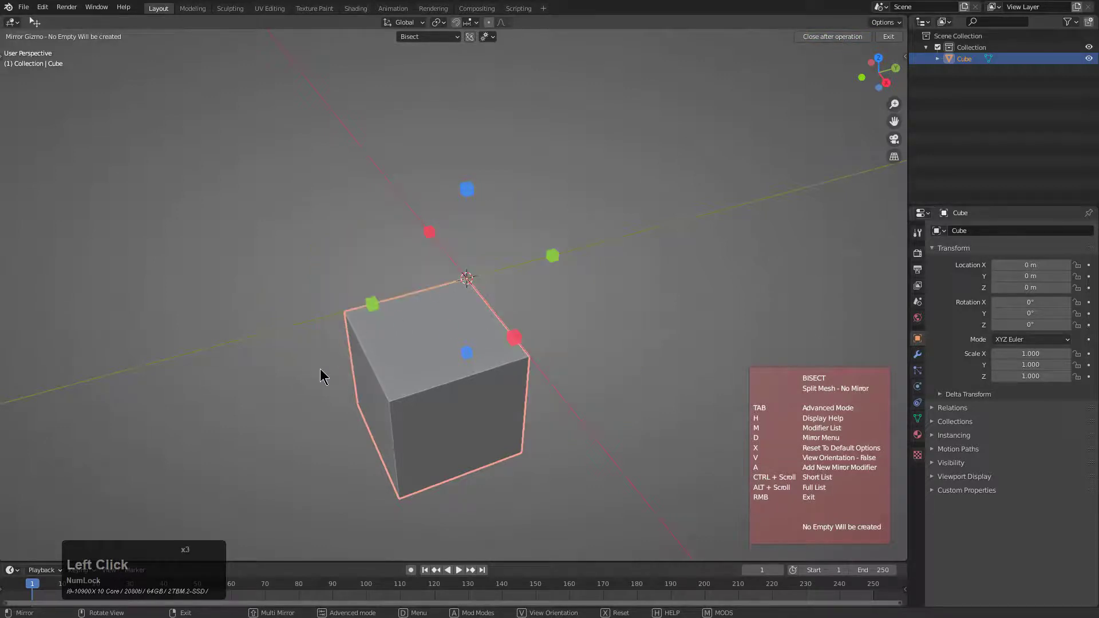
pyautogui.rightClick(349, 392)
pyautogui.moveTo(400, 412)
pyautogui.mouseDown(button='middle')
pyautogui.moveTo(392, 325)
pyautogui.moveTo(543, 377)
pyautogui.moveTo(645, 390)
pyautogui.moveTo(383, 412)
pyautogui.mouseUp(button='middle')
pyautogui.scroll(3, 377, 245)
pyautogui.moveTo(378, 245); pyautogui.dragTo(295, 272, button='middle')
pyautogui.moveTo(305, 347); pyautogui.dragTo(507, 359, button='middle')
# Mirror the corner block across X, Y and Z in the gizmo's Modifier mode to rebuild the full cube, and exit the gizmo
pyautogui.hotkey('alt', 'x')
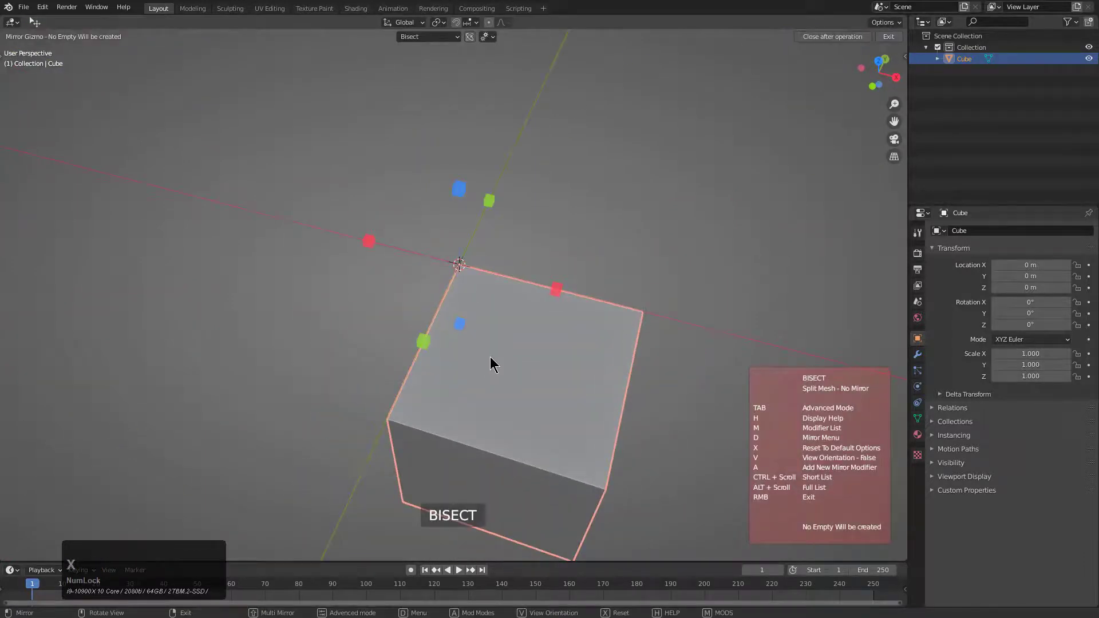
pyautogui.scroll(-1, 490, 356)
pyautogui.keyDown('shift'); pyautogui.click(556, 289); pyautogui.keyUp('shift')
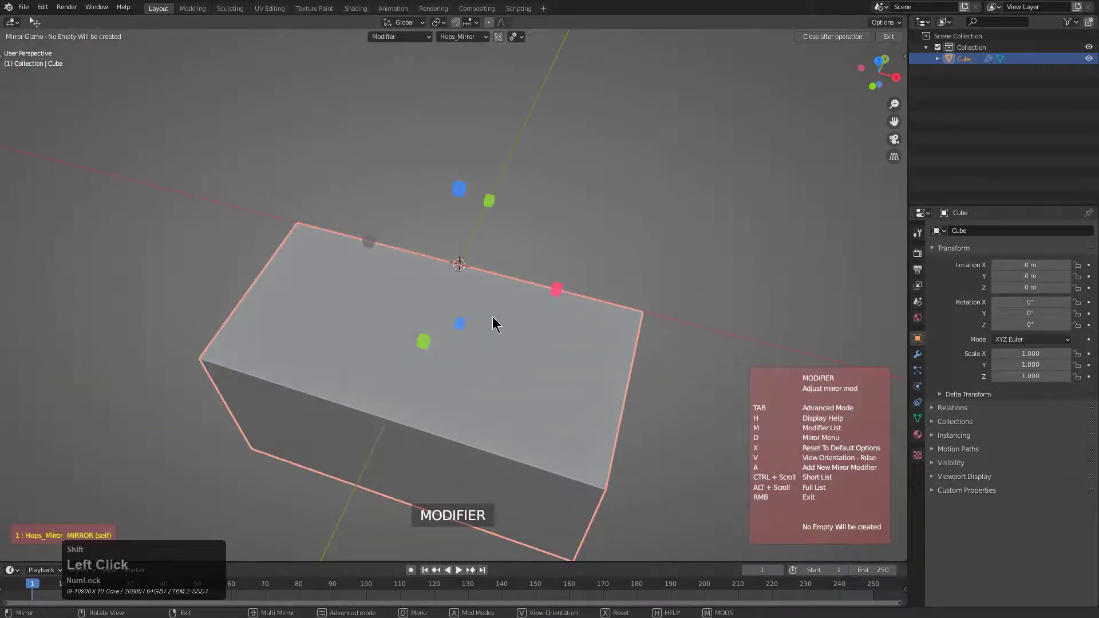
pyautogui.moveTo(424, 347); pyautogui.dragTo(471, 235, button='middle')
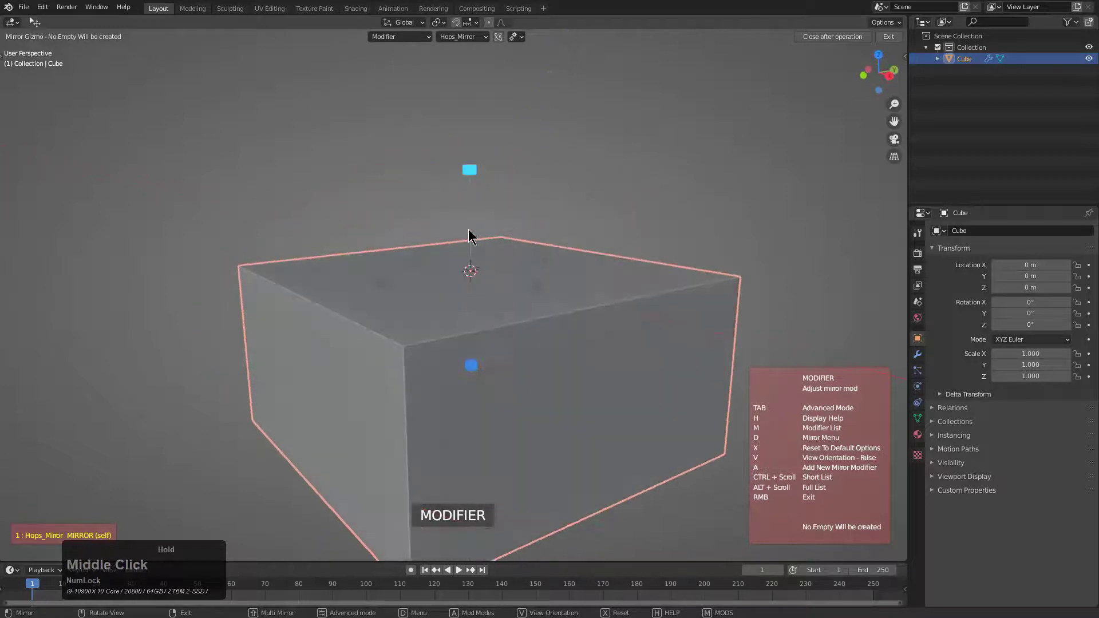
pyautogui.click(475, 364)
pyautogui.scroll(-3, 504, 332)
pyautogui.rightClick(516, 300)
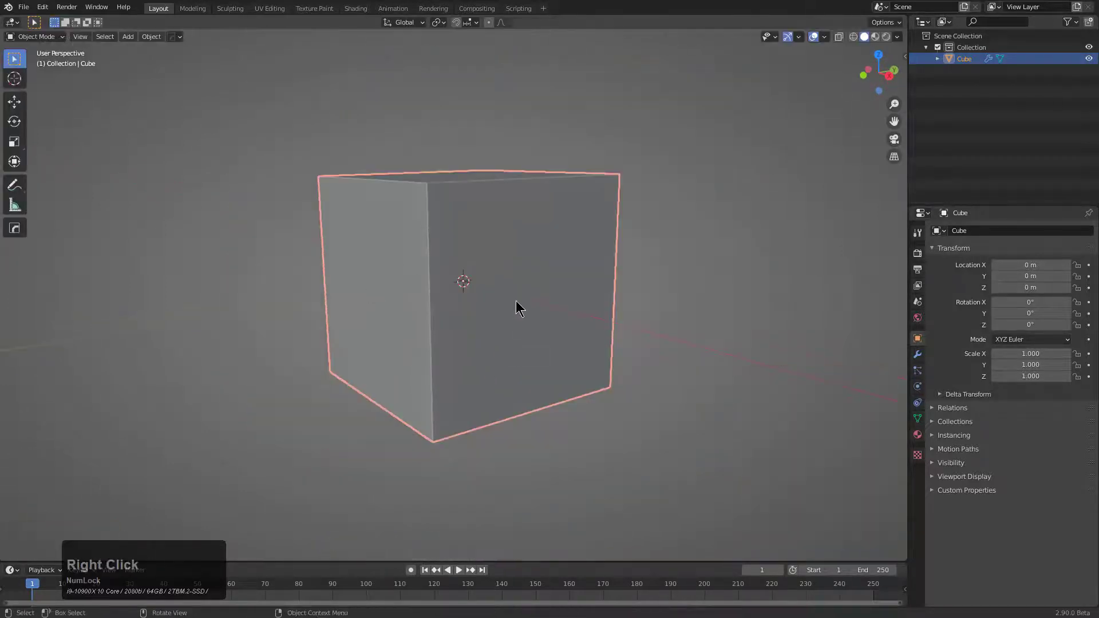
# Examine the mirrored cube's internal faces from several angles with X-ray on
pyautogui.moveTo(516, 301); pyautogui.dragTo(649, 277, button='middle')
pyautogui.hotkey('alt', 'z')
pyautogui.scroll(3, 584, 267)
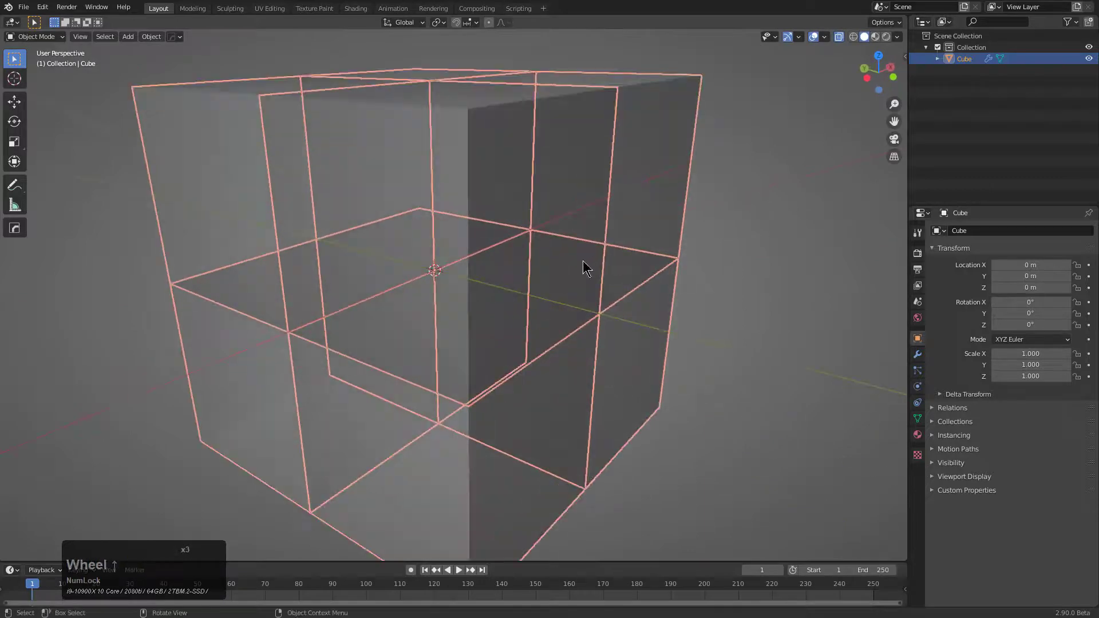
pyautogui.moveTo(583, 268); pyautogui.dragTo(401, 154, button='middle')
pyautogui.moveTo(316, 261); pyautogui.dragTo(557, 303, button='middle')
pyautogui.hotkey('alt', 'z')
pyautogui.scroll(3, 557, 304)
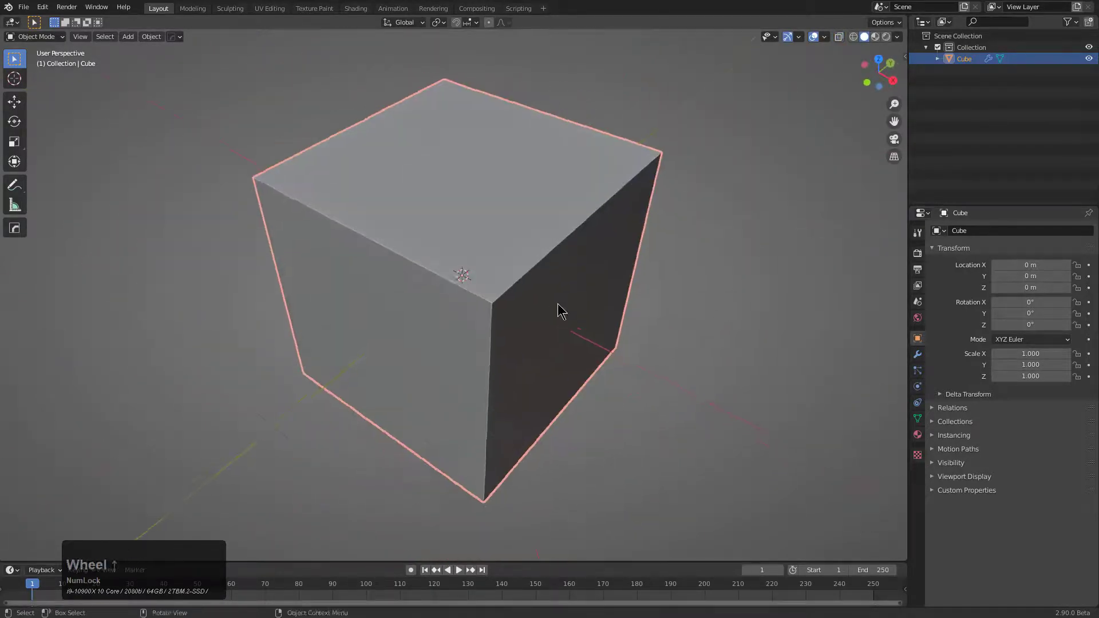
# Delete the corner block's inner faces along the mirror planes in Edit Mode using X-ray, and return to Object Mode
pyautogui.press('Tab')
pyautogui.hotkey('alt', 'z')
pyautogui.click(420, 379)
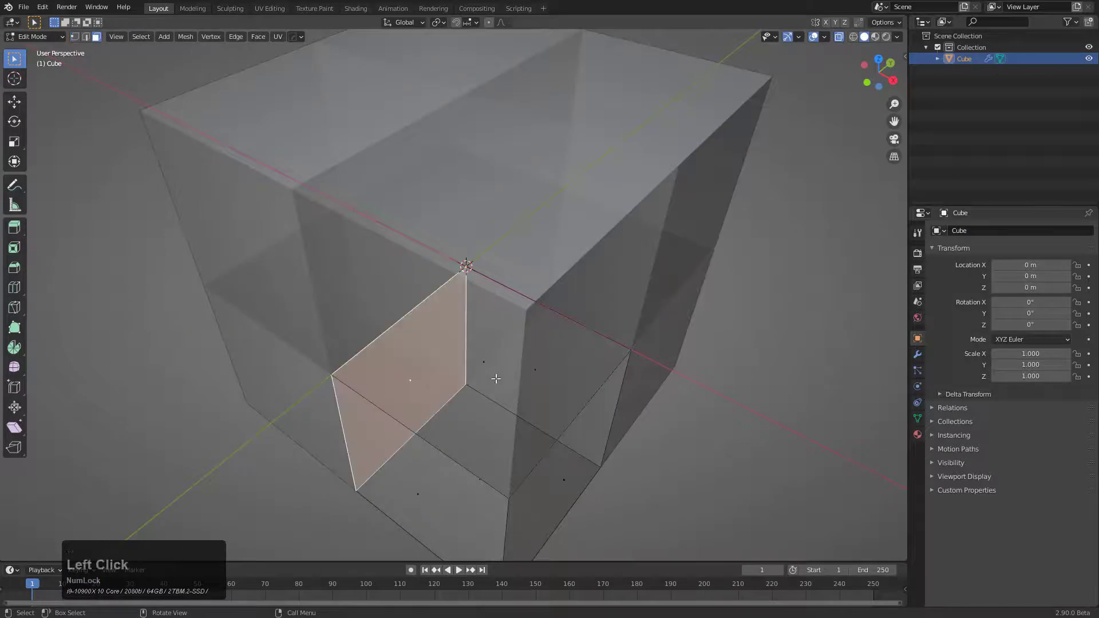
pyautogui.keyDown('shift'); pyautogui.click(536, 364); pyautogui.keyUp('shift')
pyautogui.moveTo(508, 371); pyautogui.dragTo(528, 285, button='middle')
pyautogui.hotkey('alt', 'z')
pyautogui.hotkey('alt', 'z')
pyautogui.moveTo(515, 345); pyautogui.dragTo(532, 292, button='middle')
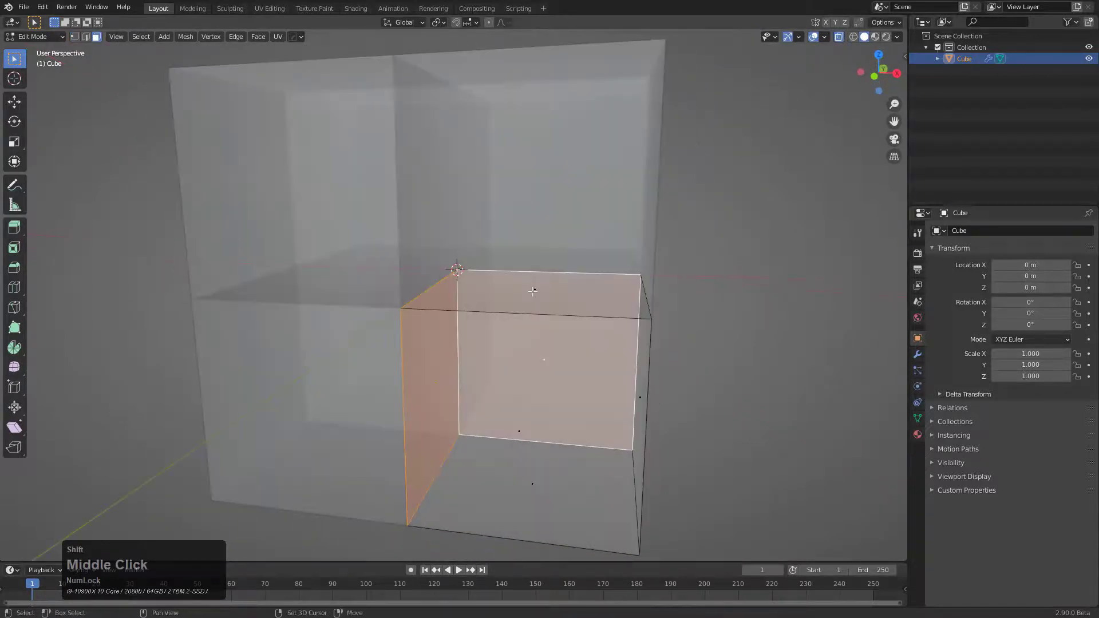
pyautogui.click(532, 291)
pyautogui.press('x')
pyautogui.click(518, 305)
pyautogui.hotkey('alt', 'z')
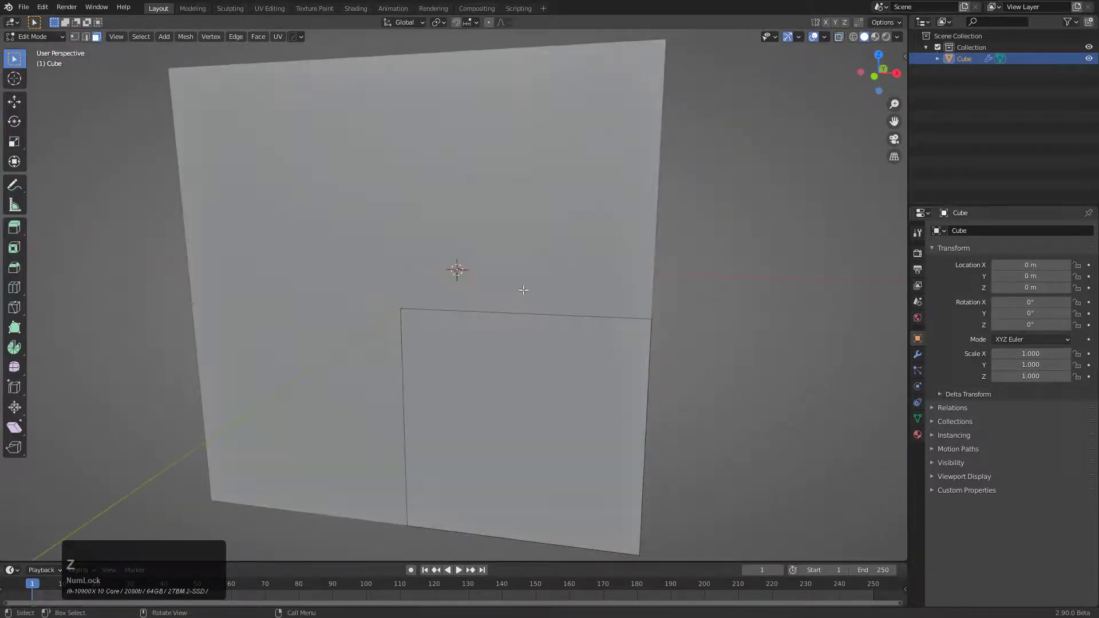
pyautogui.press('Tab')
# Add a cube at the 3D cursor near the mirrored cube's top front corner and scale it to about 0.38
pyautogui.moveTo(515, 277); pyautogui.dragTo(569, 147, button='middle')
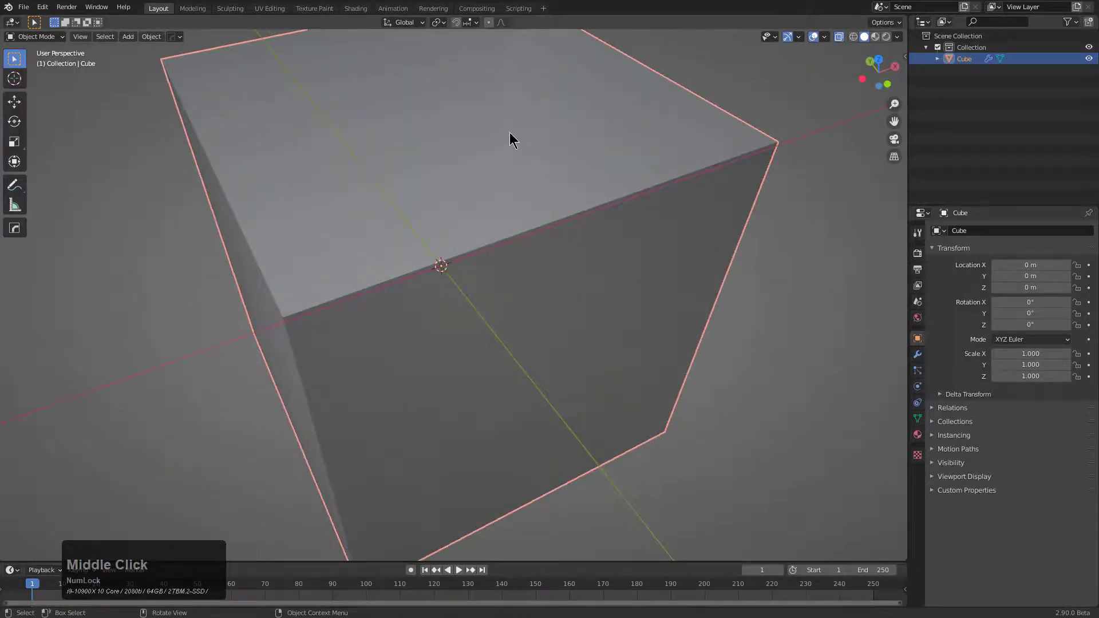
pyautogui.scroll(-1, 599, 175)
pyautogui.scroll(-1, 581, 208)
pyautogui.moveTo(580, 211); pyautogui.dragTo(433, 264, button='middle')
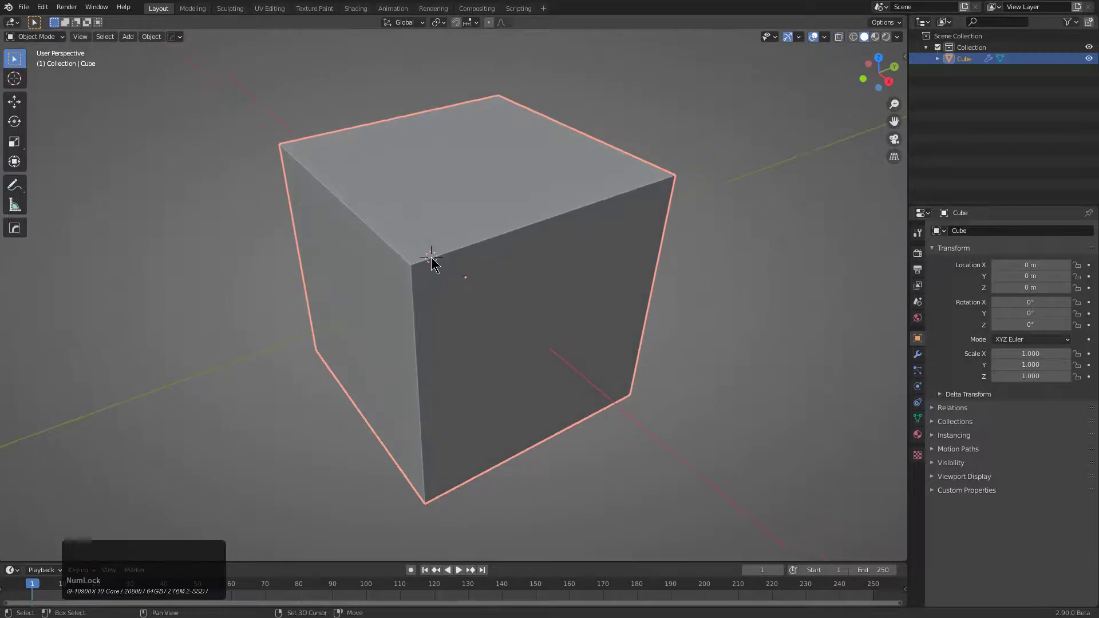
pyautogui.hotkey('shift', 'a')
pyautogui.click(487, 266)
pyautogui.press('s')
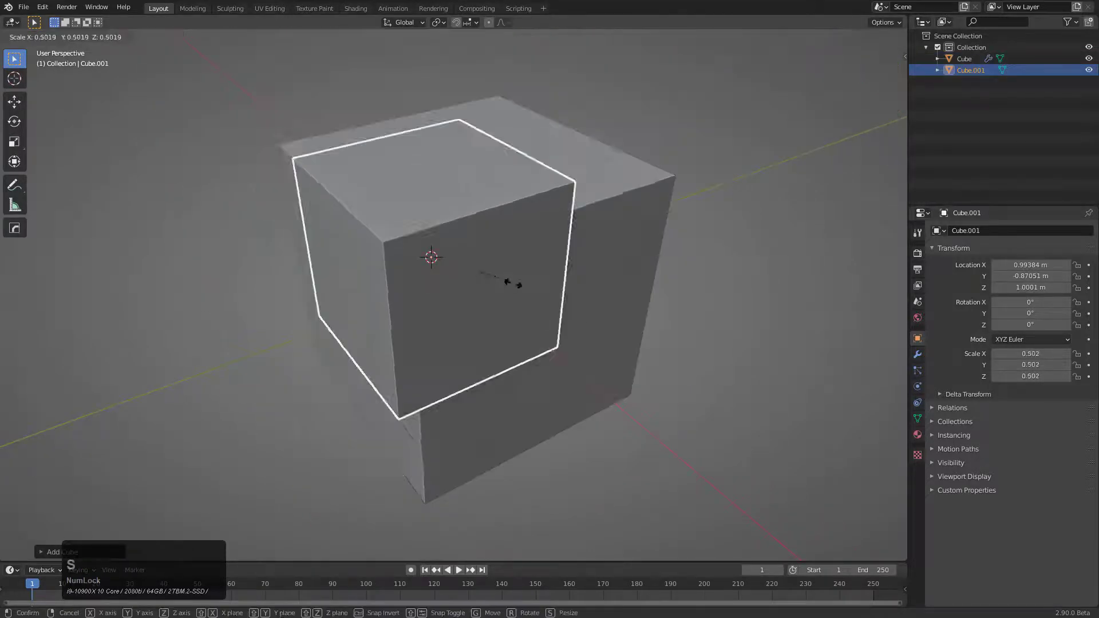
pyautogui.click(486, 276)
# Subtract the small cube from the mirrored cube with the HOps Difference boolean
pyautogui.keyDown('shift'); pyautogui.click(554, 229); pyautogui.keyUp('shift')
pyautogui.press('q')
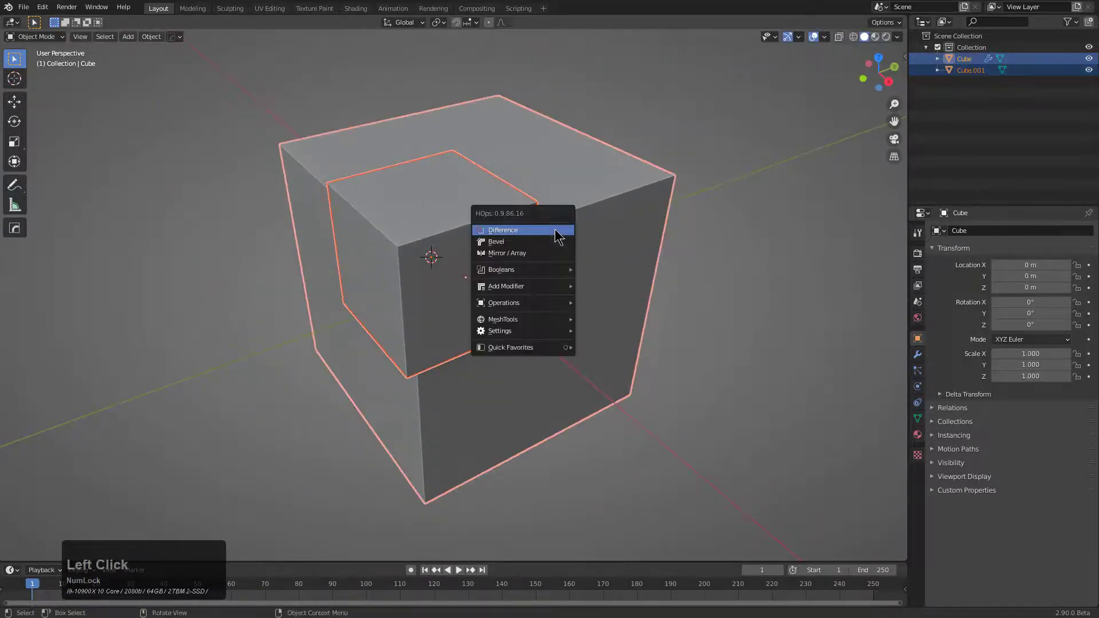
pyautogui.click(555, 230)
pyautogui.moveTo(566, 246); pyautogui.dragTo(351, 184, button='middle')
# Move the cutter down to the mirrored cube's lower front corner, at about X 1.26 m, Y -0.87 m, Z -0.75 m
pyautogui.press('g')
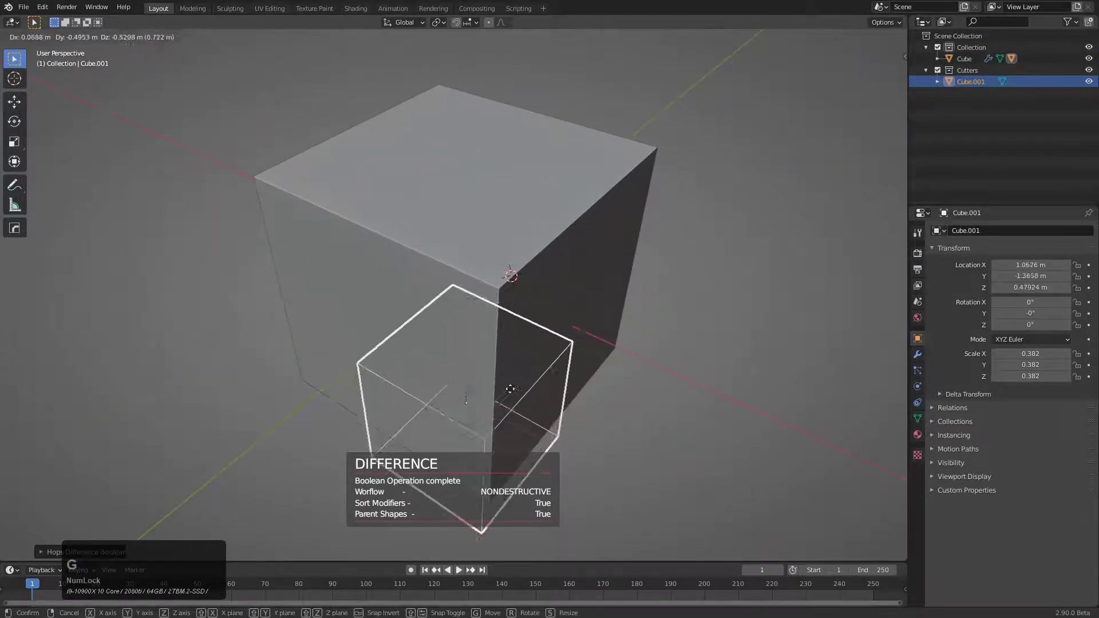
pyautogui.click(510, 404)
pyautogui.press('z')
pyautogui.click(547, 376)
pyautogui.moveTo(548, 376); pyautogui.dragTo(504, 341, button='middle')
pyautogui.press('g')
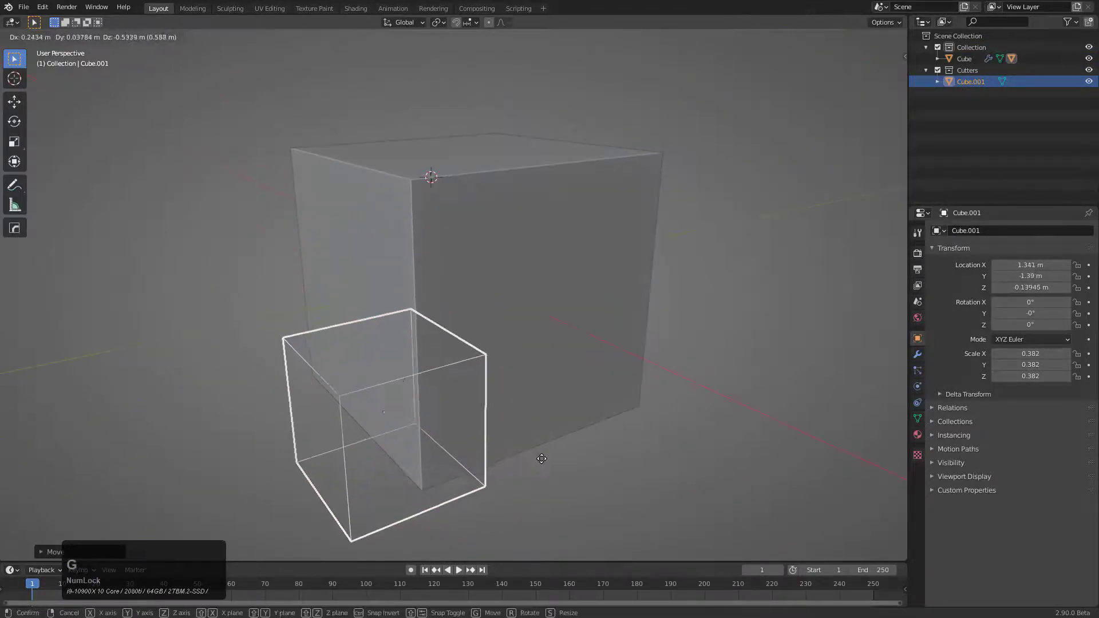
pyautogui.click(542, 458)
pyautogui.moveTo(541, 458); pyautogui.dragTo(535, 325, button='middle')
pyautogui.press('g')
pyautogui.click(508, 430)
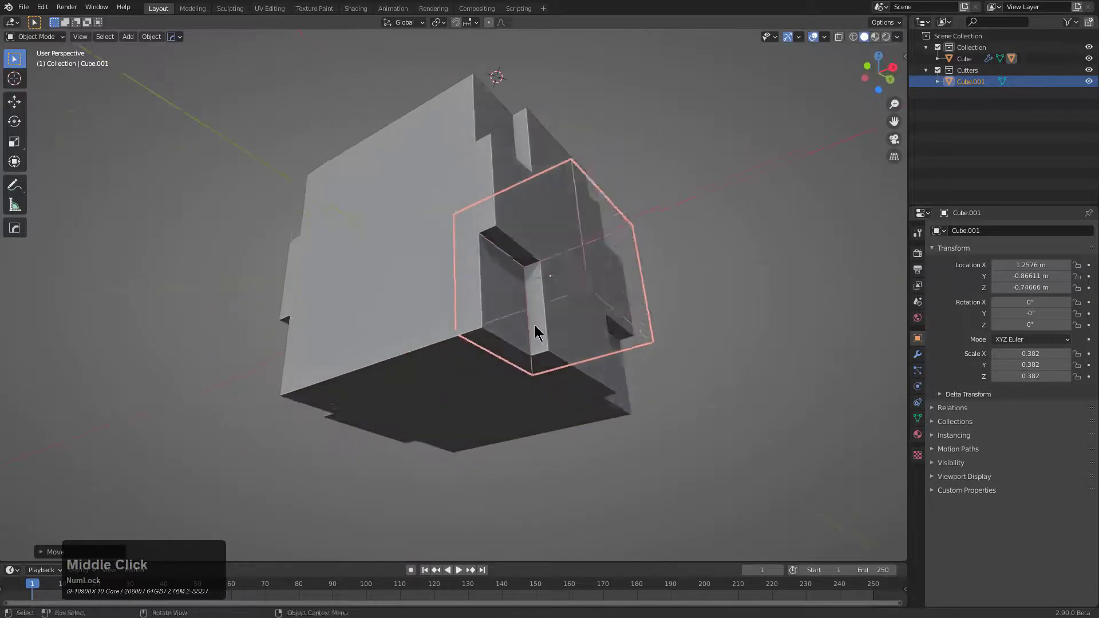
# Try several positions for the cutter around the mirrored cube's lower front corner
pyautogui.press('g')
pyautogui.click(484, 349)
pyautogui.moveTo(484, 349); pyautogui.dragTo(628, 290, button='middle')
pyautogui.press('g')
pyautogui.click(559, 314)
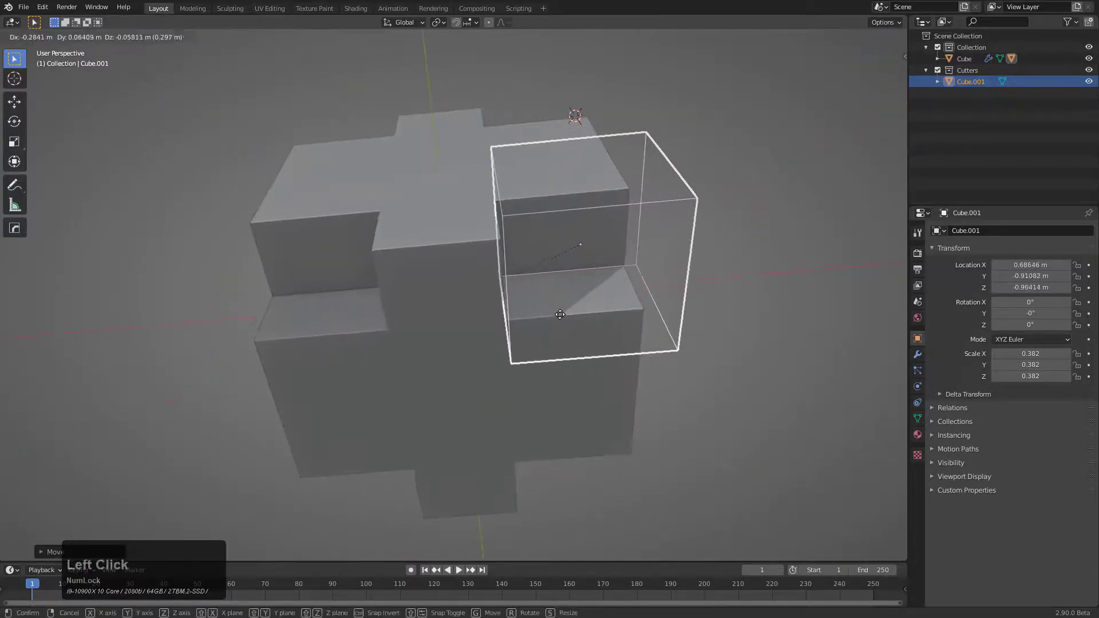
pyautogui.moveTo(559, 315); pyautogui.dragTo(515, 319, button='middle')
pyautogui.press('g')
pyautogui.click(506, 315)
pyautogui.press('g')
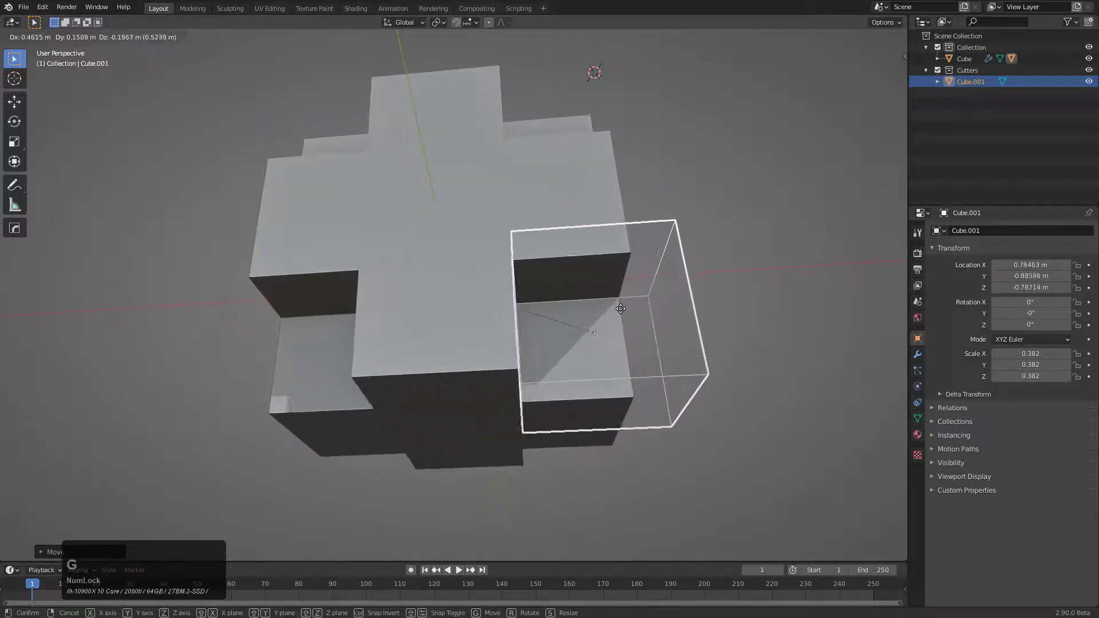
pyautogui.click(601, 312)
# Move the cutter toward the middle of the cube's lower front edge, to about X 0.19 m, Y -0.93 m, Z -0.67 m
pyautogui.moveTo(601, 312); pyautogui.dragTo(678, 291, button='middle')
pyautogui.press('g')
pyautogui.click(480, 304)
pyautogui.scroll(3, 678, 291)
pyautogui.press('g')
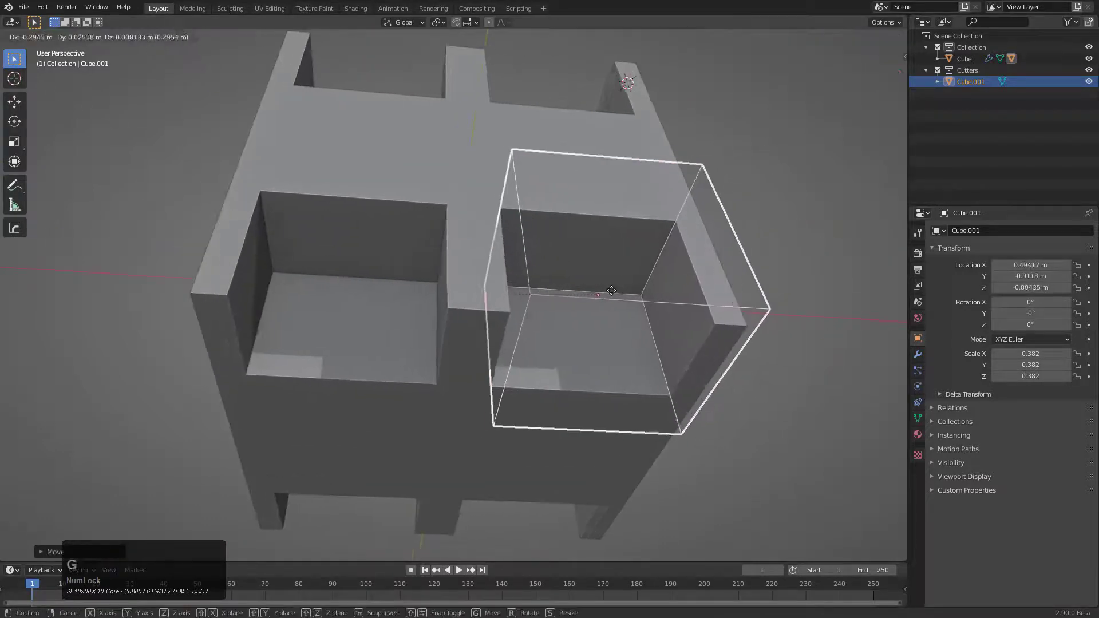
pyautogui.click(611, 290)
pyautogui.moveTo(611, 291); pyautogui.dragTo(644, 338, button='middle')
pyautogui.scroll(2, 643, 337)
pyautogui.press('g')
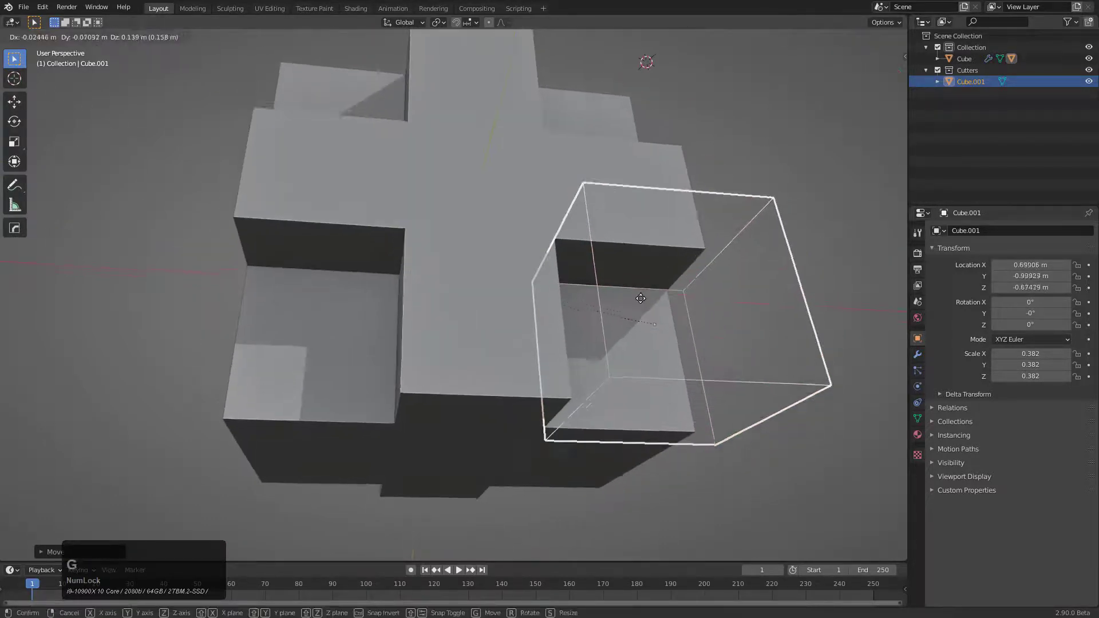
pyautogui.click(514, 299)
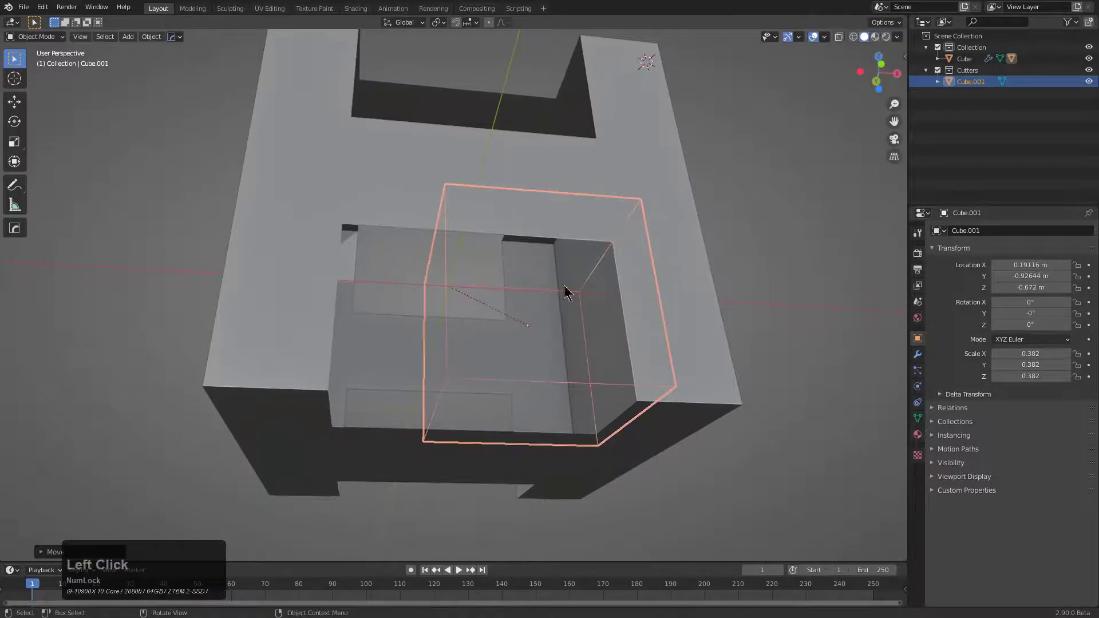
pyautogui.moveTo(563, 292); pyautogui.dragTo(558, 265, button='middle')
pyautogui.scroll(-2, 627, 265)
# Move the main cube's mirror modifier above the Boolean in the stack and turn off the mirror's render visibility
pyautogui.click(627, 262)
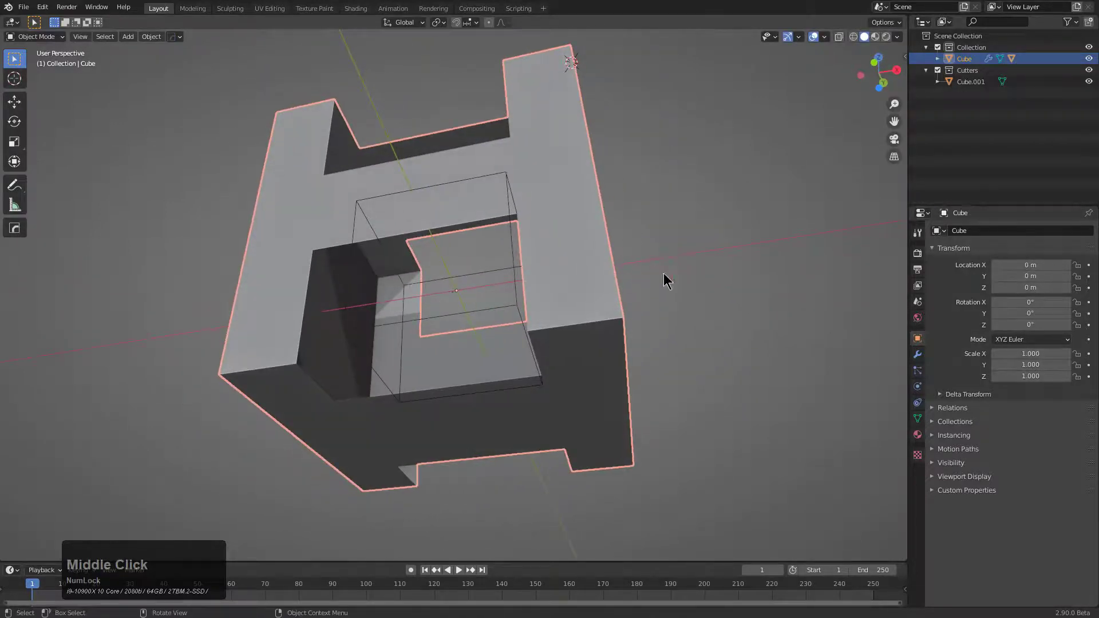
pyautogui.click(918, 354)
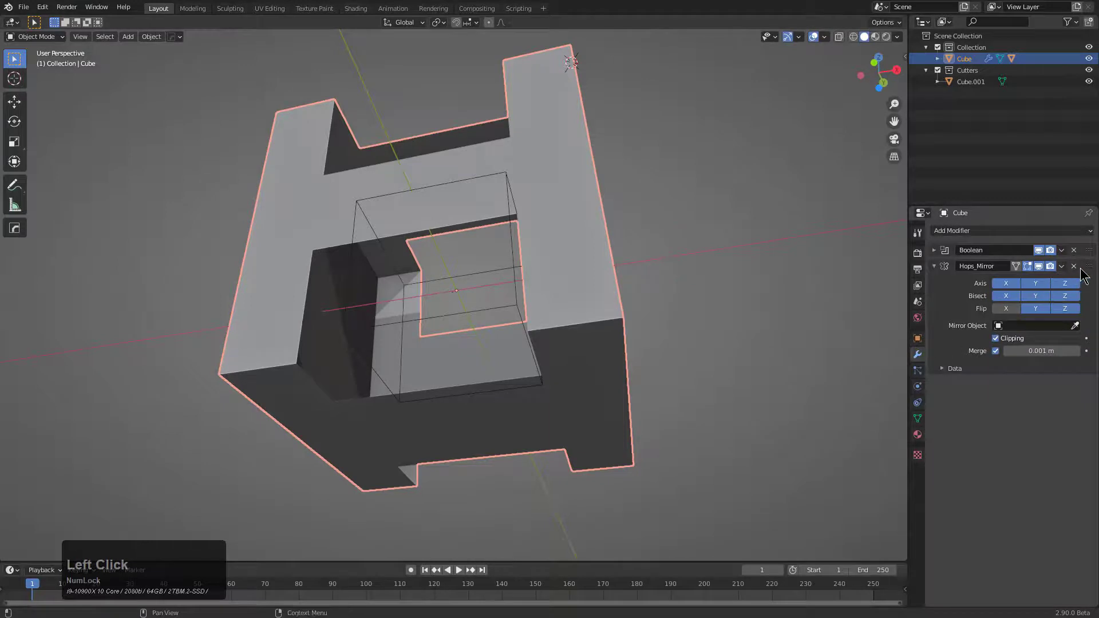
pyautogui.moveTo(1081, 268); pyautogui.dragTo(1081, 250)
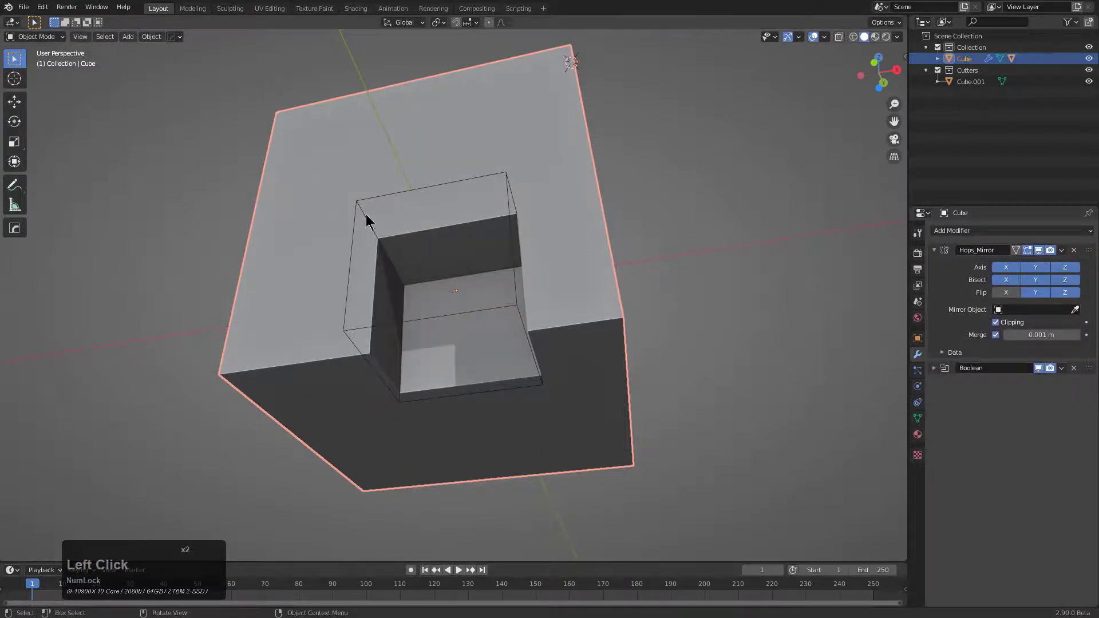
pyautogui.click(1052, 250)
pyautogui.click(958, 256)
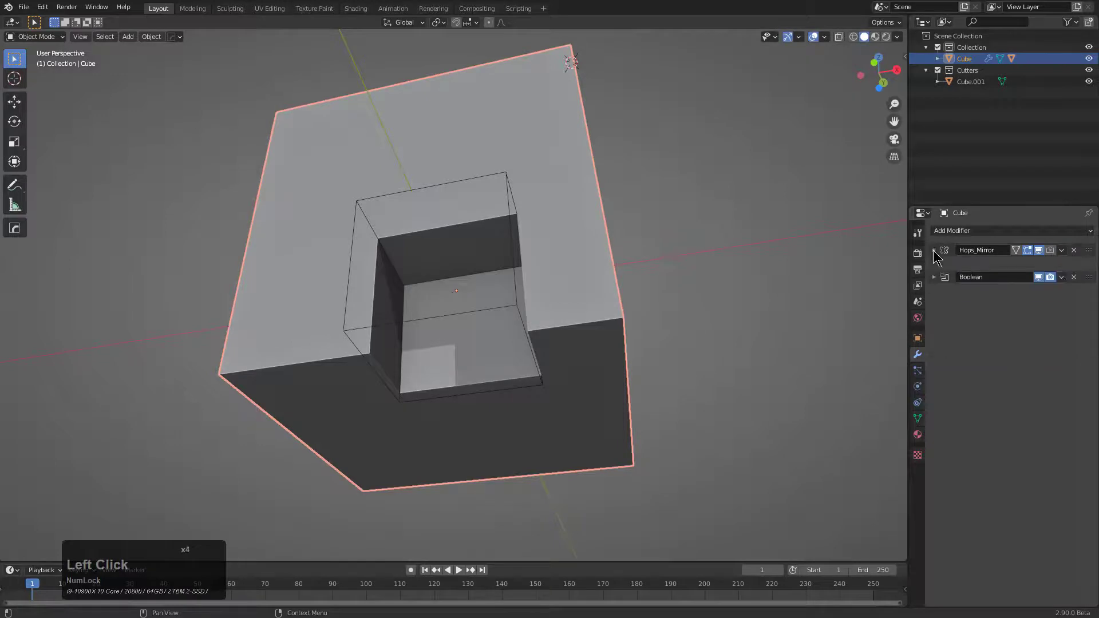
pyautogui.press('`')
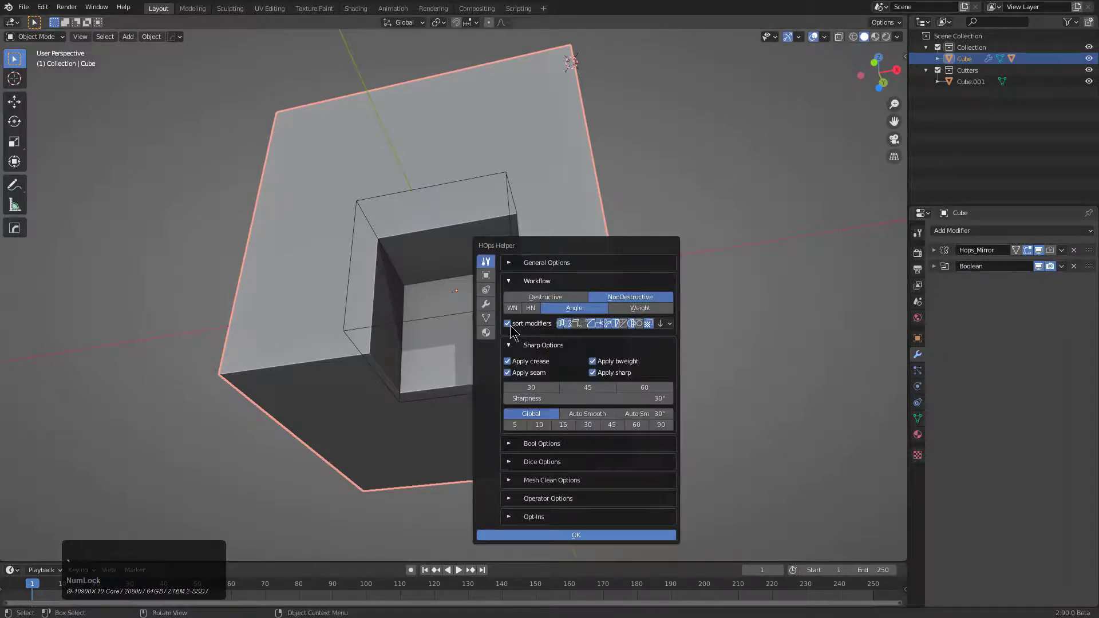
pyautogui.press('Escape')
# Add three separate bisecting mirrors on X, Y and Z after the Boolean with the HOps mirror gizmo's New Modifier mode
pyautogui.moveTo(571, 279); pyautogui.dragTo(379, 313, button='middle')
pyautogui.hotkey('alt', 'x')
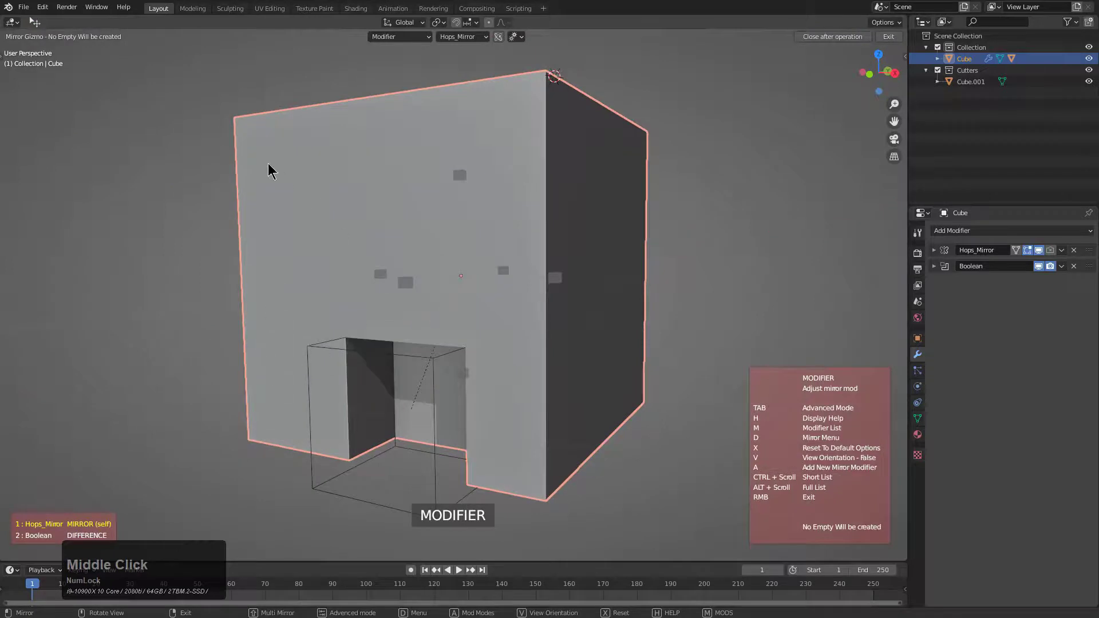
pyautogui.press('a')
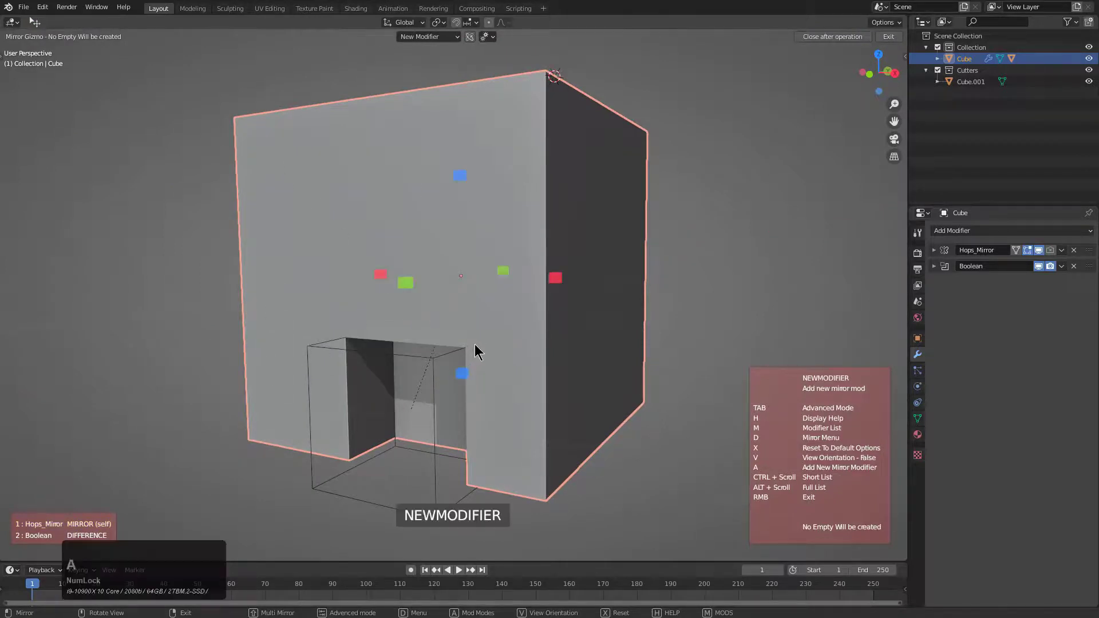
pyautogui.moveTo(523, 335); pyautogui.dragTo(466, 377, button='middle')
pyautogui.click(557, 294)
pyautogui.click(385, 307)
pyautogui.click(467, 378)
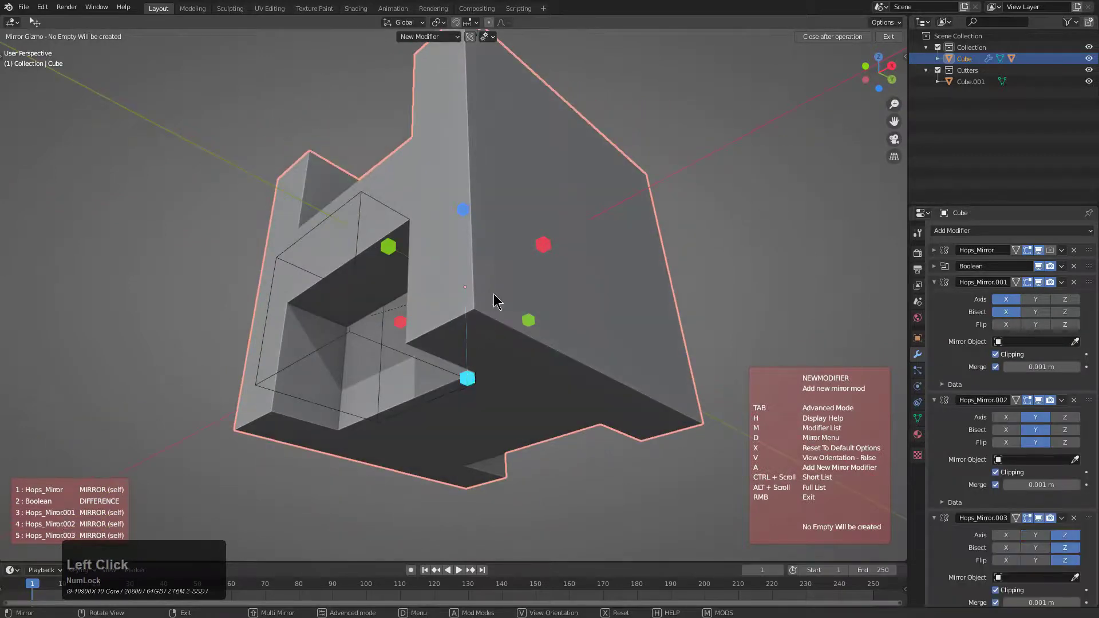
pyautogui.moveTo(496, 301); pyautogui.dragTo(525, 343, button='middle')
pyautogui.rightClick(538, 256)
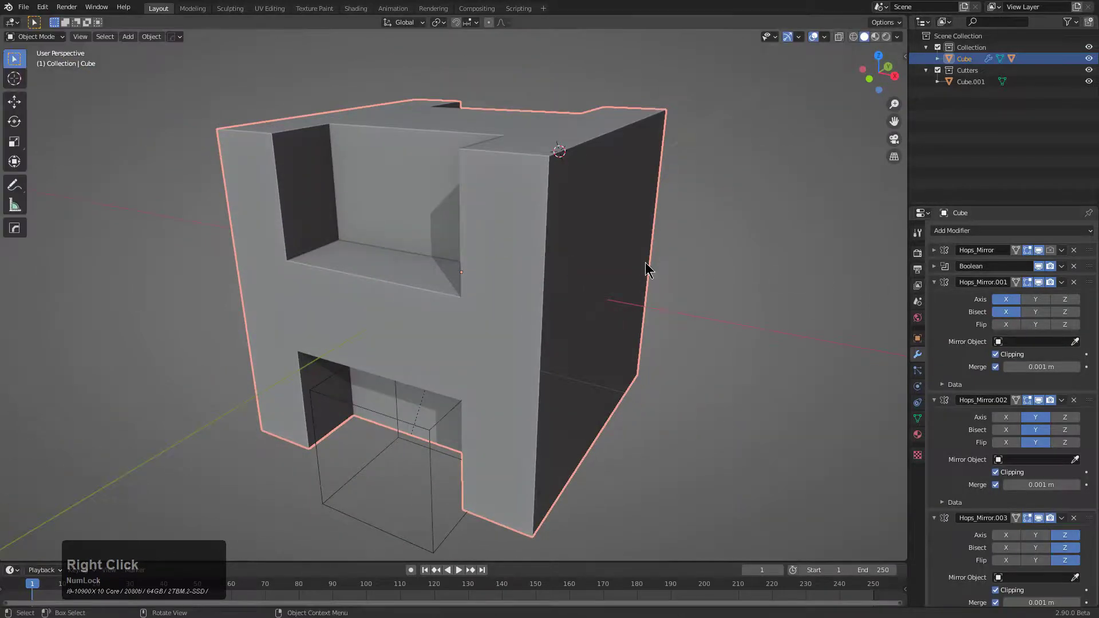
# Undo the separate Y and Z mirrors, and add bisected, flipped Y and Z axes to Hops_Mirror.001 with the mirror gizmo
pyautogui.hotkey('ctrl', 'z')
pyautogui.hotkey('ctrl', 'z')
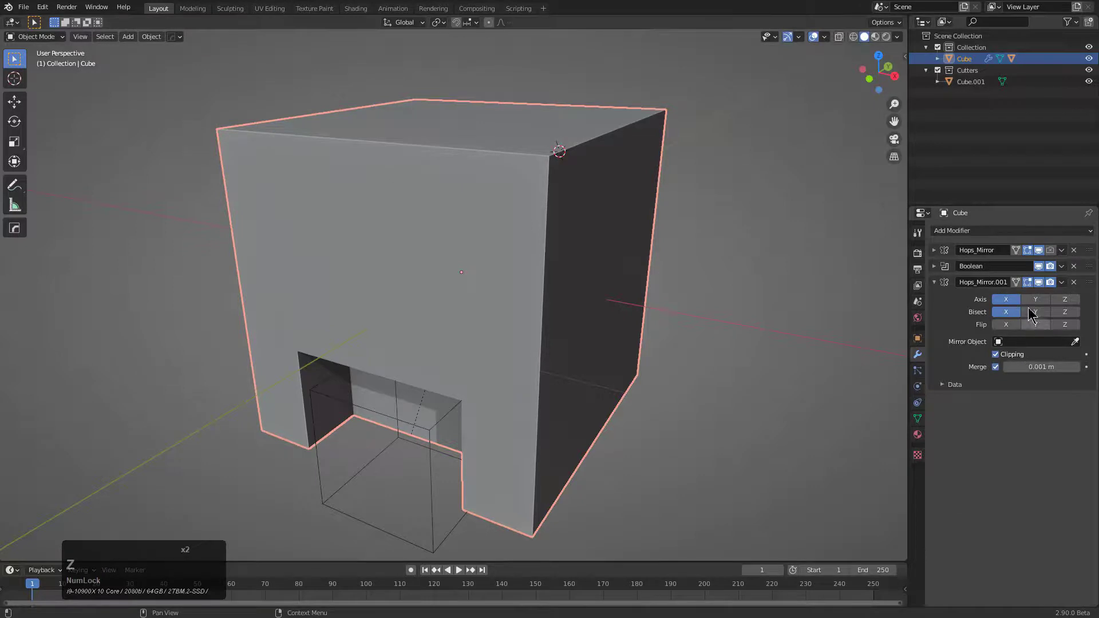
pyautogui.moveTo(702, 311); pyautogui.dragTo(618, 292, button='middle')
pyautogui.hotkey('alt', 'x')
pyautogui.press('a')
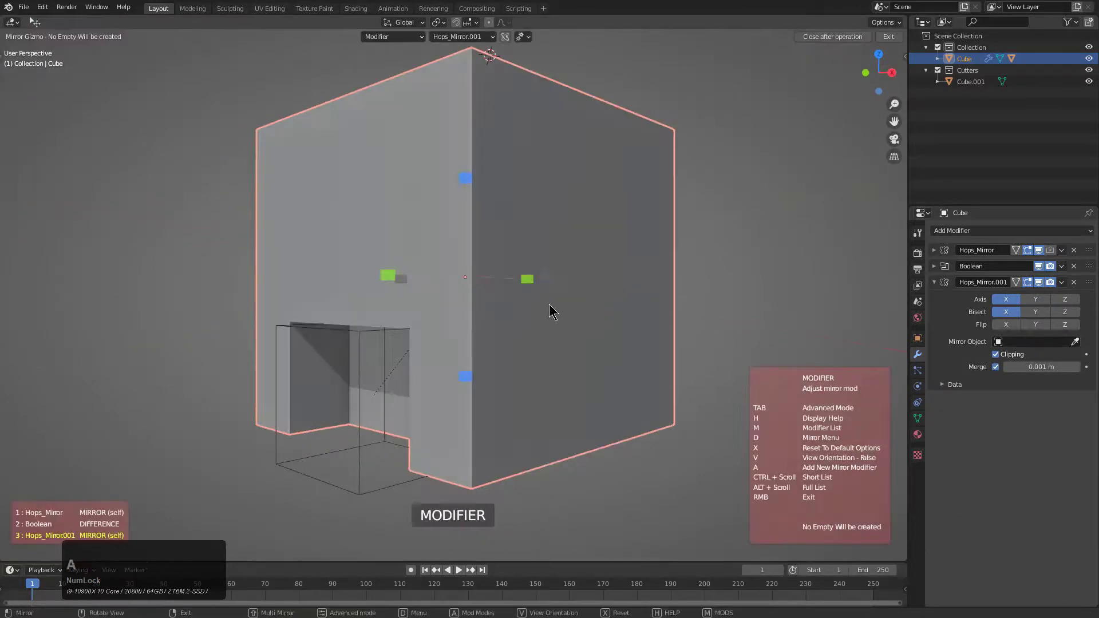
pyautogui.moveTo(550, 312); pyautogui.dragTo(544, 350, button='middle')
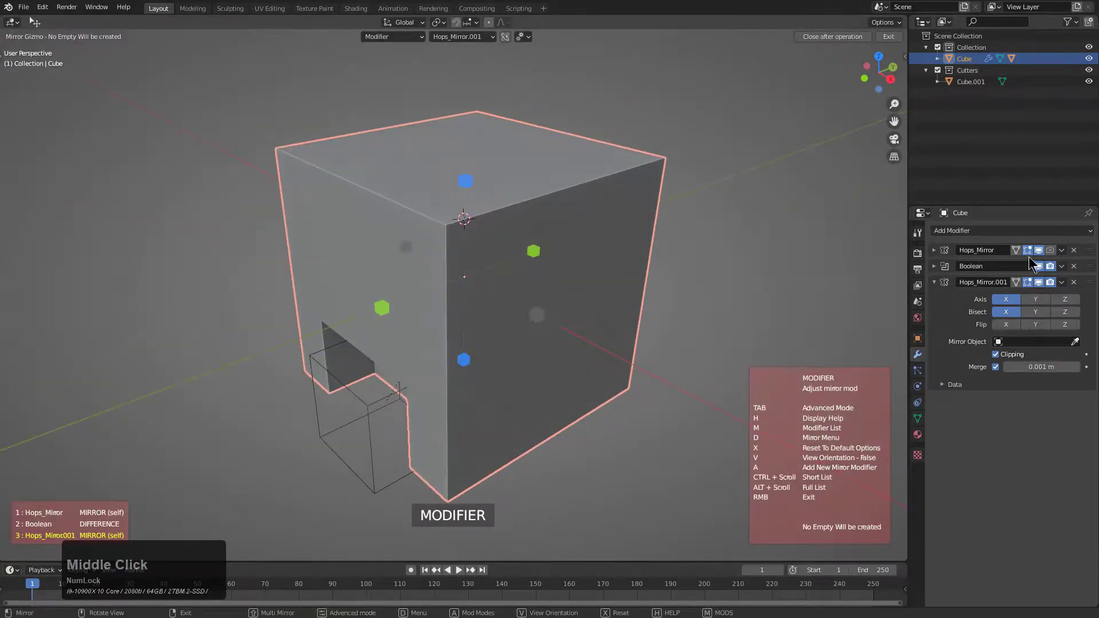
pyautogui.keyDown('shift'); pyautogui.click(382, 308); pyautogui.keyUp('shift')
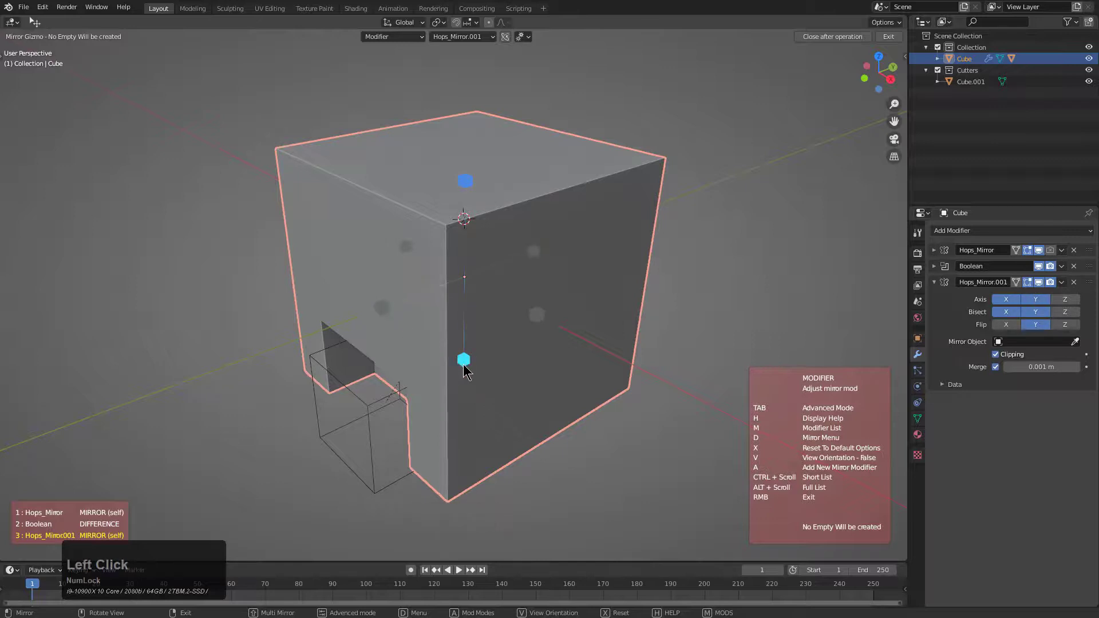
pyautogui.click(464, 362)
pyautogui.moveTo(462, 362); pyautogui.dragTo(486, 338, button='middle')
pyautogui.scroll(1, 420, 274)
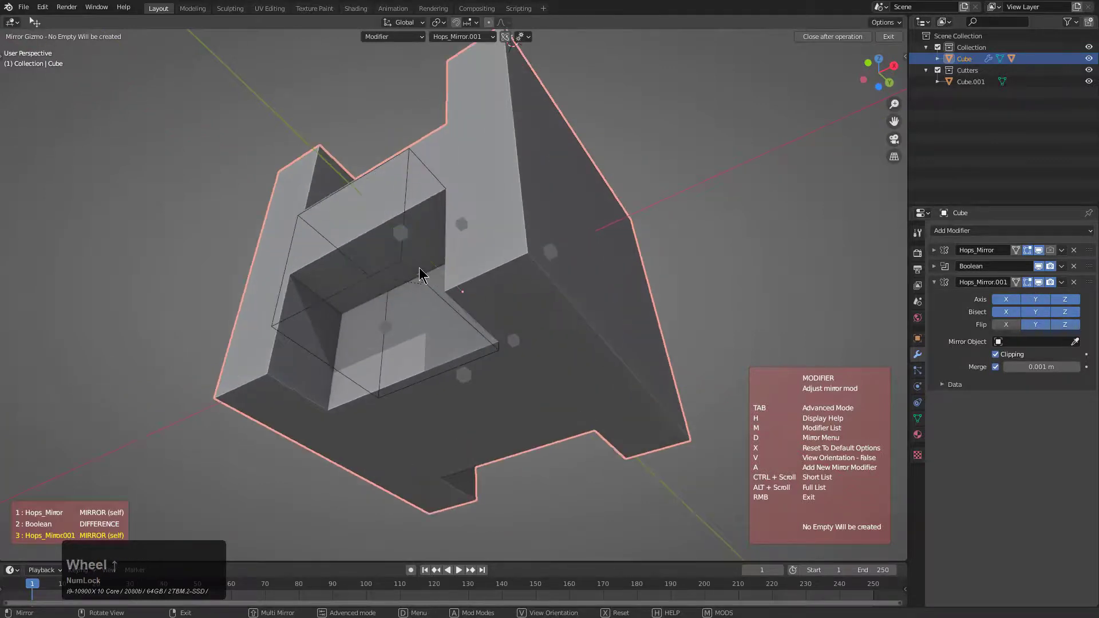
pyautogui.rightClick(404, 274)
# Try moving the cutter within the cube's lower front opening
pyautogui.click(444, 282)
pyautogui.moveTo(444, 282); pyautogui.dragTo(538, 323, button='middle')
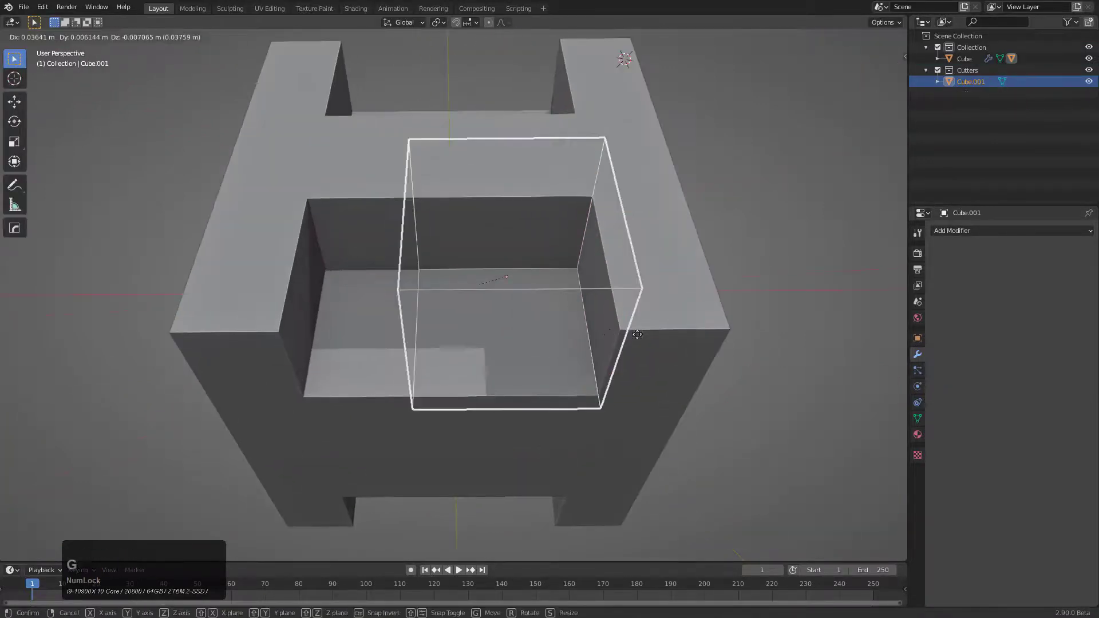
pyautogui.press('g')
pyautogui.rightClick(623, 304)
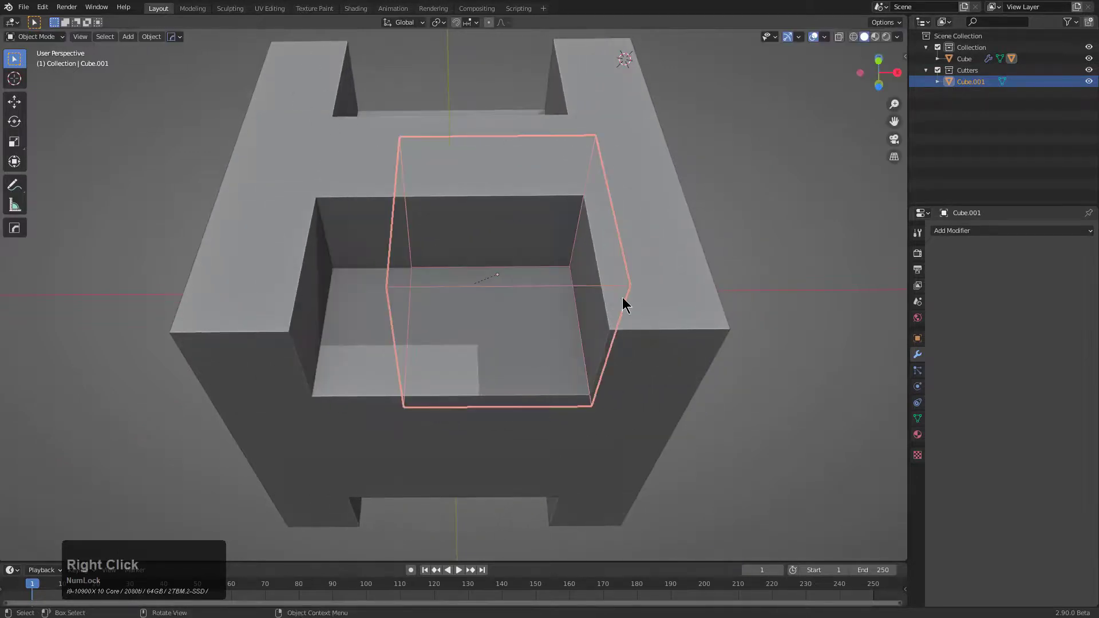
# Select the main cube and turn the first mirror modifier's render visibility back on
pyautogui.click(624, 304)
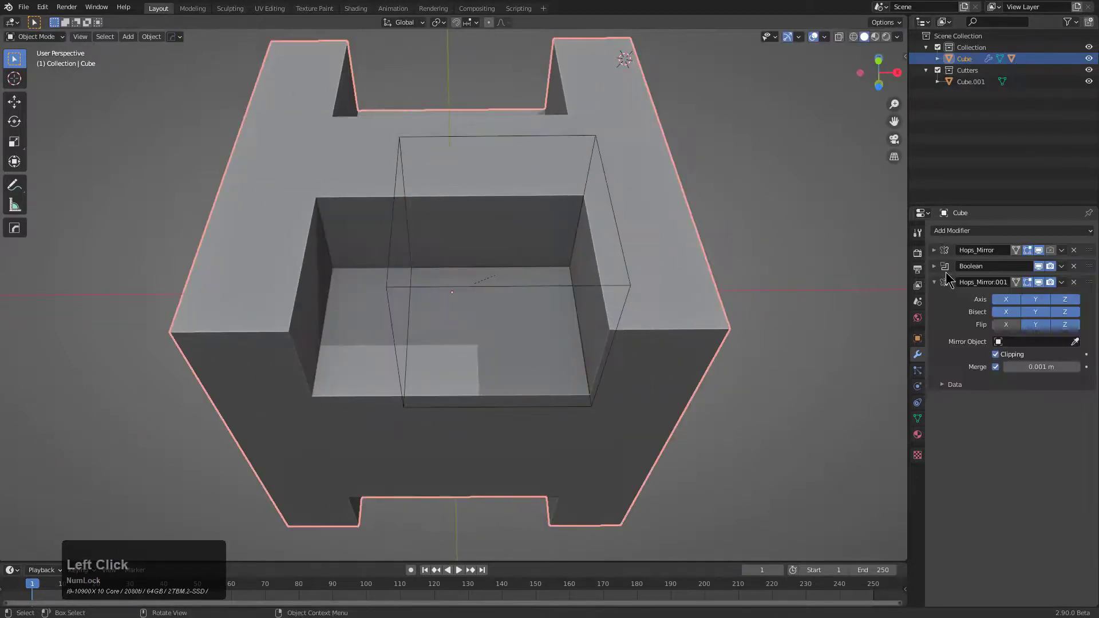
pyautogui.click(1051, 251)
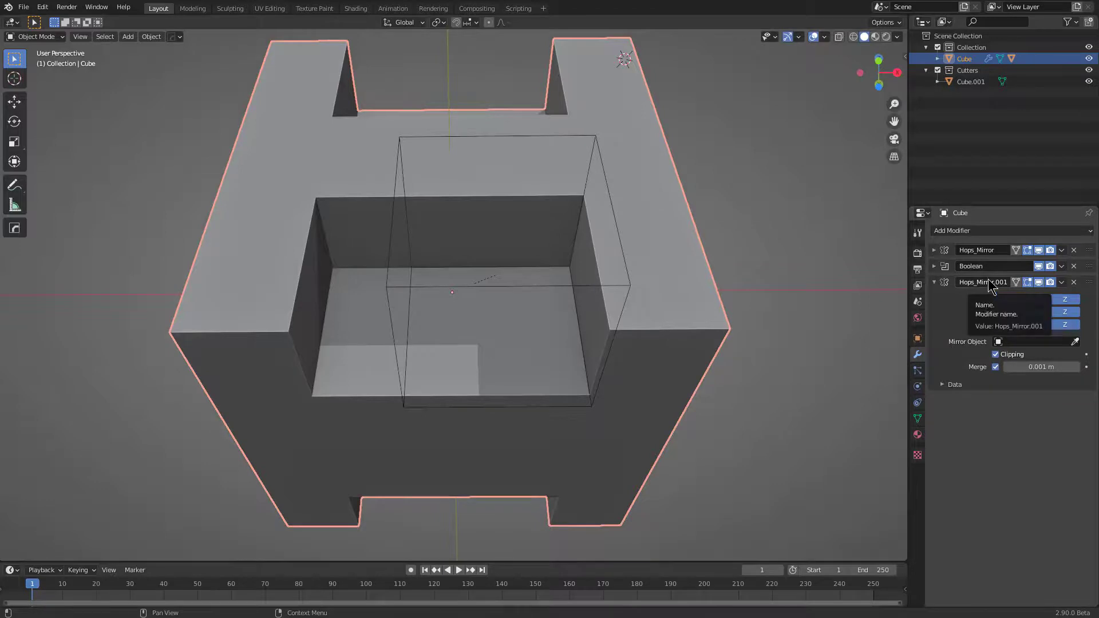
pyautogui.moveTo(496, 272); pyautogui.dragTo(511, 263, button='middle')
# Duplicate the cutter, scale the copy to about half size, and move it along Y into the recess
pyautogui.click(582, 246)
pyautogui.hotkey('shift', 'd')
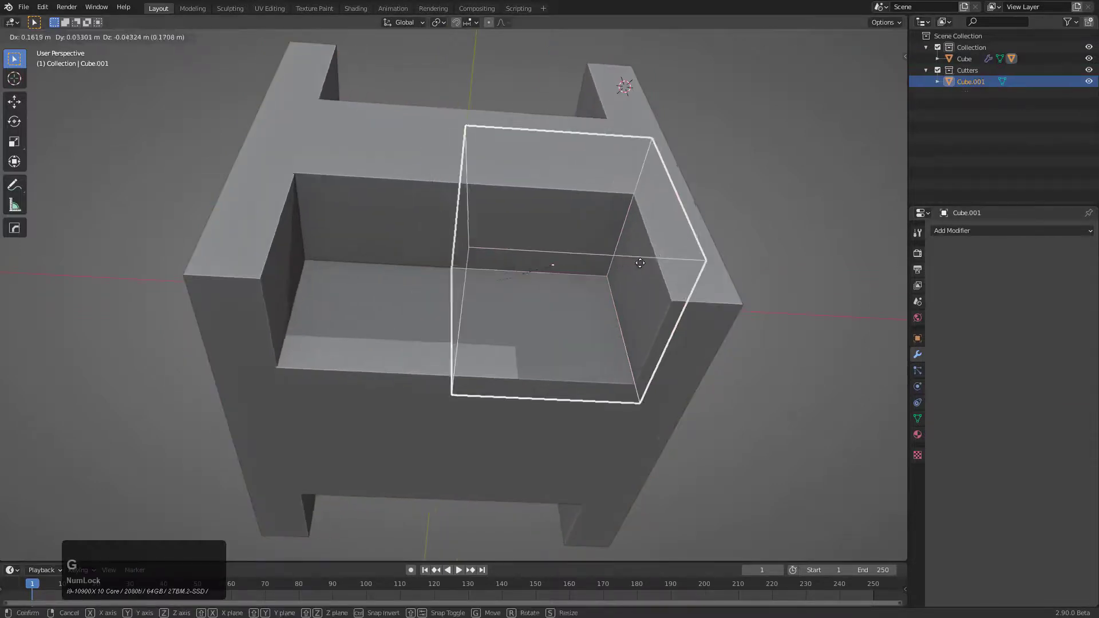
pyautogui.rightClick(670, 319)
pyautogui.press('s')
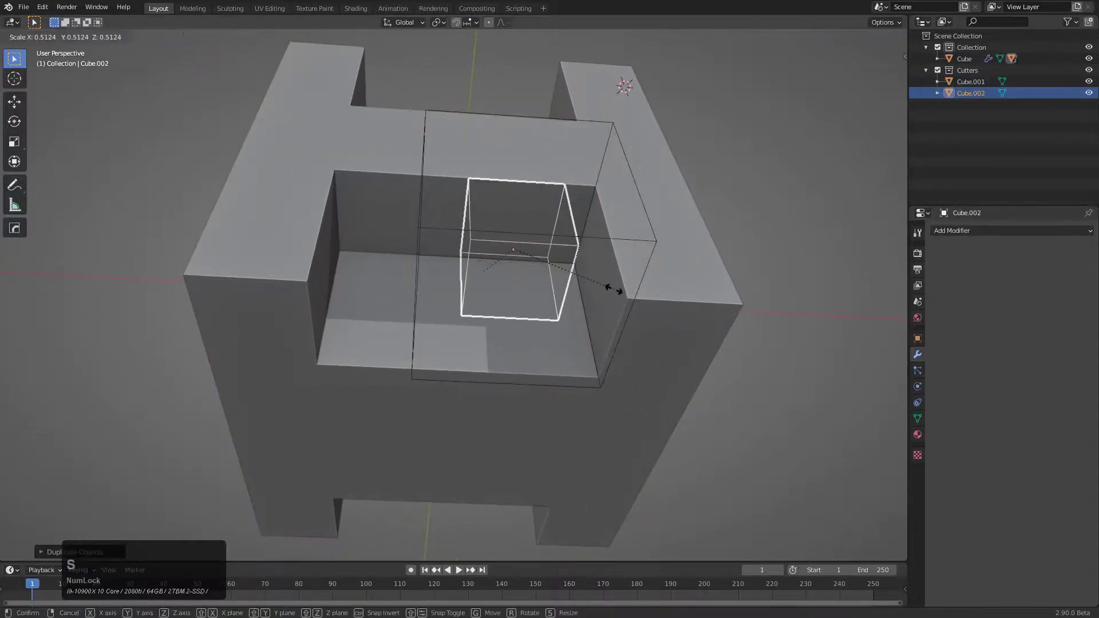
pyautogui.click(610, 290)
pyautogui.press('g')
pyautogui.press('y')
pyautogui.click(585, 362)
# Subtract the small duplicated cutter from the main cube with the HOps Difference boolean
pyautogui.keyDown('shift'); pyautogui.click(653, 332); pyautogui.keyUp('shift')
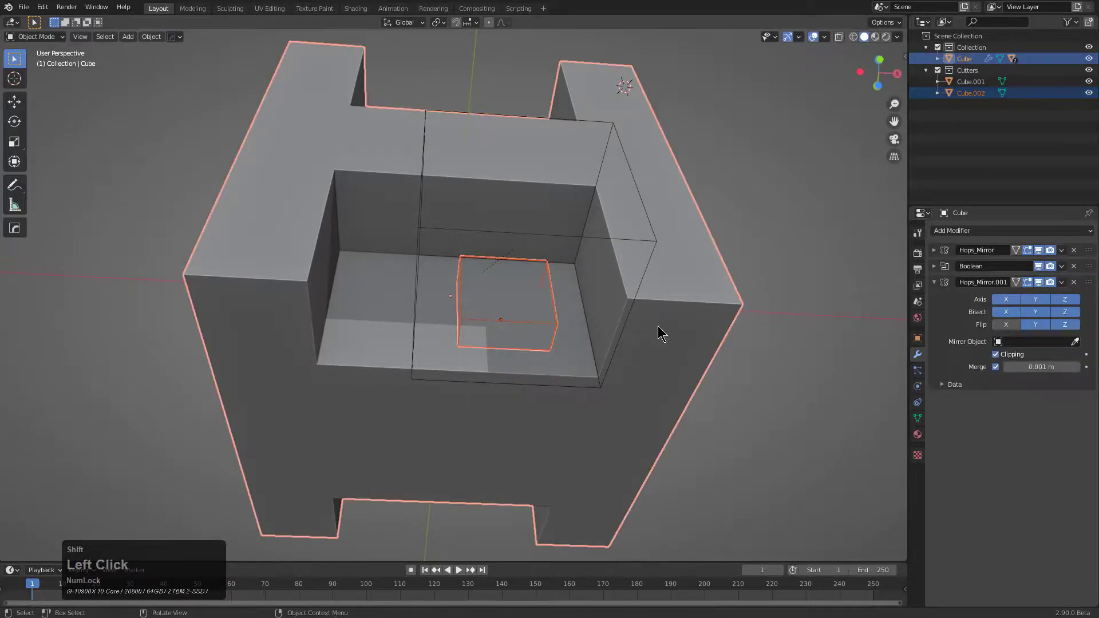
pyautogui.press('q')
pyautogui.click(658, 327)
# Move the small cutter toward the recess's side wall and enlarge it so that it cuts into the wall
pyautogui.scroll(3, 608, 332)
pyautogui.press('g')
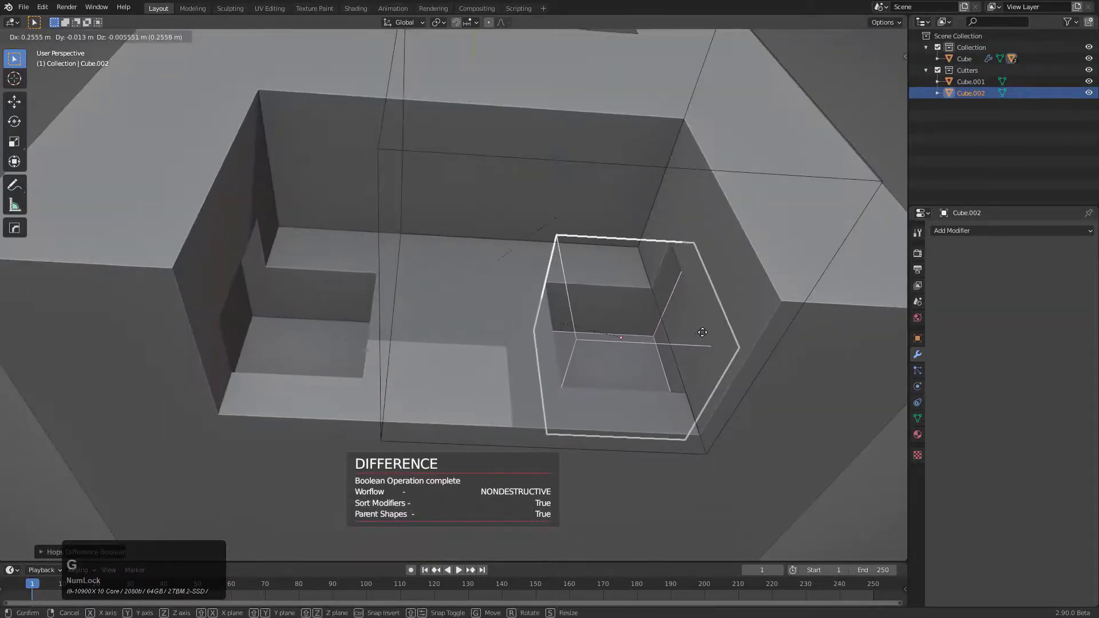
pyautogui.click(706, 343)
pyautogui.moveTo(706, 343)
pyautogui.mouseDown(button='middle')
pyautogui.moveTo(758, 366)
pyautogui.moveTo(726, 338)
pyautogui.mouseUp(button='middle')
pyautogui.scroll(-1, 726, 344)
pyautogui.press('s')
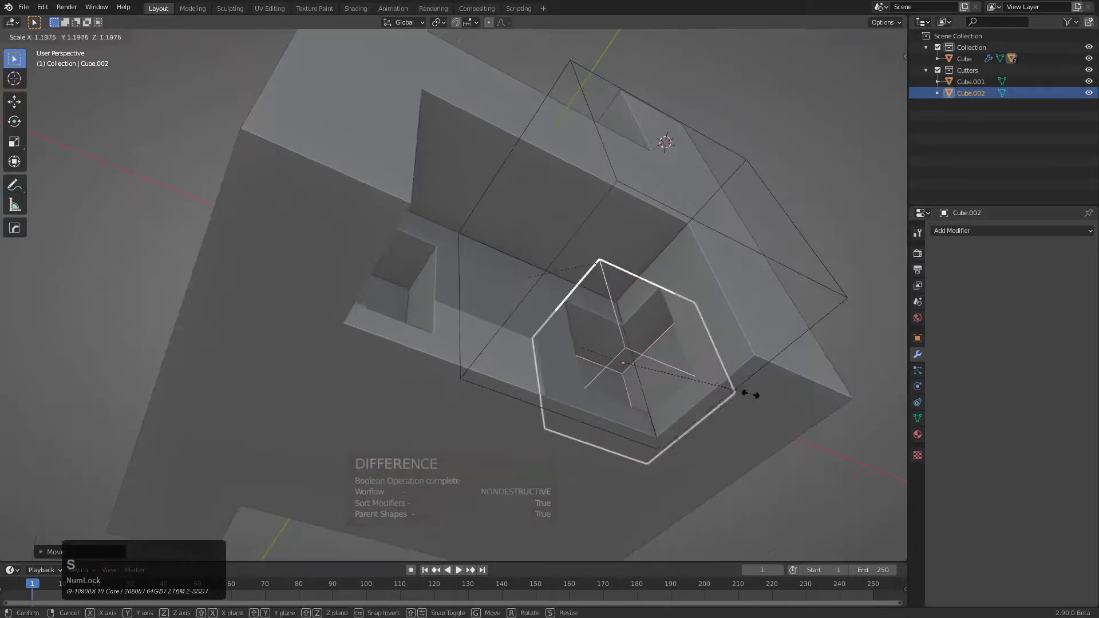
pyautogui.click(778, 400)
pyautogui.press('g')
pyautogui.click(776, 397)
# Duplicate the small cutter, scale the copy down, and move it along X toward the middle of the recess
pyautogui.moveTo(773, 397); pyautogui.dragTo(681, 360, button='middle')
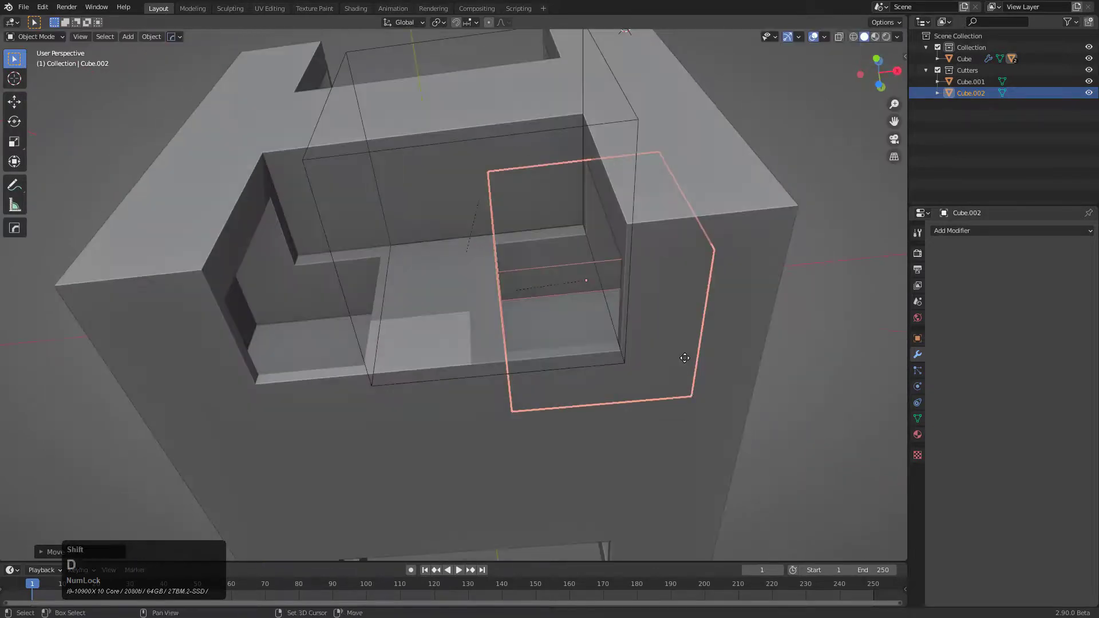
pyautogui.hotkey('shift', 'd')
pyautogui.press('s')
pyautogui.click(657, 321)
pyautogui.press('g')
pyautogui.press('x')
pyautogui.click(549, 334)
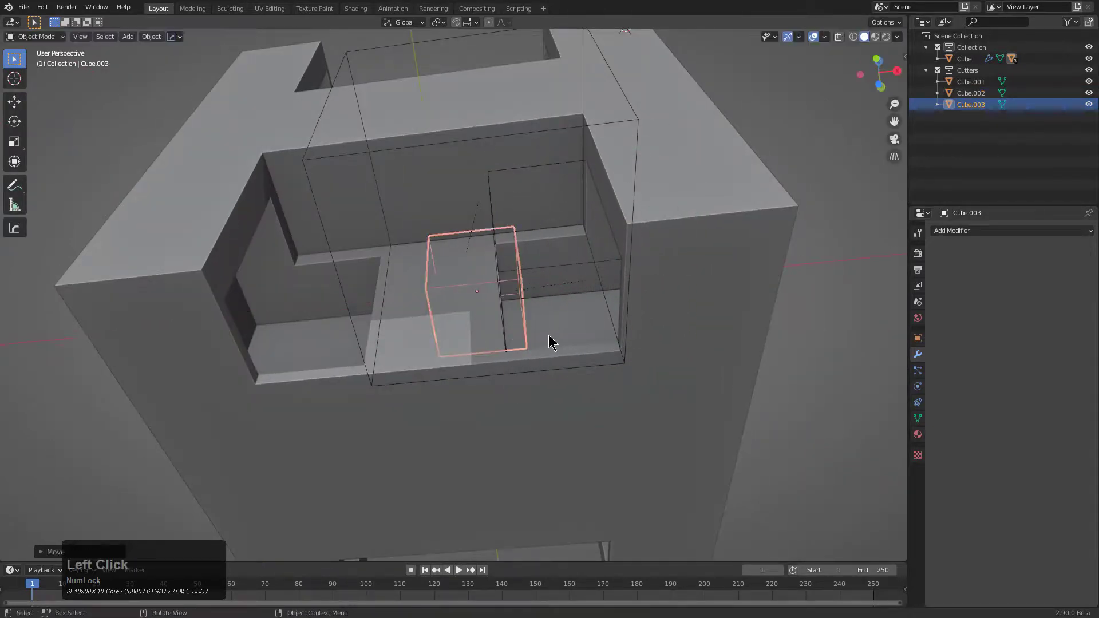
# Stretch the new cutter along Y into a long bar and subtract it from the main cube with HOps Difference
pyautogui.press('s')
pyautogui.press('z')
pyautogui.press('y')
pyautogui.click(583, 356)
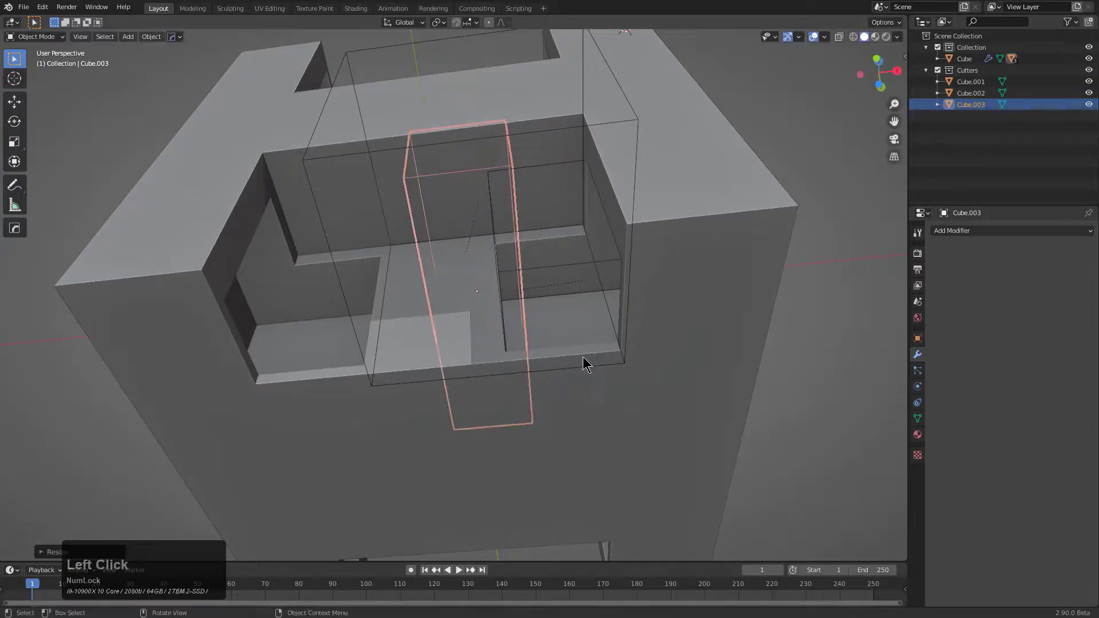
pyautogui.keyDown('shift'); pyautogui.click(696, 344); pyautogui.keyUp('shift')
pyautogui.press('q')
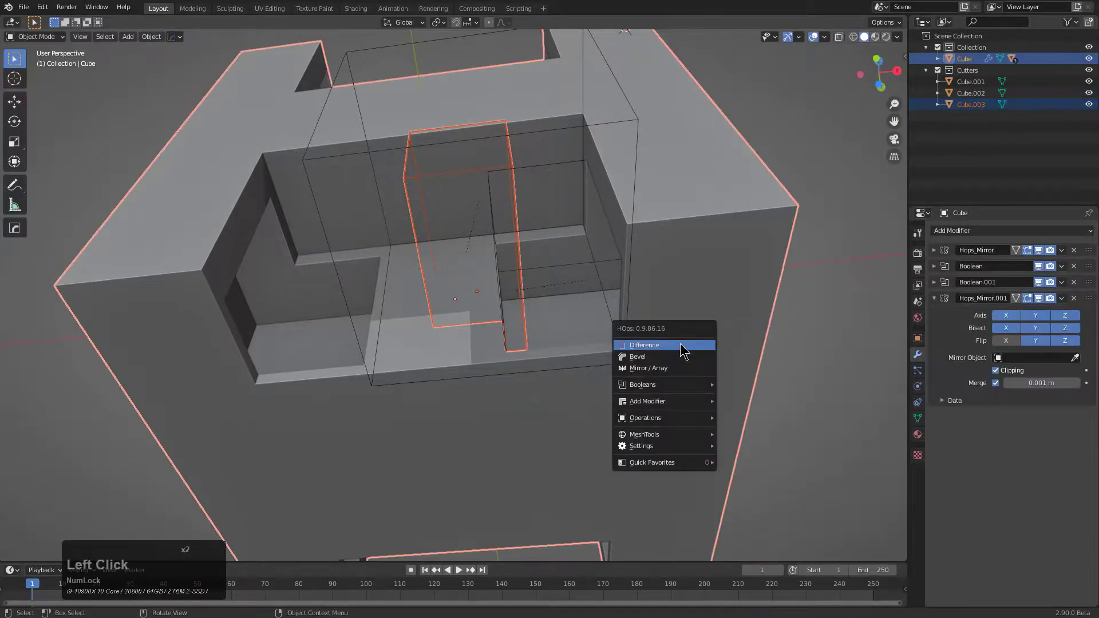
pyautogui.click(686, 344)
# Shift the bar cutter slightly to adjust the slot it cuts through the mirrored block
pyautogui.moveTo(584, 307); pyautogui.dragTo(542, 368, button='middle')
pyautogui.scroll(-2, 553, 384)
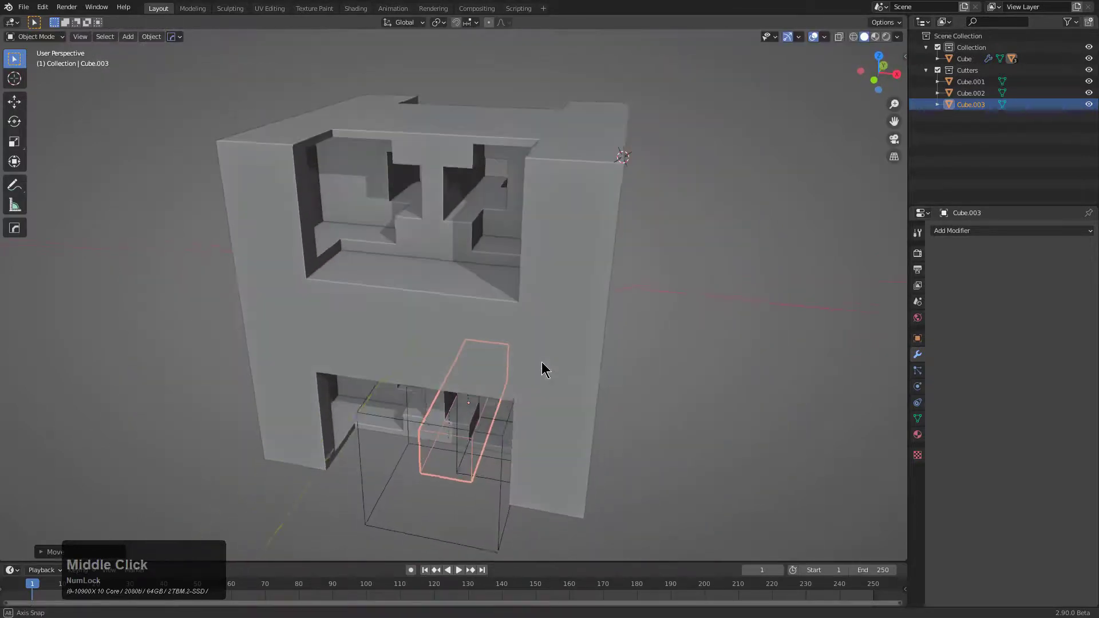
pyautogui.press('g')
pyautogui.click(550, 355)
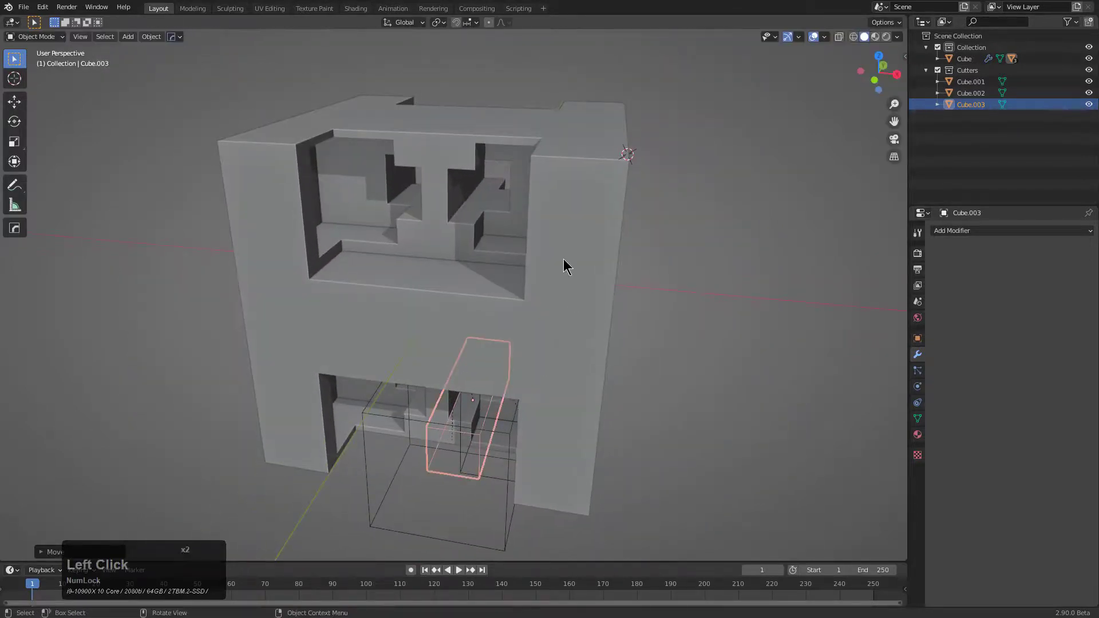
# Step through the main cube's modifier stack with HOps Modifier Scroll, from the first mirror through the booleans to the last mirror
pyautogui.click(564, 262)
pyautogui.moveTo(566, 264); pyautogui.dragTo(569, 260, button='middle')
pyautogui.press('q')
pyautogui.moveTo(541, 305)
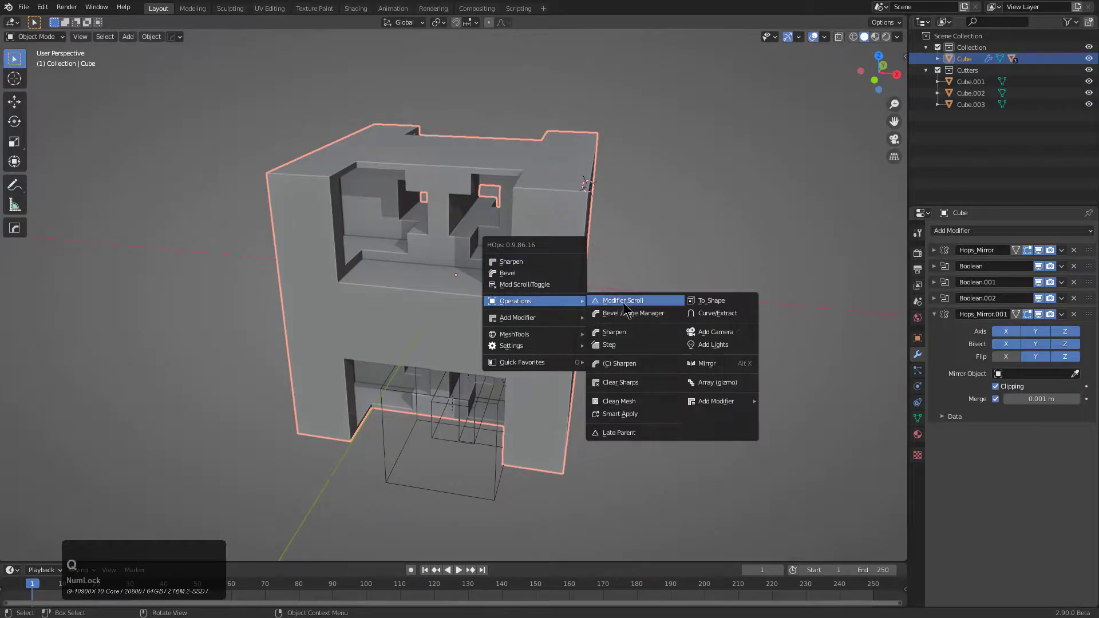
pyautogui.click(629, 303)
pyautogui.moveTo(628, 303); pyautogui.dragTo(772, 296, button='middle')
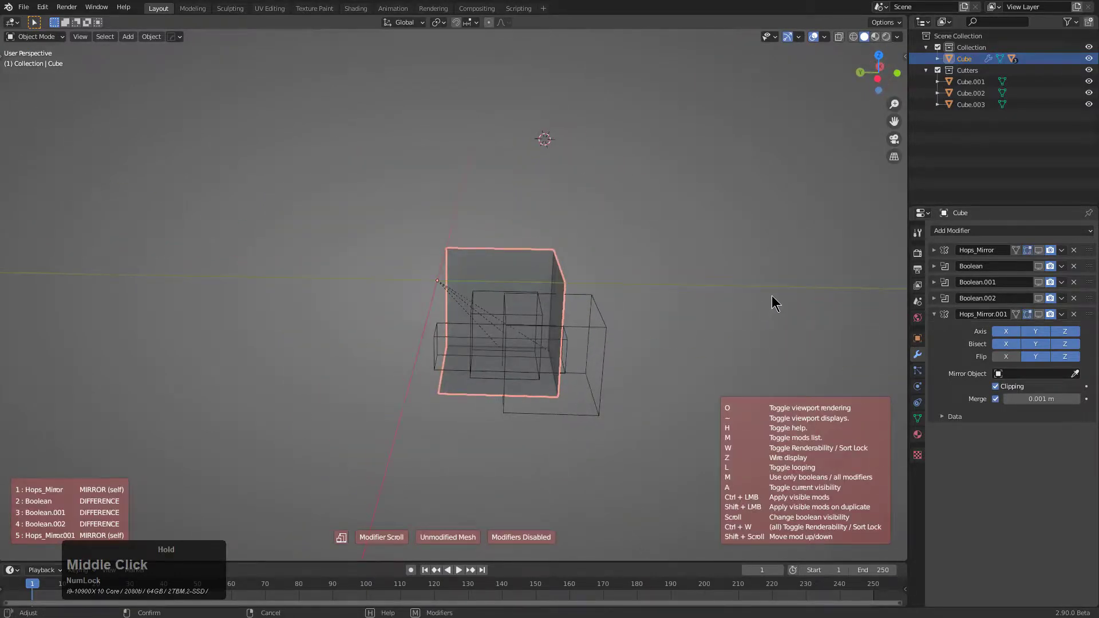
pyautogui.scroll(-1, 771, 295)
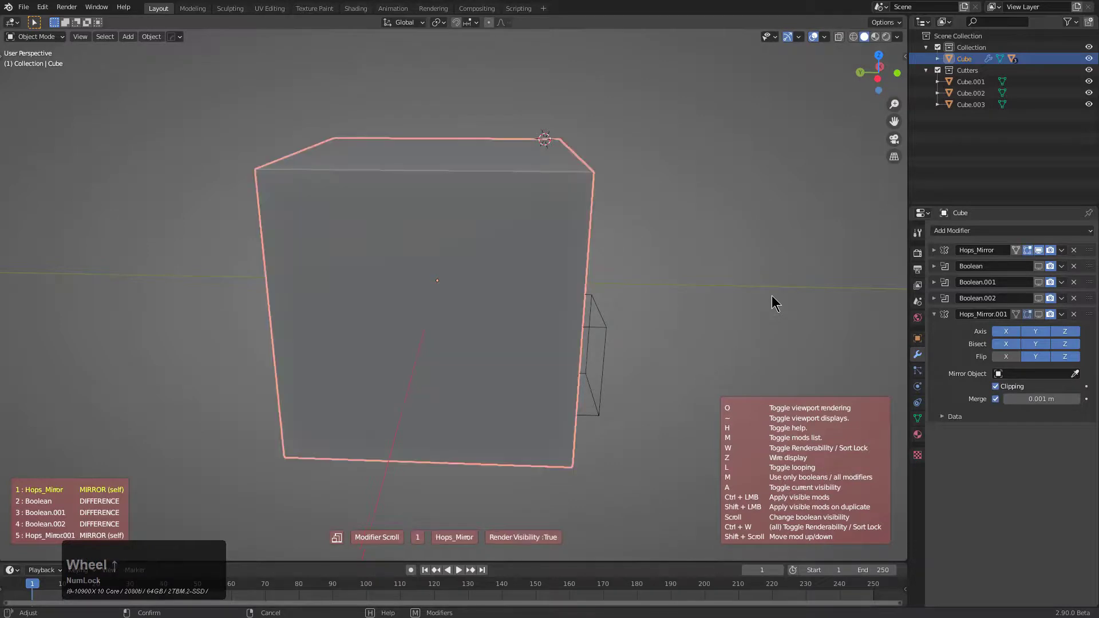
pyautogui.moveTo(772, 295); pyautogui.dragTo(641, 242, button='middle')
pyautogui.scroll(-2, 650, 276)
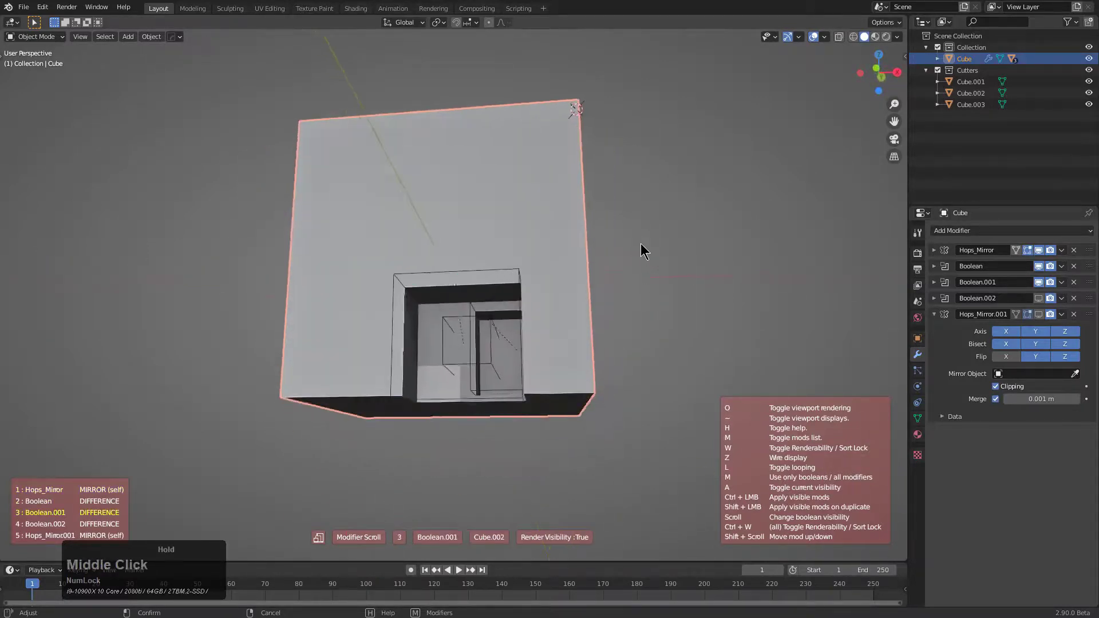
pyautogui.scroll(1, 640, 242)
pyautogui.scroll(1, 641, 239)
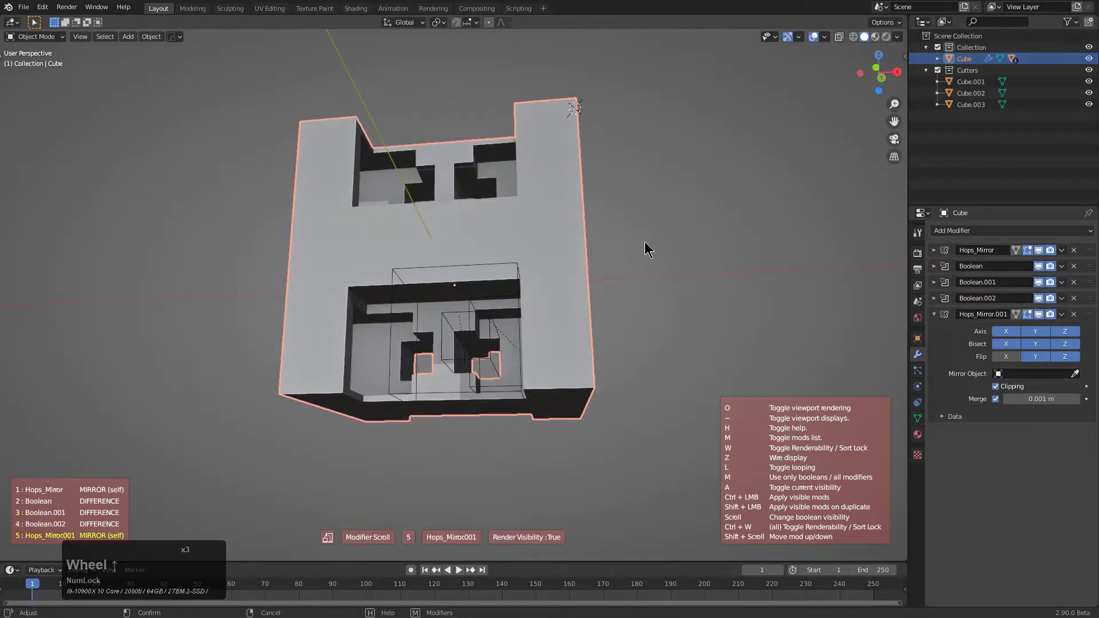
pyautogui.rightClick(644, 250)
pyautogui.moveTo(522, 253); pyautogui.dragTo(493, 303, button='middle')
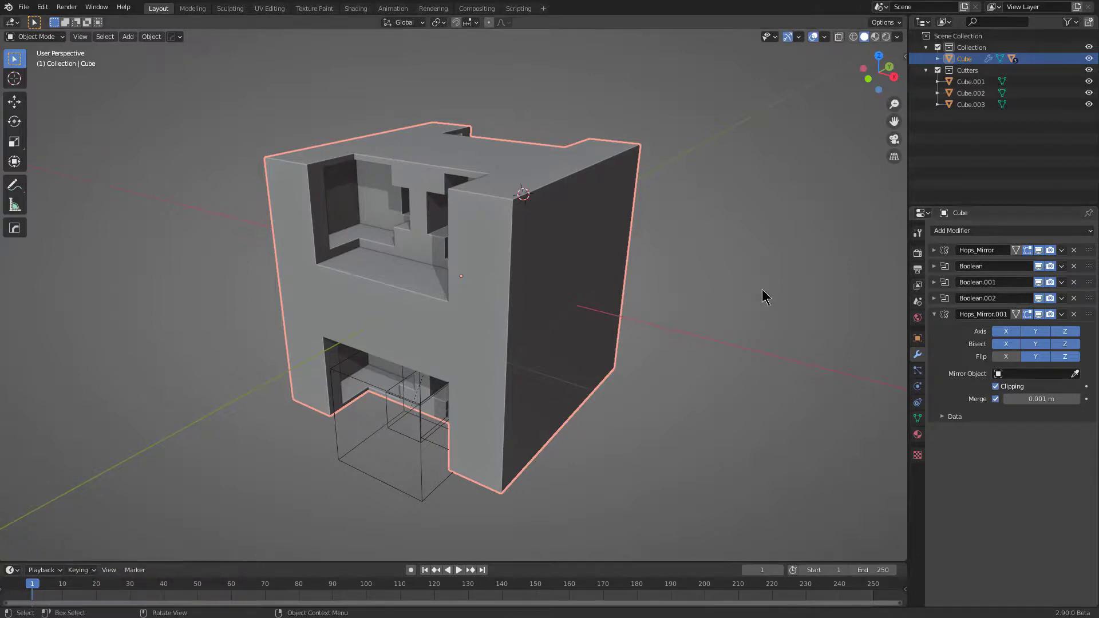
pyautogui.moveTo(579, 301); pyautogui.dragTo(520, 275, button='middle')
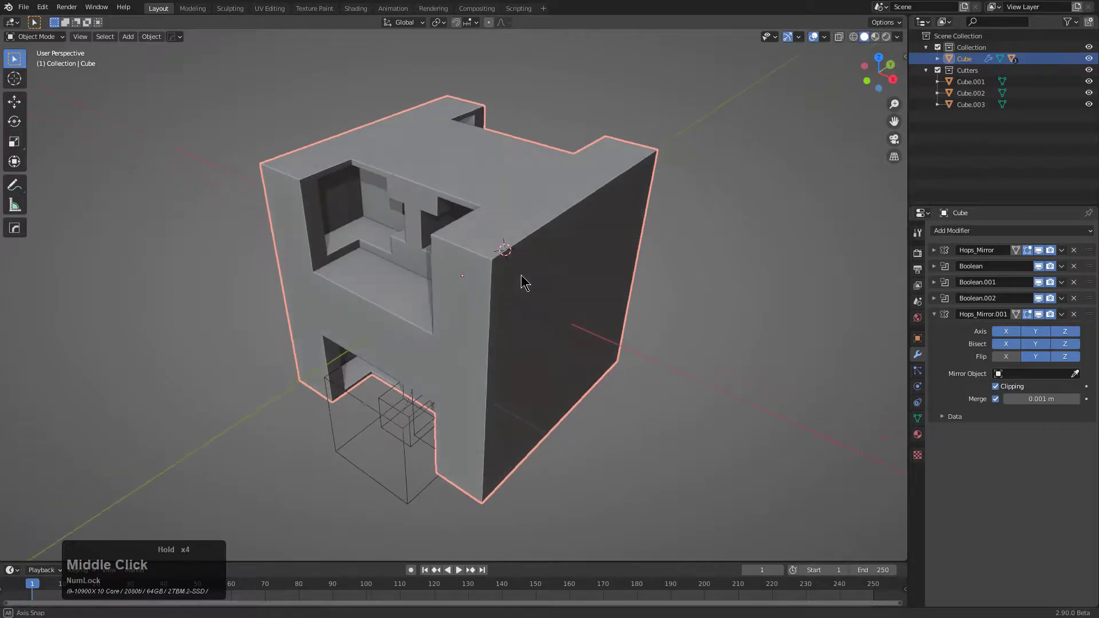
# Start a new file with the default cube scene
pyautogui.scroll(-1, 521, 275)
pyautogui.hotkey('ctrl', 'n')
pyautogui.press('Return')
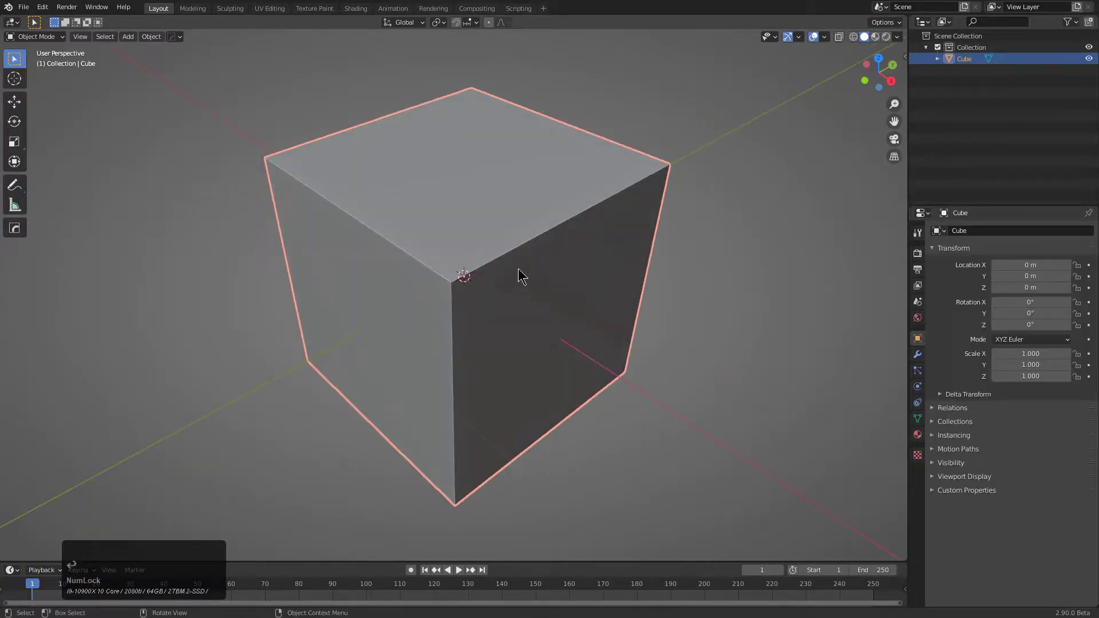
# Switch the mirror gizmo to Advanced Mode on the cube and inspect its transform orientation choices
pyautogui.hotkey('alt', 'x')
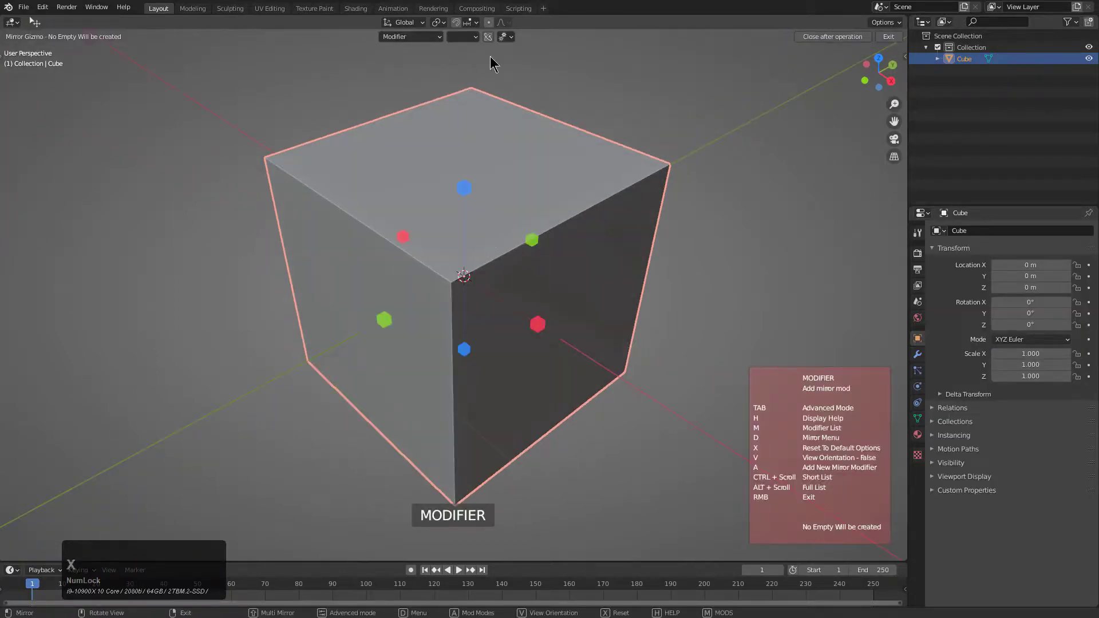
pyautogui.press('Tab')
pyautogui.click(460, 37)
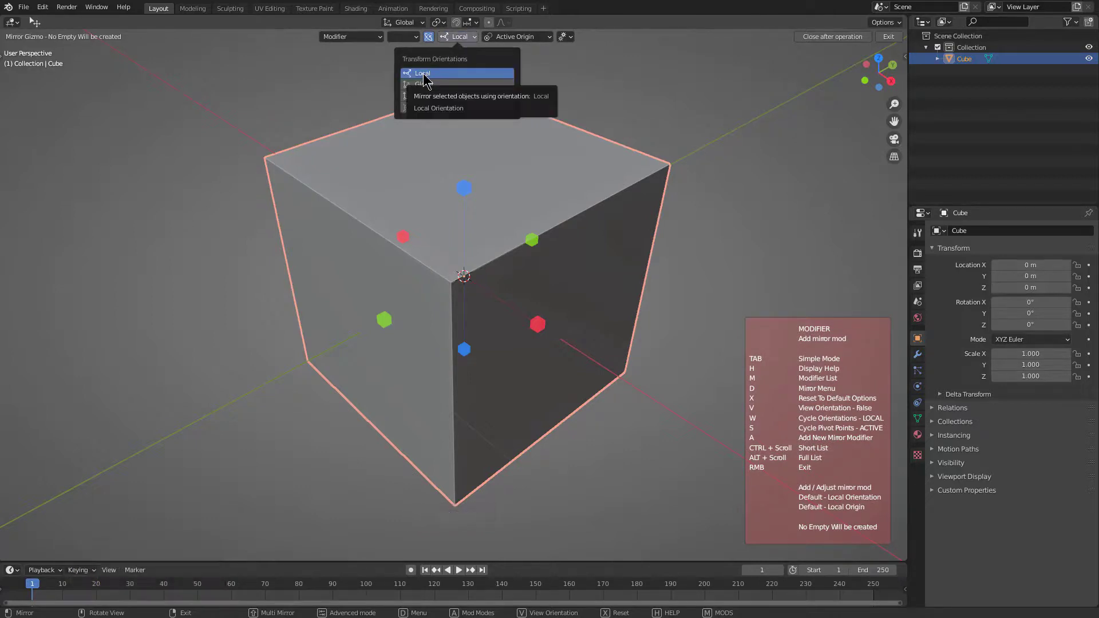
pyautogui.press('Escape')
# Rotate the cube freely with Trackball to about 25.9° on X, 39.5° on Y and 38.5° on Z
pyautogui.scroll(-4, 507, 317)
pyautogui.press('r')
pyautogui.press('r')
pyautogui.click(547, 395)
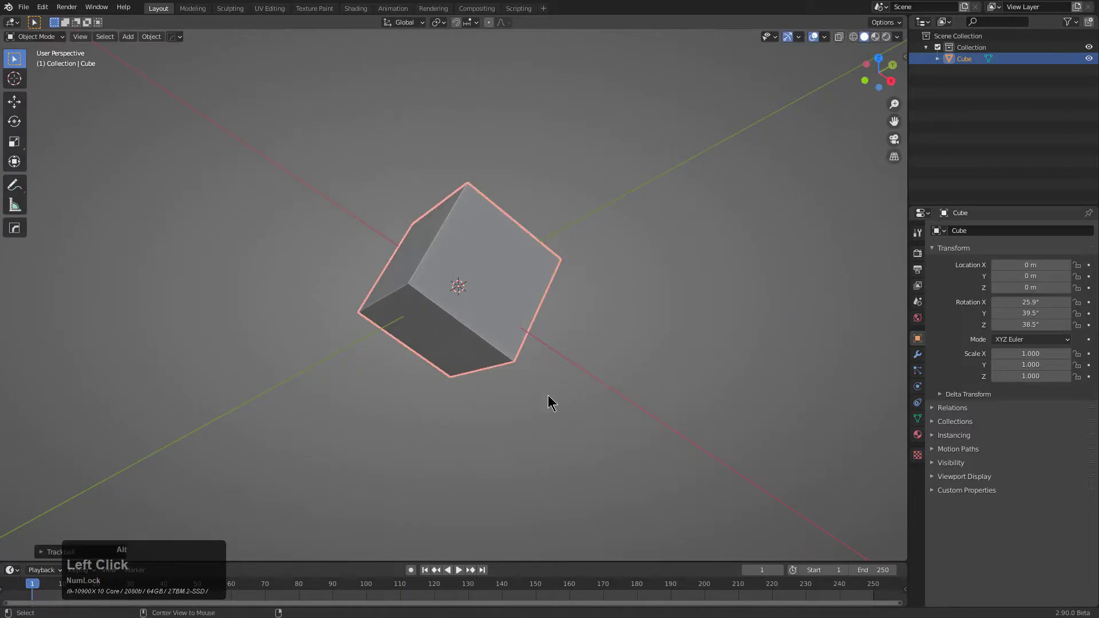
# Mirror the rotated cube across the Y axis with the mirror gizmo's orientation set to Global
pyautogui.hotkey('alt', 'x')
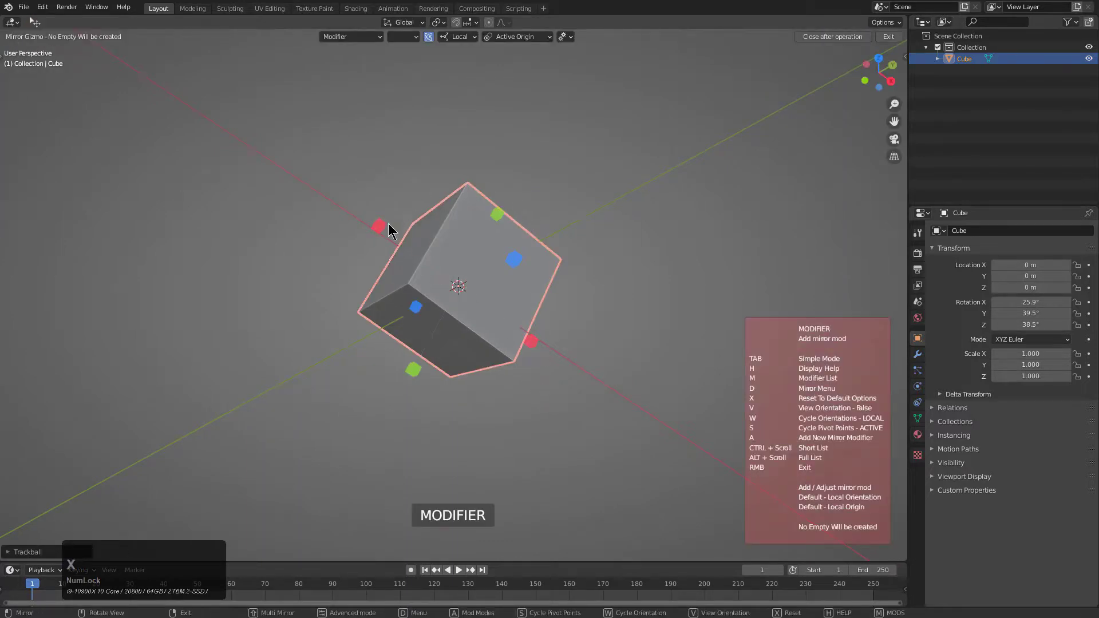
pyautogui.click(458, 37)
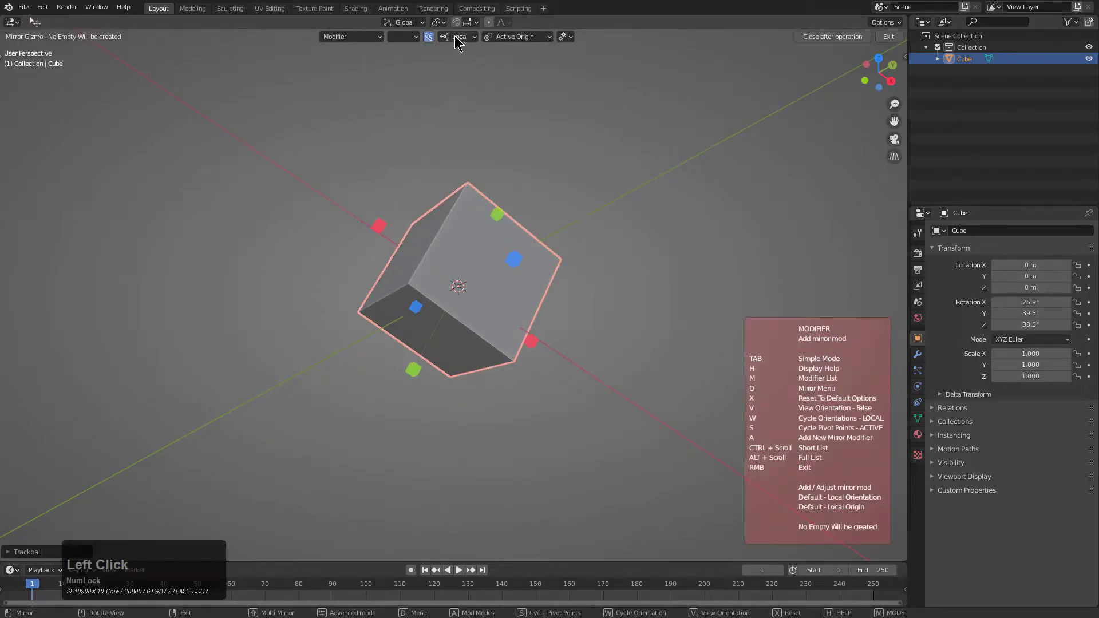
pyautogui.click(442, 85)
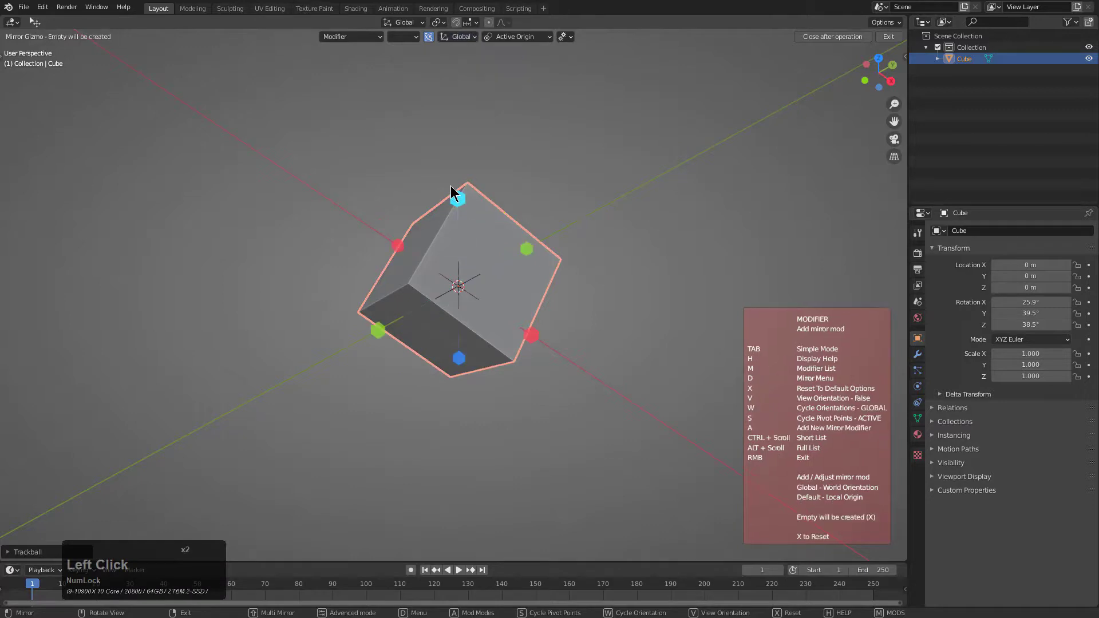
pyautogui.middleClick(434, 328)
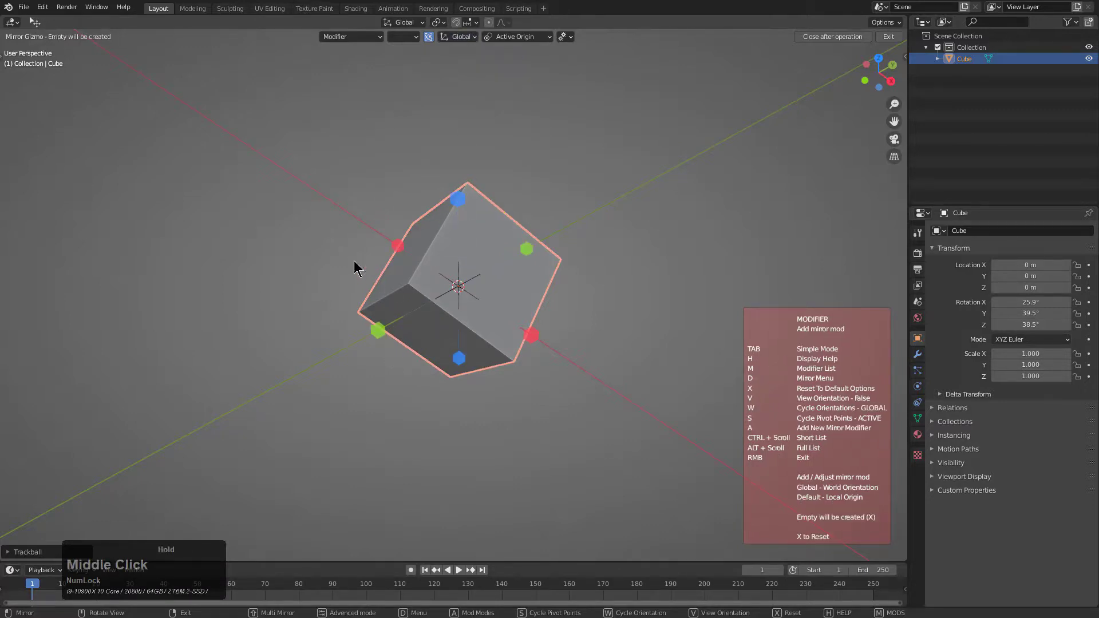
pyautogui.moveTo(358, 262); pyautogui.dragTo(578, 321, button='middle')
pyautogui.click(546, 326)
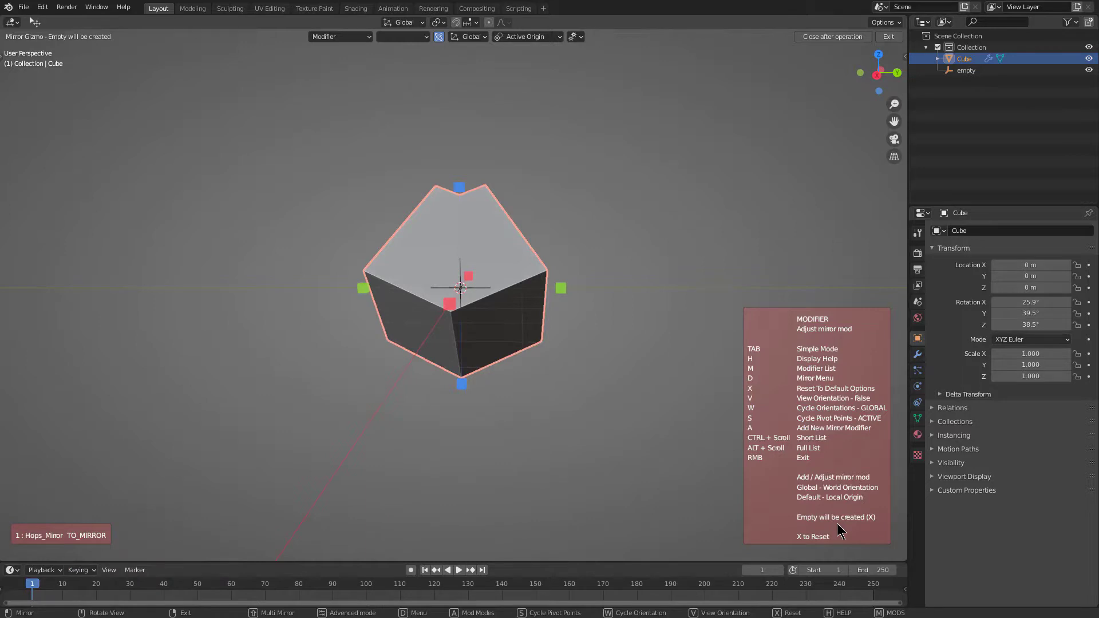
pyautogui.rightClick(524, 131)
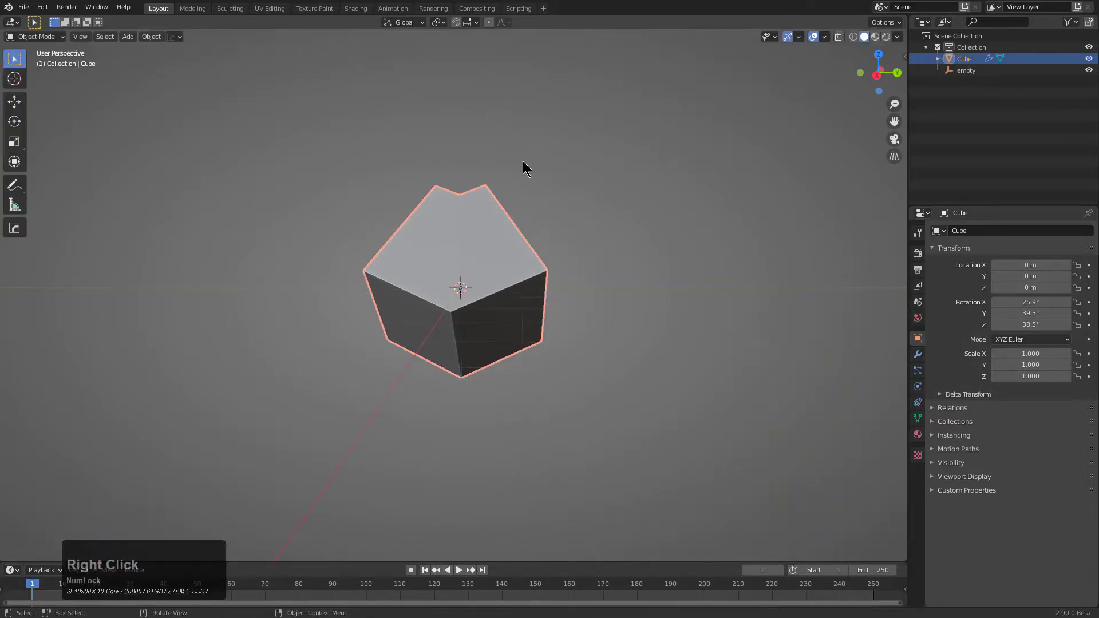
# Review the mirror gizmo's orientation and pivot point choices, and reset the gizmo to its default options
pyautogui.hotkey('alt', 'x')
pyautogui.click(477, 38)
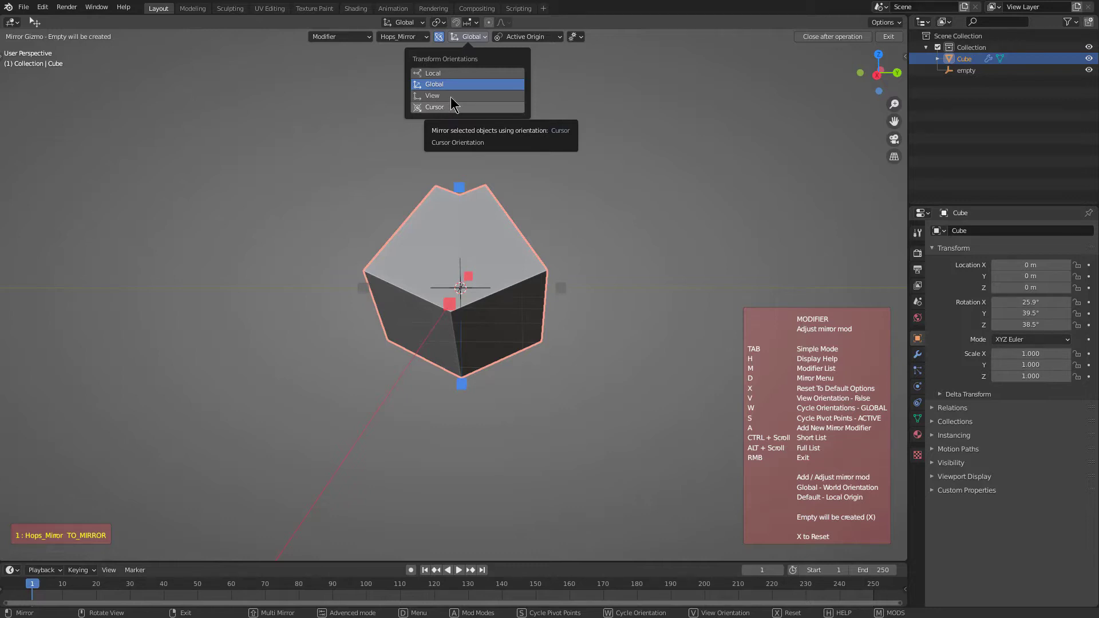
pyautogui.click(525, 38)
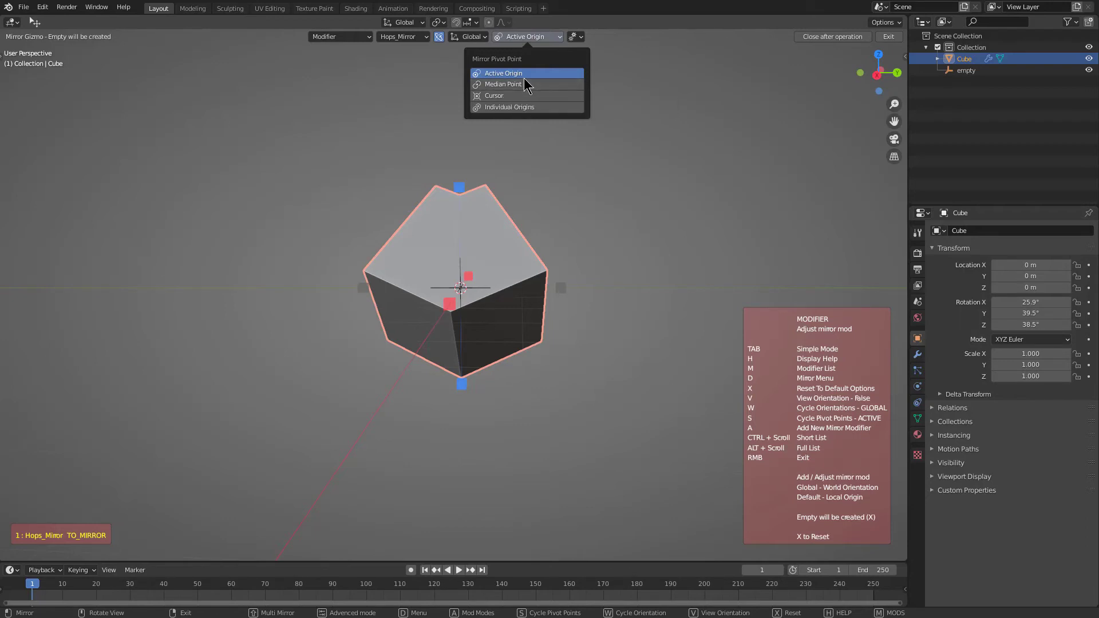
pyautogui.moveTo(559, 289); pyautogui.dragTo(538, 338, button='middle')
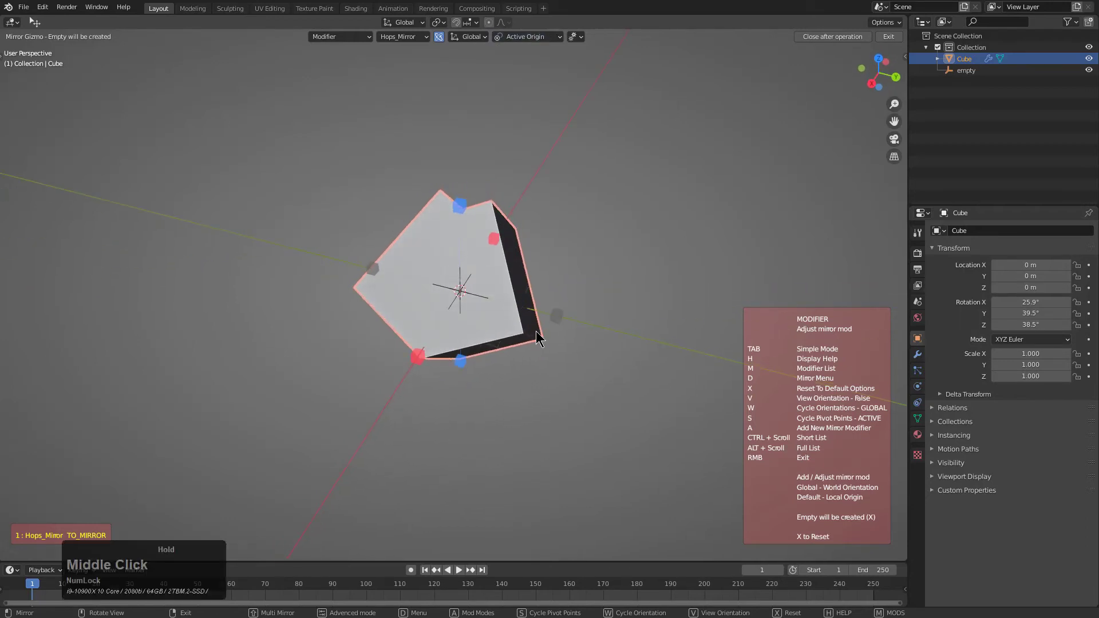
pyautogui.press('x')
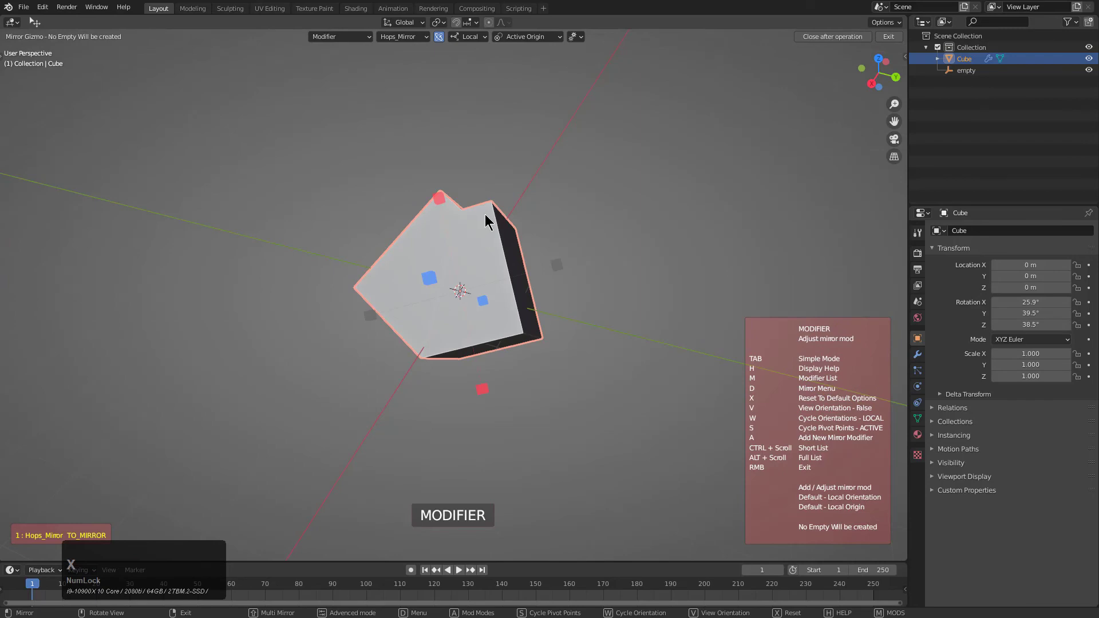